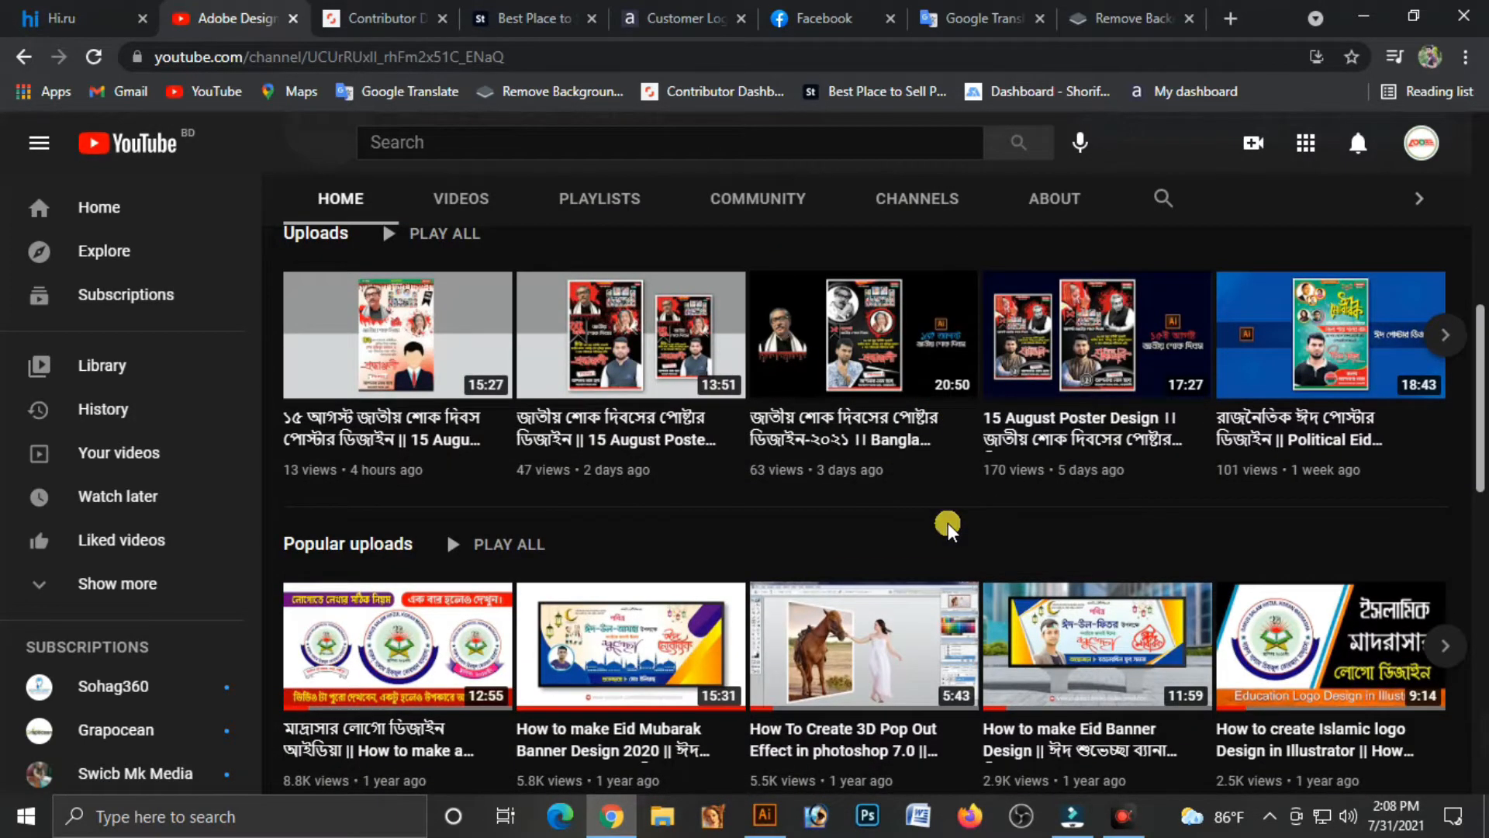
scroll(947, 526, "down", 3)
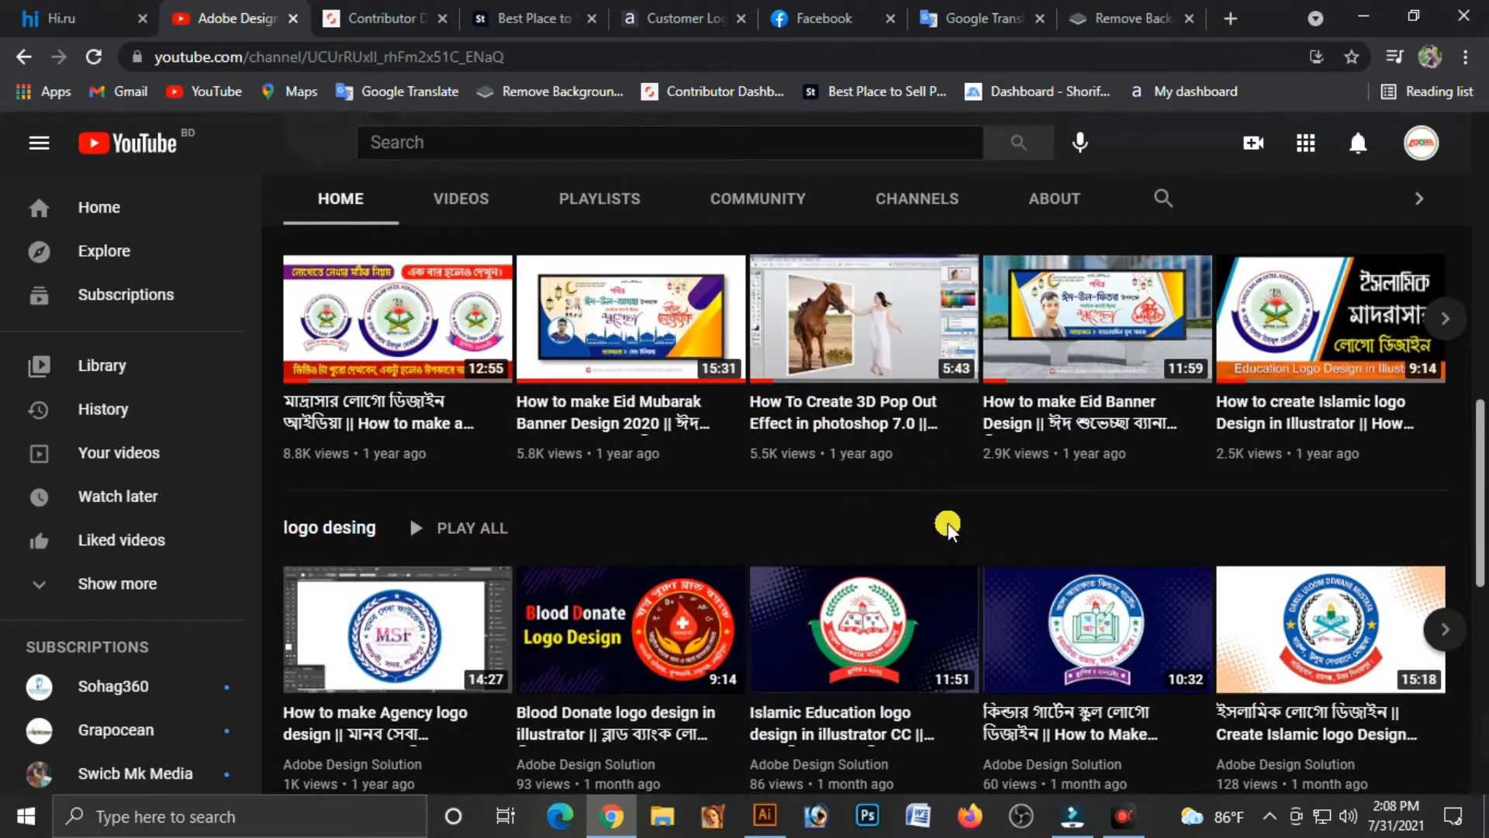
scroll(948, 526, "down", 3)
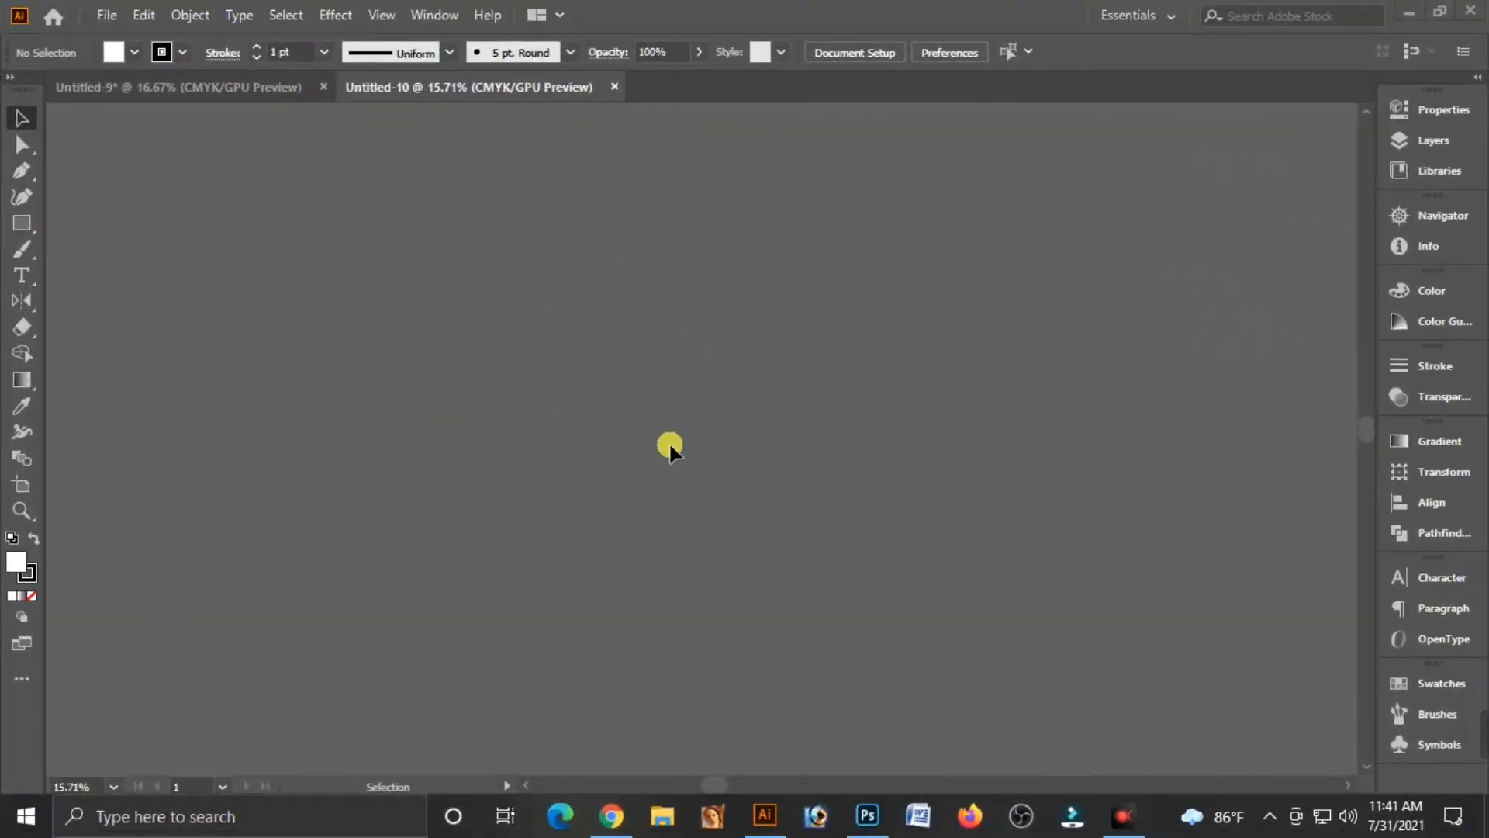
Step: Create a new 500 × 300 px CMYK document with one artboard and hide the artboard
key("ctrl+n")
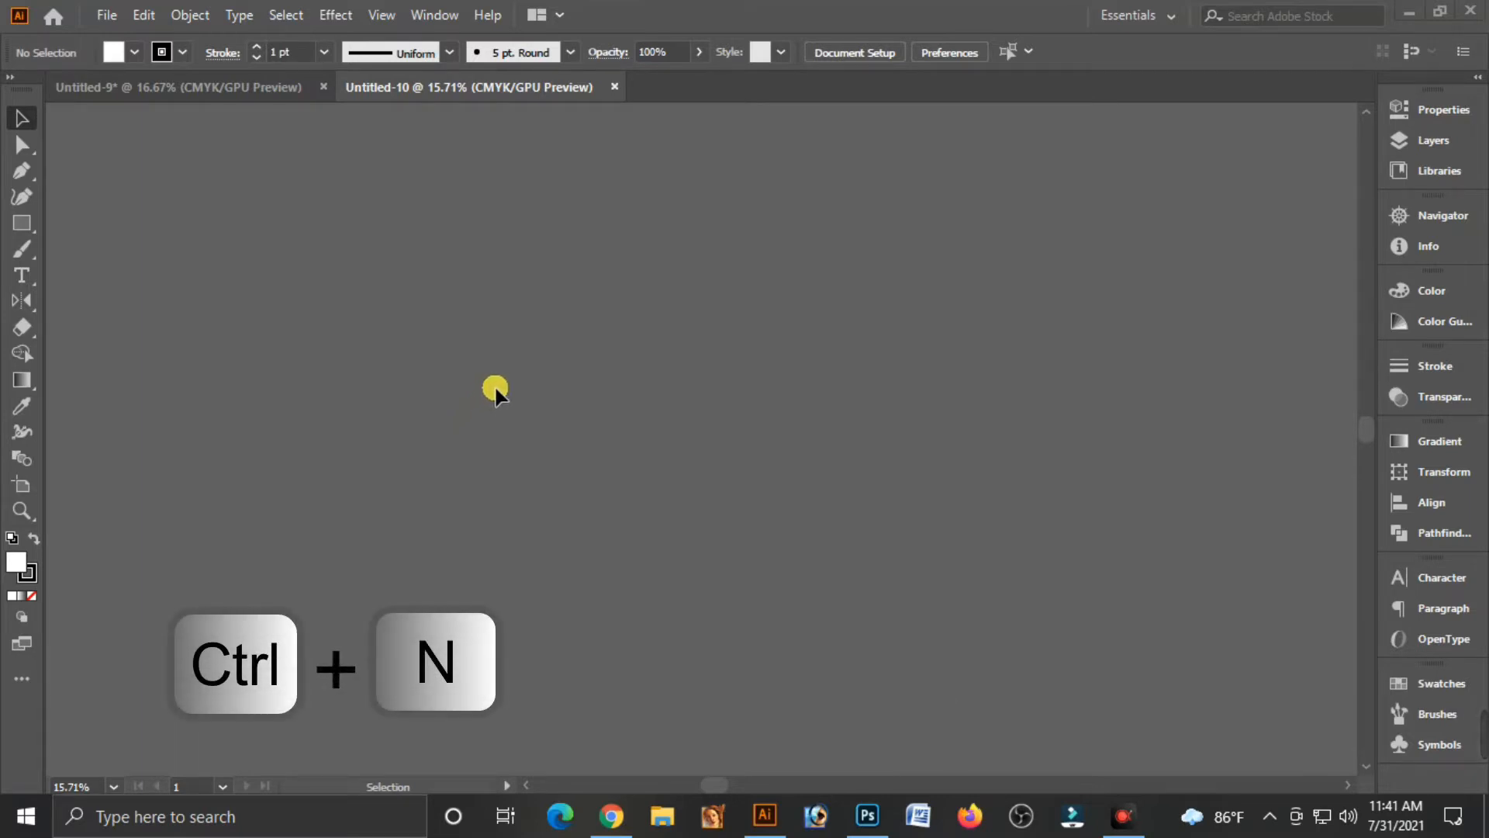
left_click(112, 22)
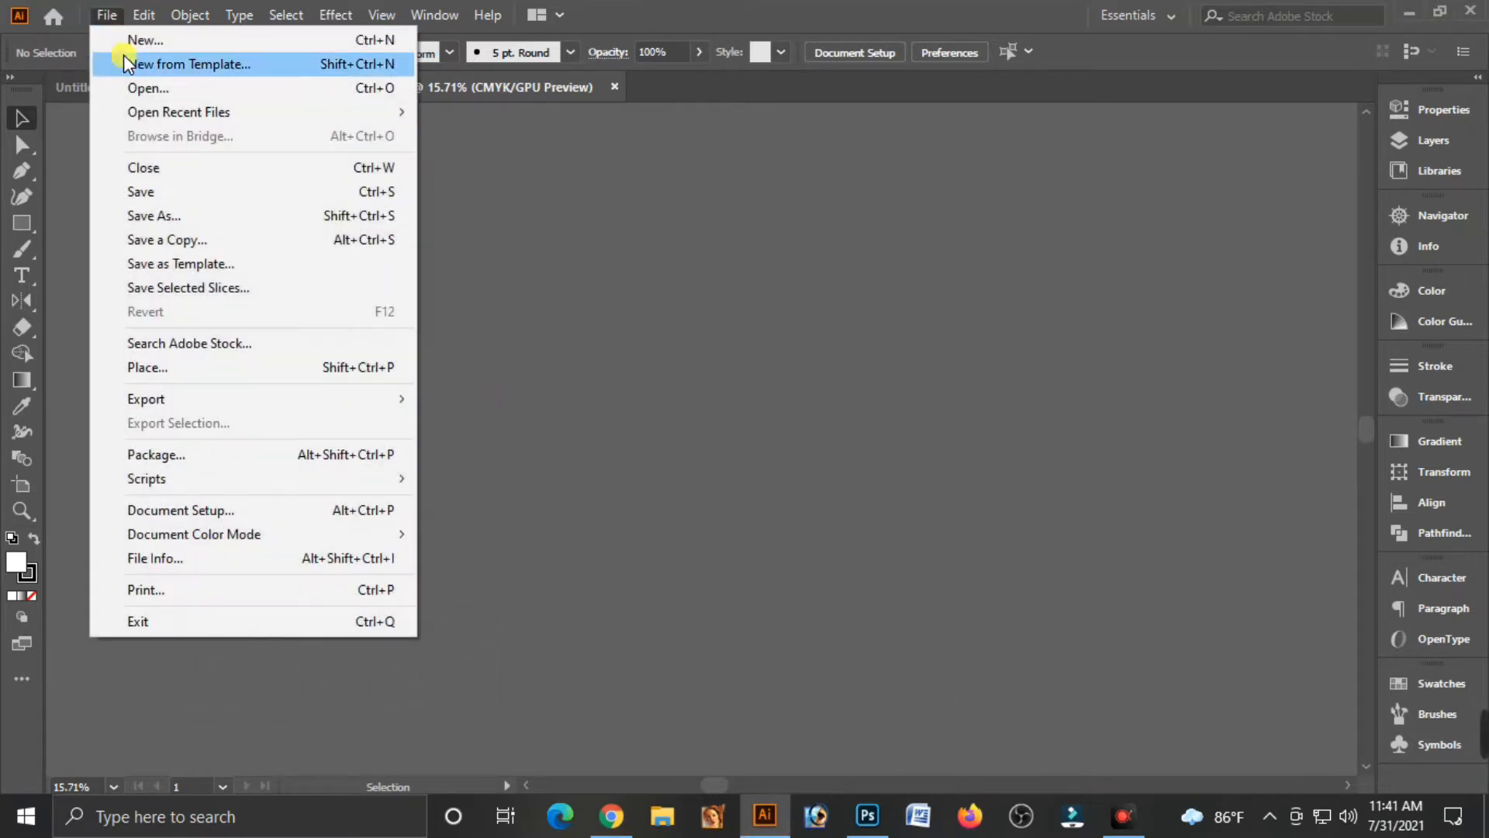
left_click(128, 62)
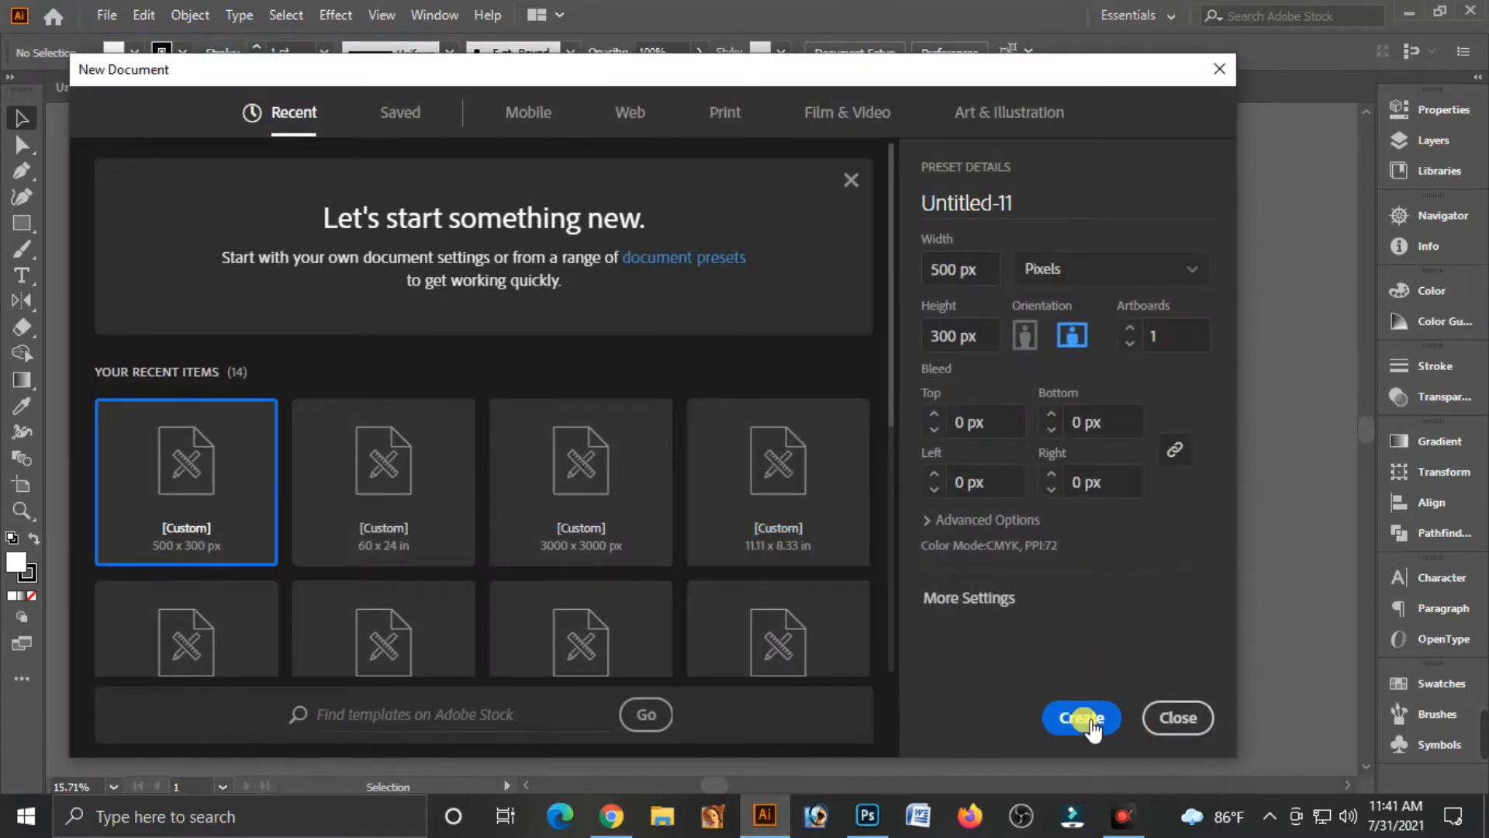
left_click(1090, 721)
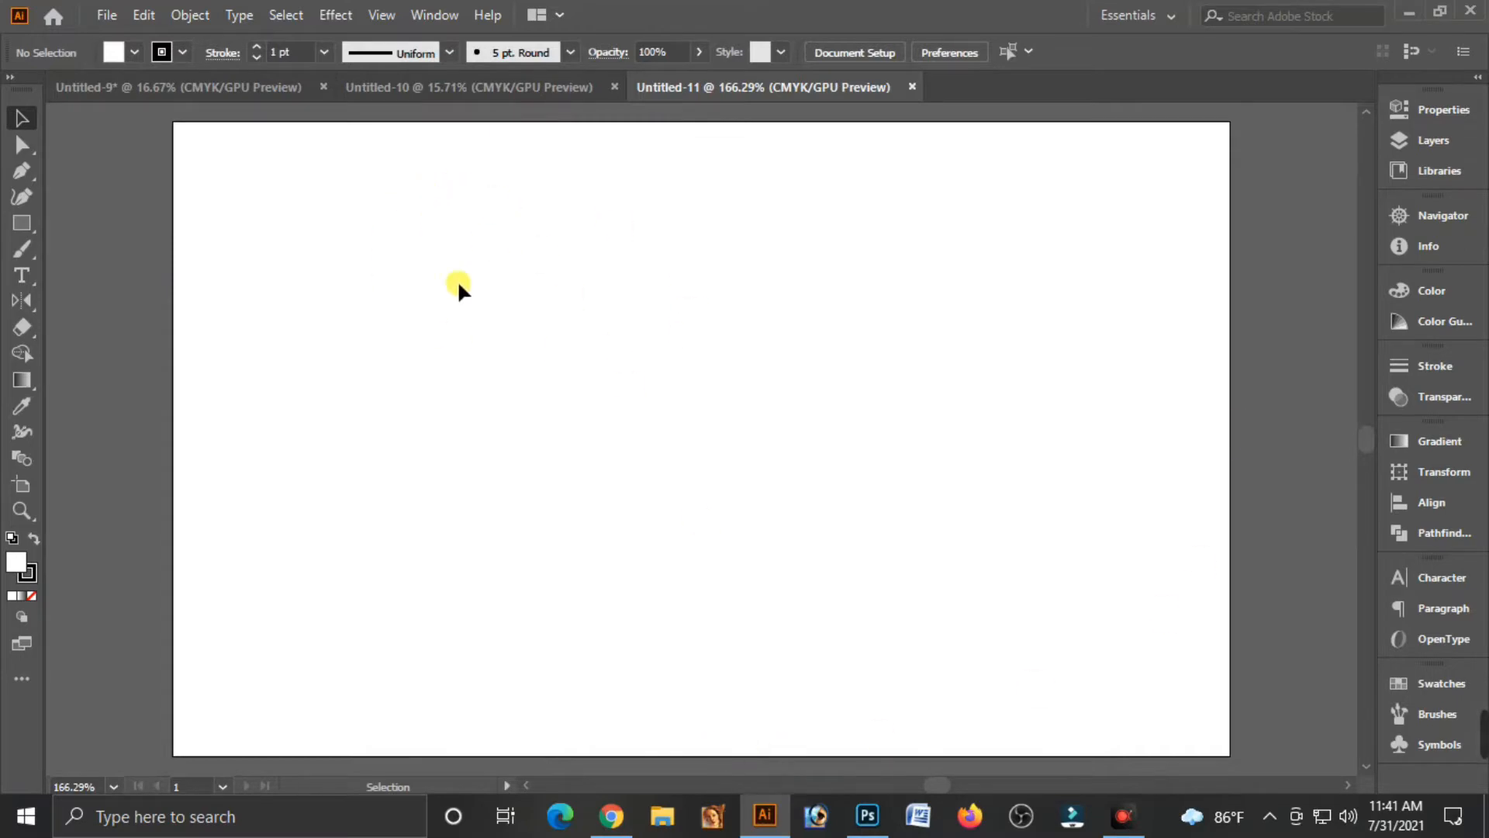
left_click(380, 15)
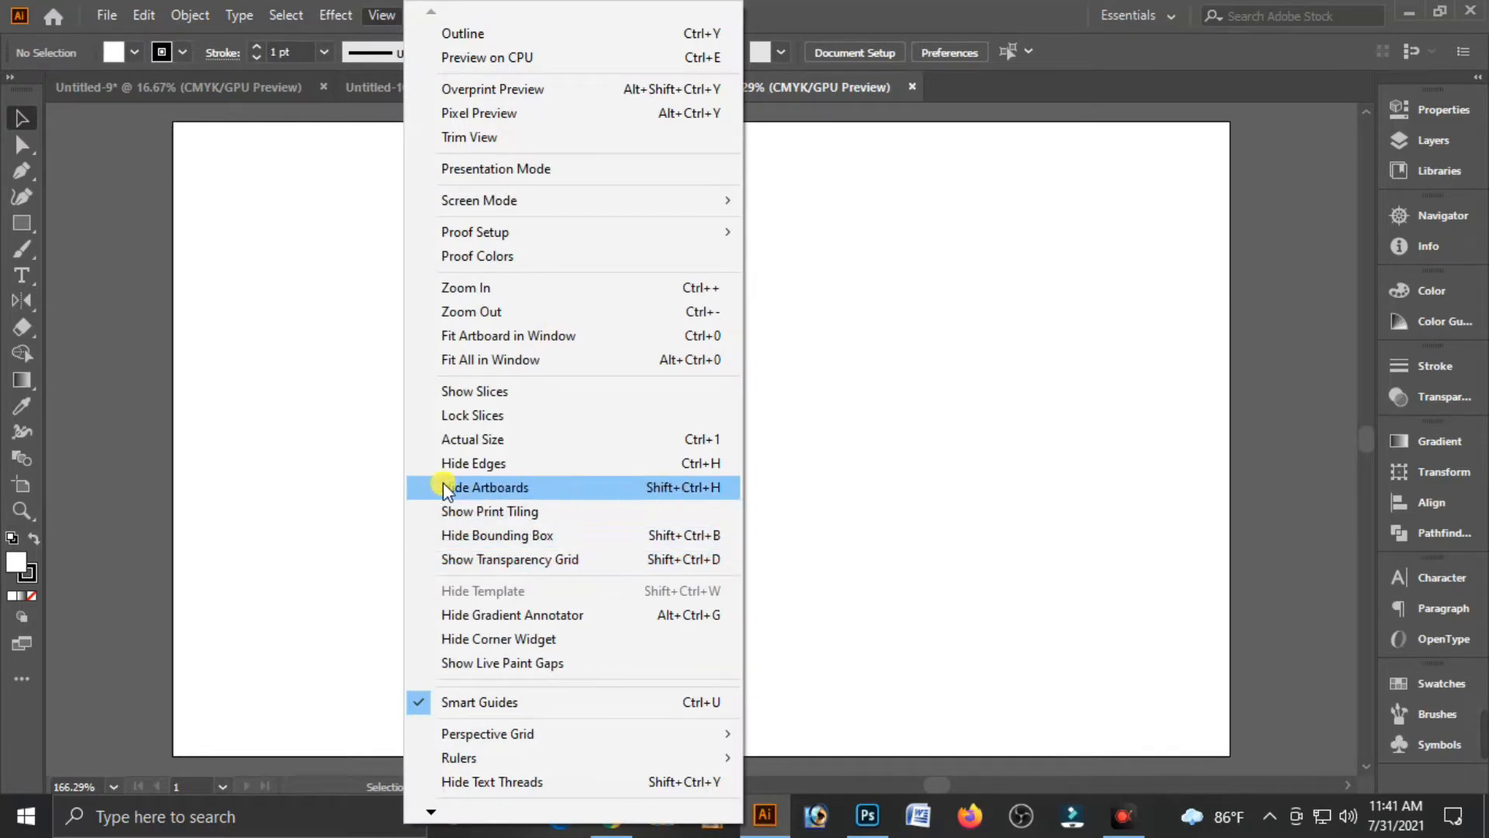
left_click(560, 489)
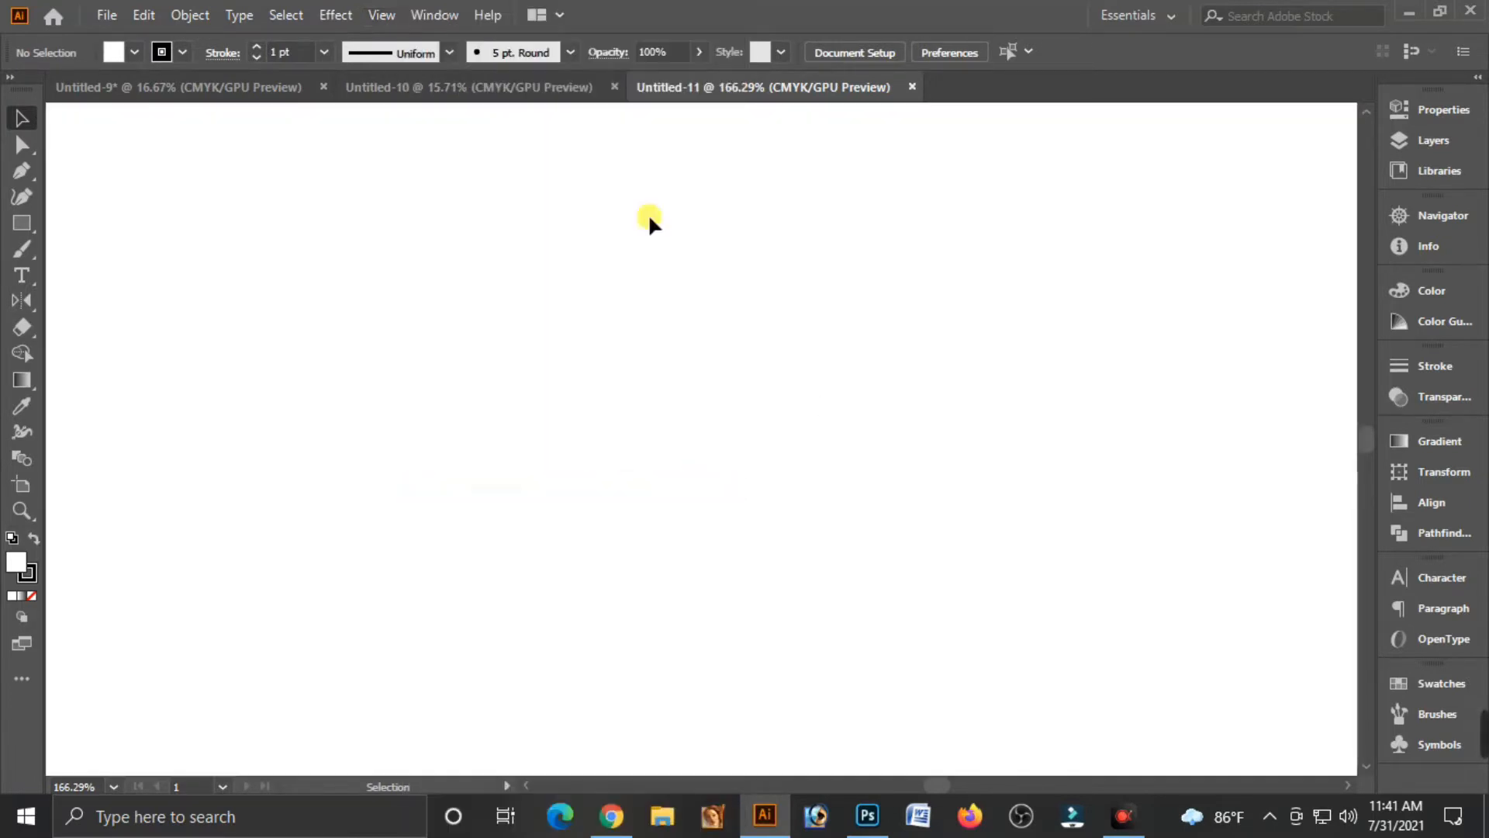
Step: Show the rulers and set their units to inches
key("ctrl+r")
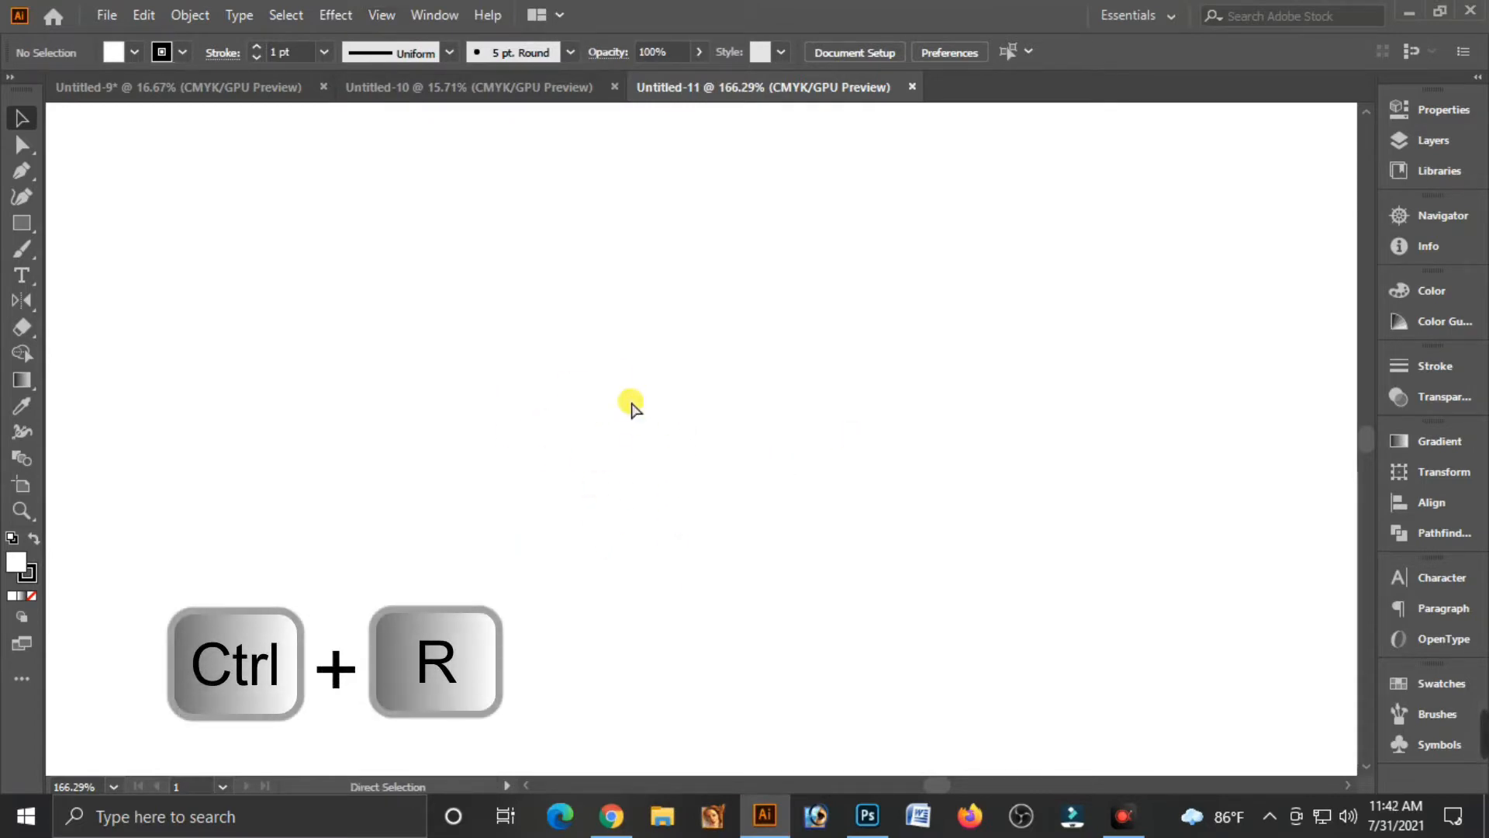
key("ctrl+r")
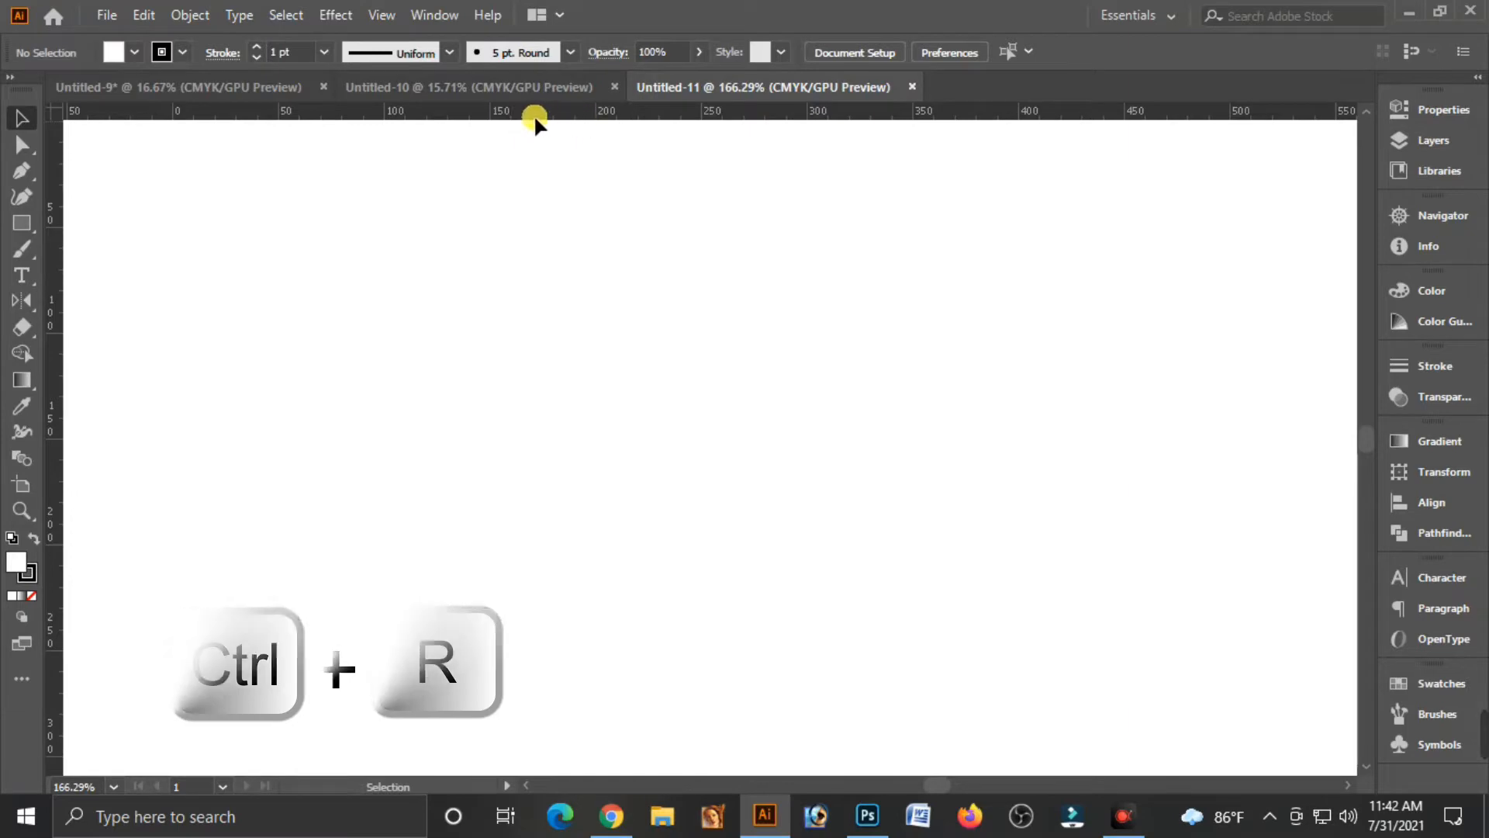
right_click(535, 118)
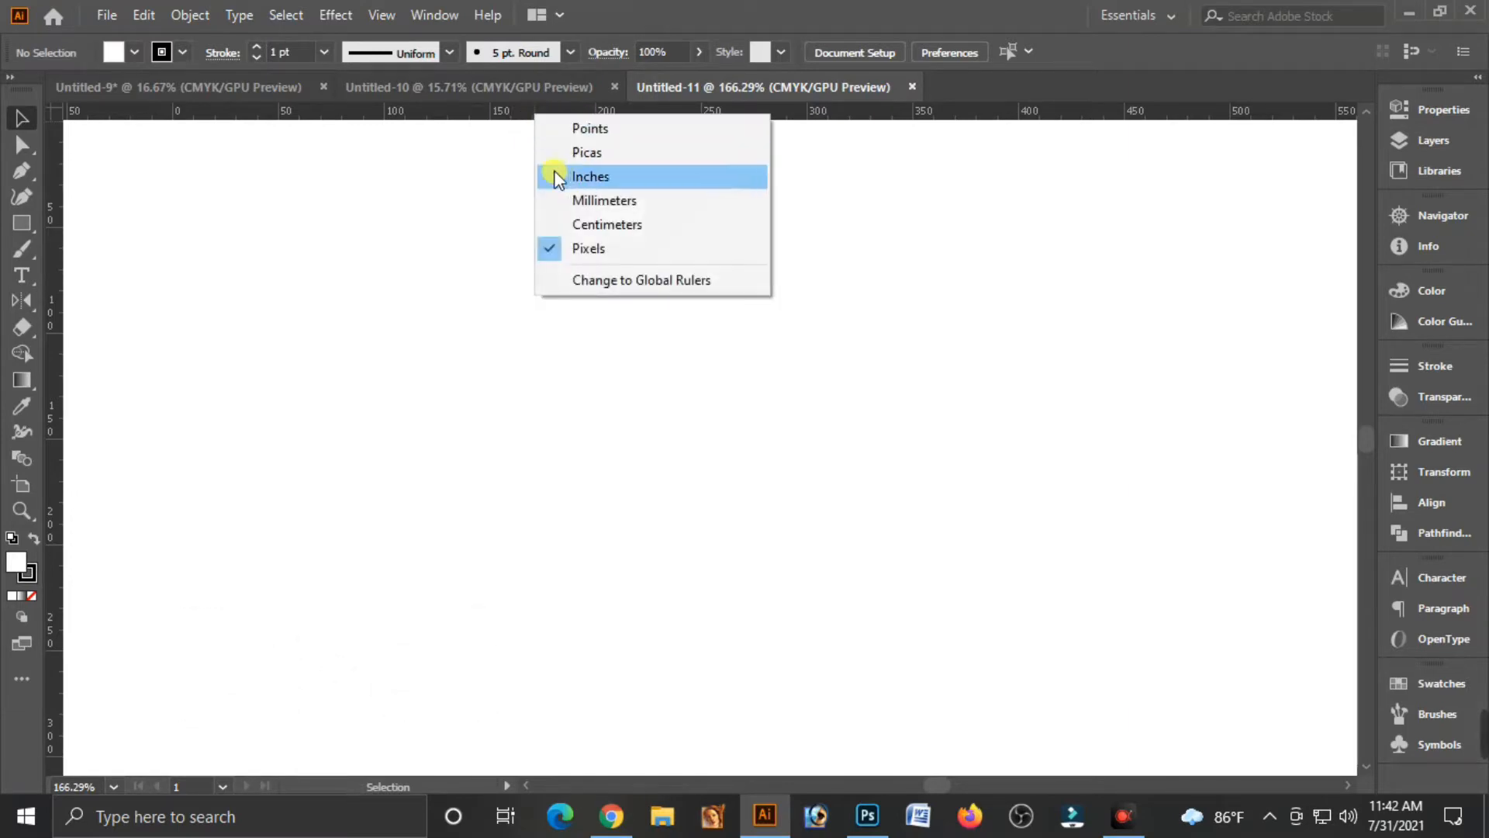
left_click(599, 177)
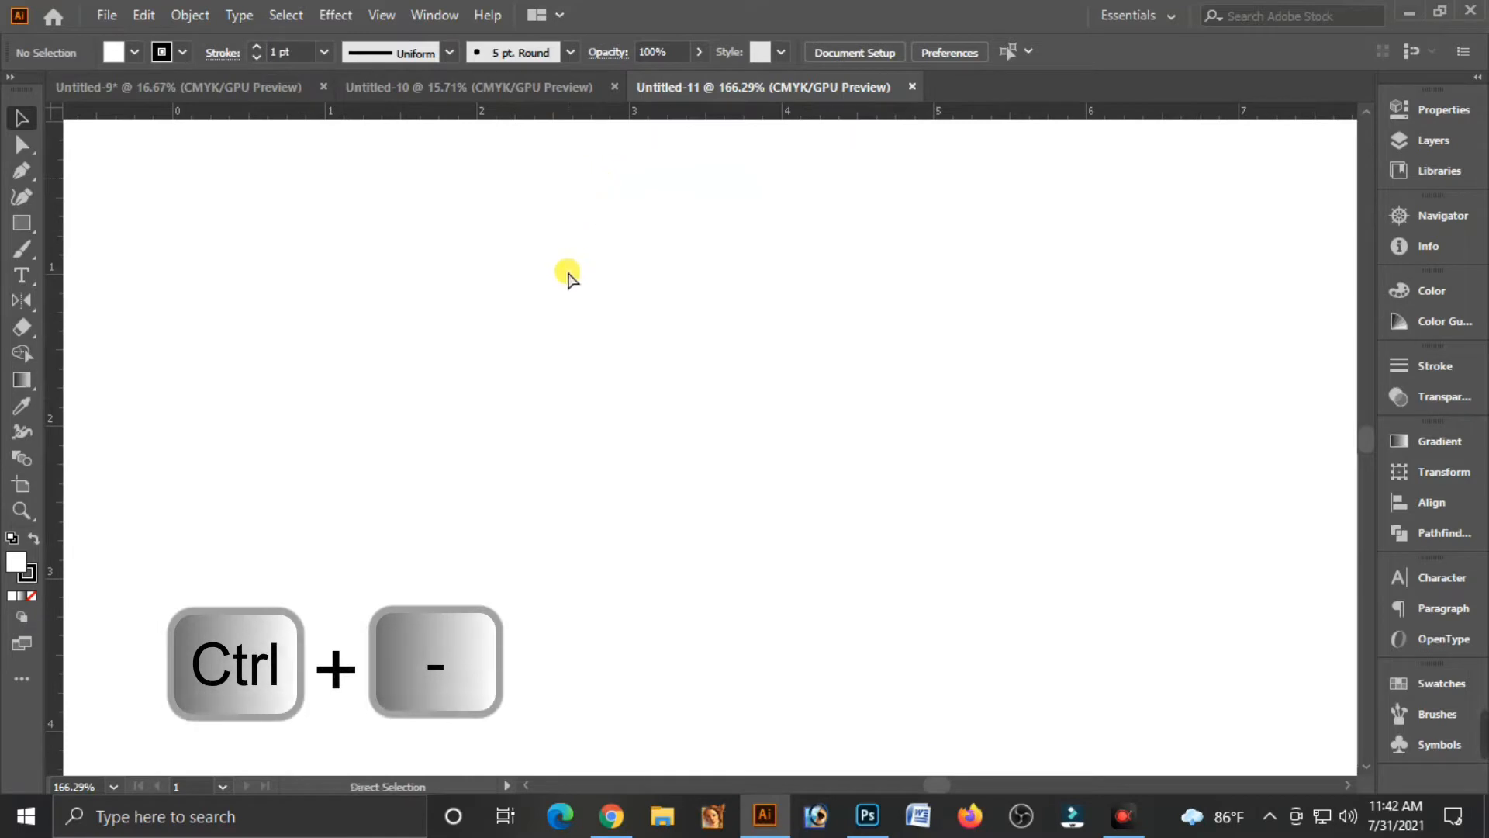
Step: Create a rectangle 24 in wide and 36 in high with the Rectangle tool
key("ctrl+minus")
key("ctrl+minus")
key("ctrl+minus")
key("ctrl+minus")
key("ctrl+minus")
key("ctrl+minus")
key("ctrl+minus")
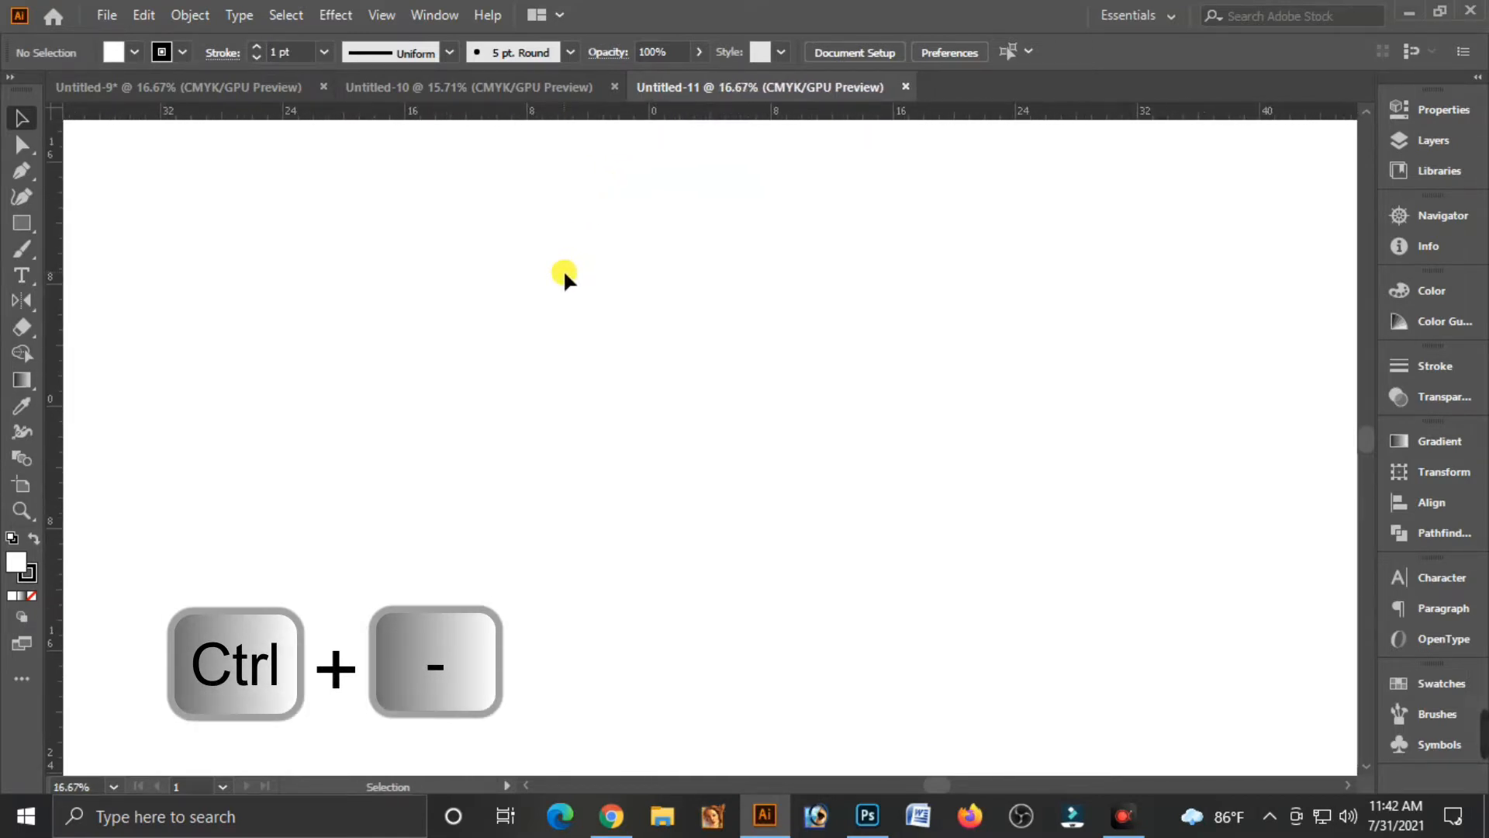
left_click(26, 225)
left_click(485, 330)
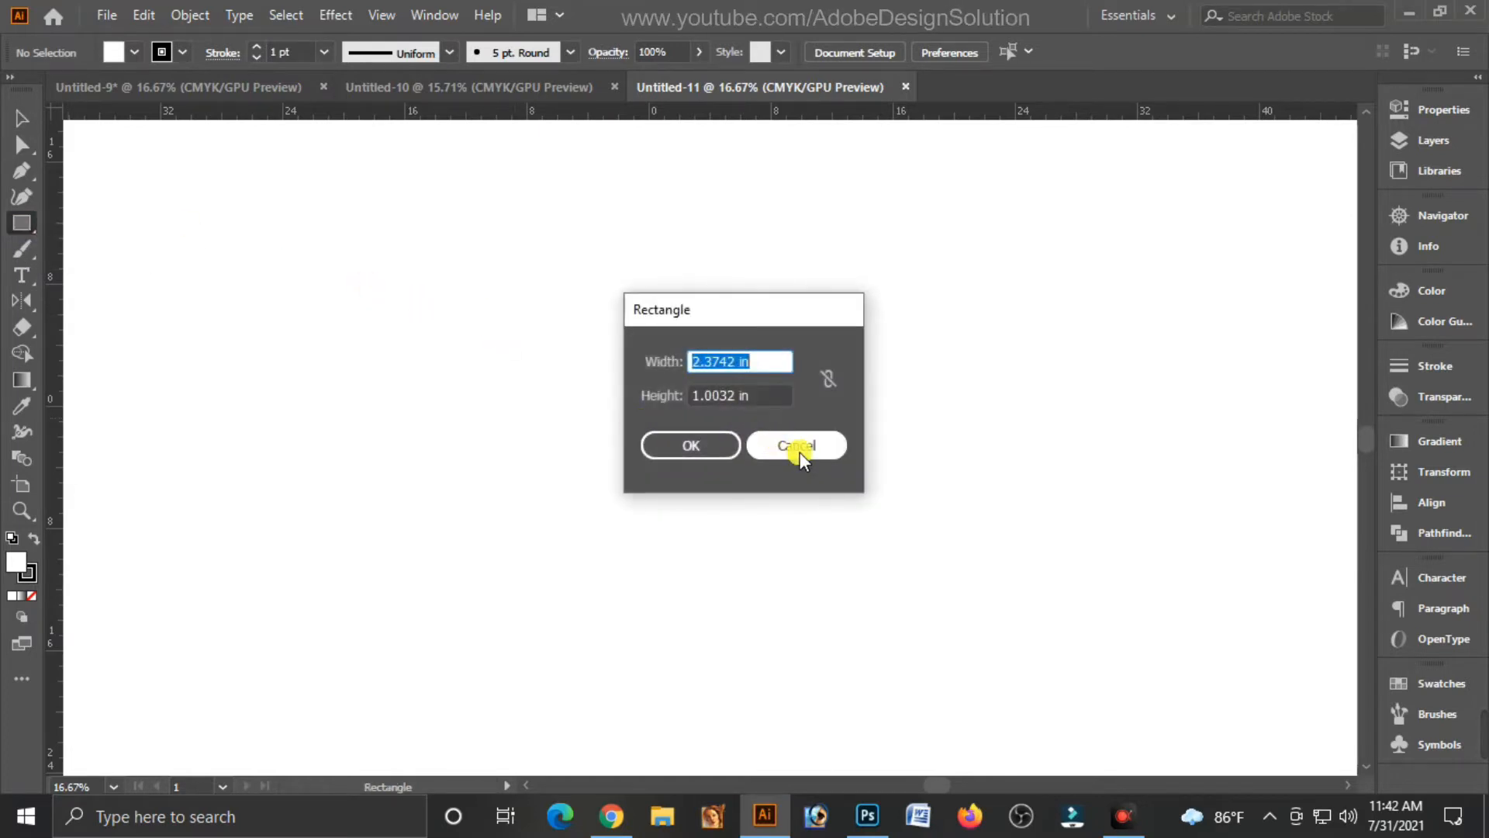
type("24")
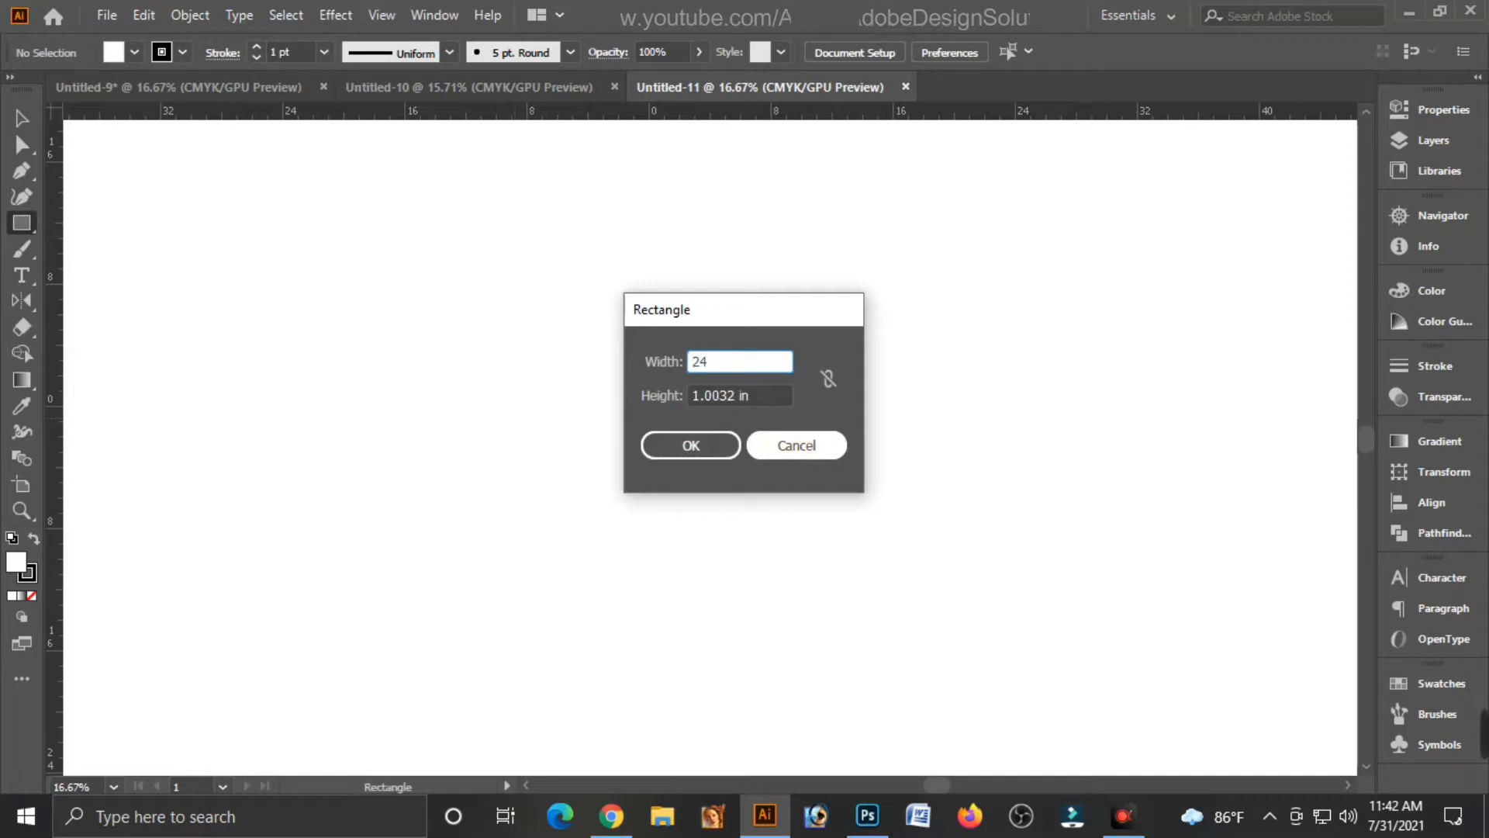
key("Tab")
type("36")
key("Tab")
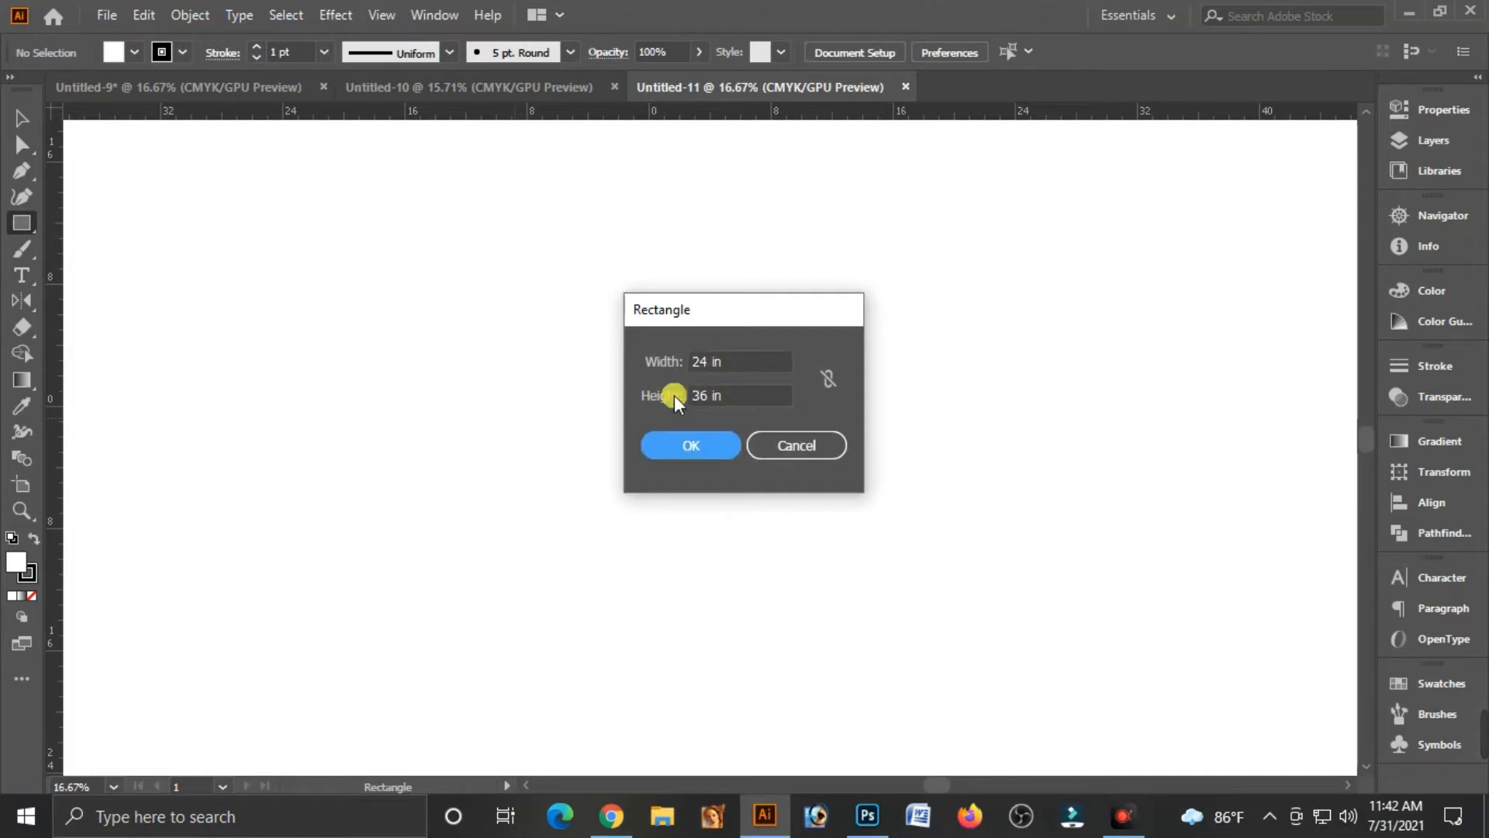
left_click(706, 447)
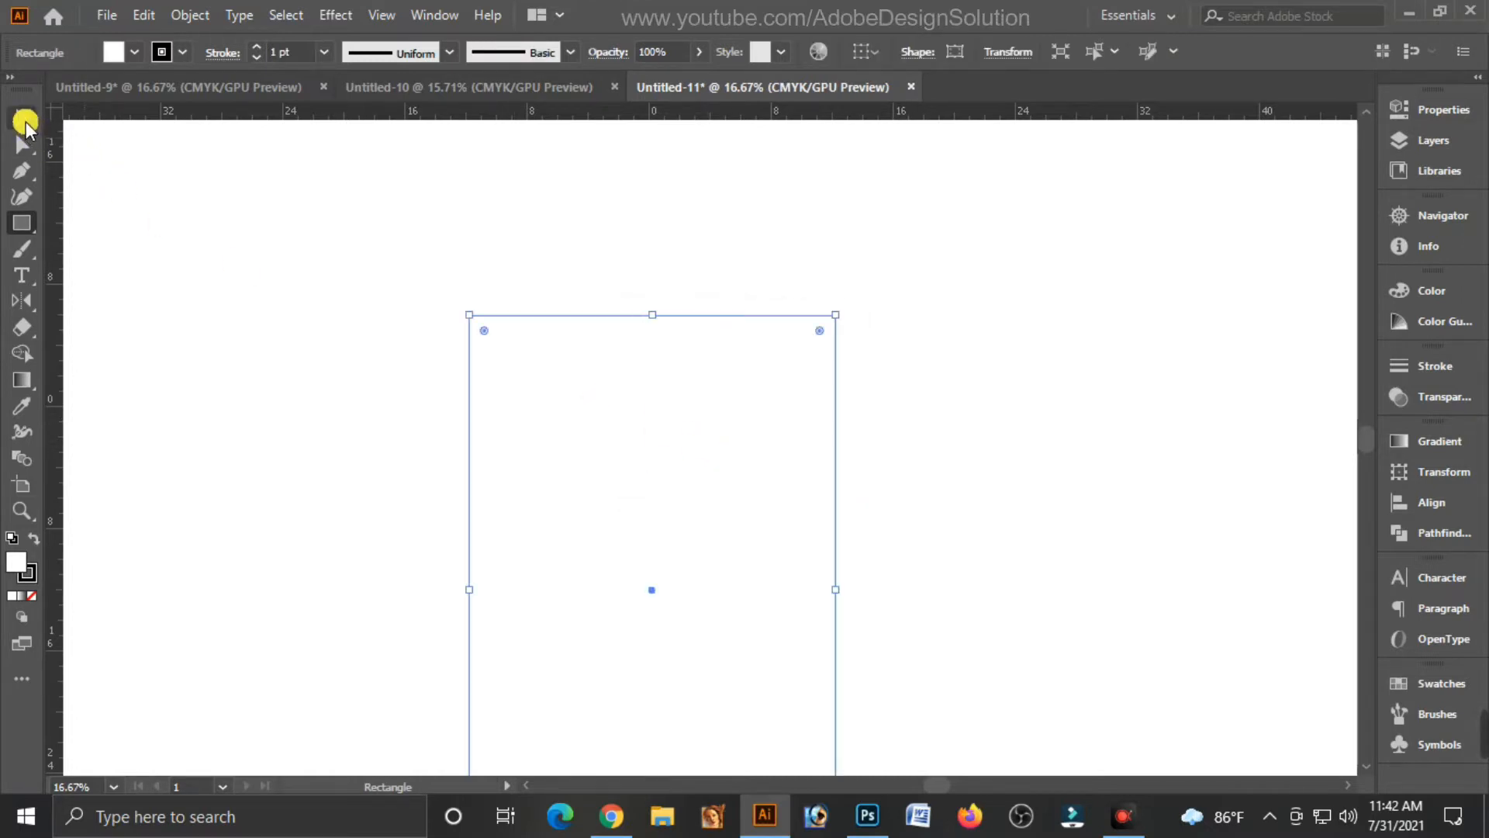
Step: Move the rectangle up so that it fits entirely in the view, and deselect it
left_click(23, 123)
left_click_drag(757, 574, 746, 429)
left_click(899, 366)
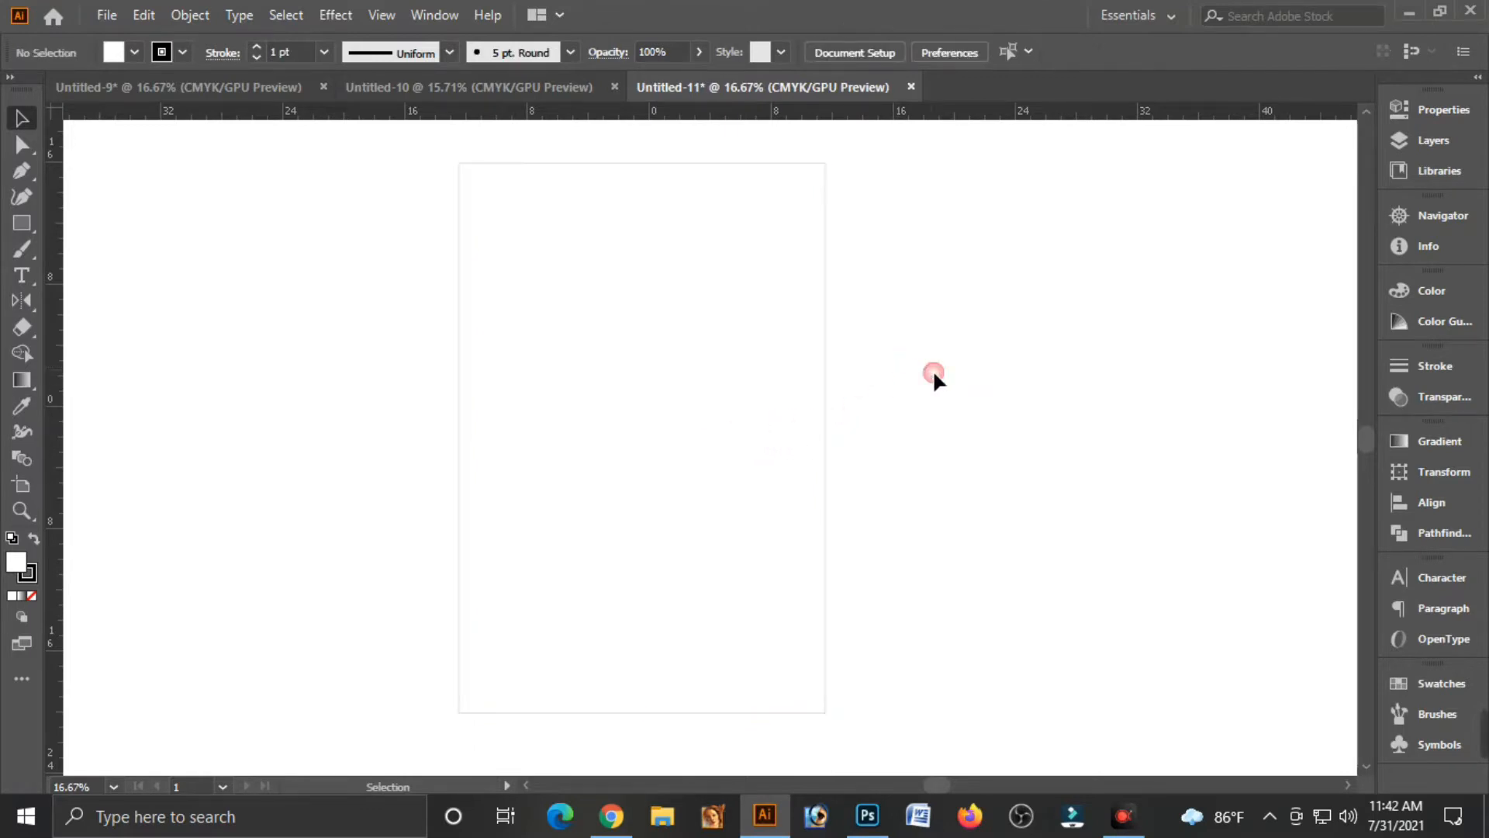
Step: Remove the stroke from the rectangle
left_click(483, 406)
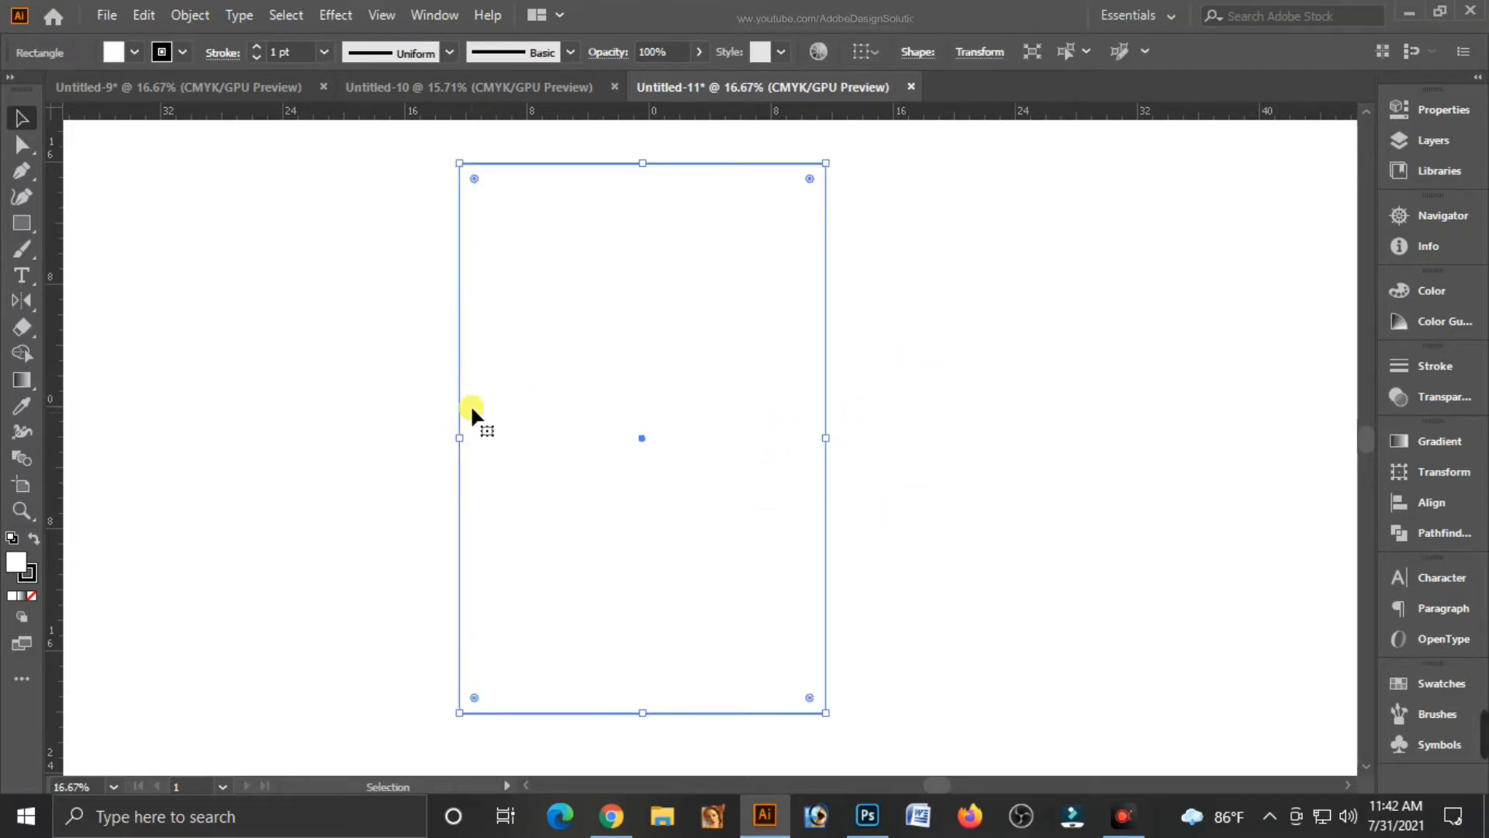
left_click(32, 576)
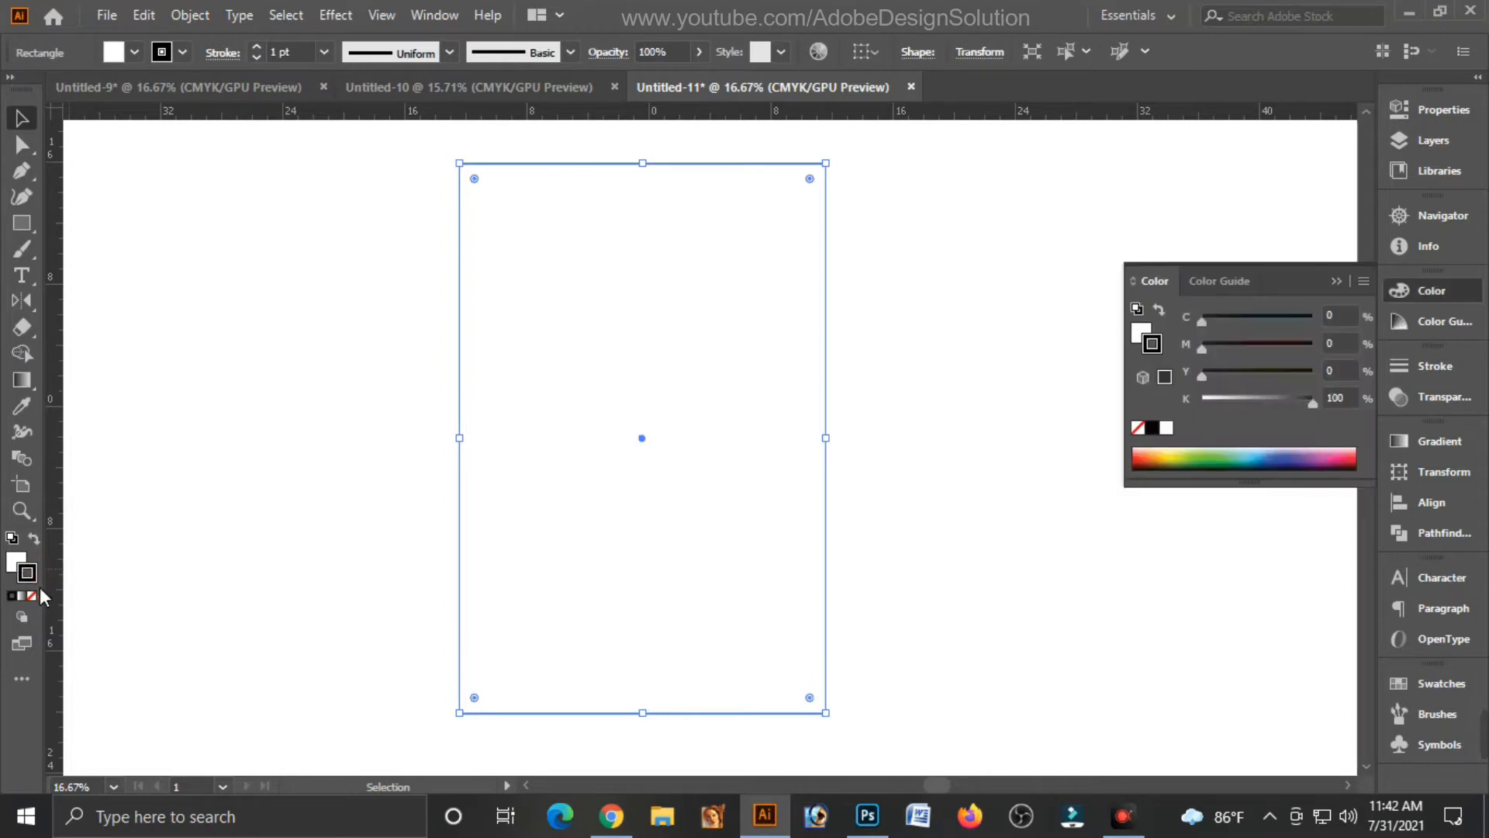
left_click(32, 596)
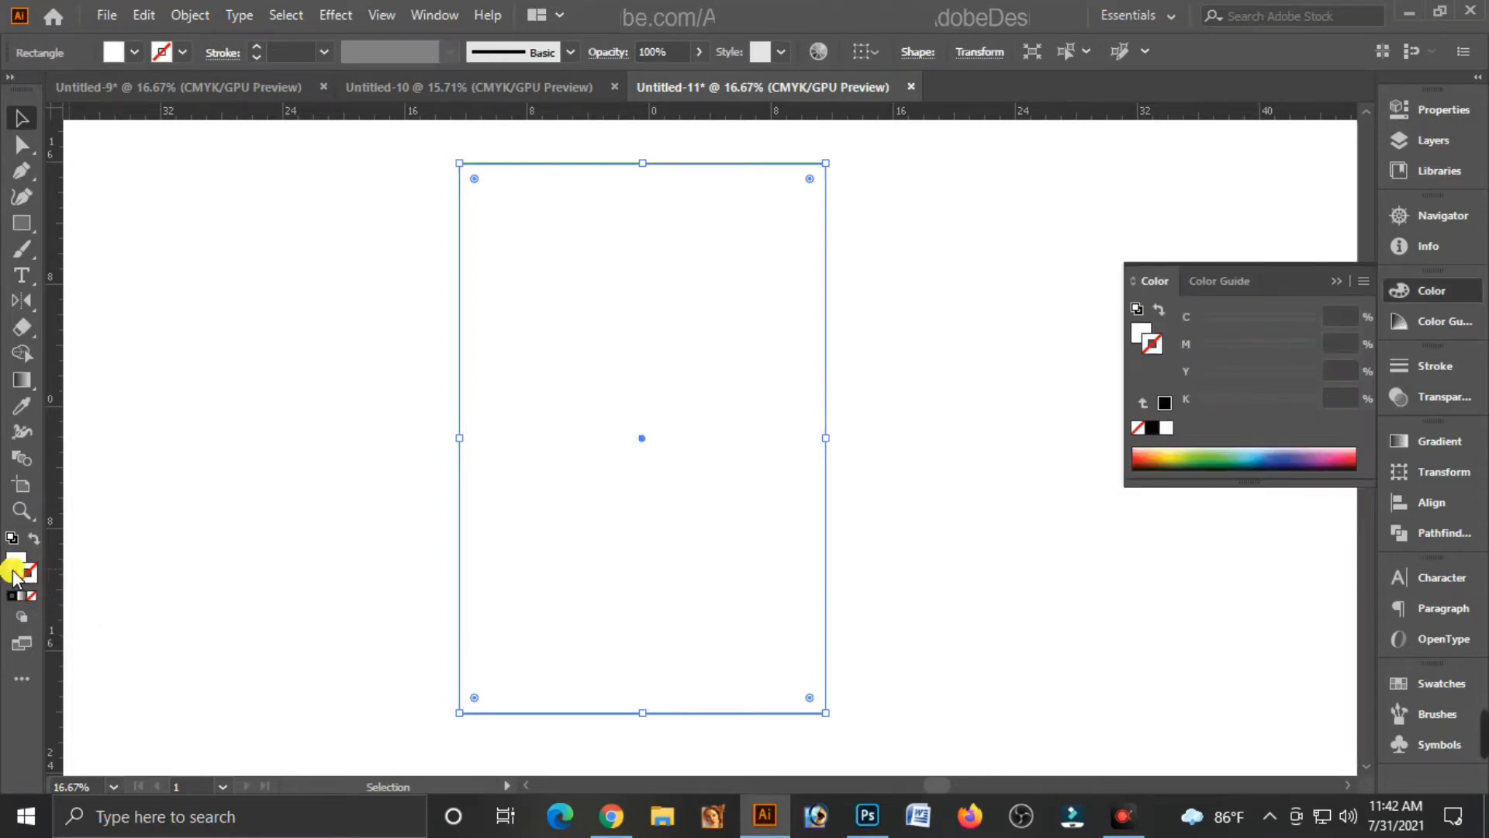
Step: Fill the rectangle with a linear white-to-black gradient at an angle of 90°
left_click(8, 571)
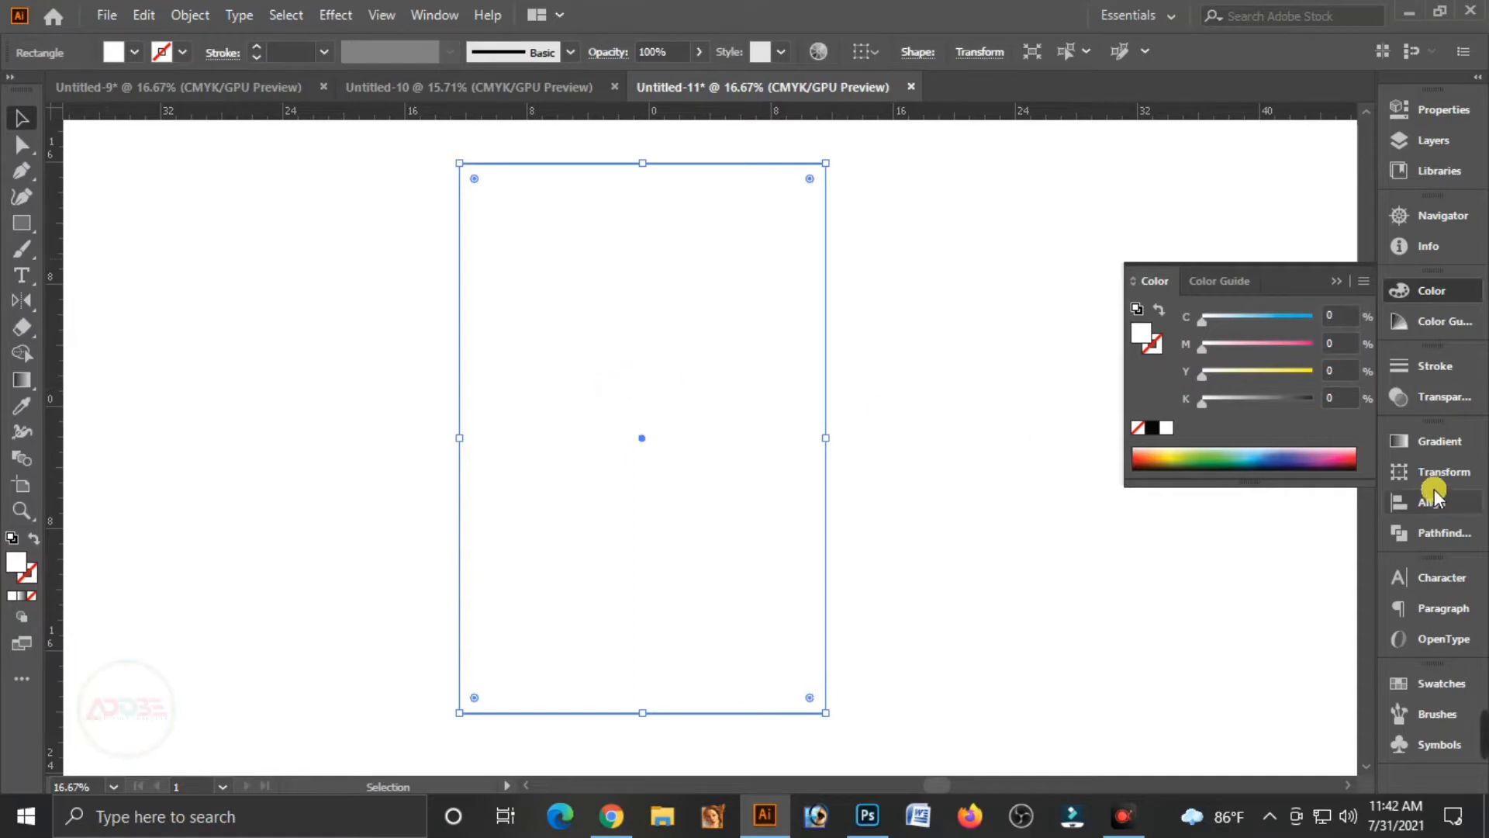
left_click(1434, 443)
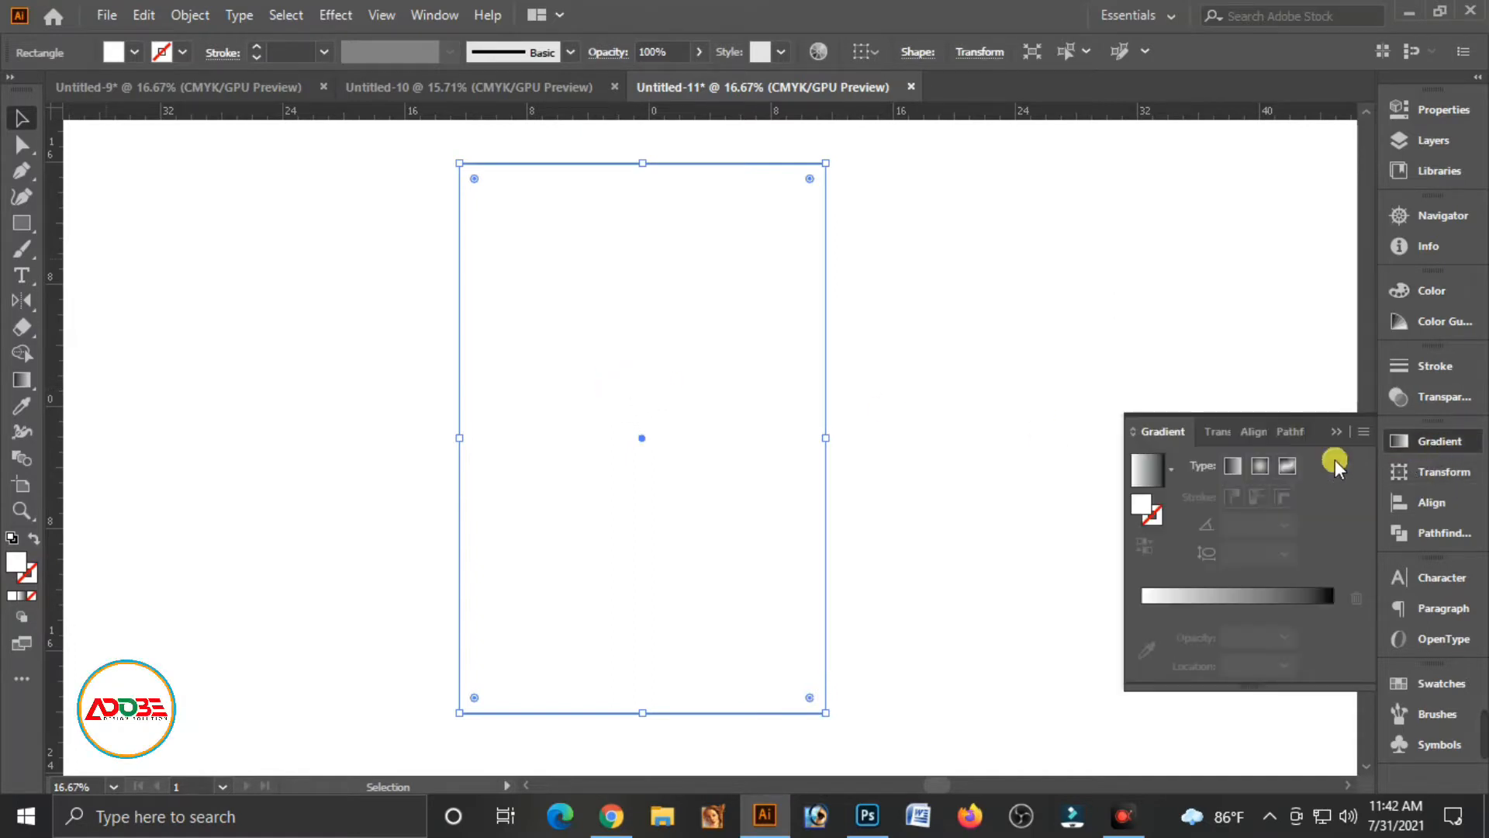
left_click(1312, 604)
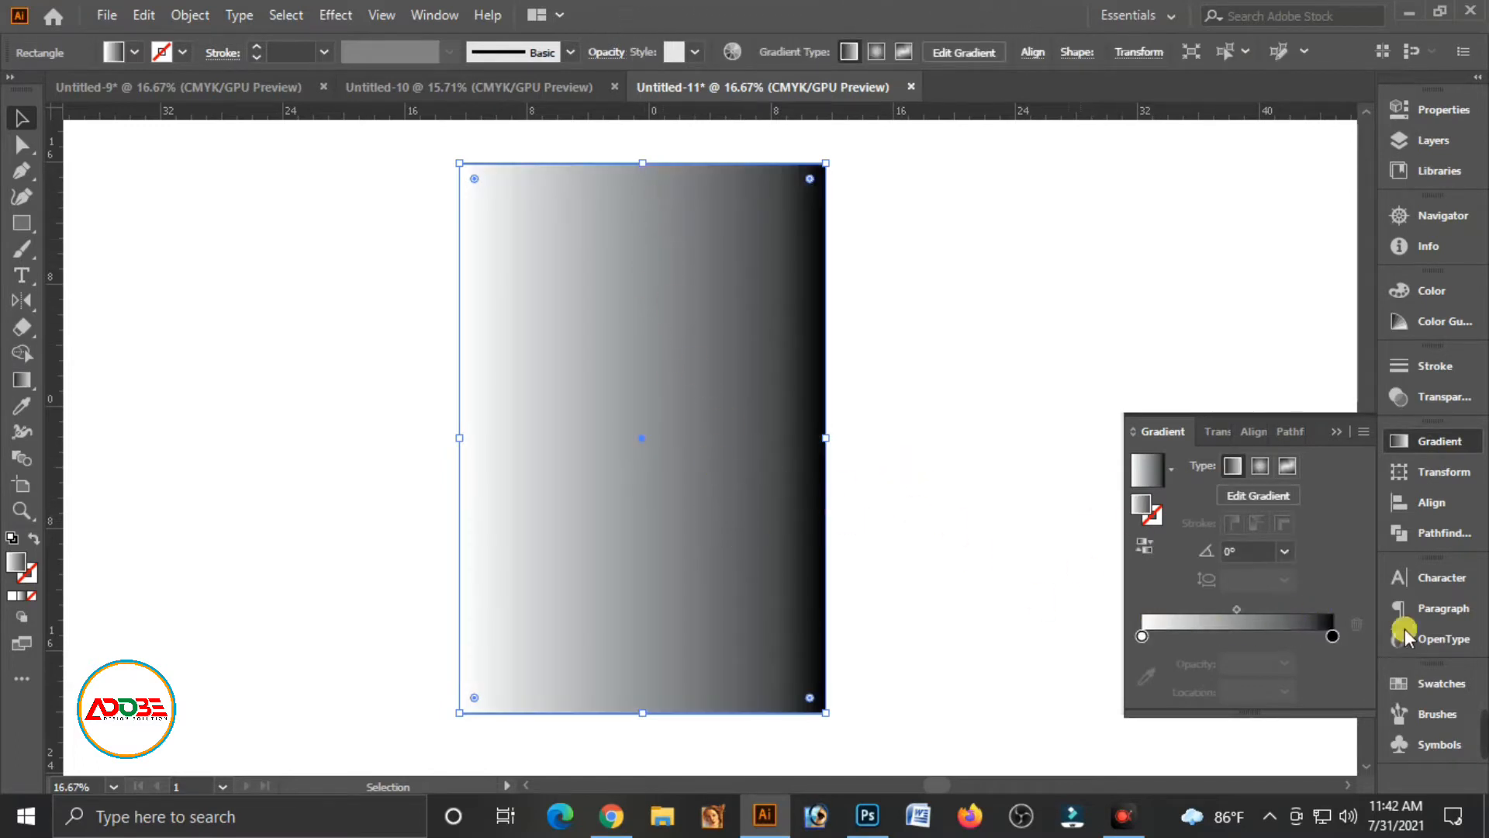
left_click_drag(1257, 566, 1183, 561)
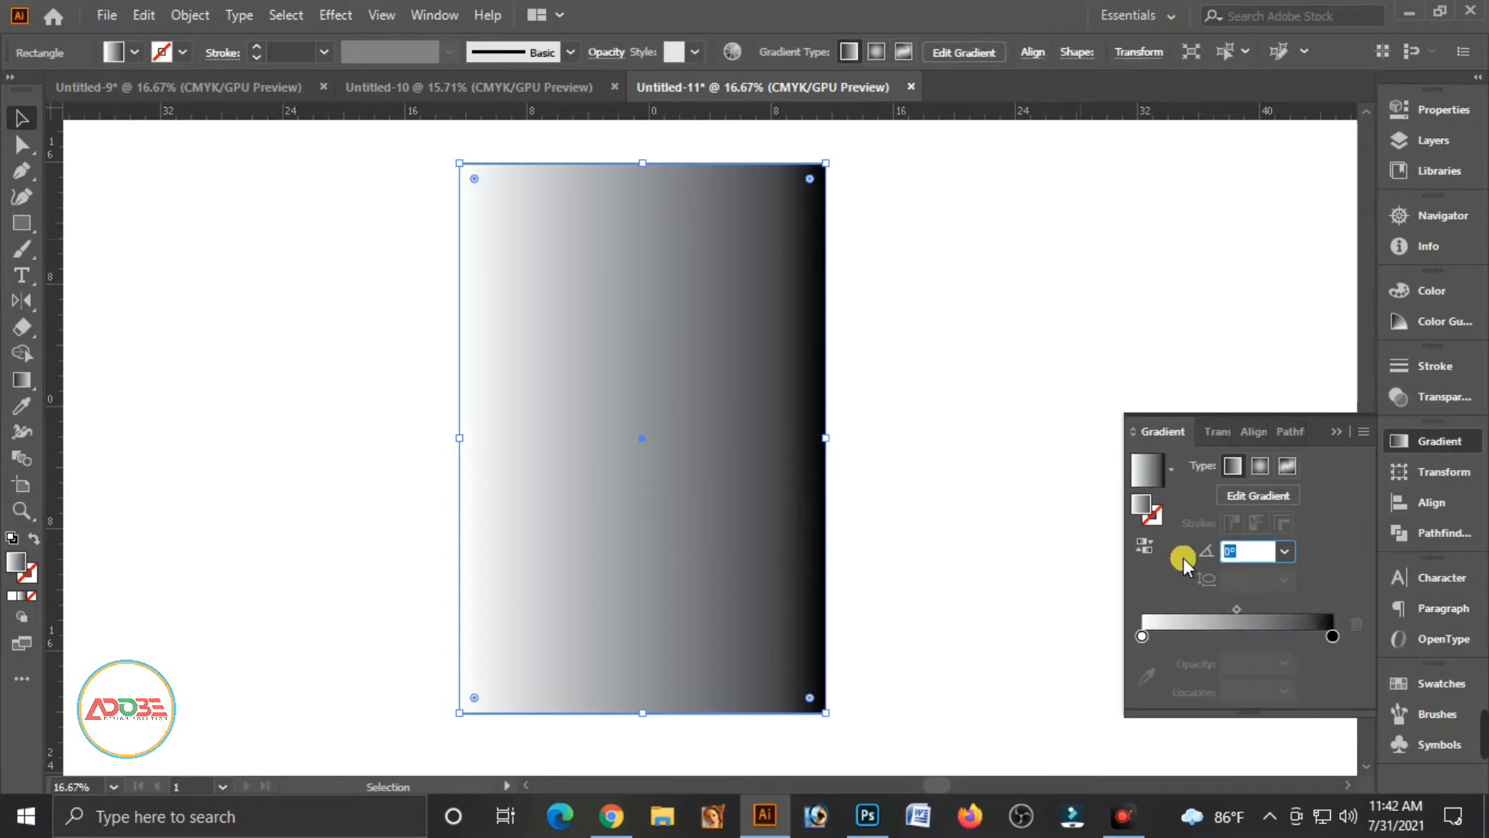
type("90")
key("Return")
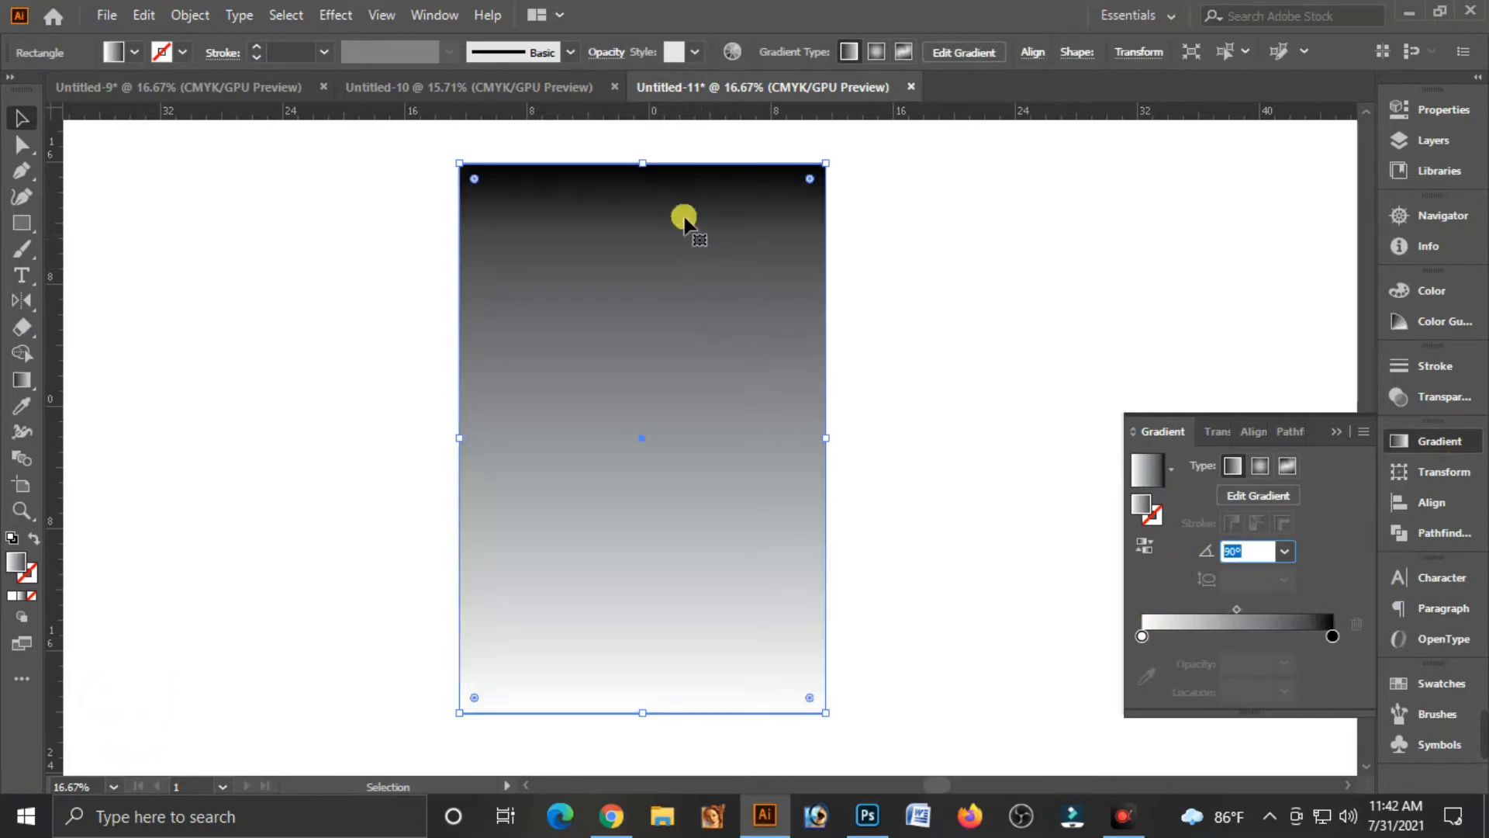
Step: Switch the gradient's black stop to CMYK and set its cyan, magenta and yellow to 100% each
double_click(1331, 634)
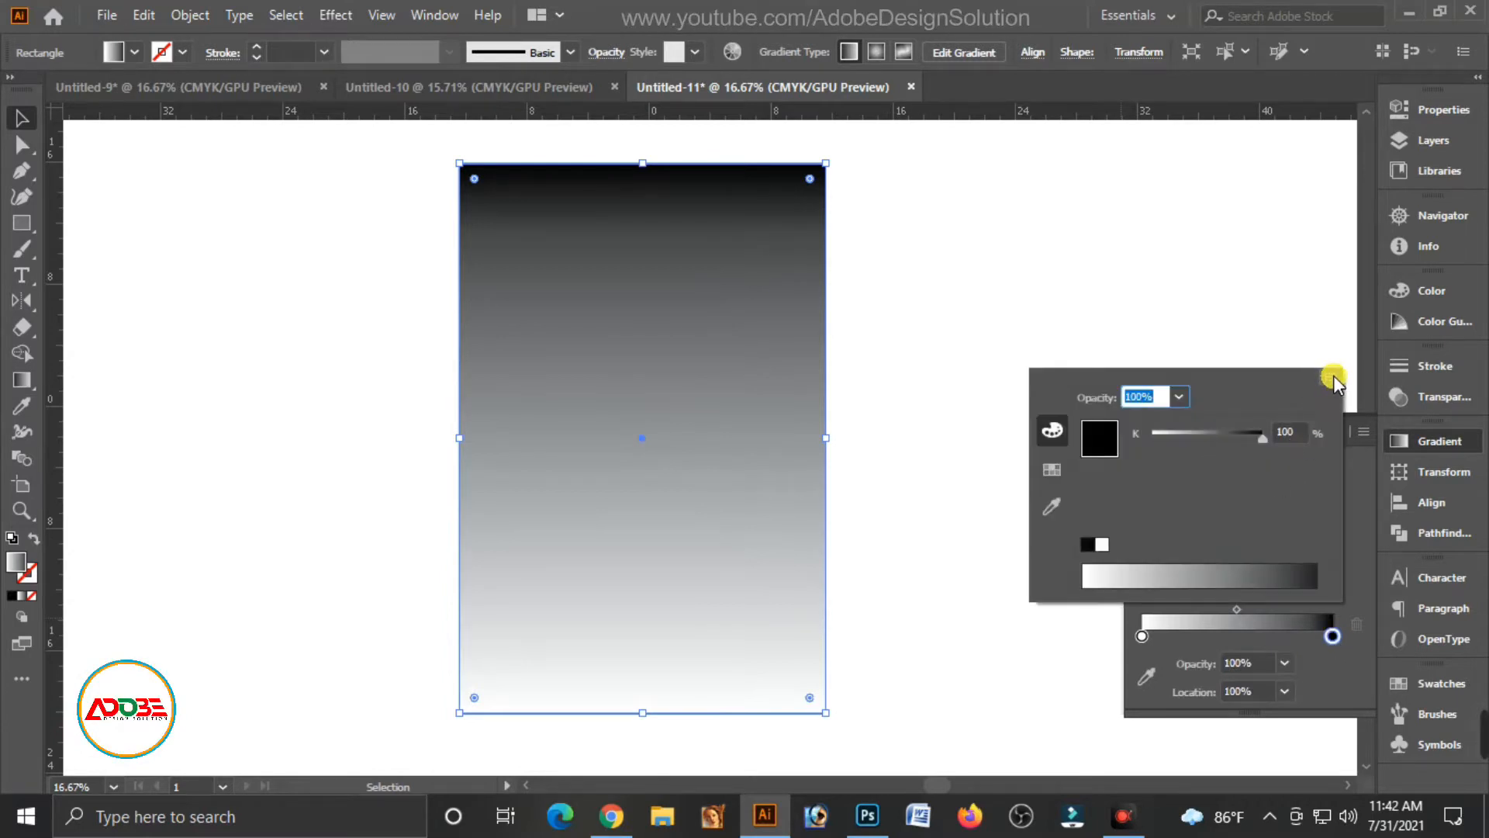
left_click(1333, 375)
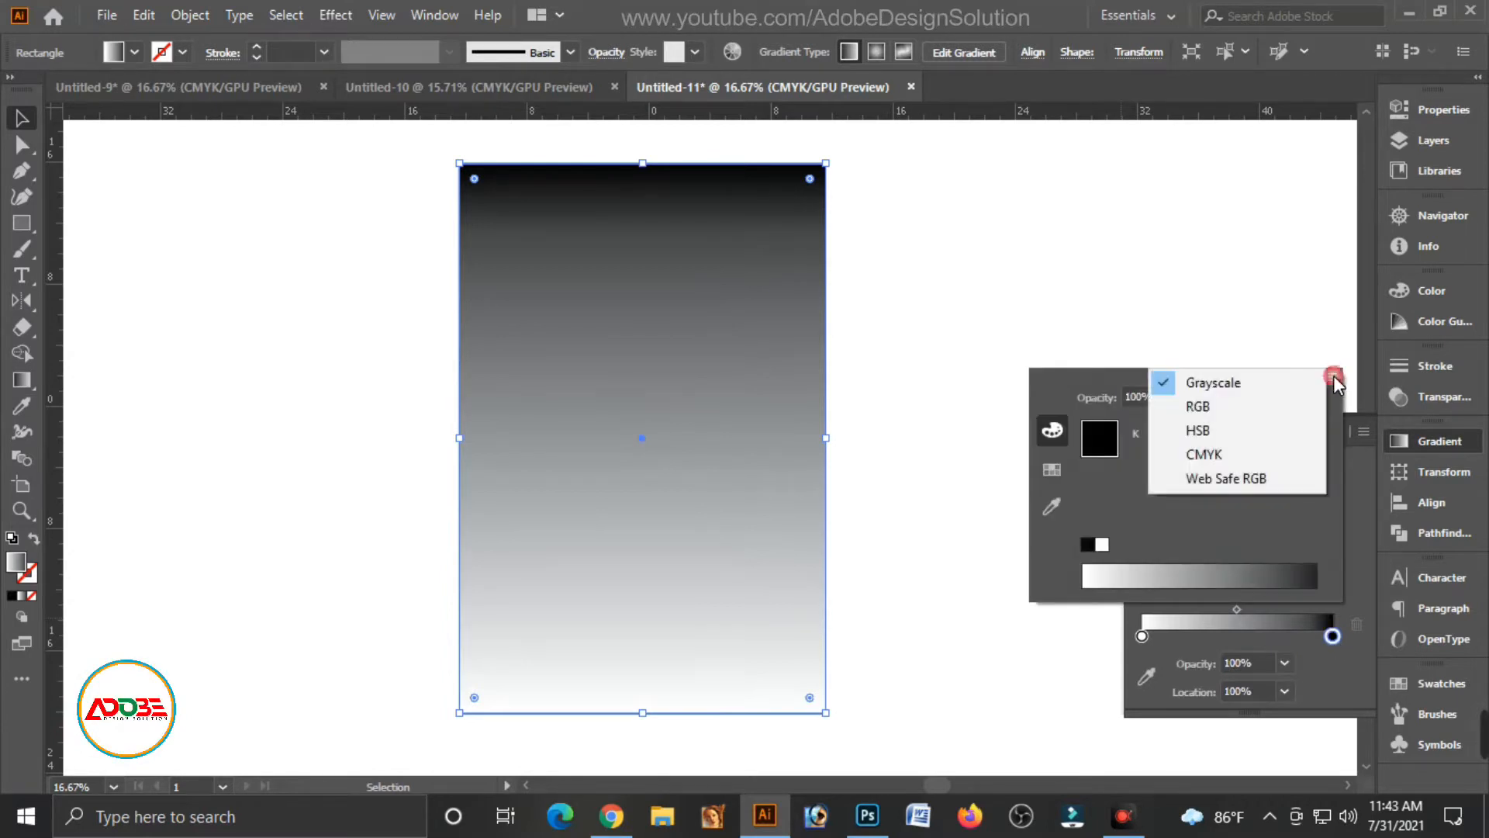
left_click(1221, 457)
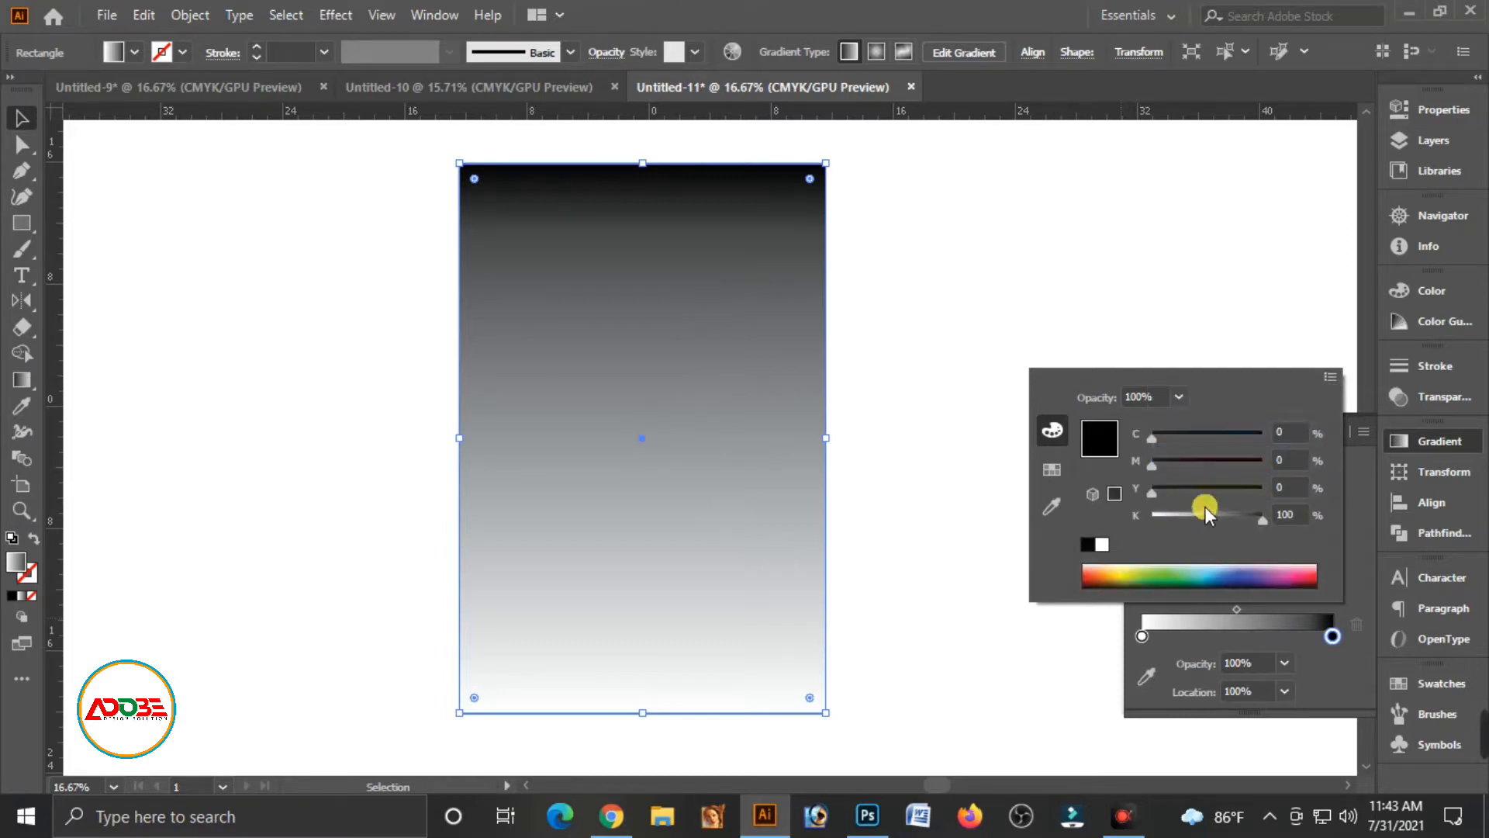
left_click(1289, 432)
type("100")
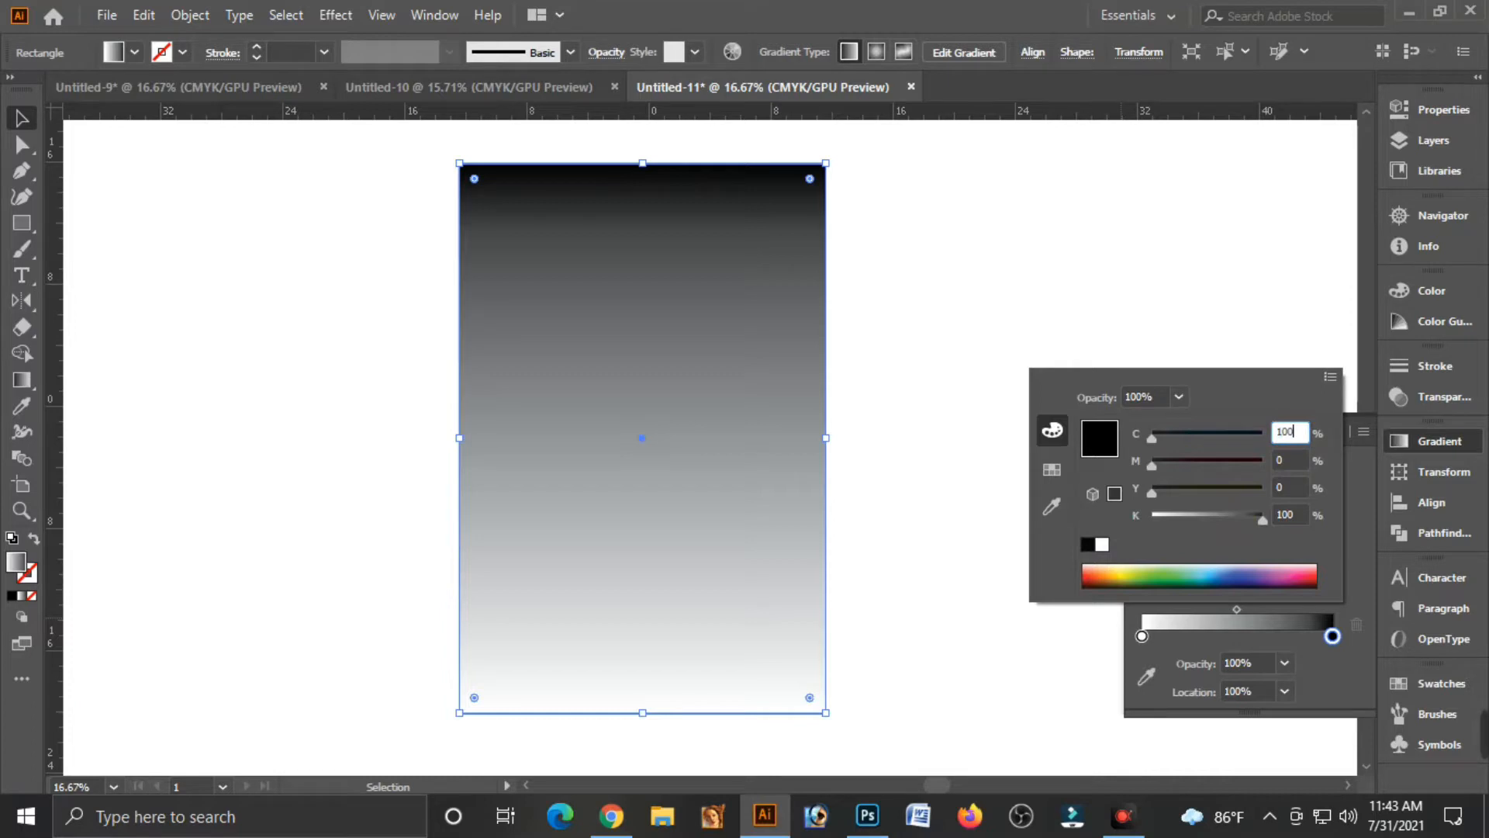
key("Tab")
type("100")
key("Tab")
type("1")
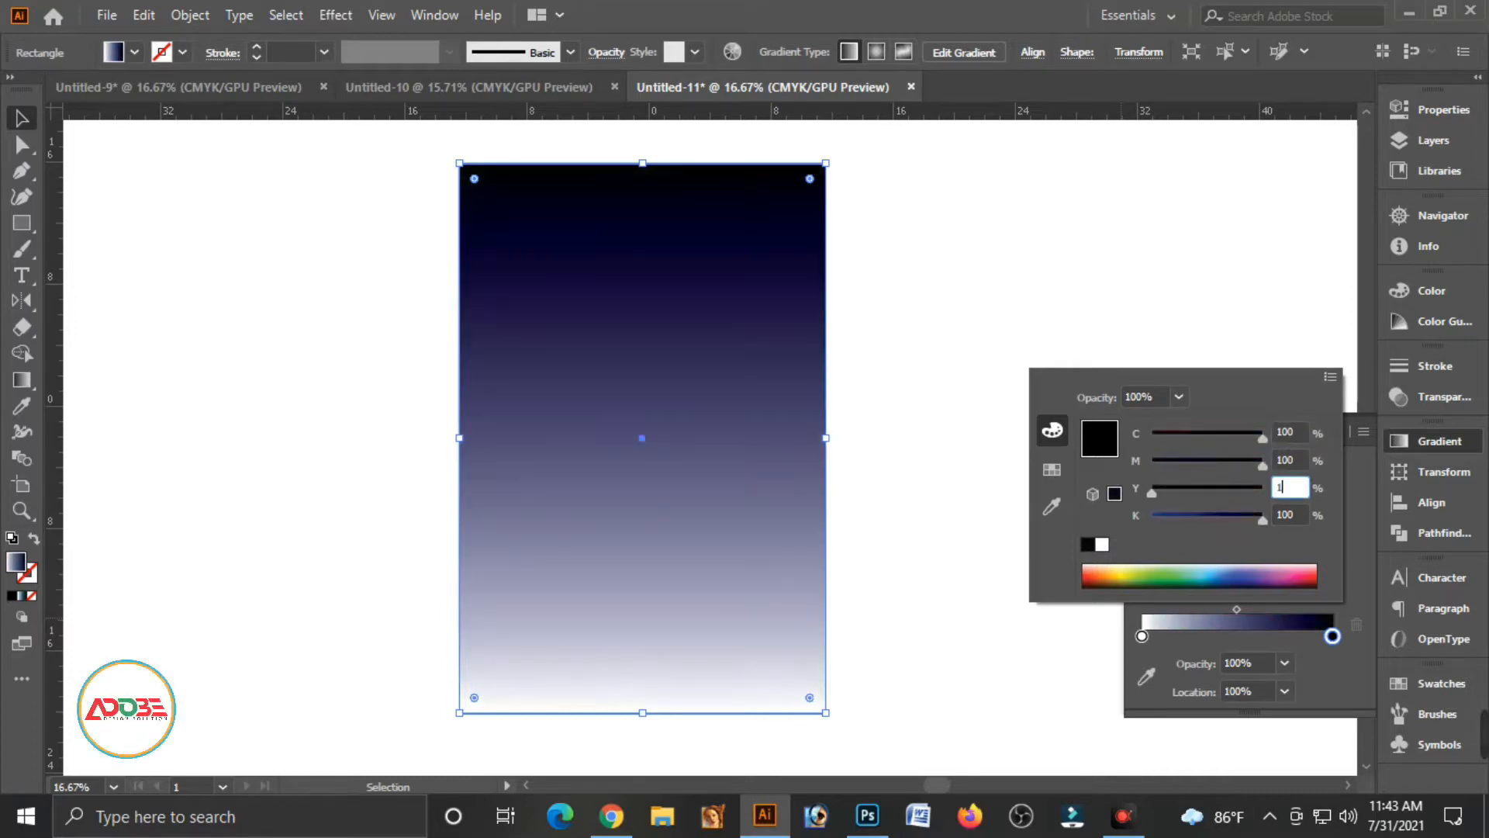
type("00")
key("Tab")
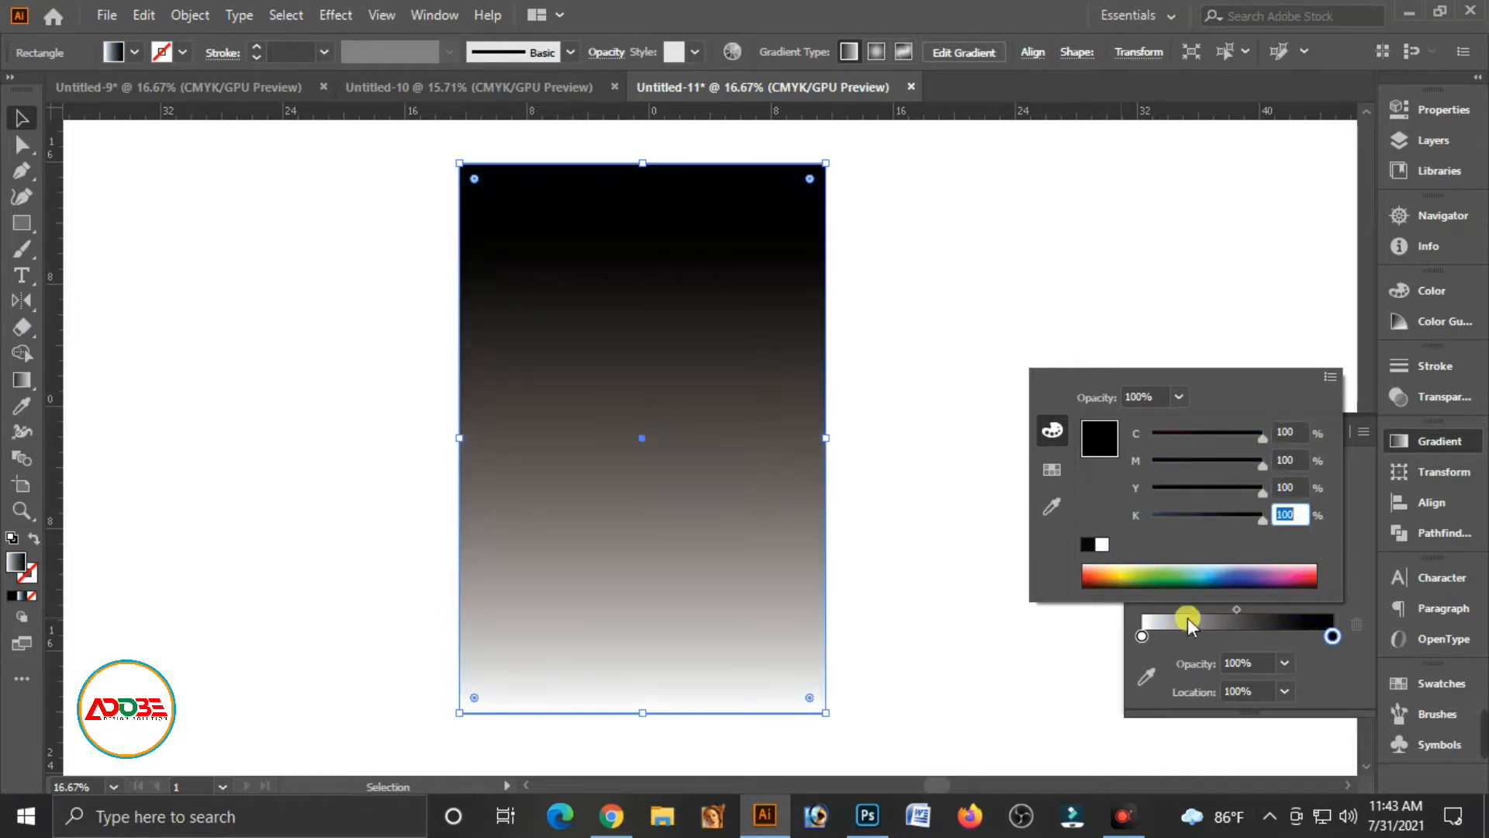
Step: Switch the gradient's white stop to CMYK and set its magenta and yellow to 100% each
double_click(1143, 637)
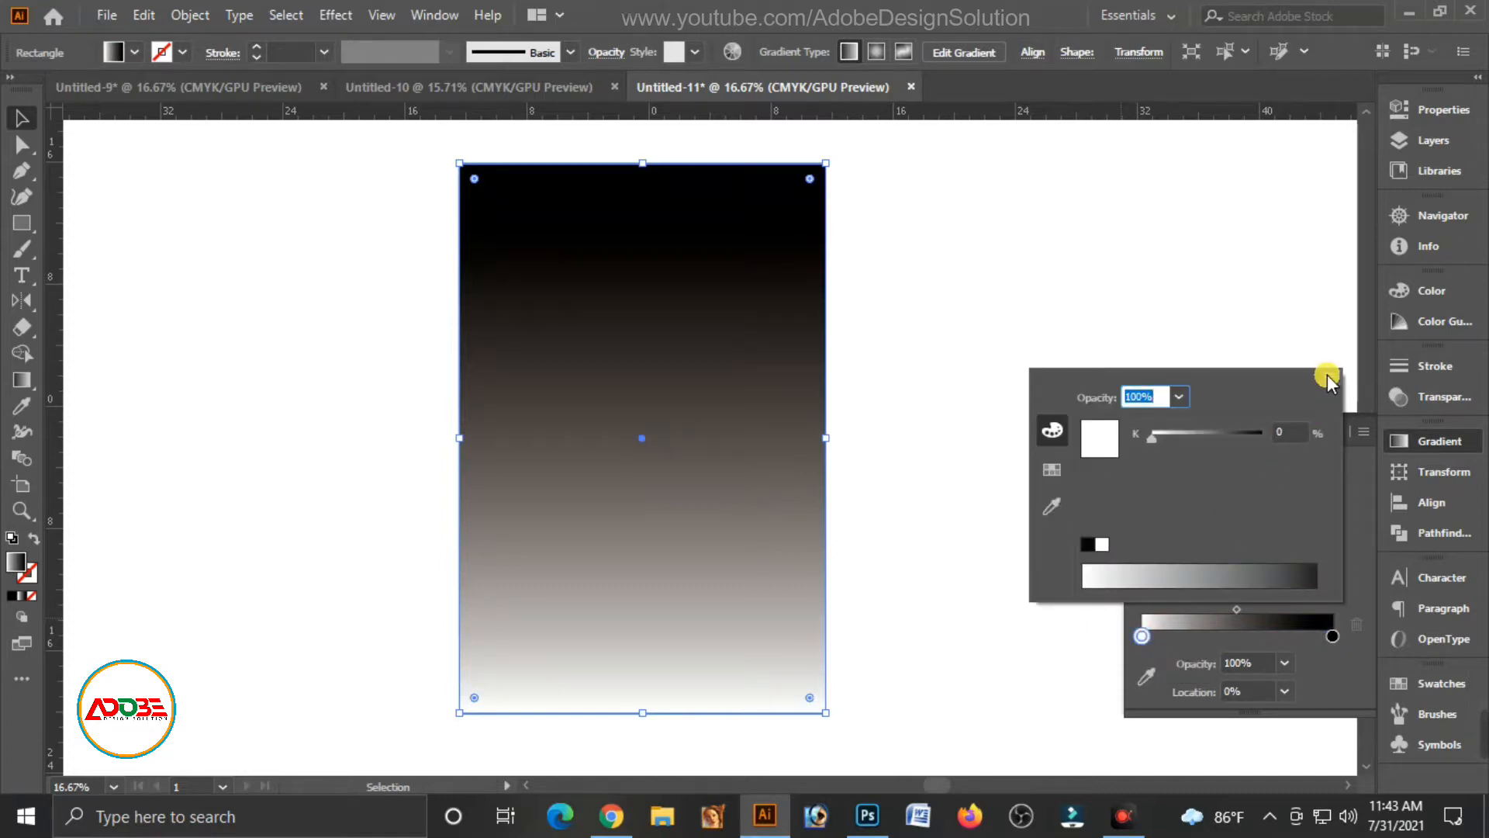
left_click(1331, 377)
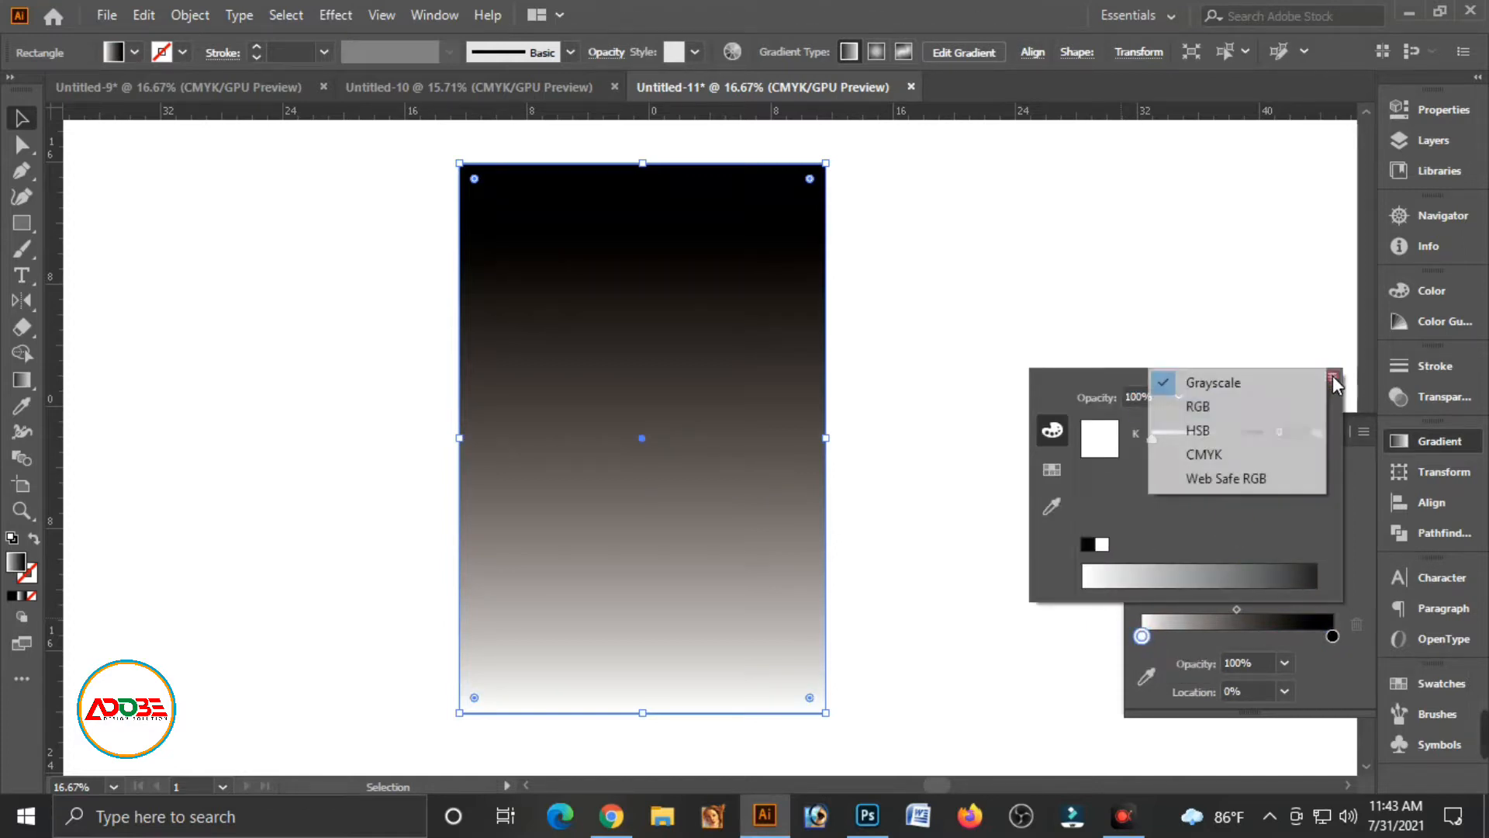
left_click(1234, 455)
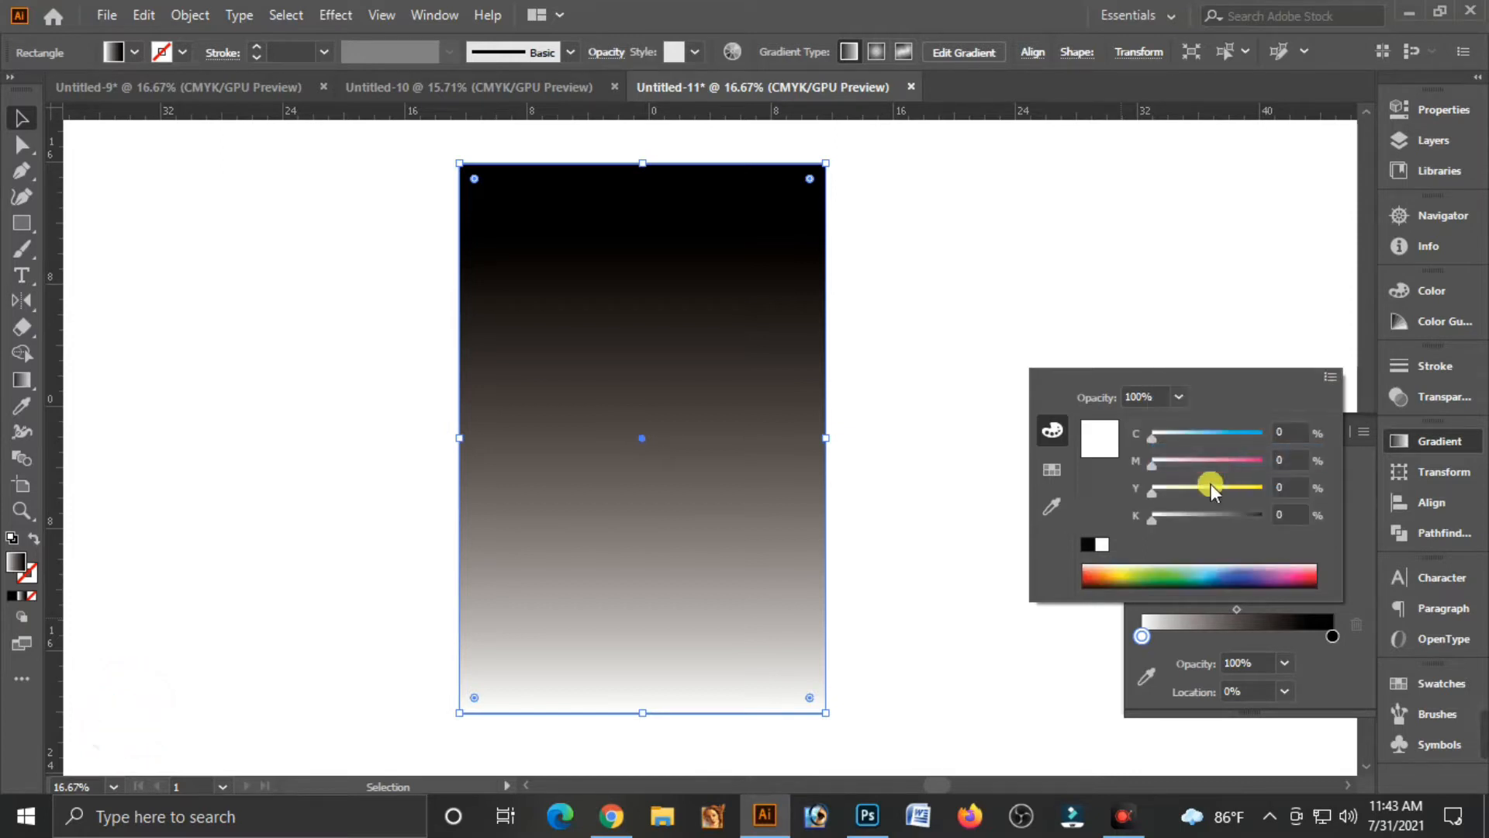
left_click(1288, 459)
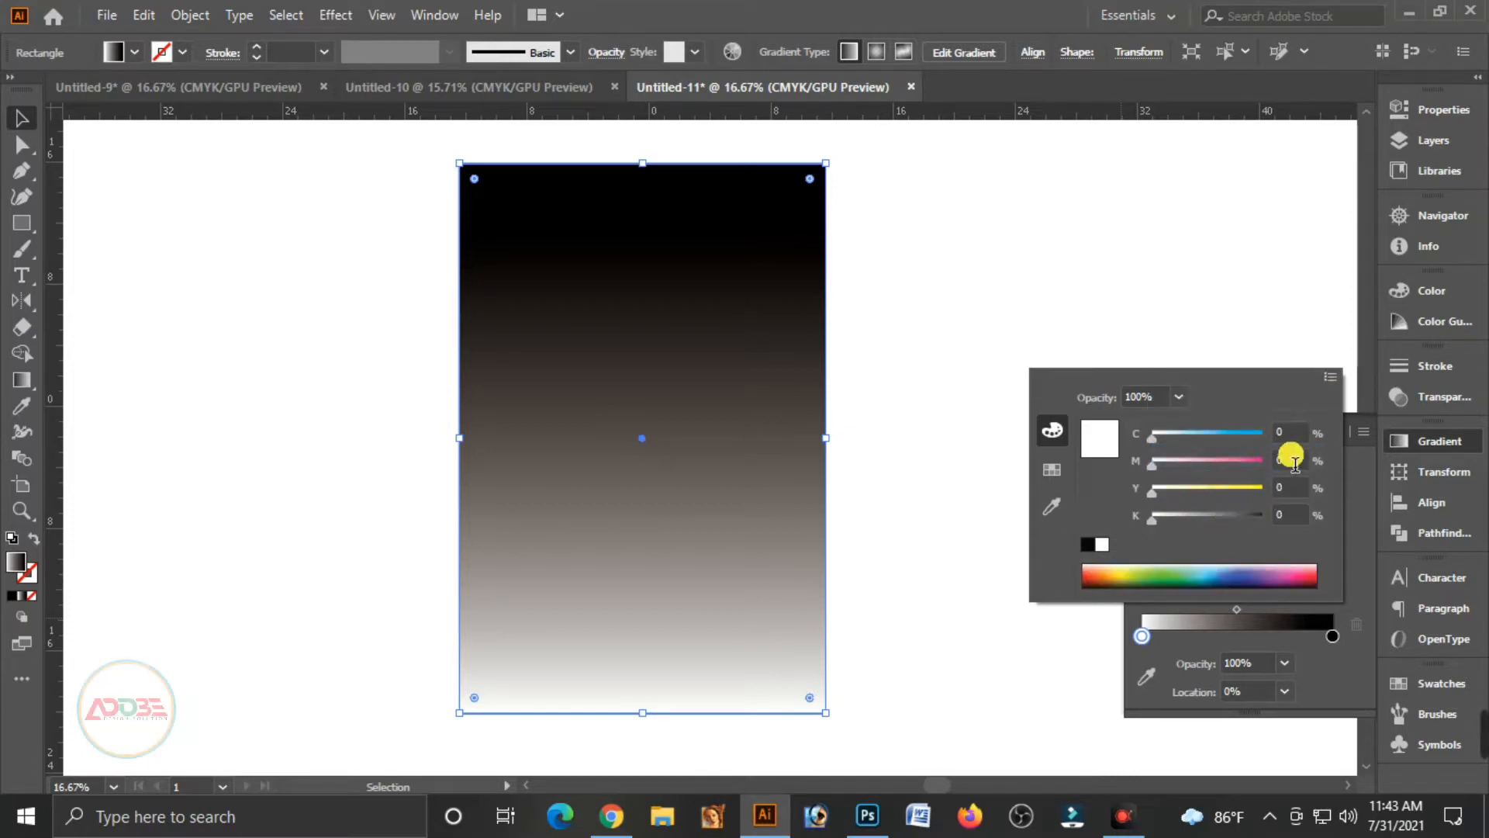
type("100")
key("Tab")
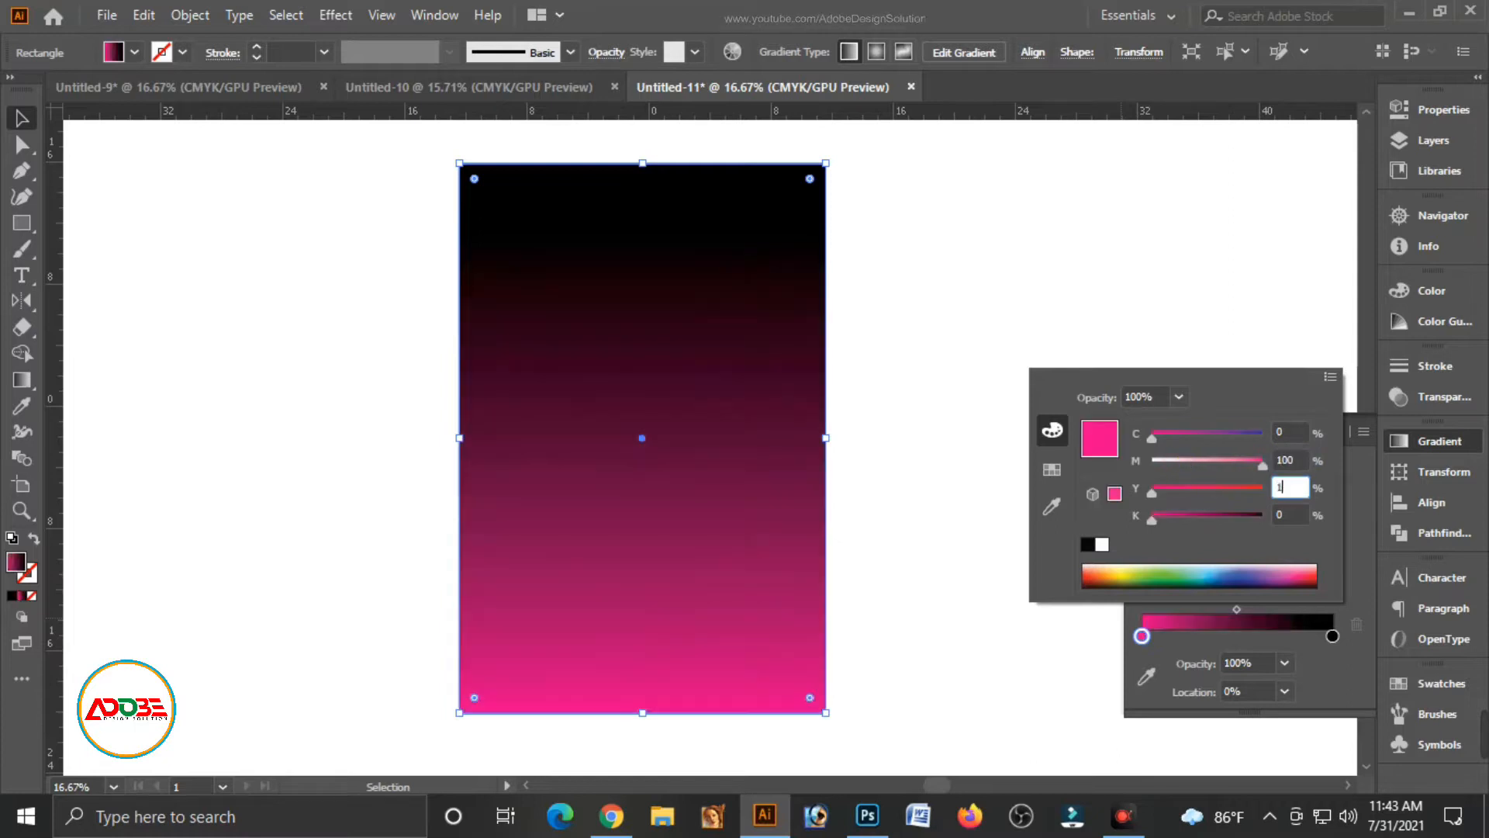
type("100")
key("Tab")
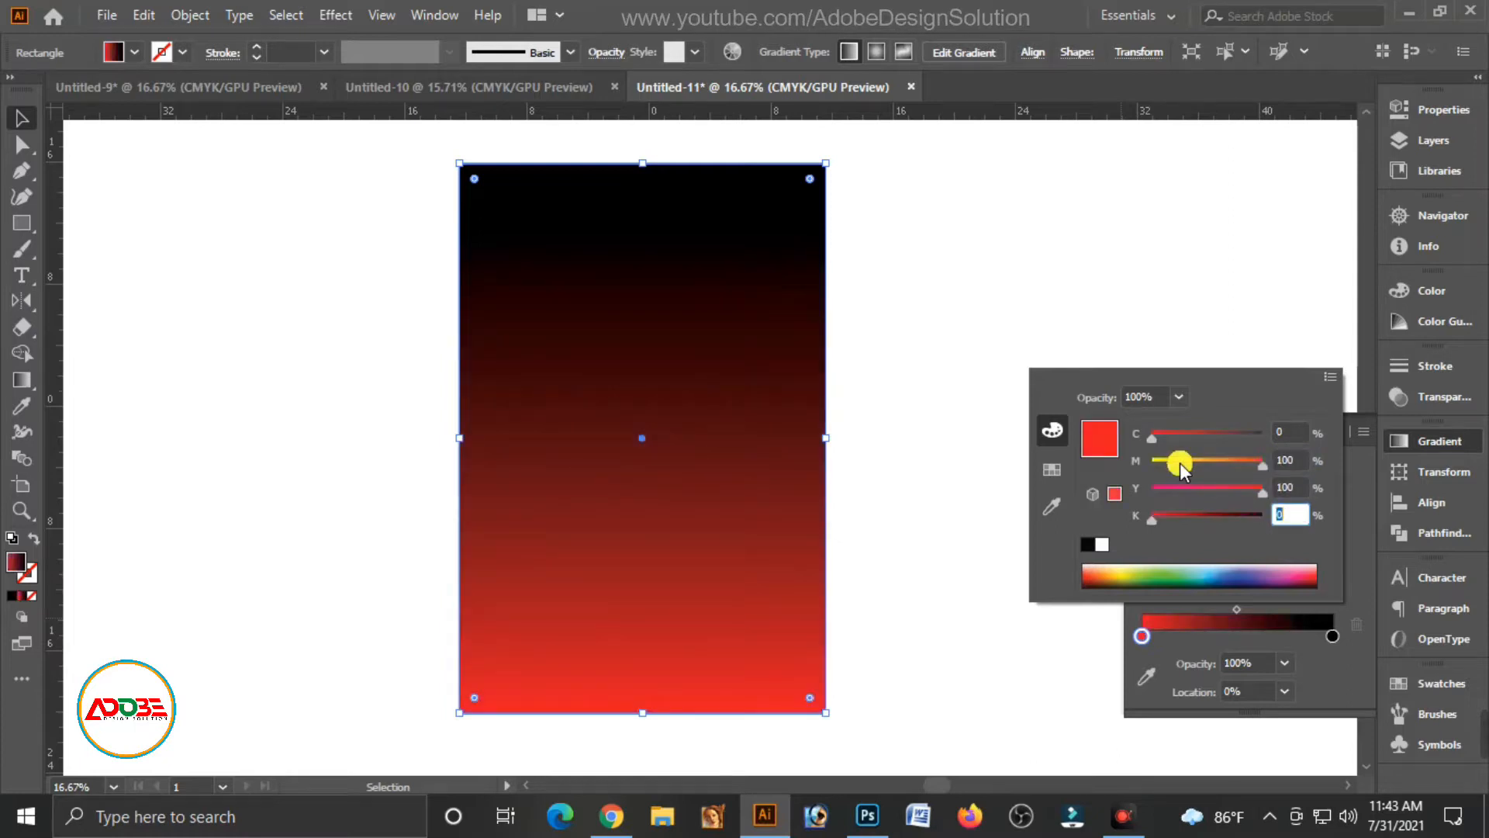
Step: Move the gradient's red stop to about 24.6% and its black stop to about 77.1%, and deselect the rectangle
left_click(1145, 636)
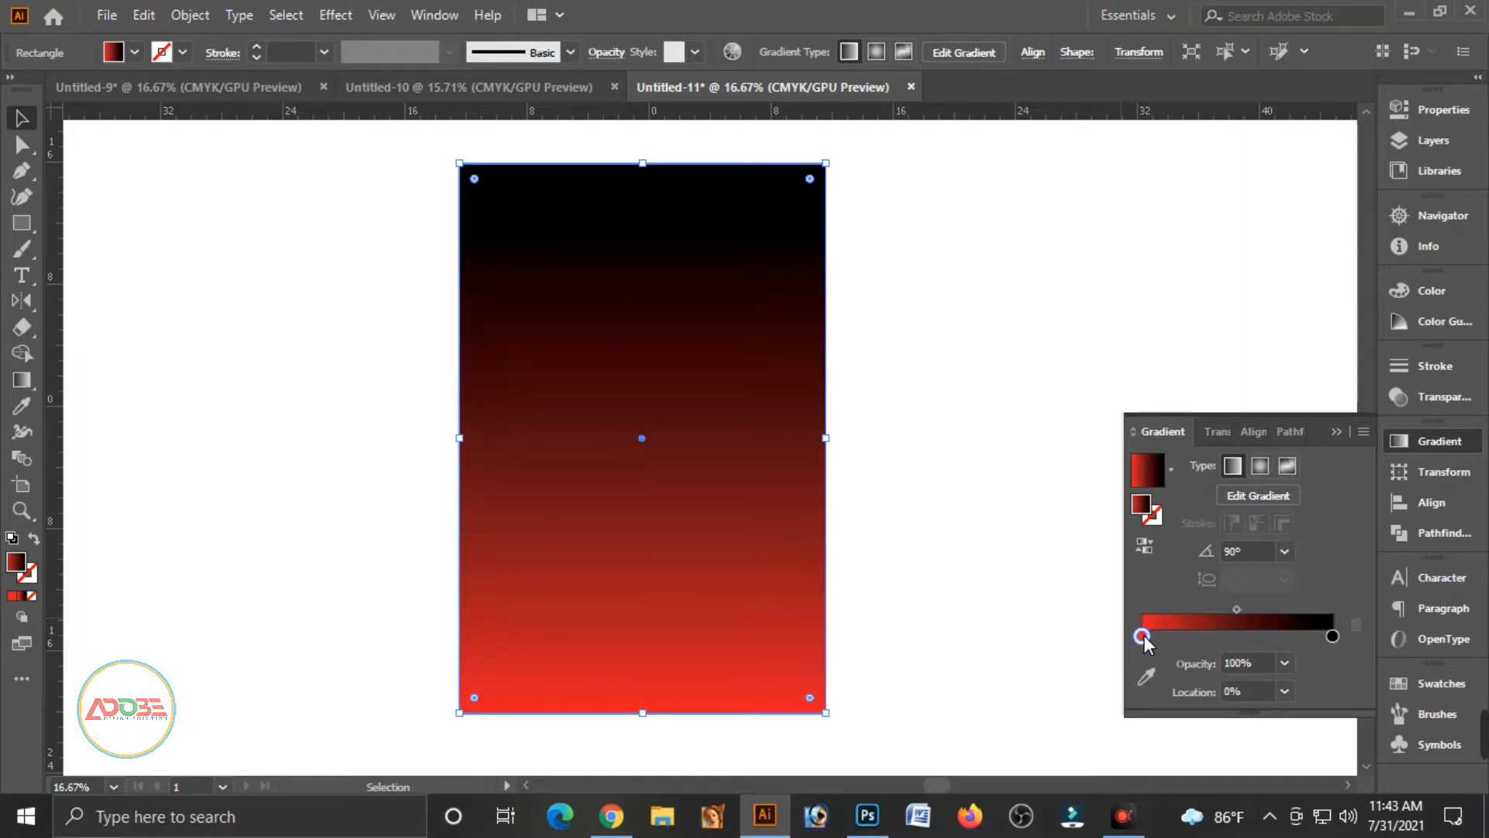
left_click_drag(1142, 634, 1190, 636)
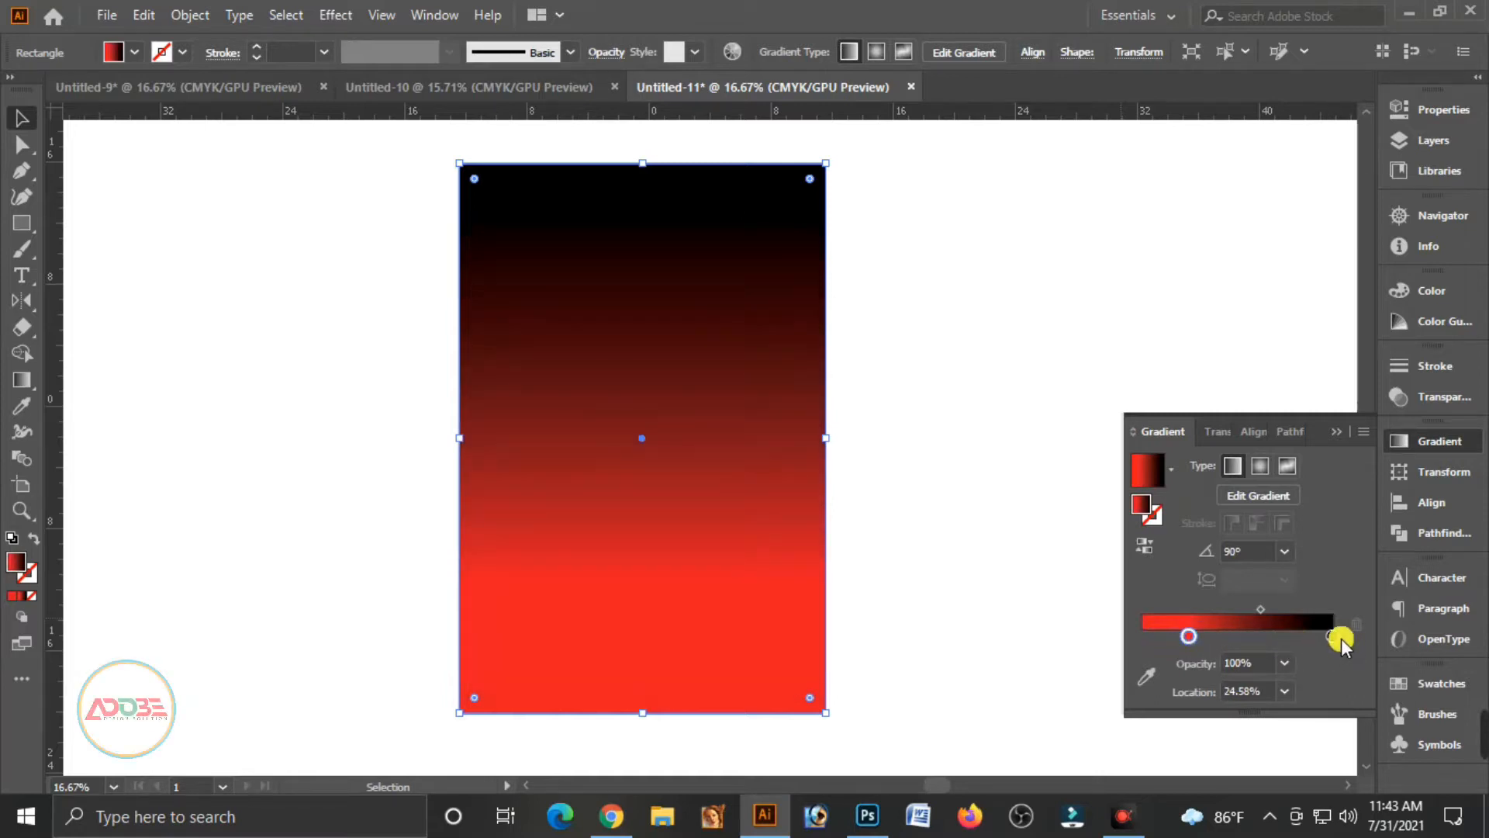
left_click_drag(1335, 635, 1290, 639)
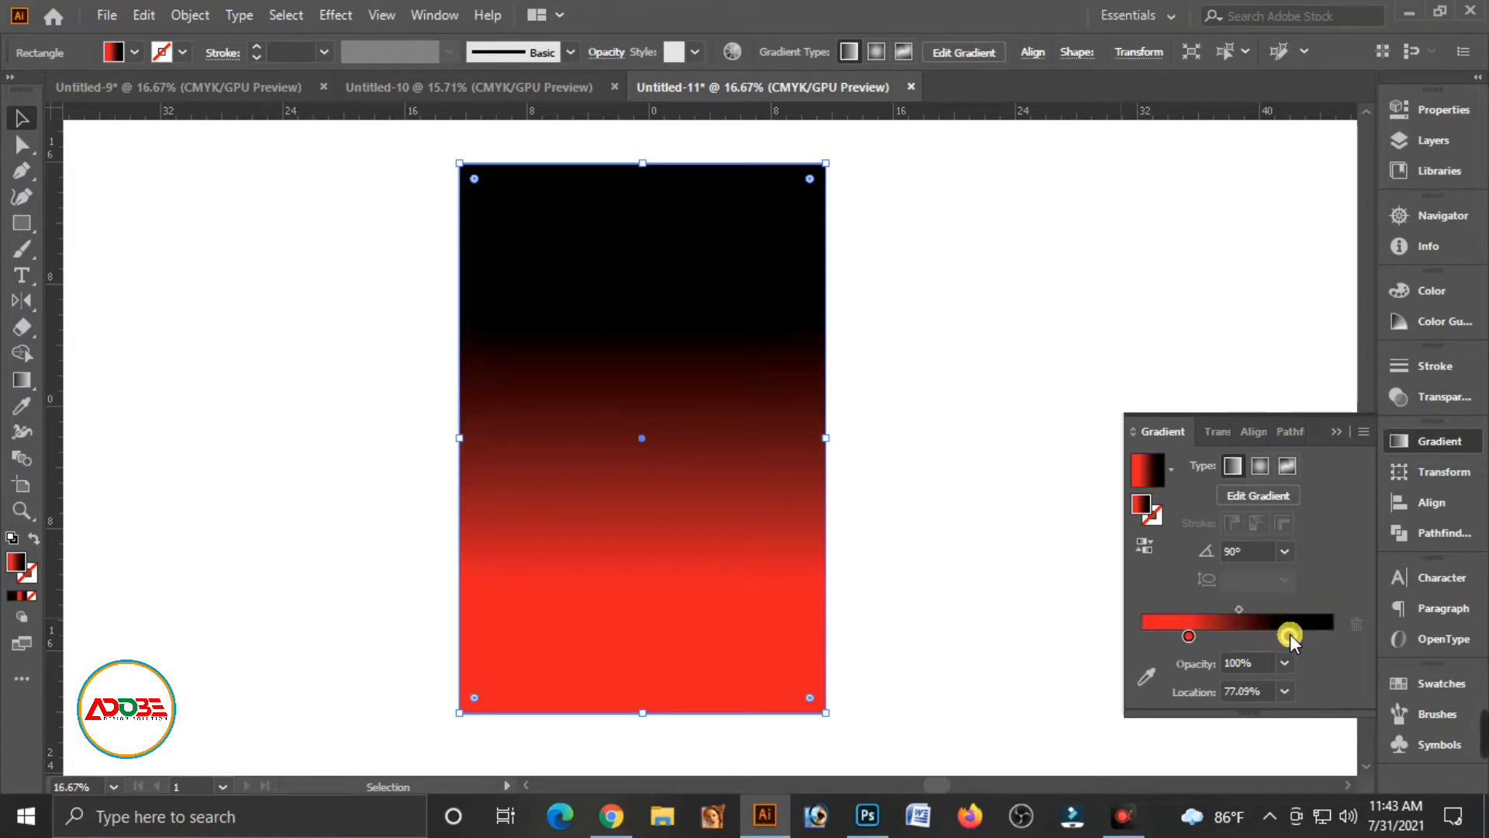
left_click(969, 442)
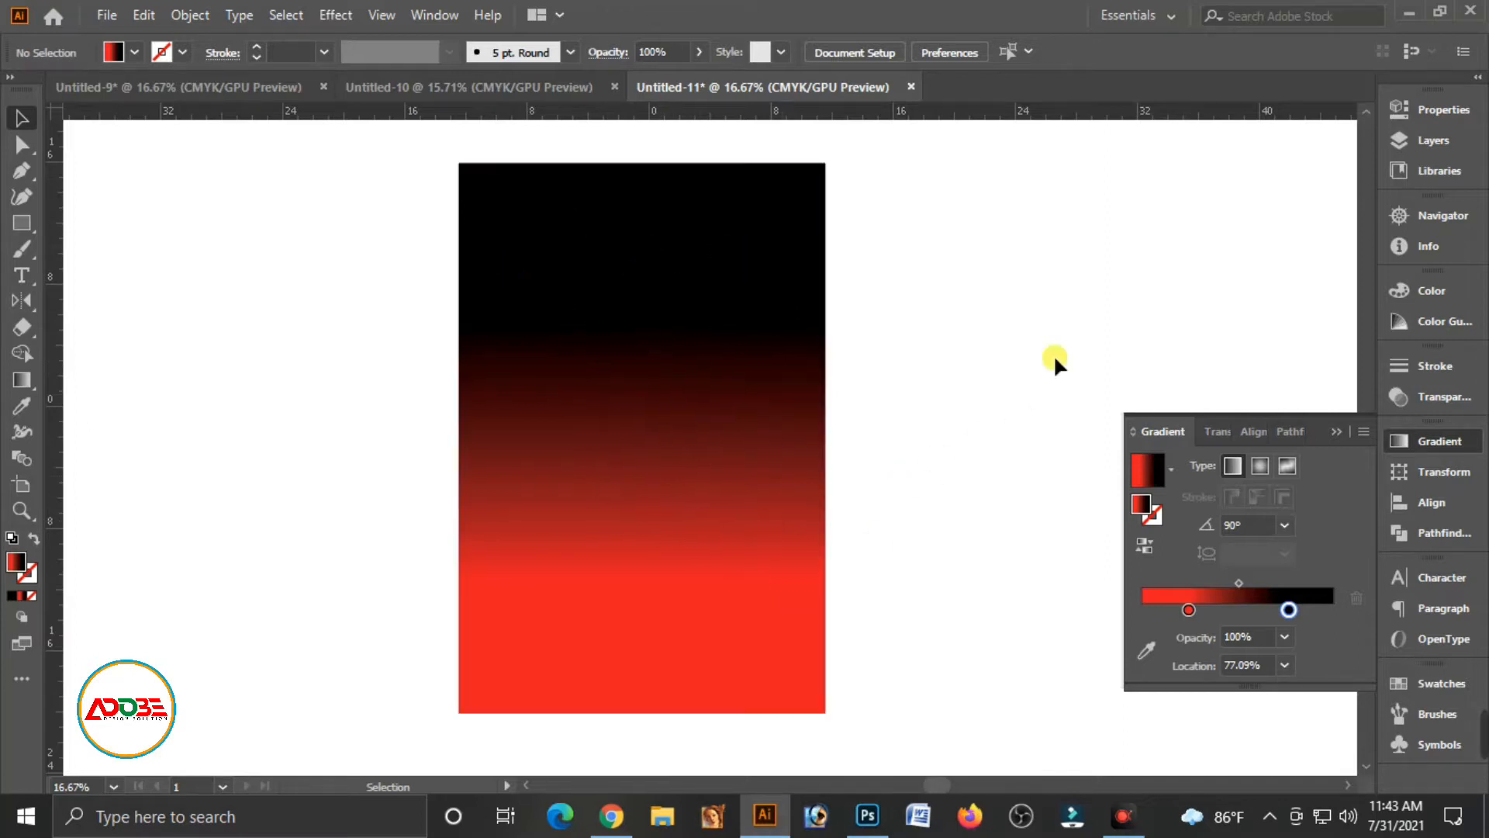
left_click(1333, 435)
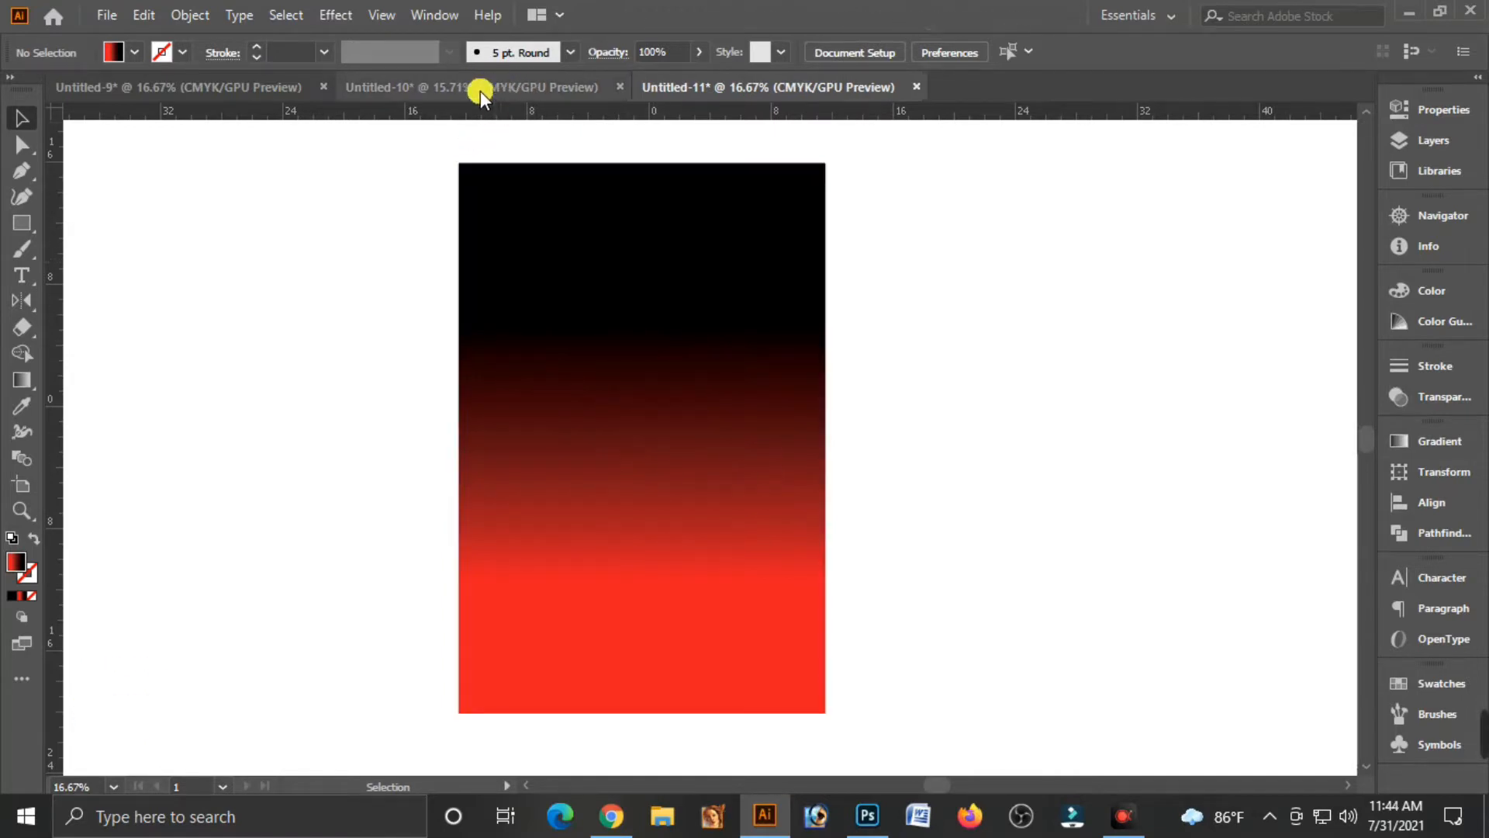
Step: Cut all the artwork from the Untitled-10 document
left_click(479, 88)
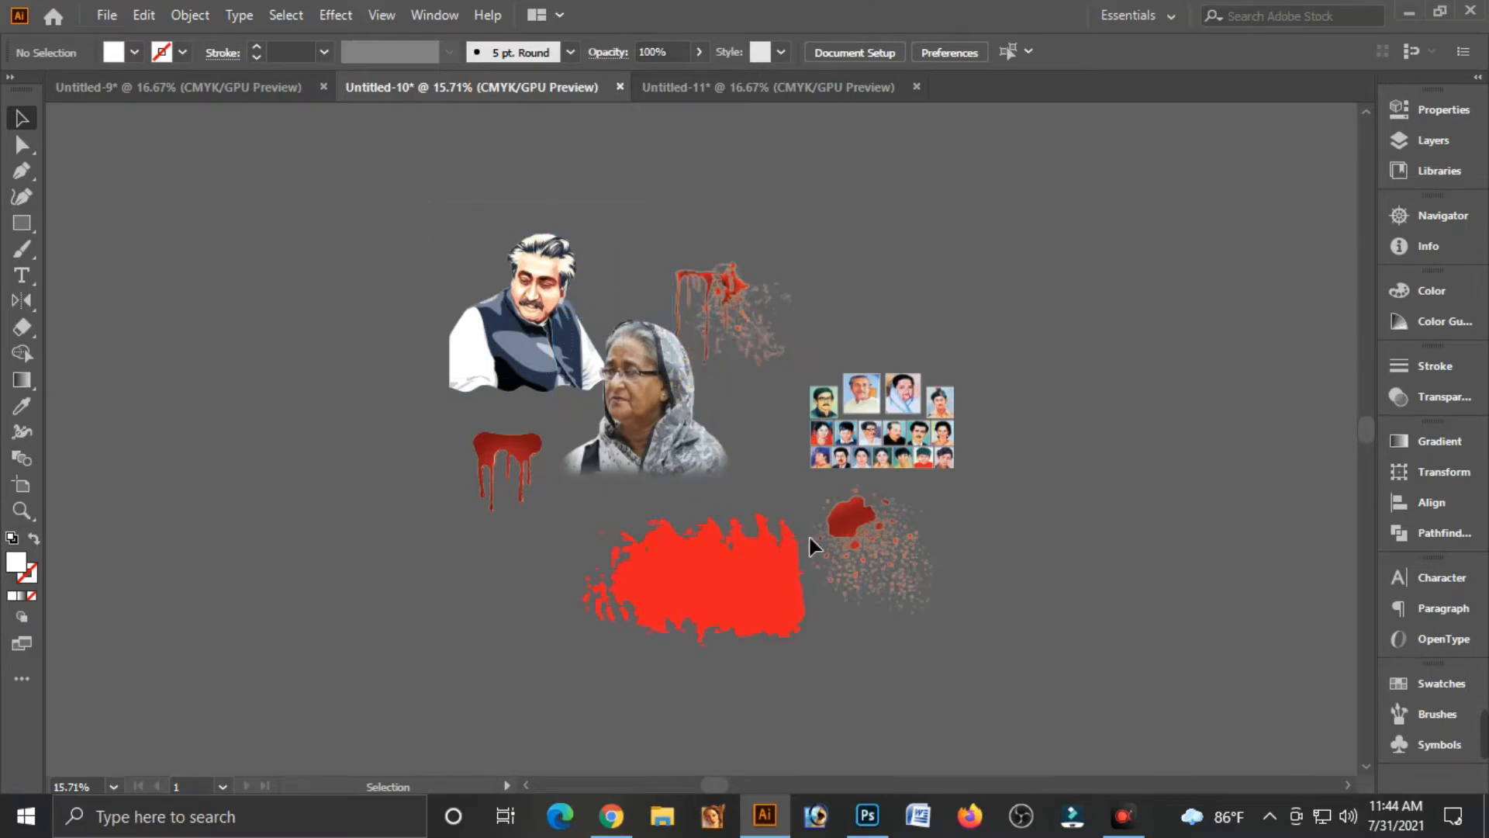
left_click(496, 465)
left_click(969, 330)
key("ctrl+x")
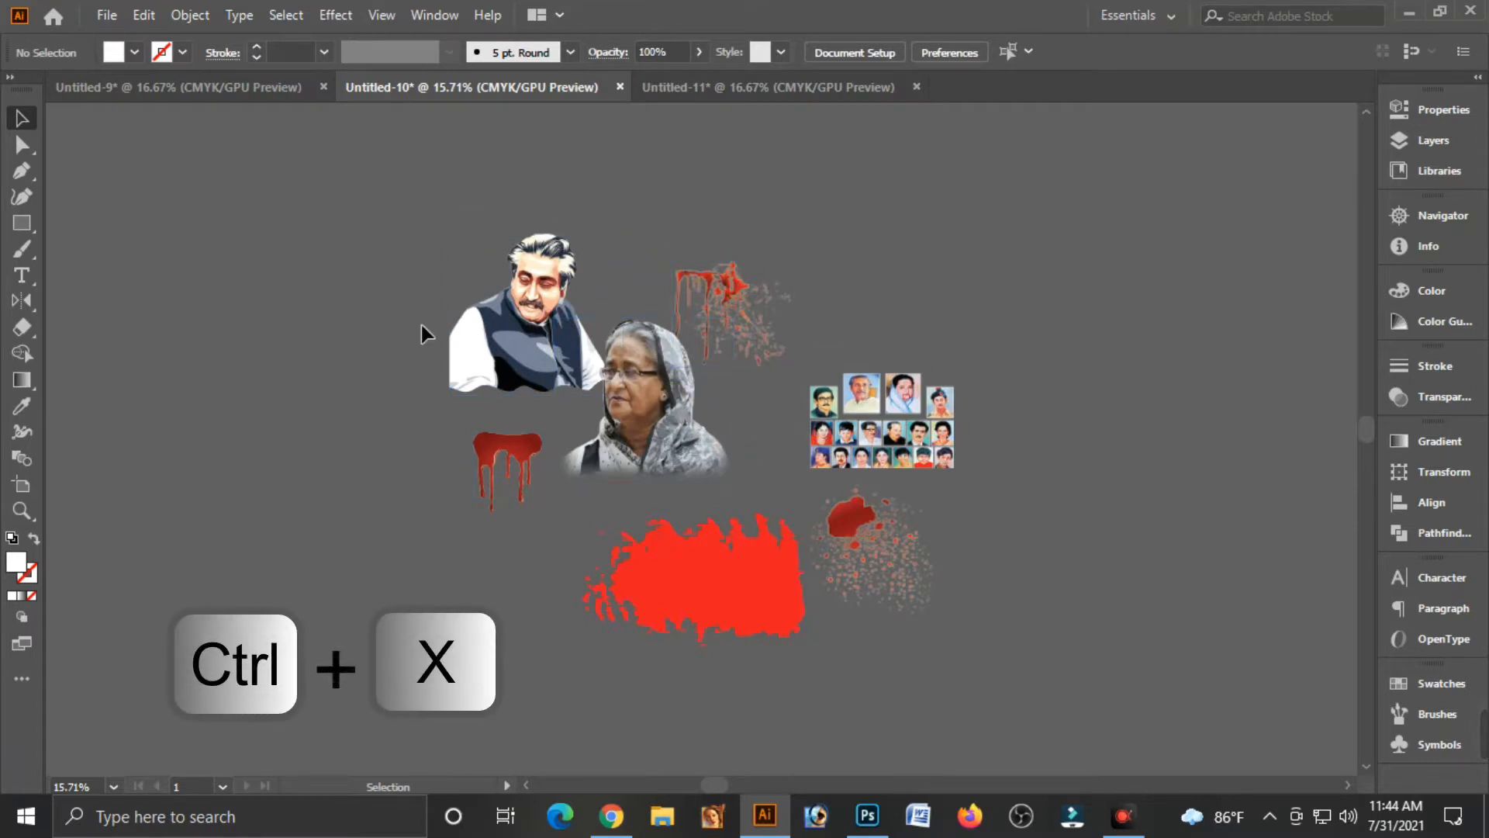
key("ctrl+a")
key("ctrl+x")
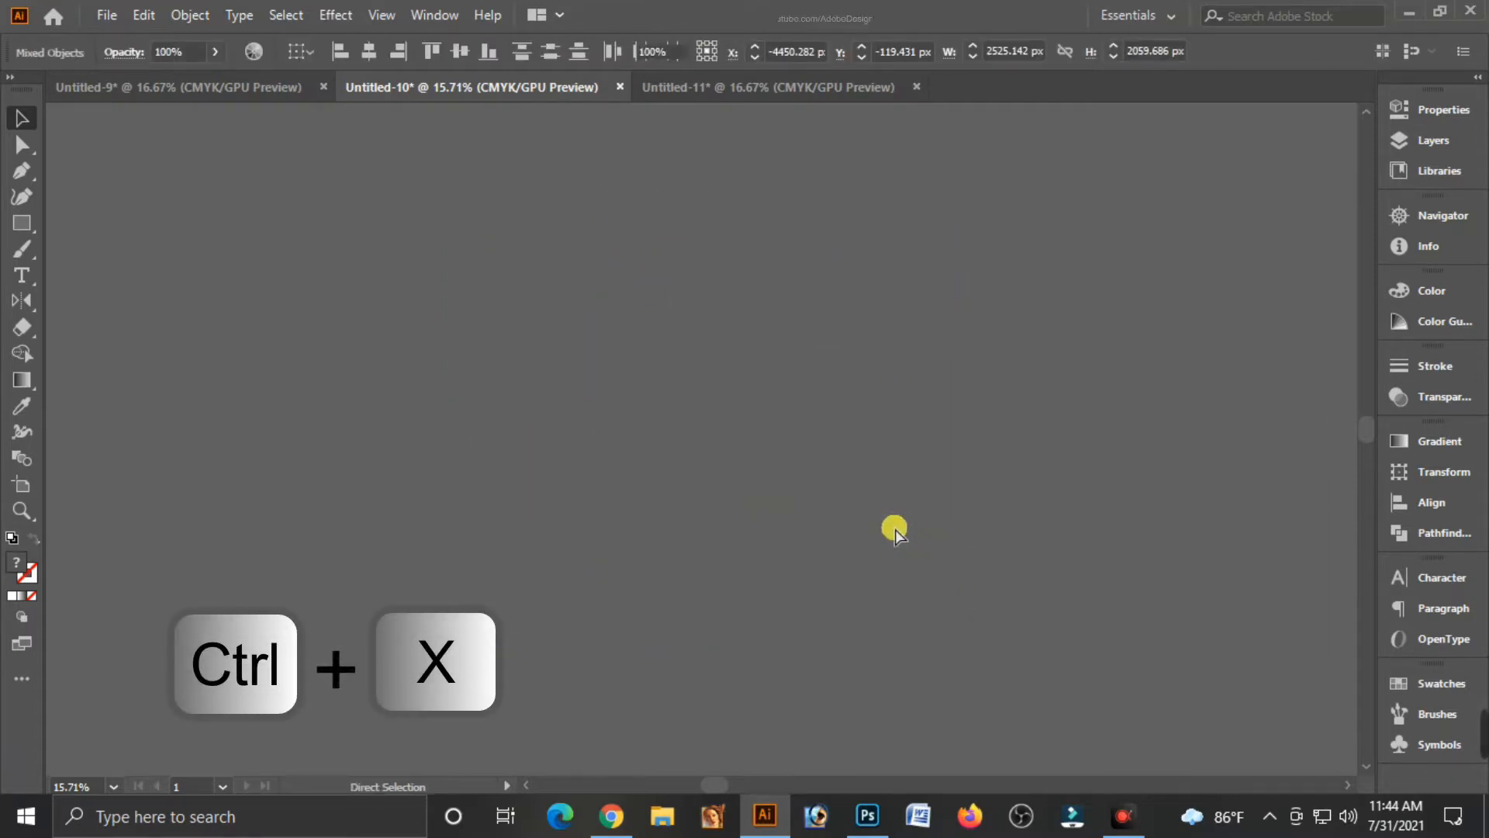
Step: Paste the cut artwork into the Untitled-11 document, move it to the right of the poster background and deselect it
left_click(704, 87)
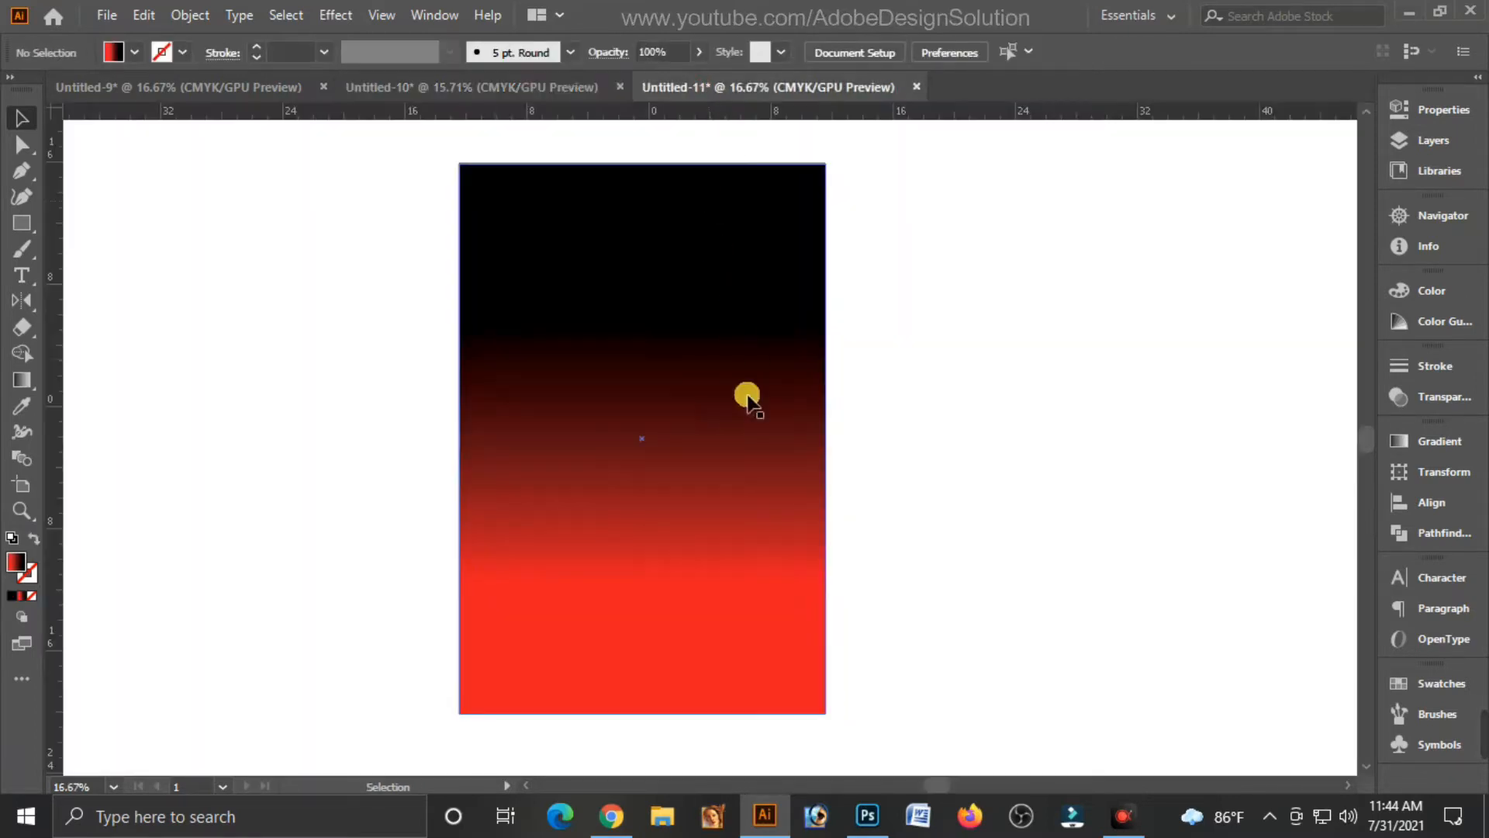
key("ctrl+v")
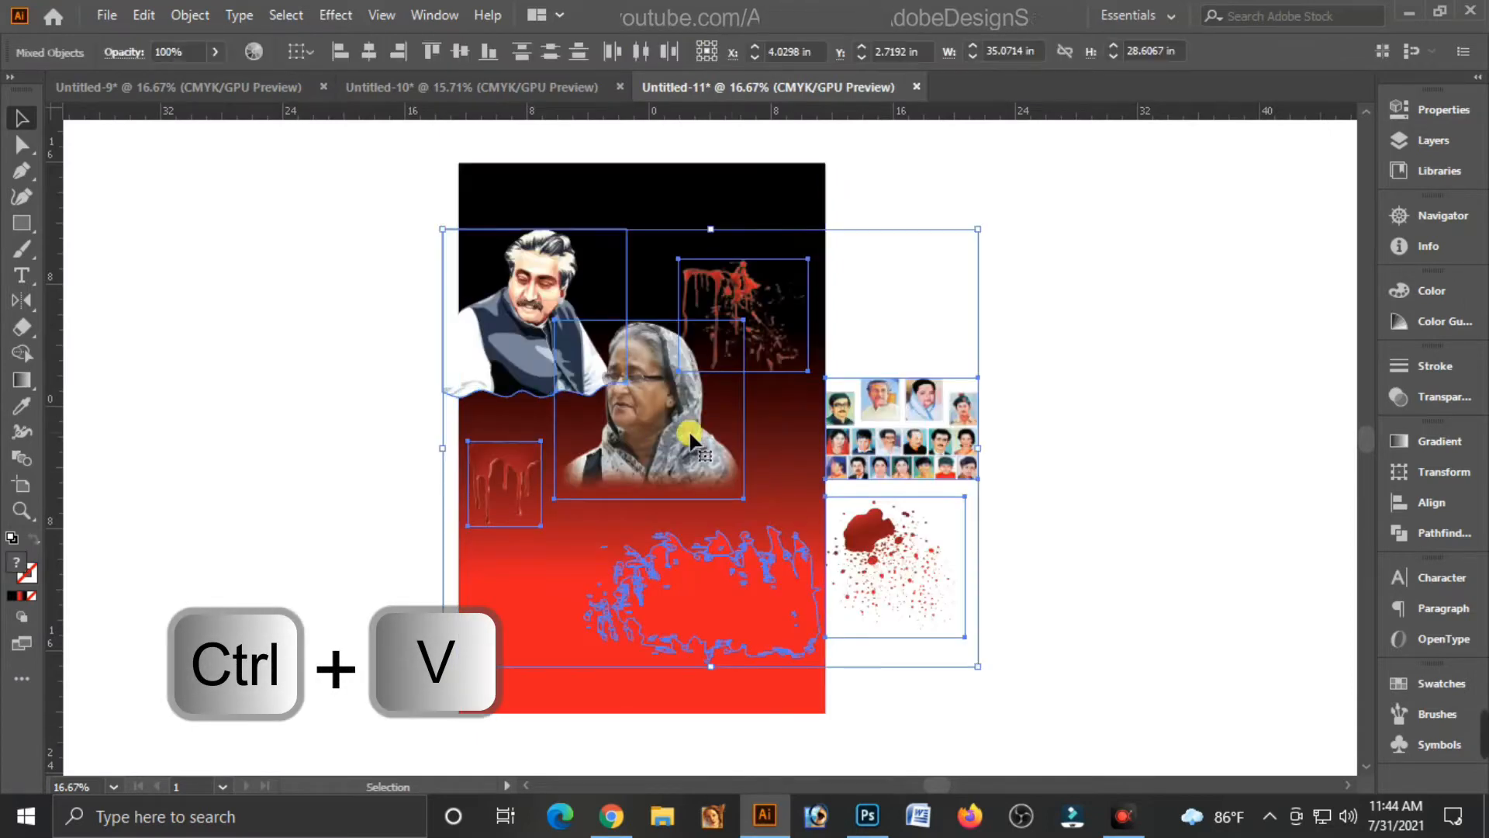
left_click_drag(676, 412, 1093, 414)
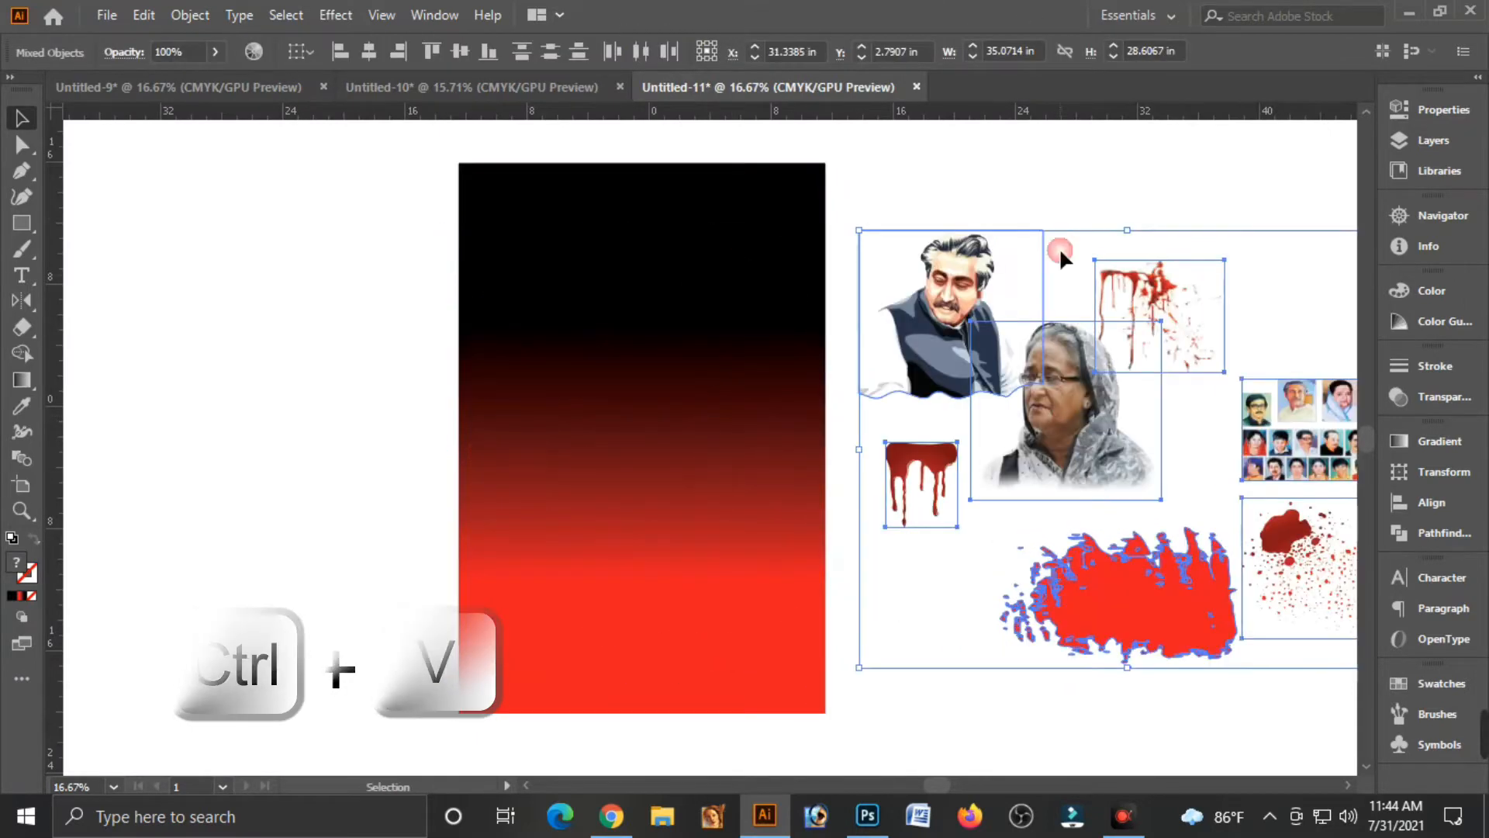
left_click(1057, 194)
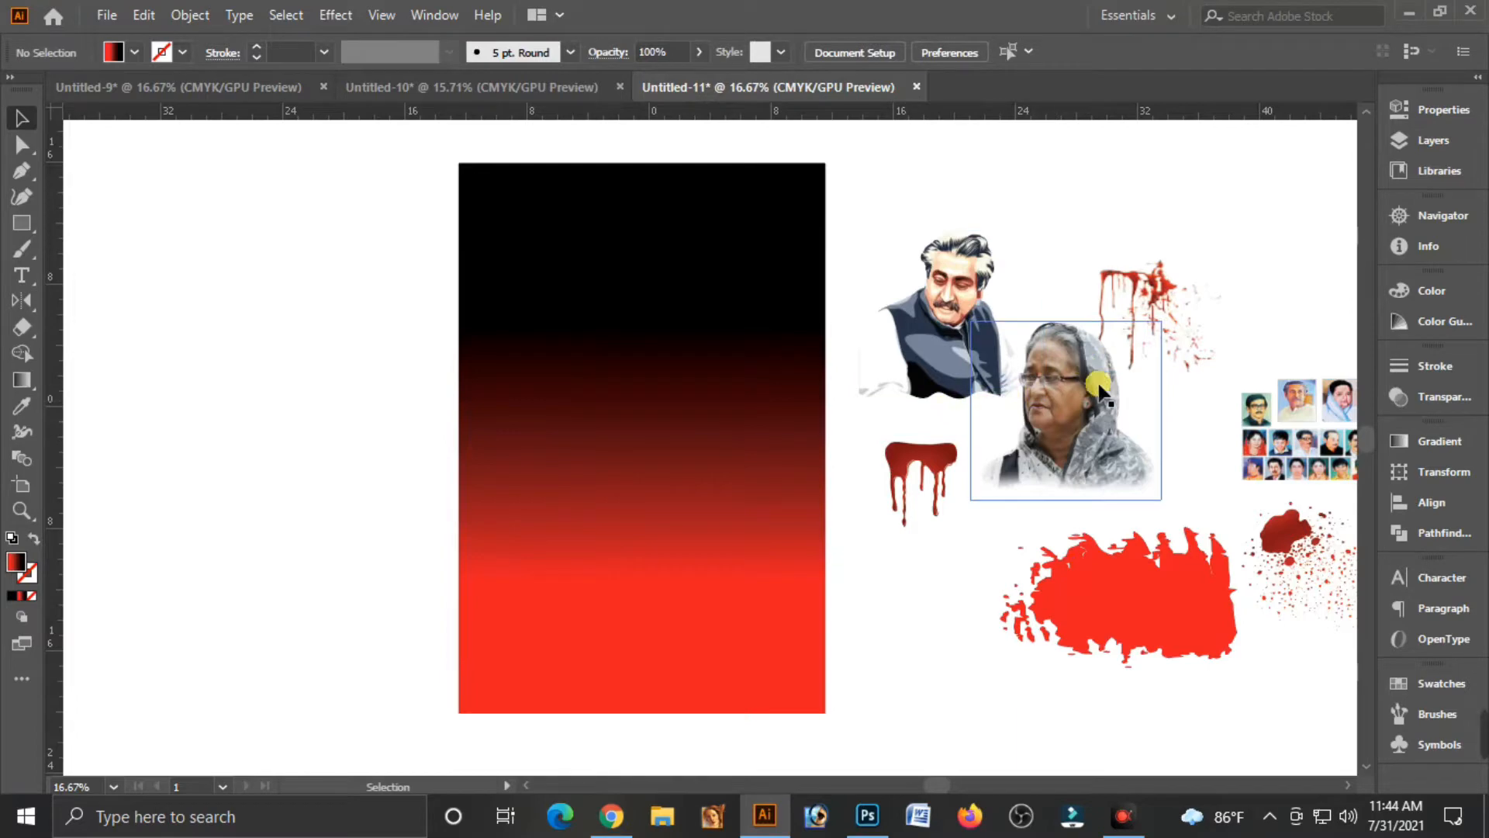
Step: Move the illustrated portrait of the man in the vest into the poster's upper-left corner, flush with the left edge
left_click(1186, 619)
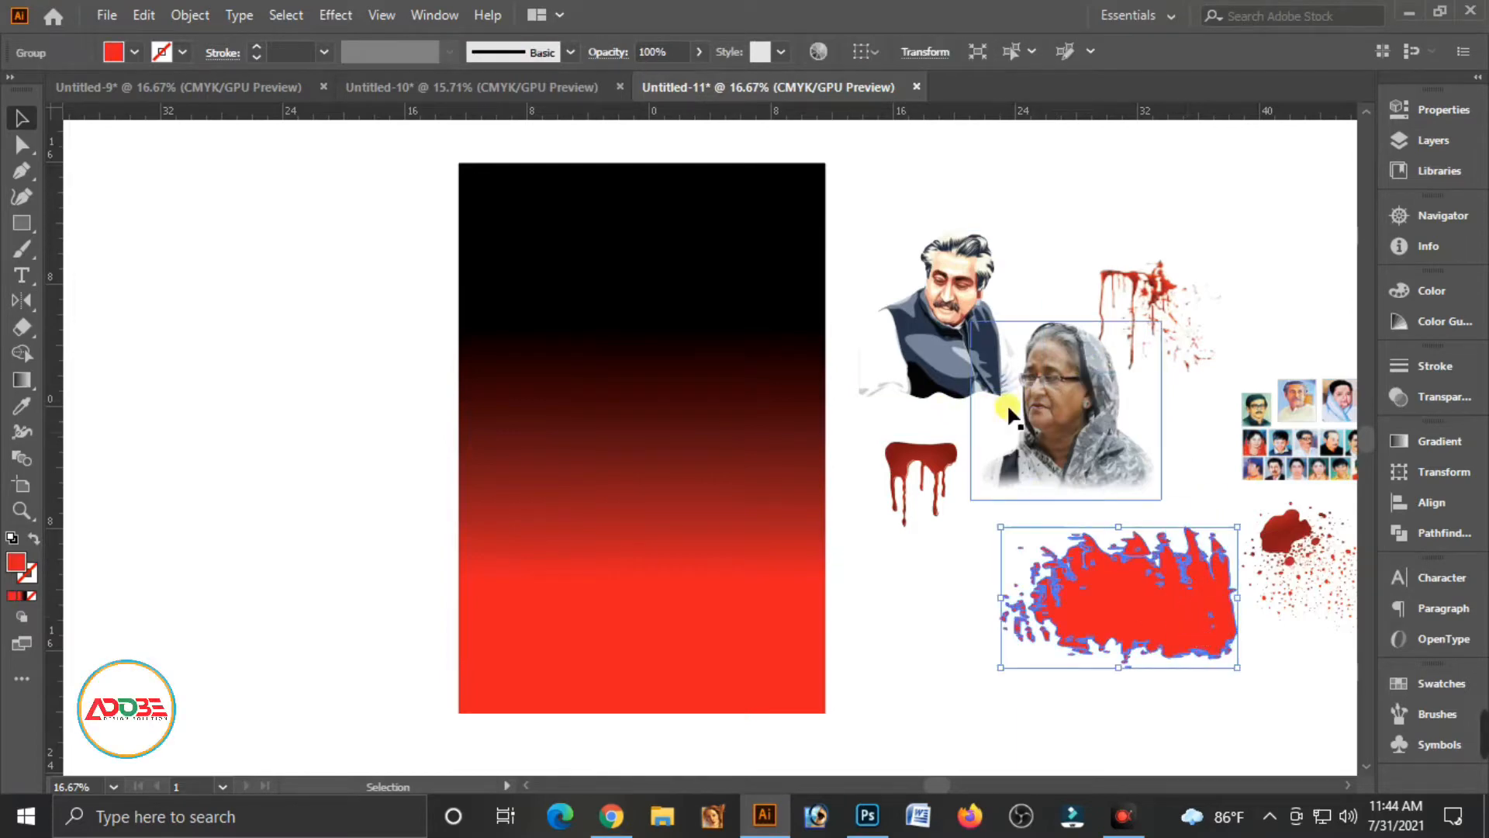
left_click(954, 306)
left_click_drag(952, 304, 560, 256)
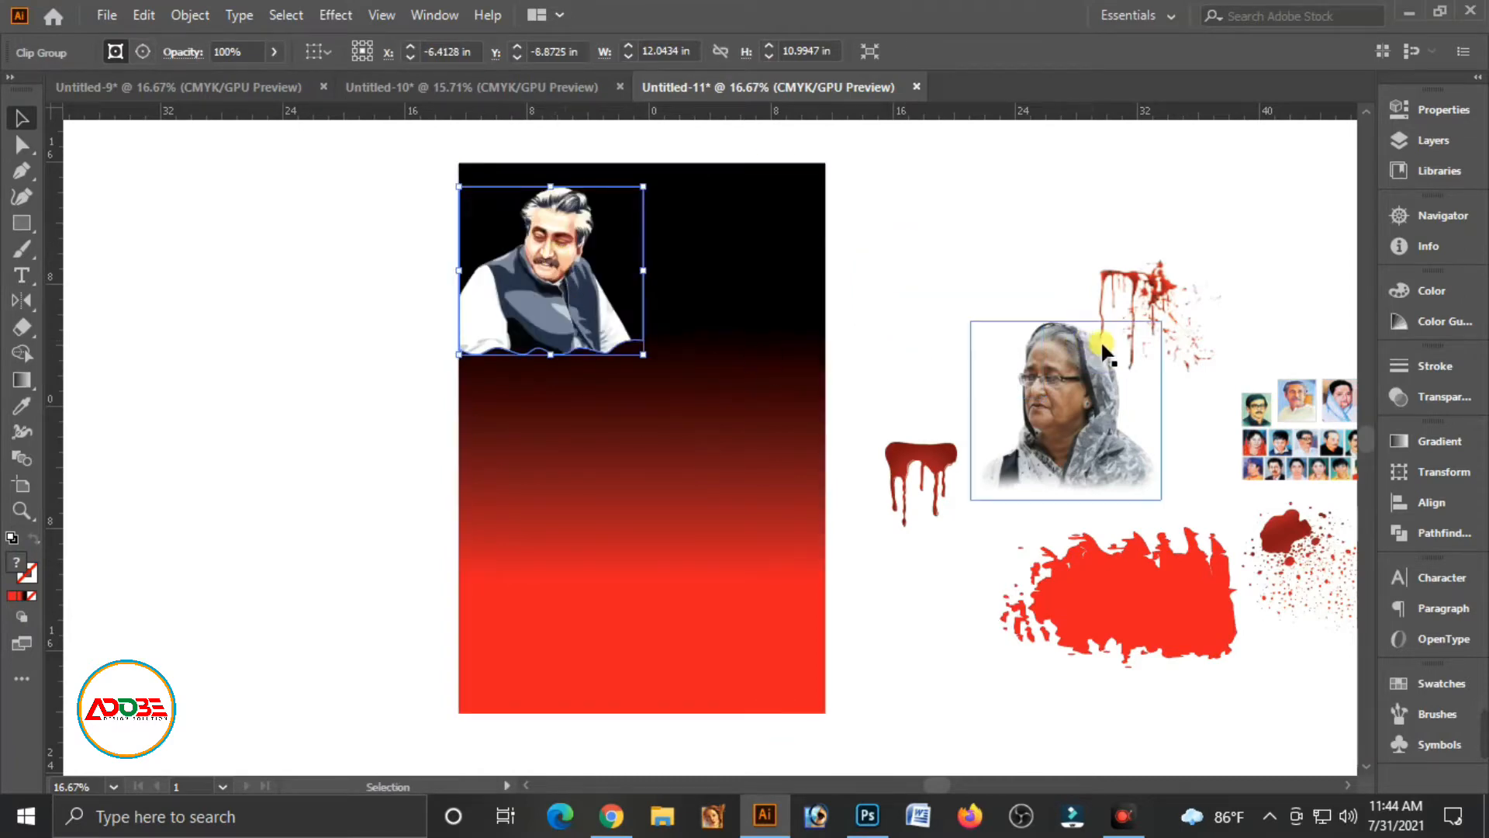
Step: Place the blood splatter behind the man's head and line up copies of the blood drip along the portrait's lower edge
left_click(1179, 273)
left_click_drag(1168, 316, 537, 242)
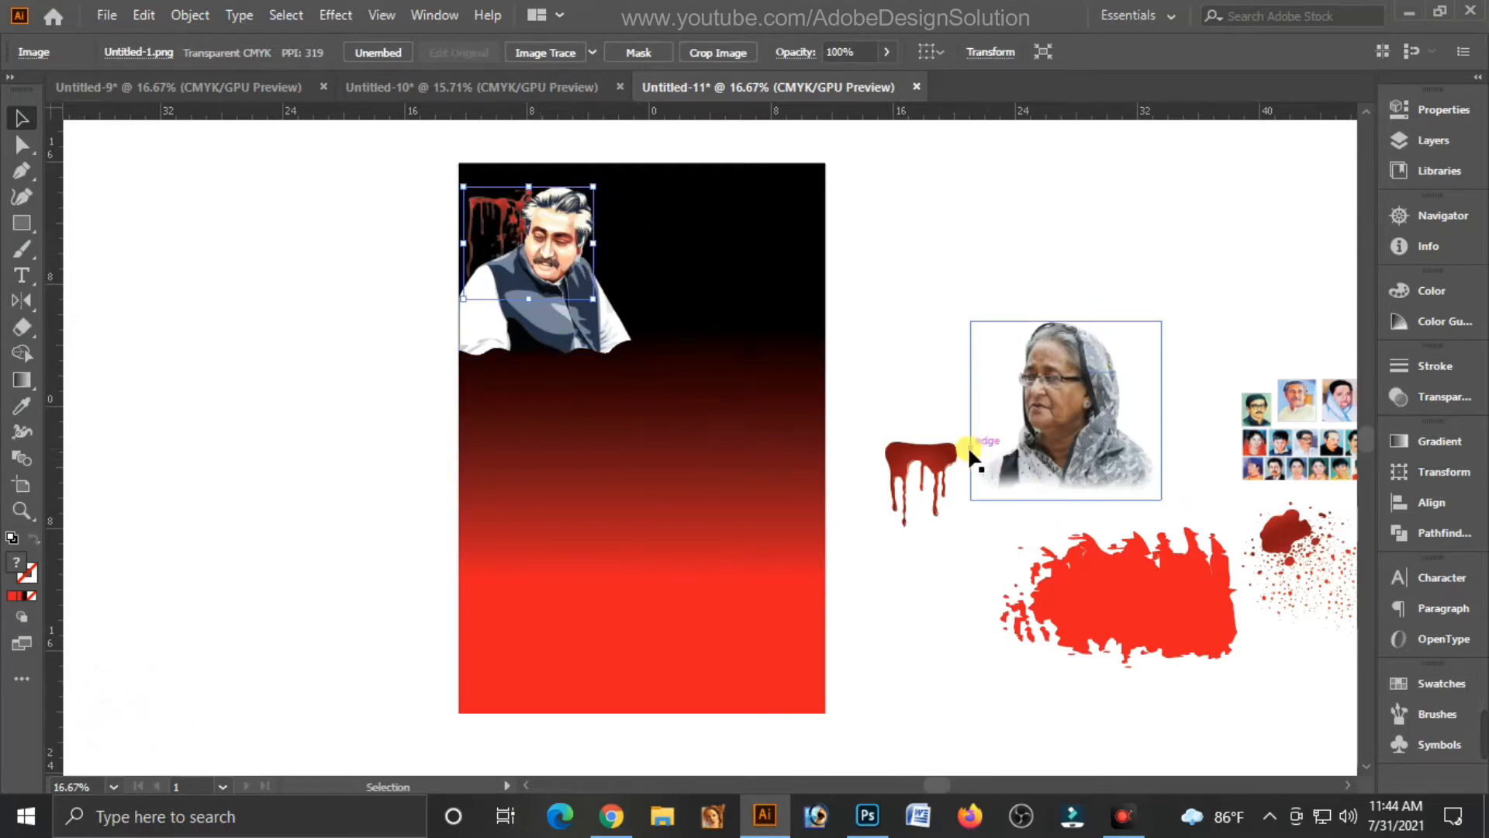
left_click_drag(923, 471, 586, 373)
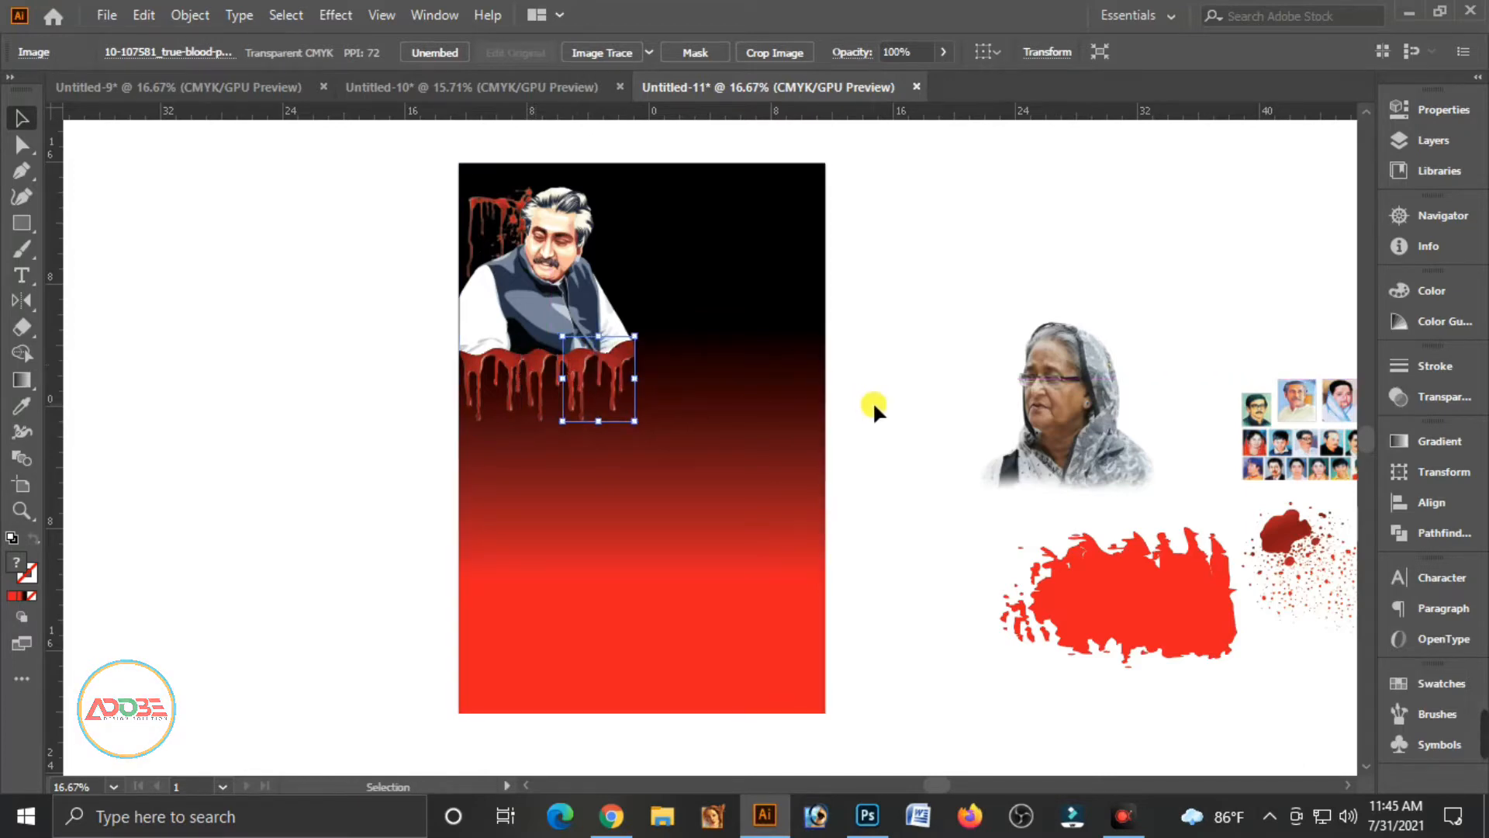
left_click(899, 321)
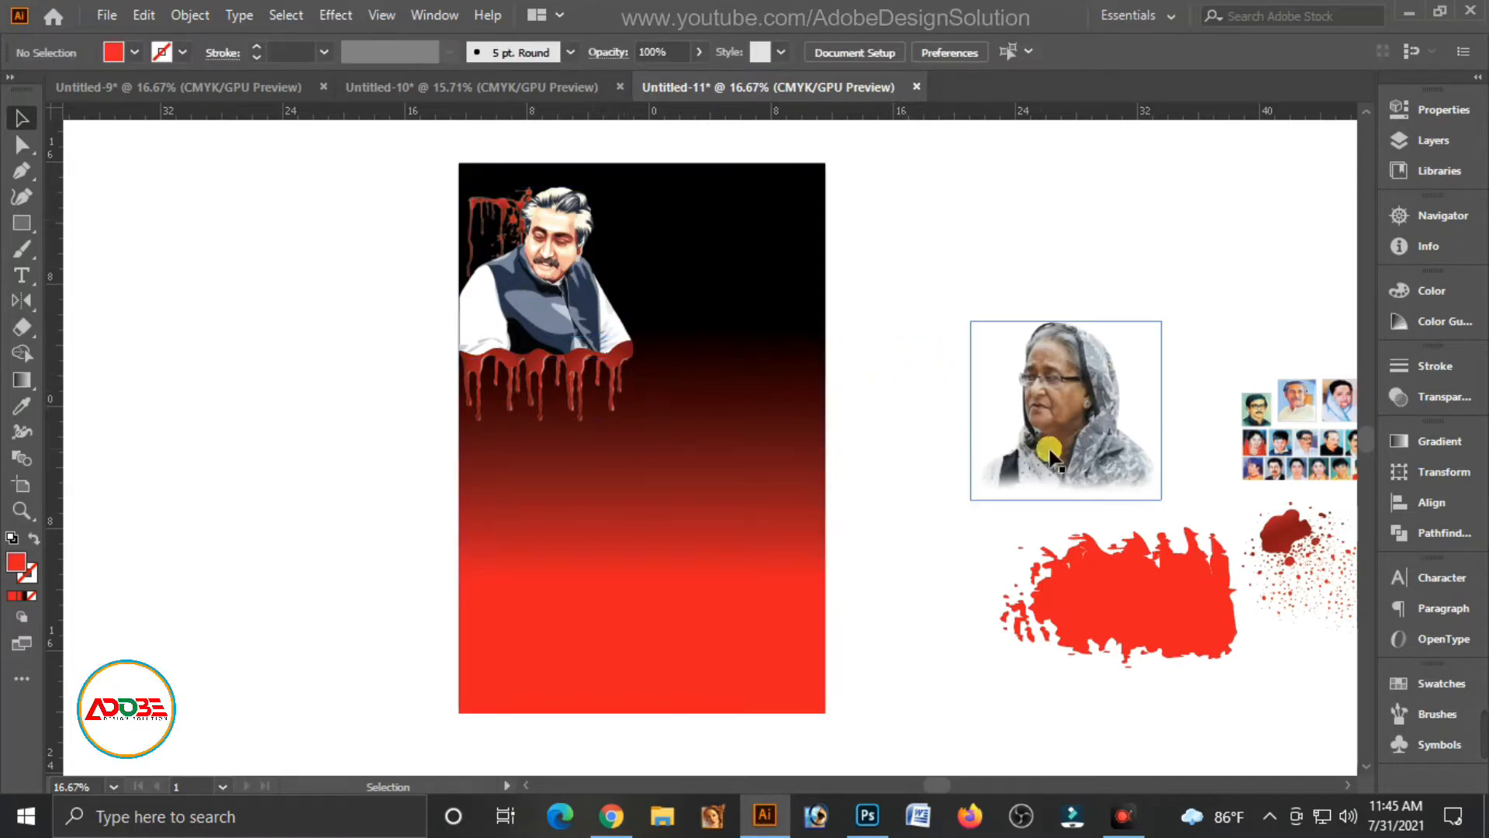
Step: Place the grid of small portraits at the poster's upper right and the woman's portrait, scaled down slightly, below it
left_click_drag(1278, 457, 666, 268)
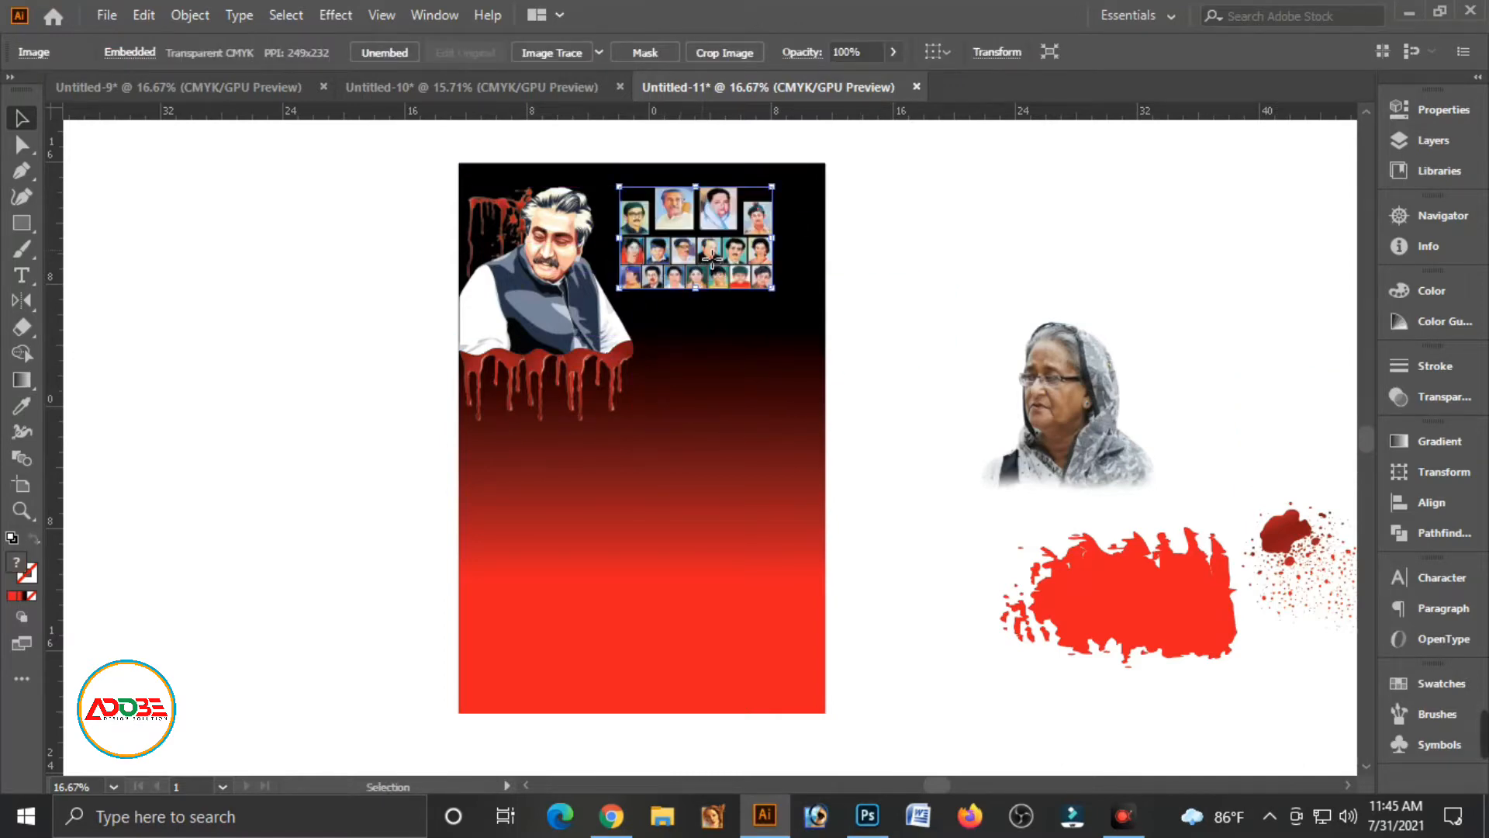
left_click_drag(1078, 442, 785, 420)
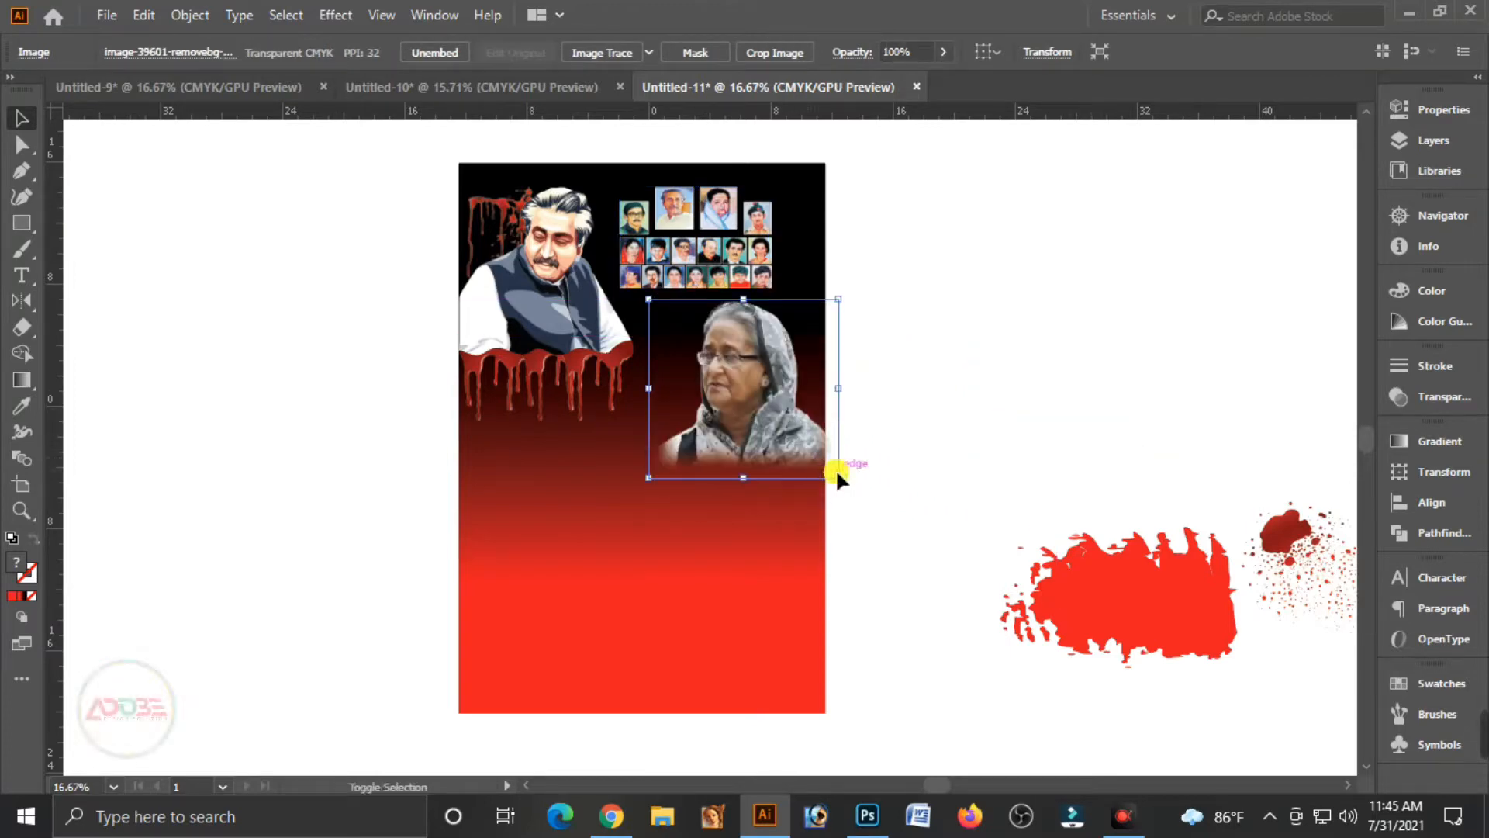
left_click_drag(836, 472, 832, 471)
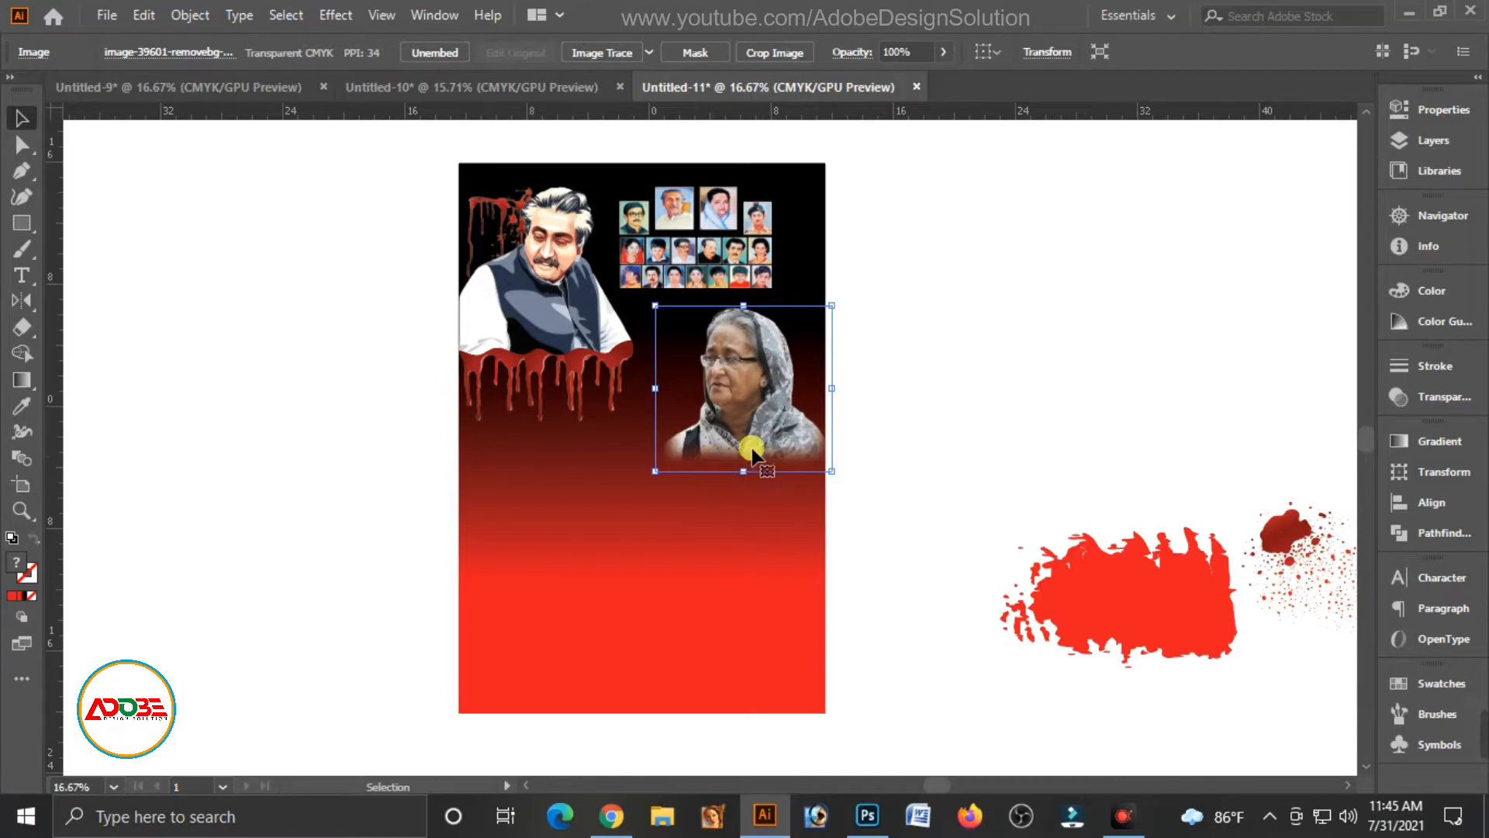
left_click_drag(783, 439, 764, 432)
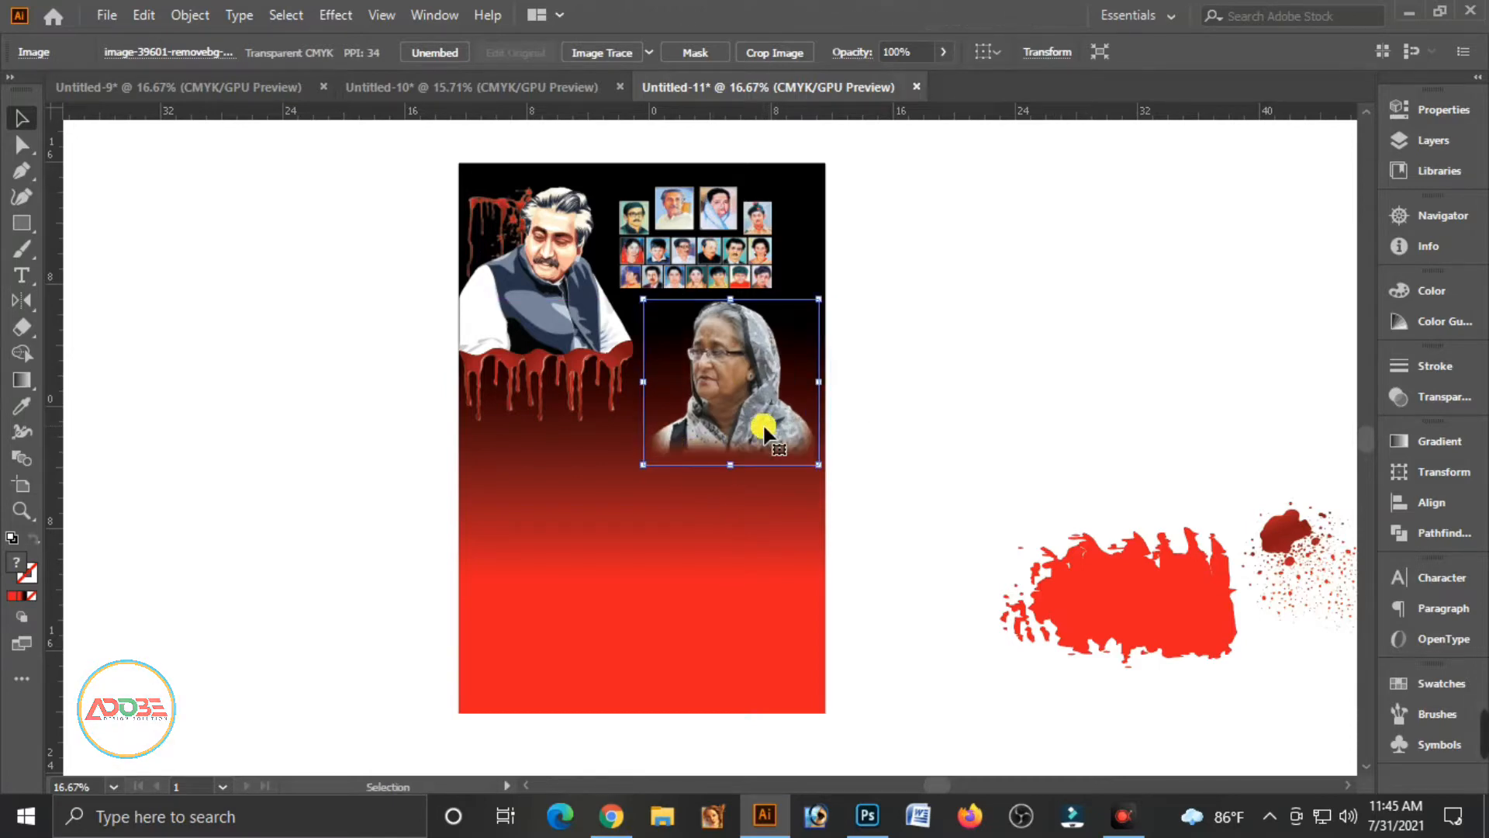
key("Left")
key("Left")
key("Left")
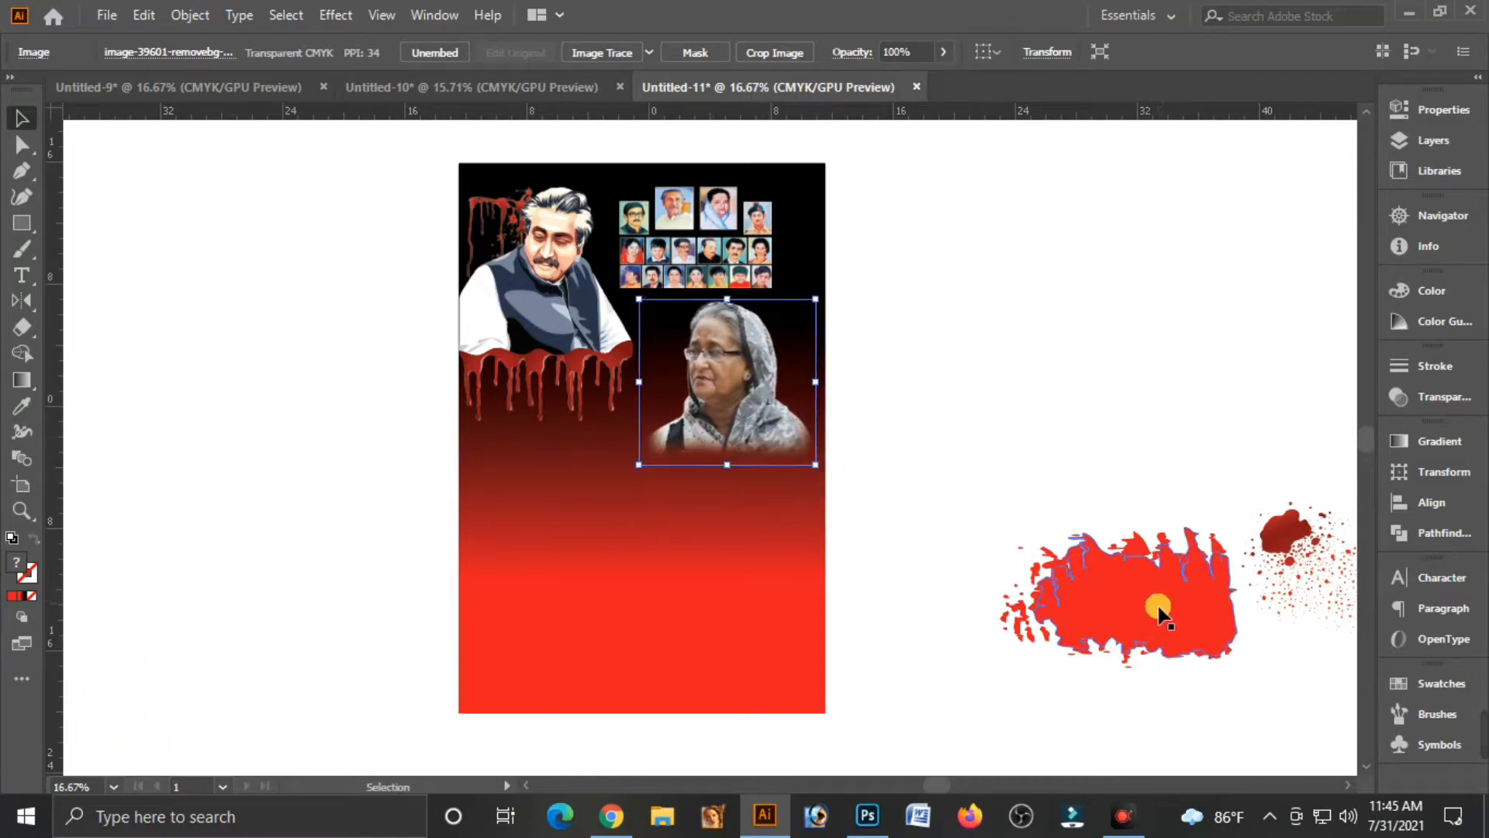
Step: Move the red brush splash behind the woman's portrait and align its right edge with the background rectangle
mouse_move(1161, 627)
left_mouse_down()
mouse_move(895, 560)
mouse_move(750, 476)
left_mouse_up()
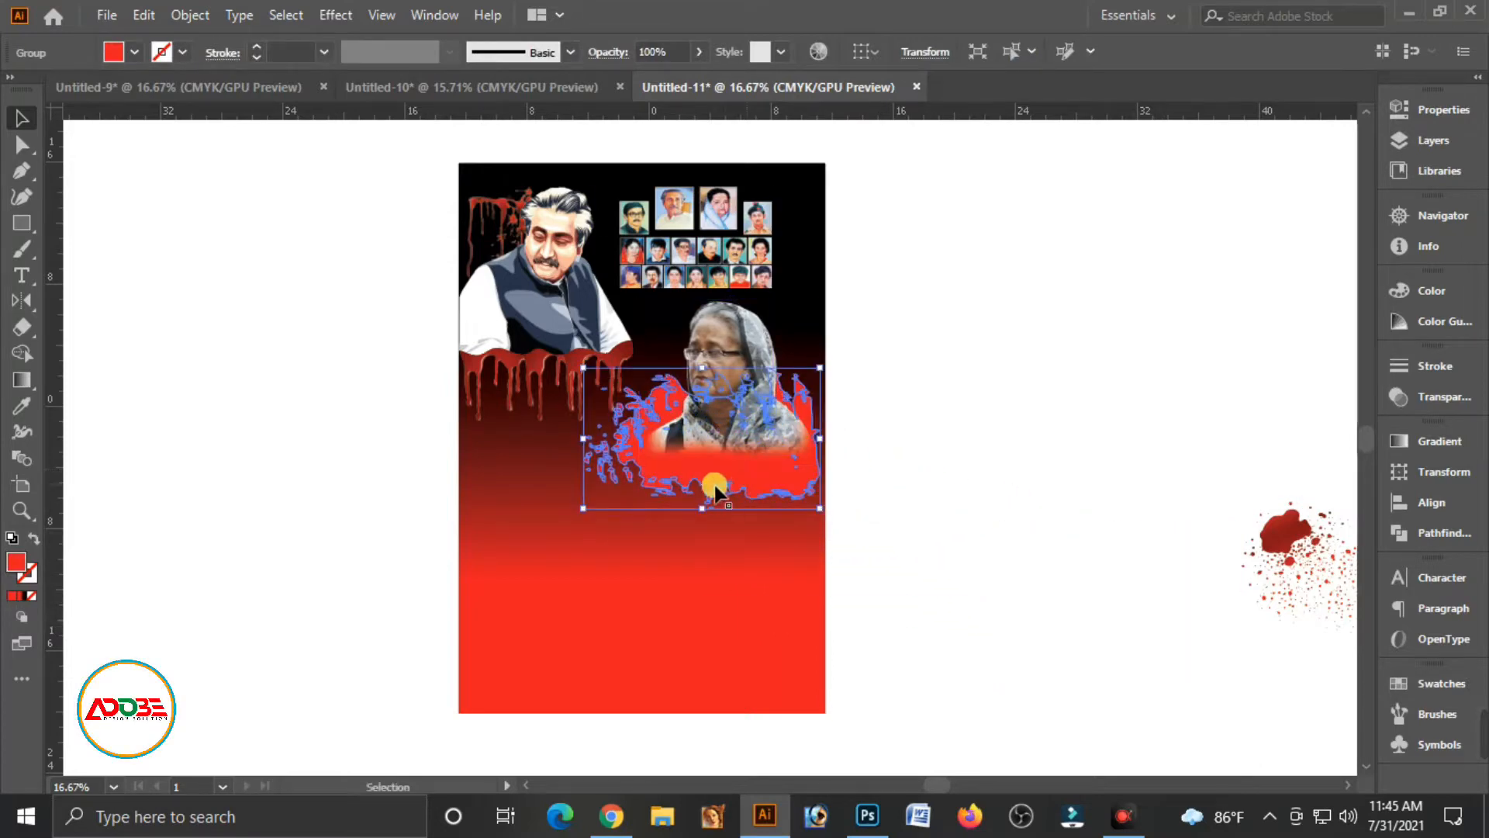
left_click(818, 530, "shift")
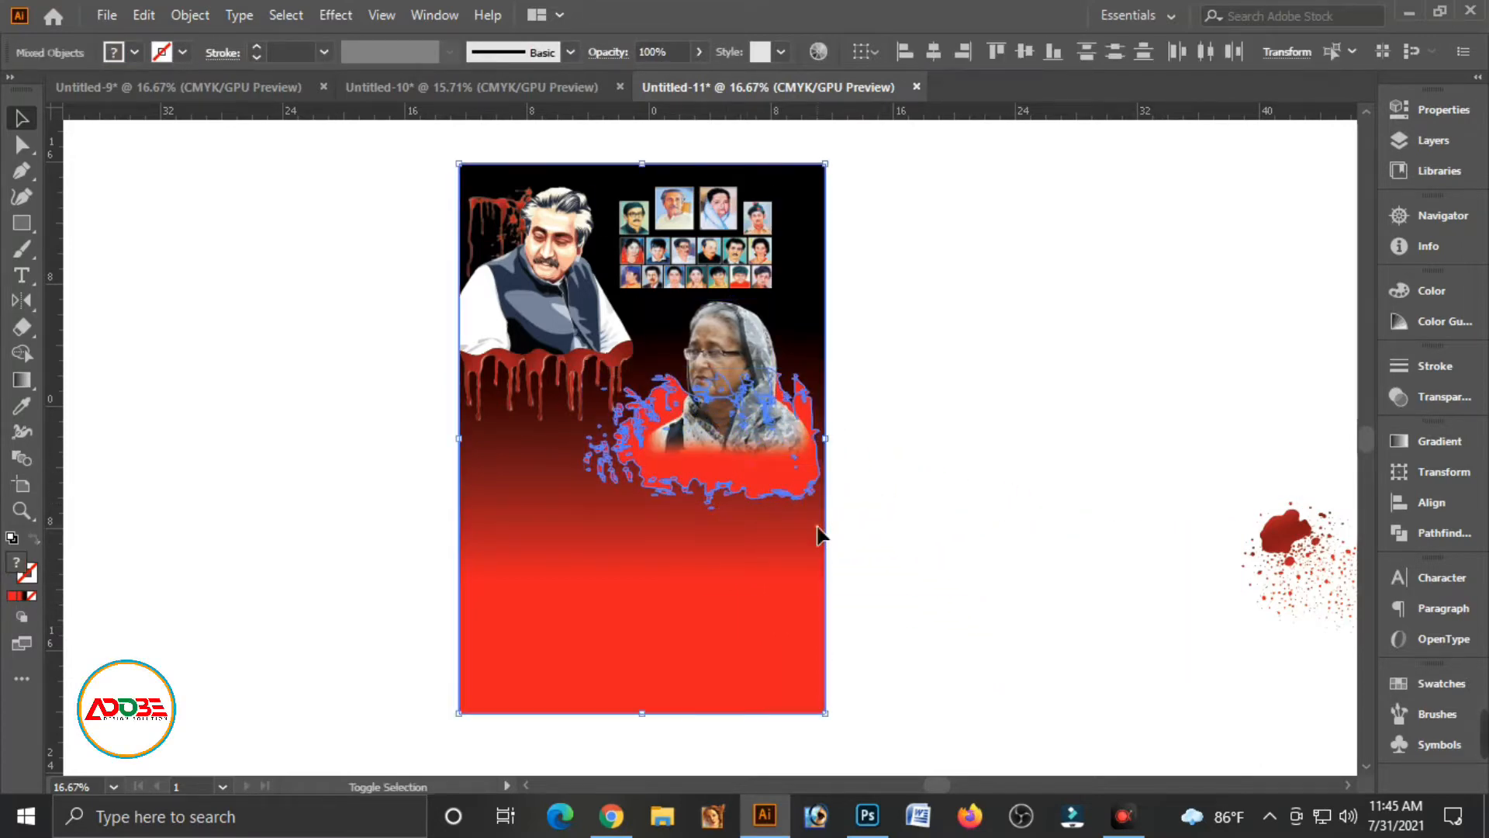
left_click(1445, 502)
left_click(1220, 498)
left_click(926, 445)
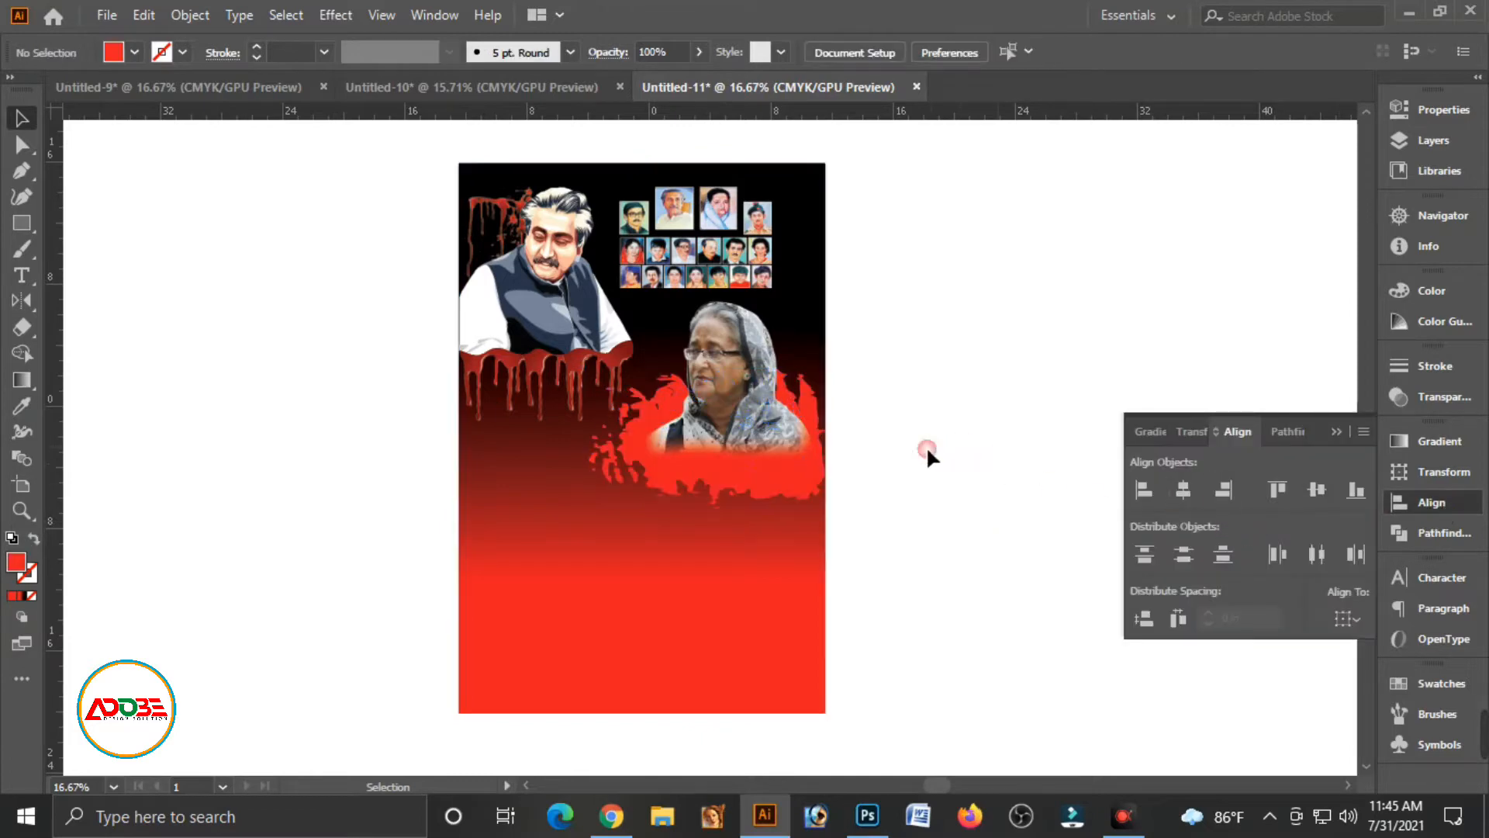
Step: Nudge the woman's portrait down slightly and raise the red brush splash a little behind it
left_click(768, 438)
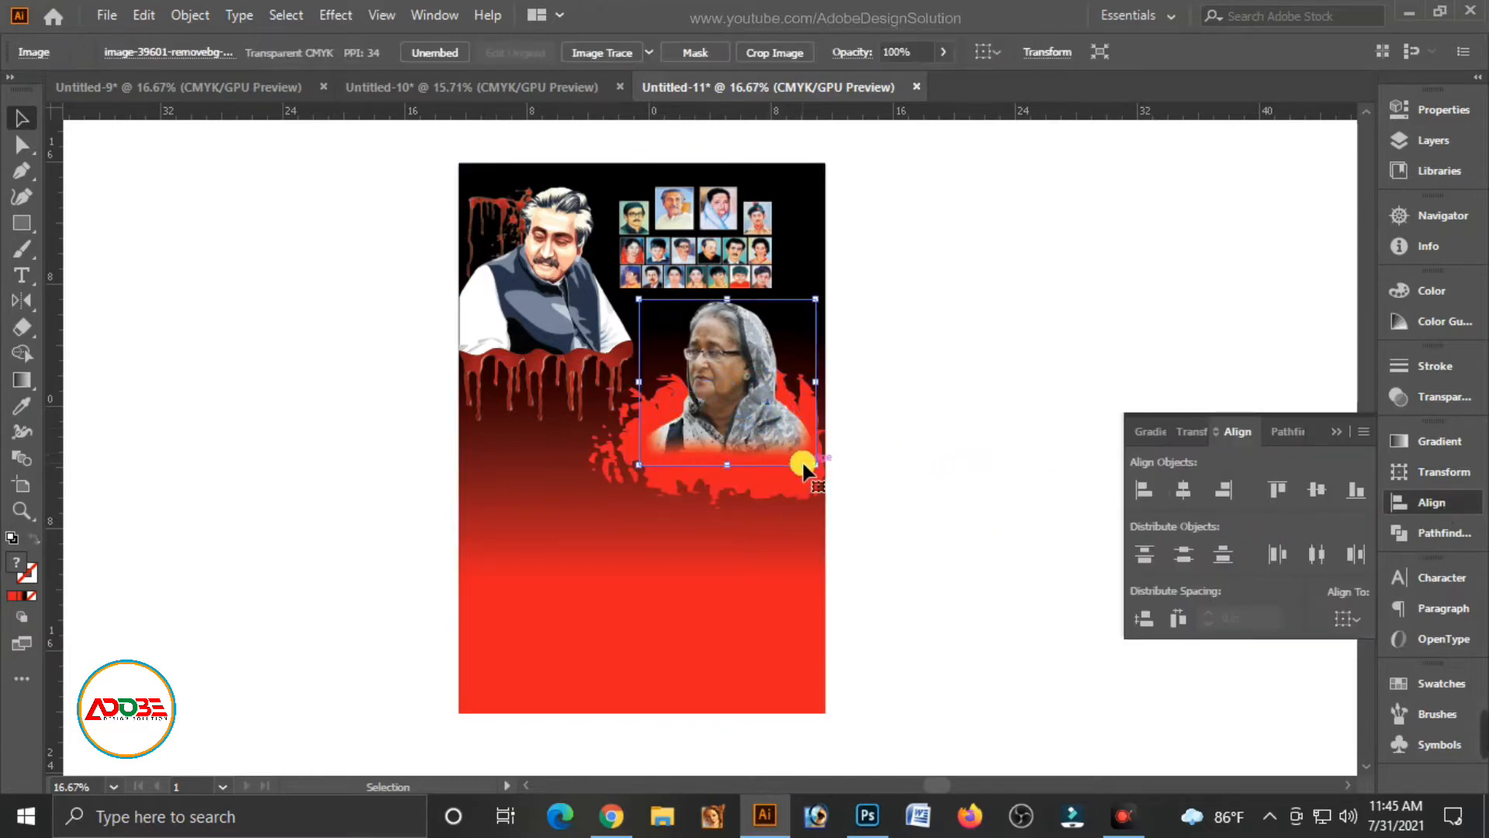
key("Down")
key("Down")
key("Down")
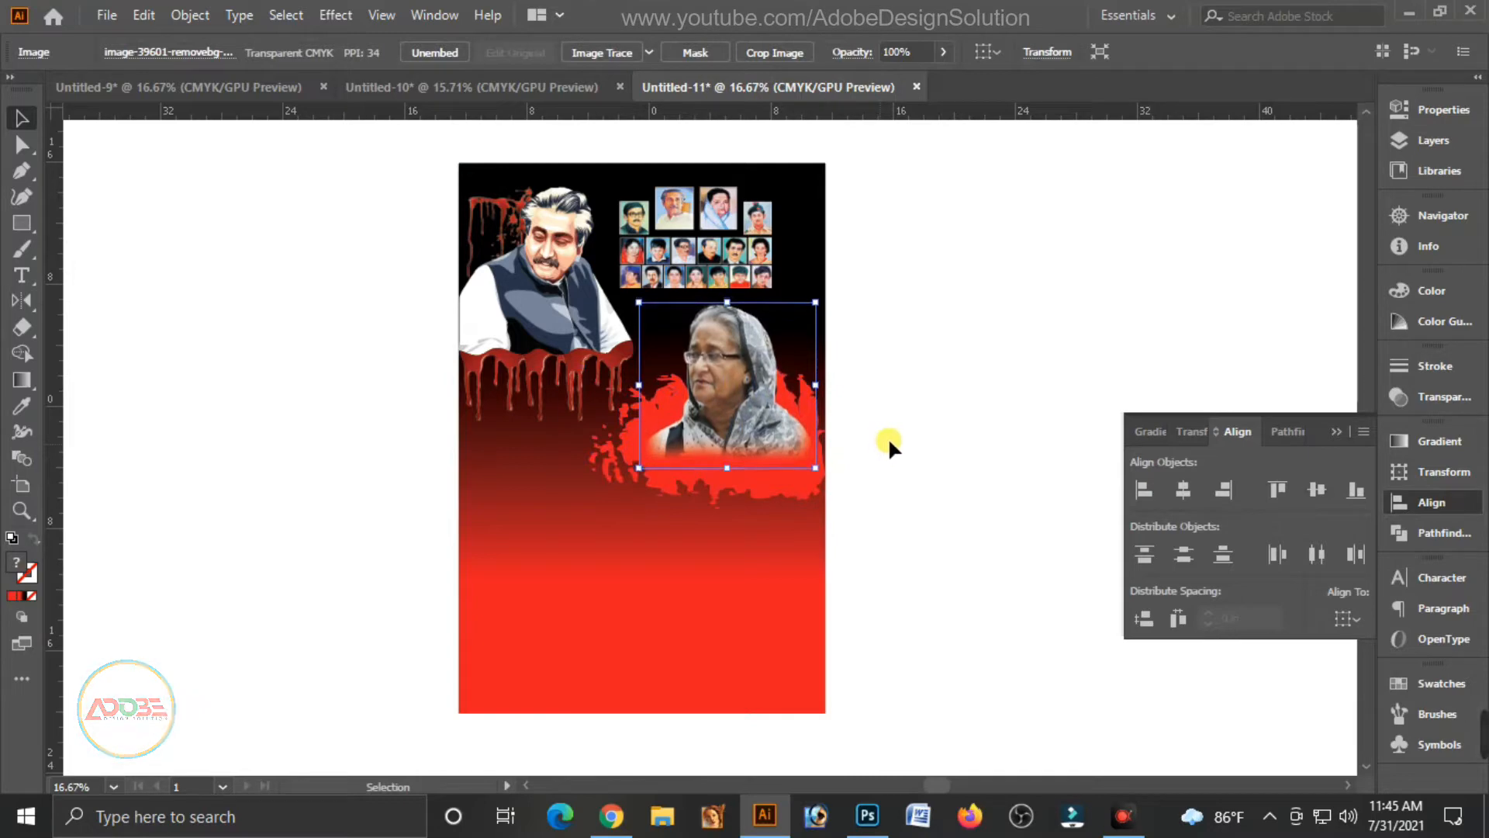
left_click(830, 519)
left_click(789, 498)
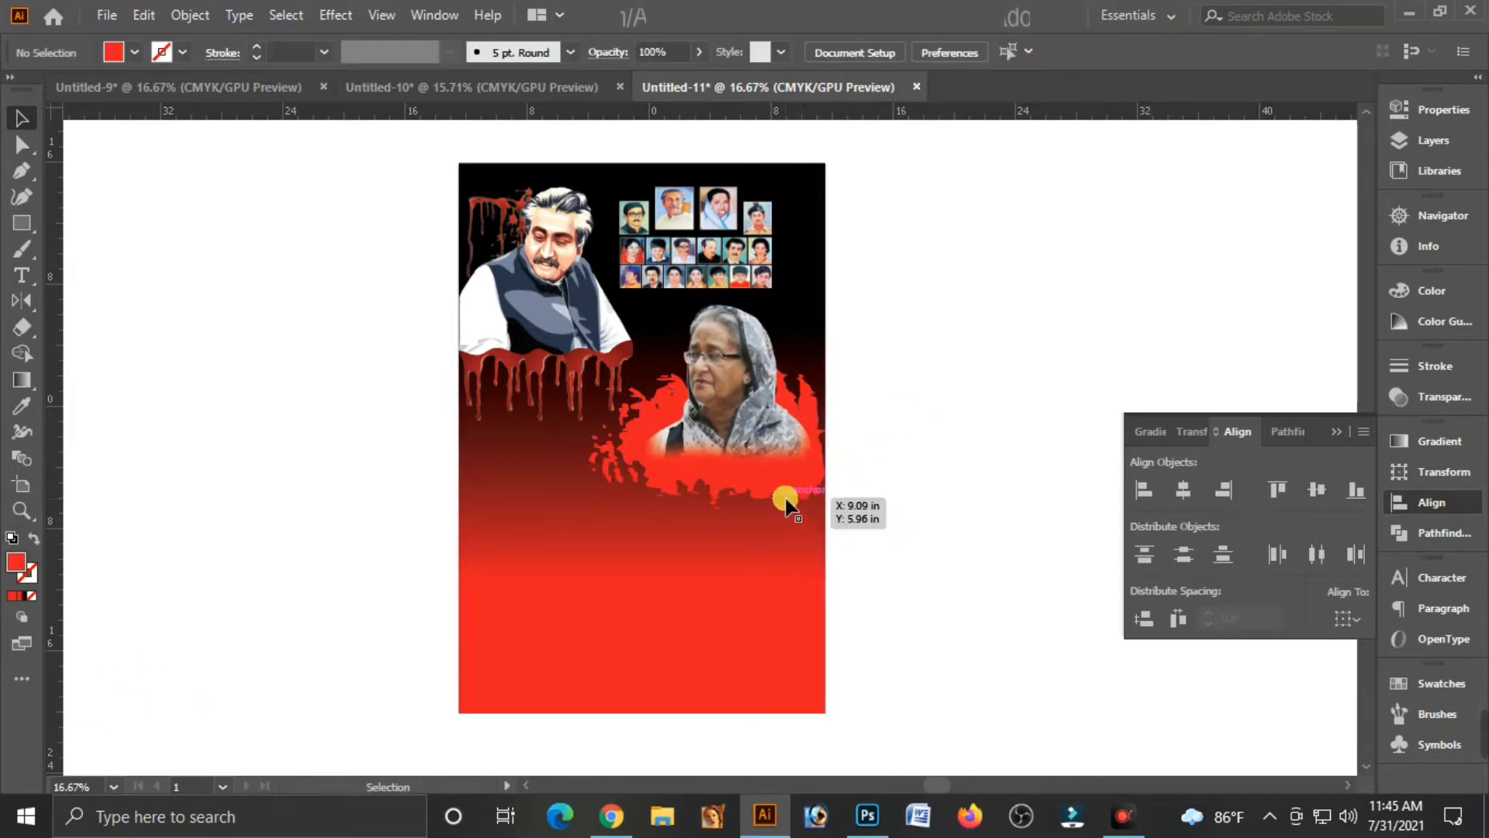
left_click_drag(793, 497, 791, 485)
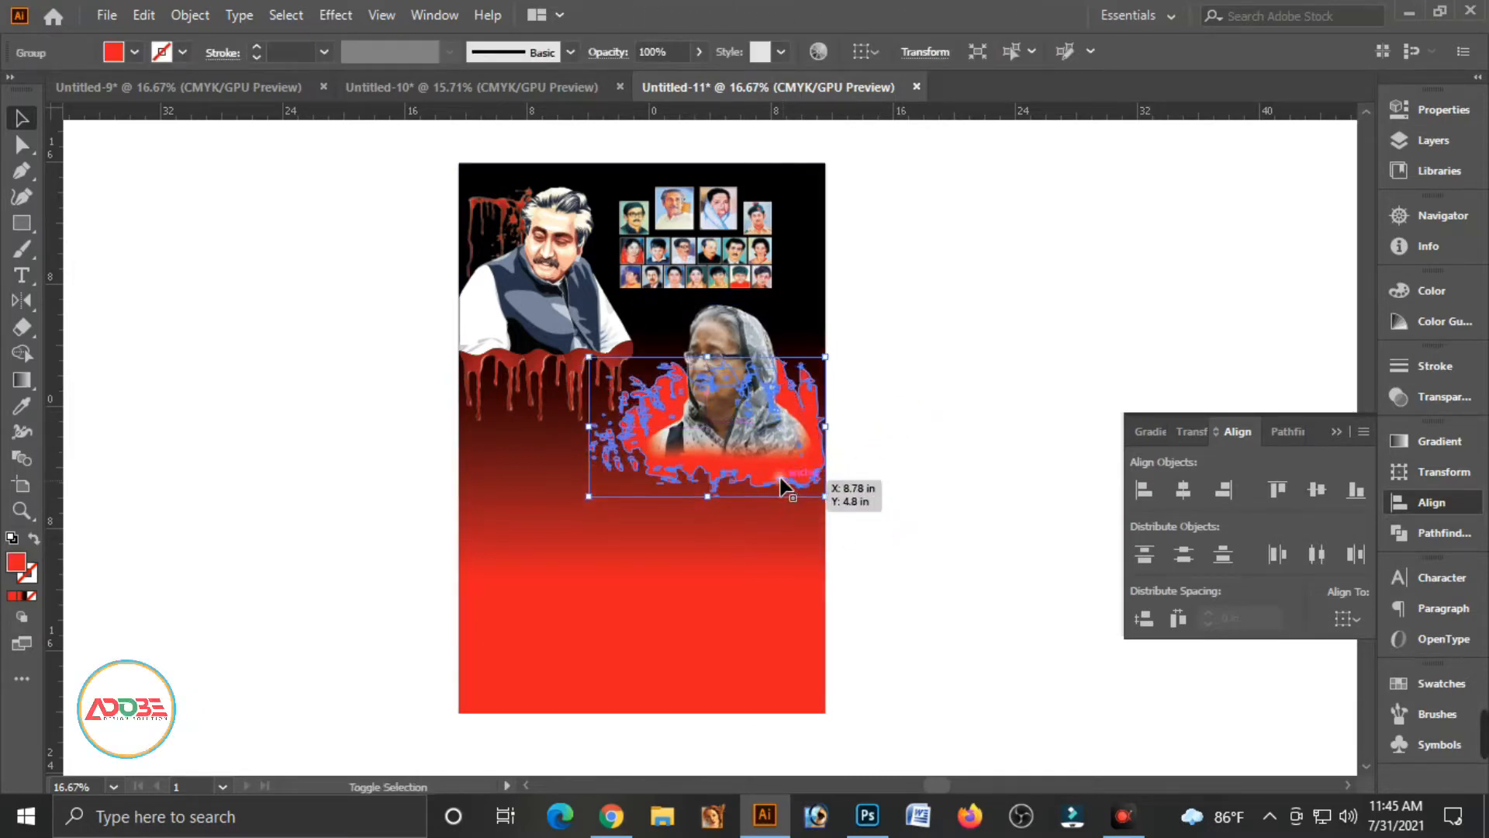
Step: Nudge the woman's portrait up slightly over the red brush splash
left_click(729, 334)
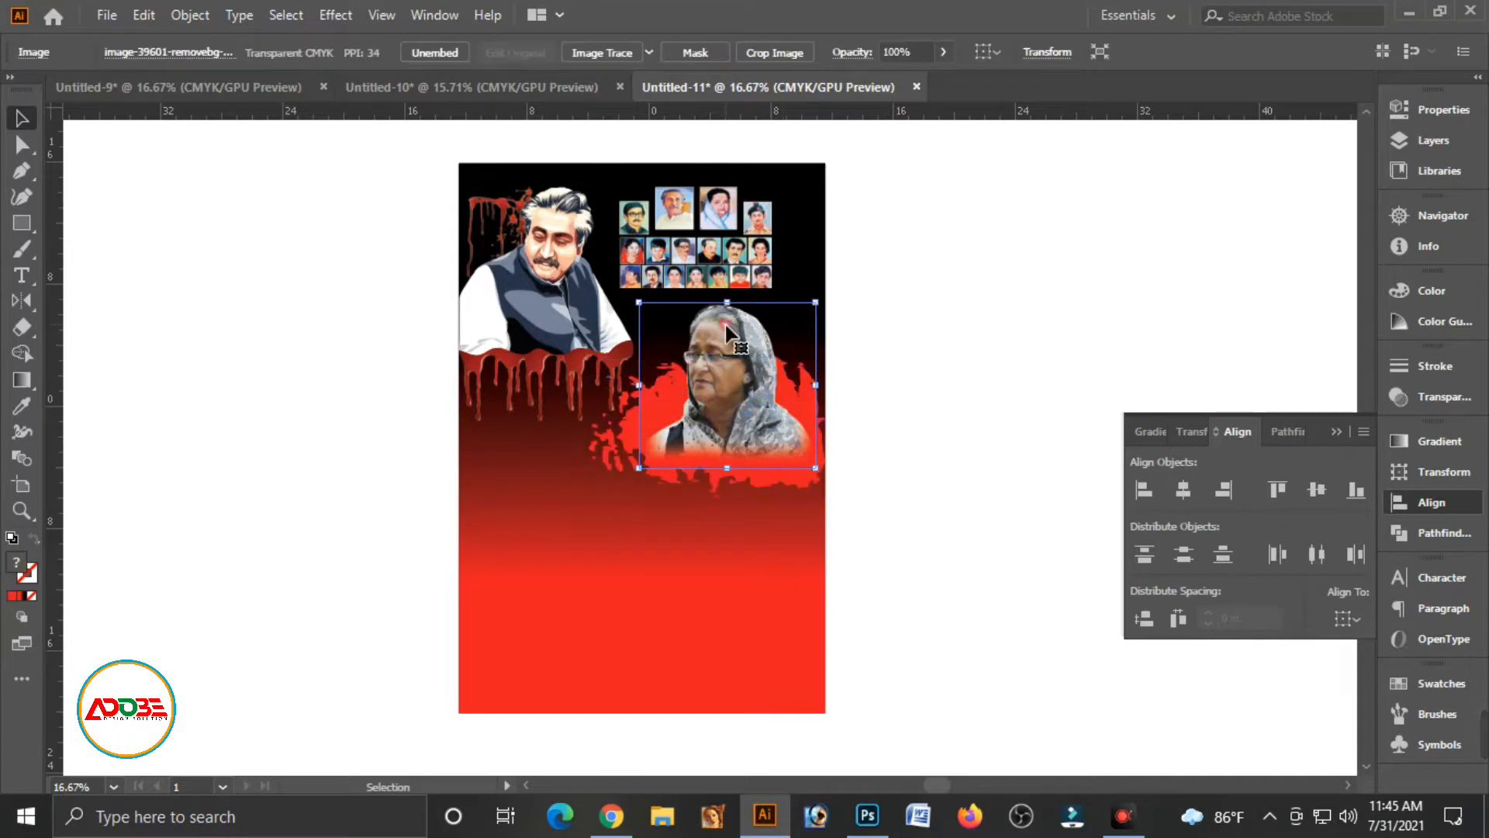
left_click_drag(735, 339, 725, 325)
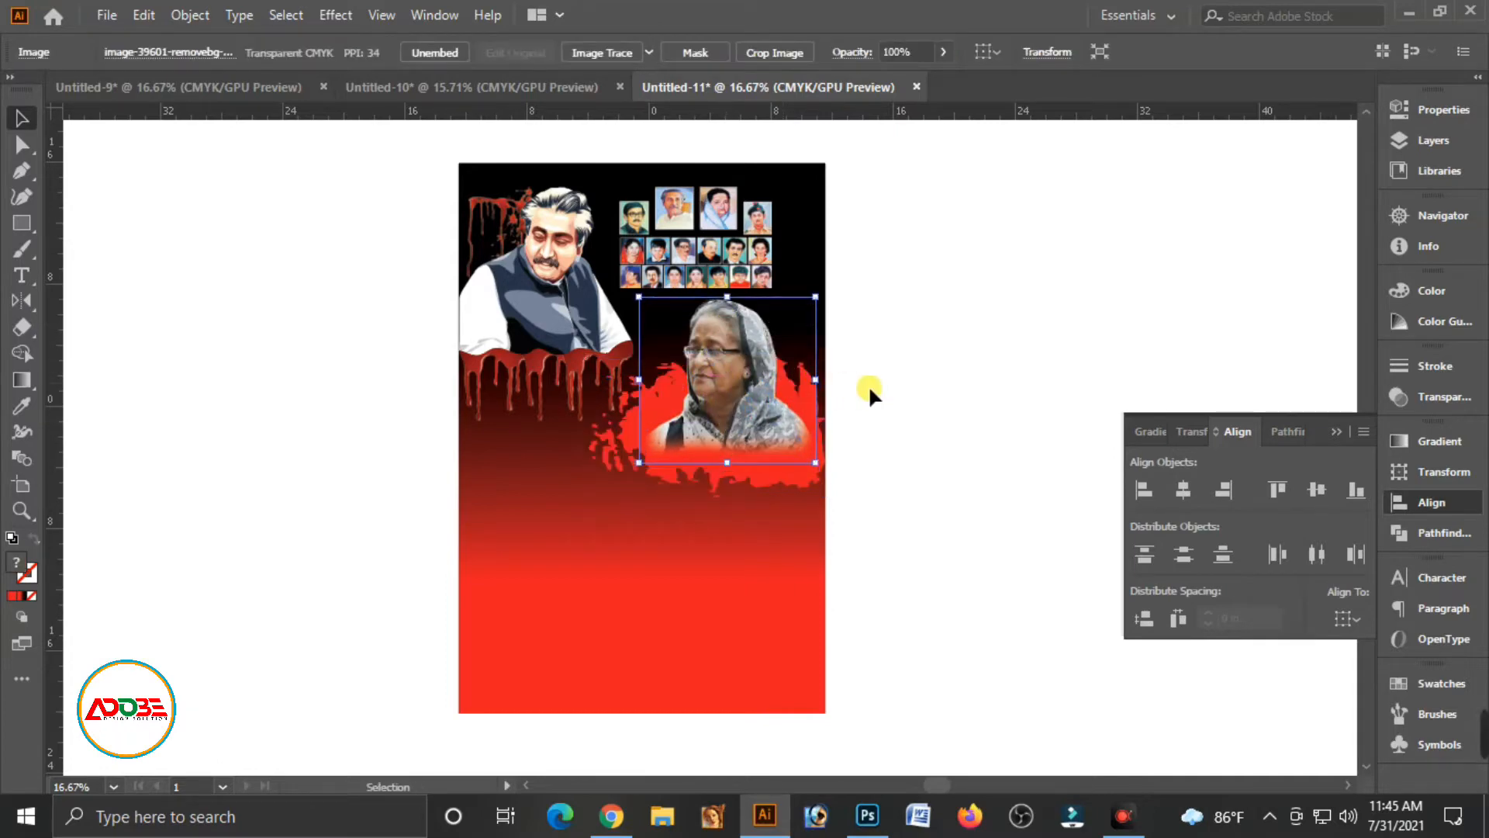
left_click(935, 381)
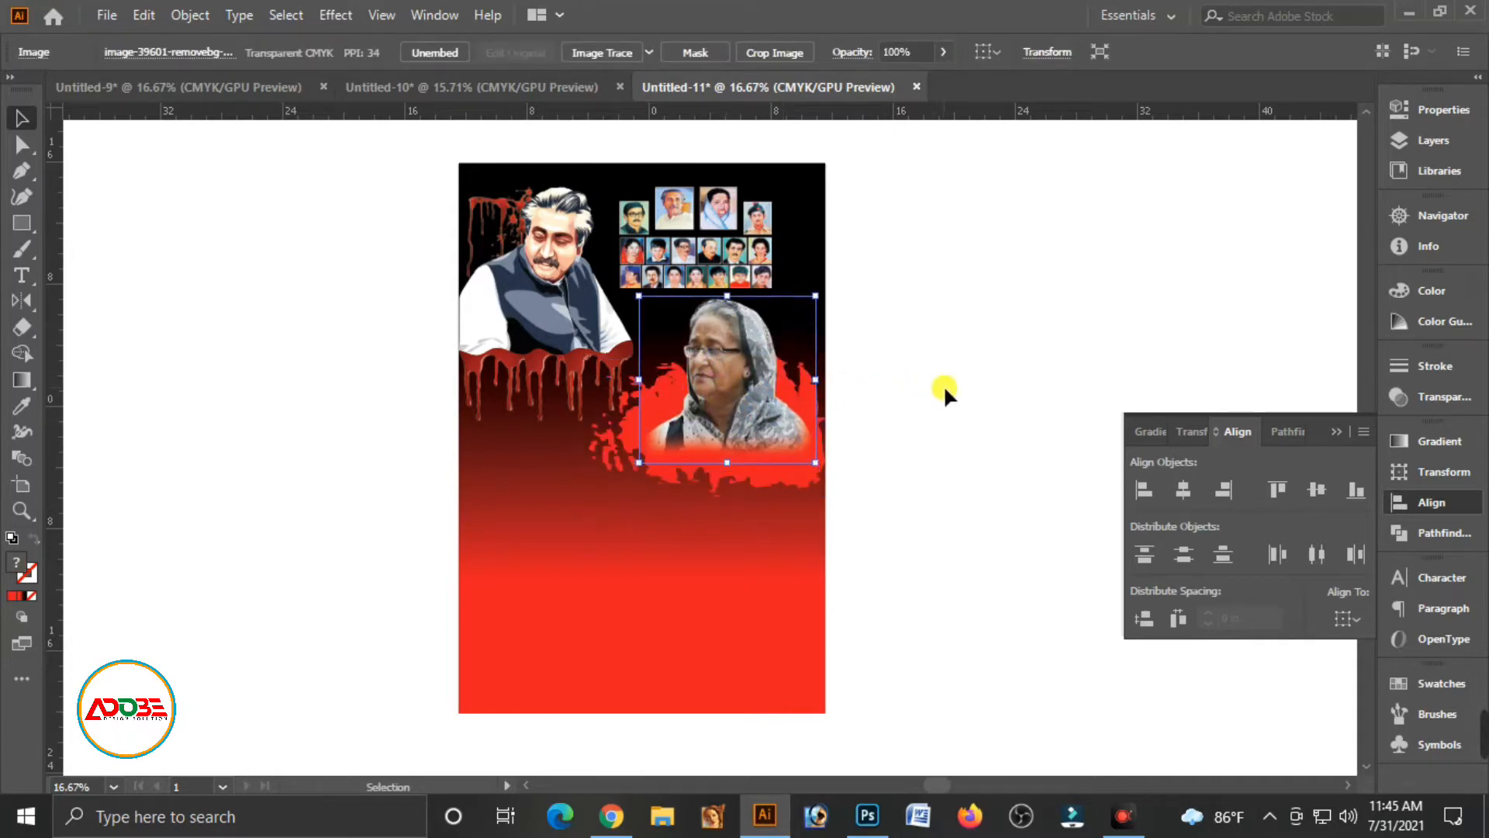
left_click(1326, 434)
Step: Place the blood splatter image on the black background behind the grid of small portraits, shifted slightly down and left
left_click_drag(1297, 574, 656, 240)
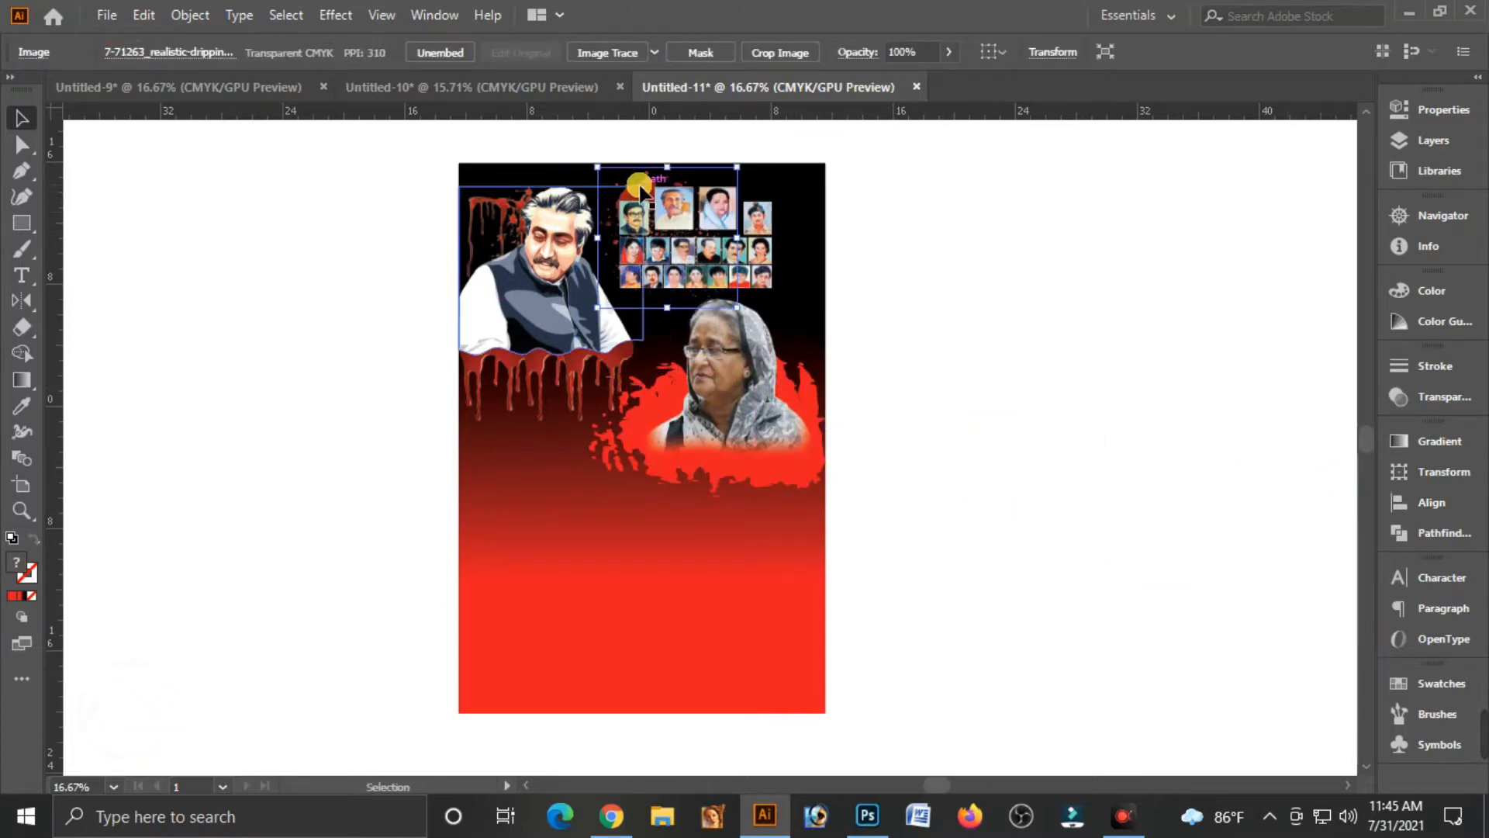
left_click(641, 191)
left_click(958, 200)
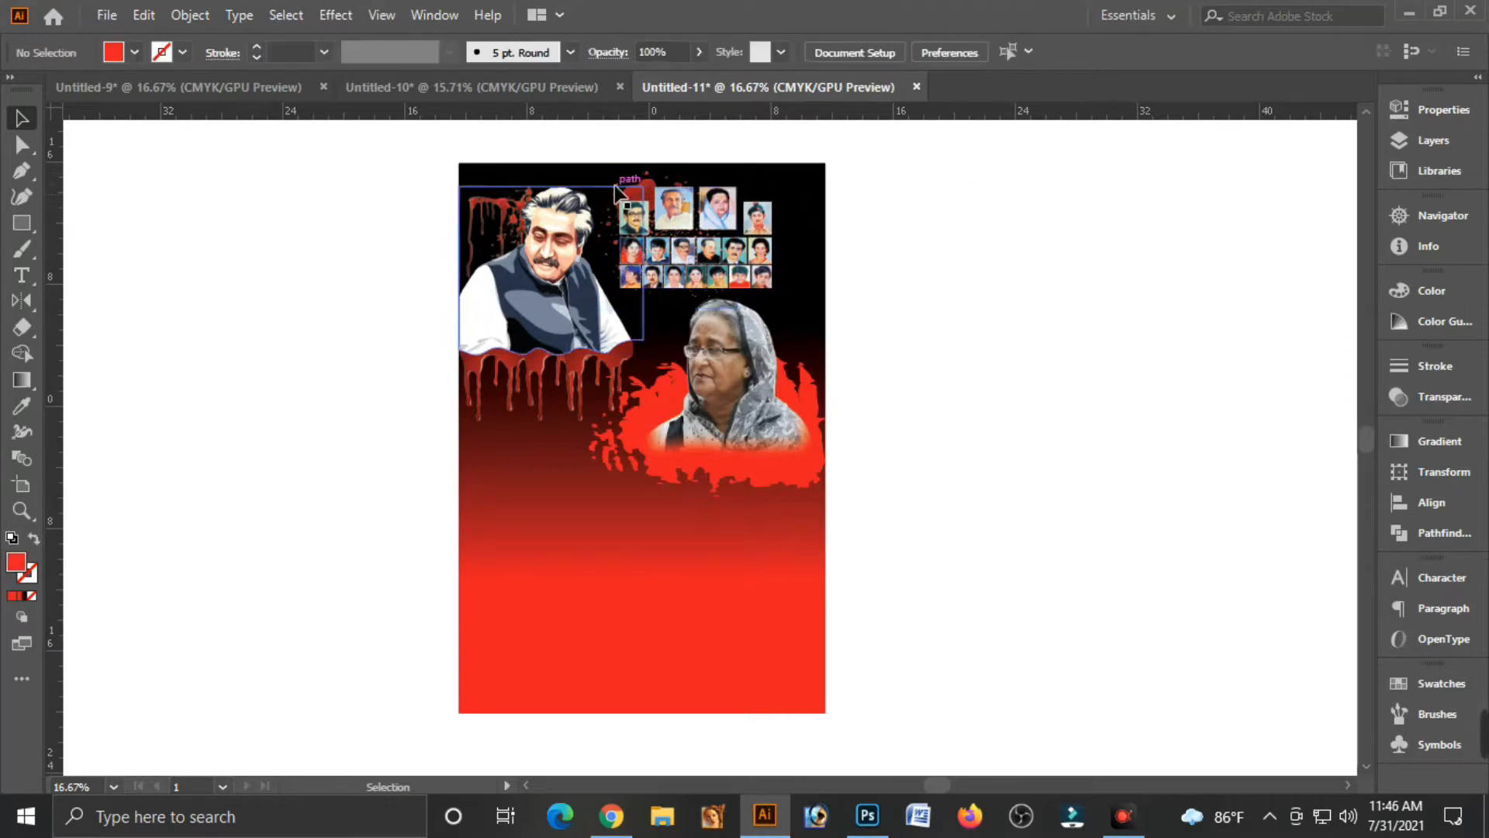
left_click_drag(646, 182, 635, 197)
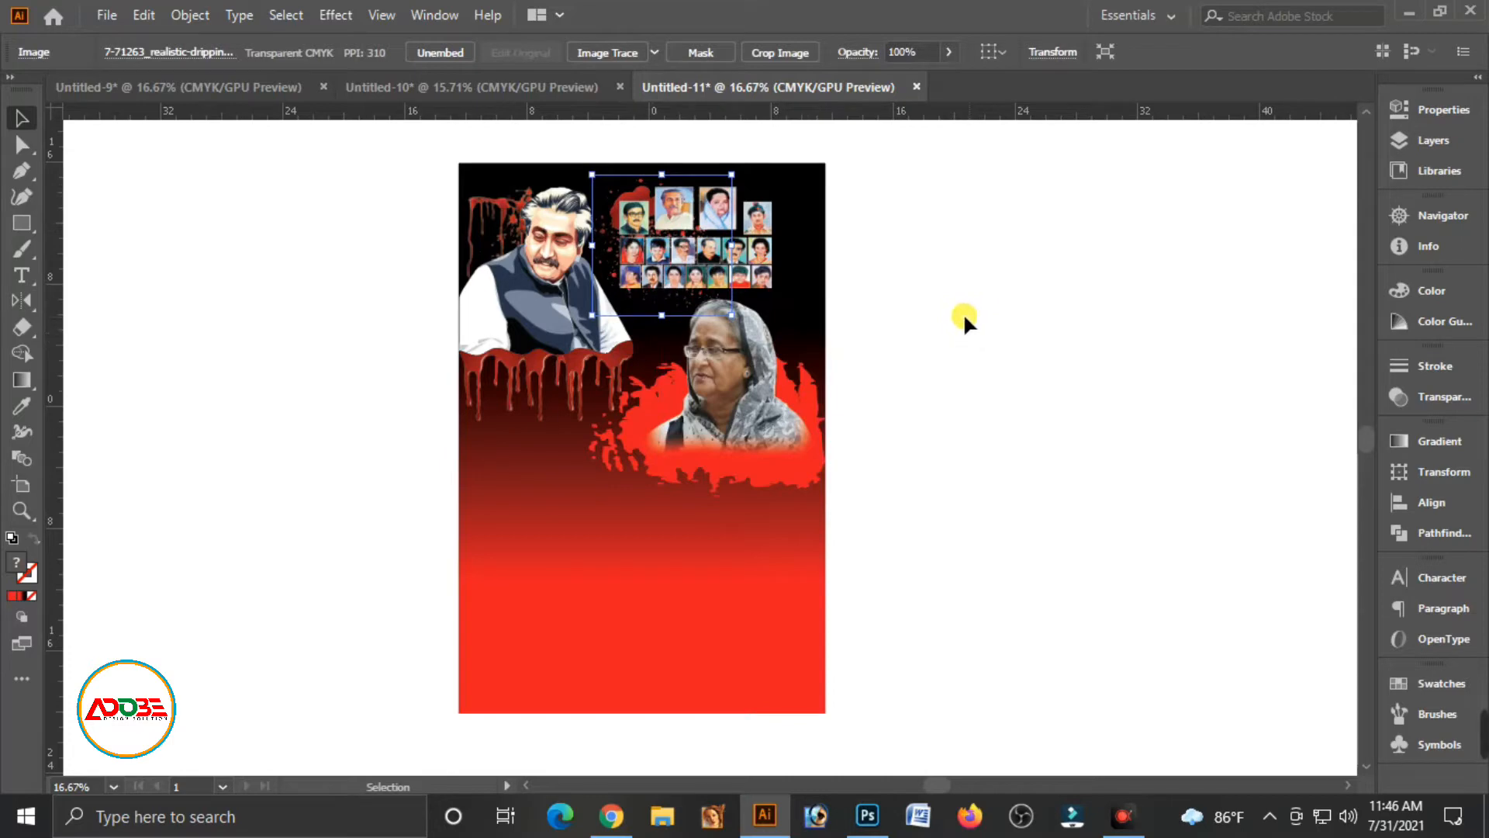
left_click(900, 310)
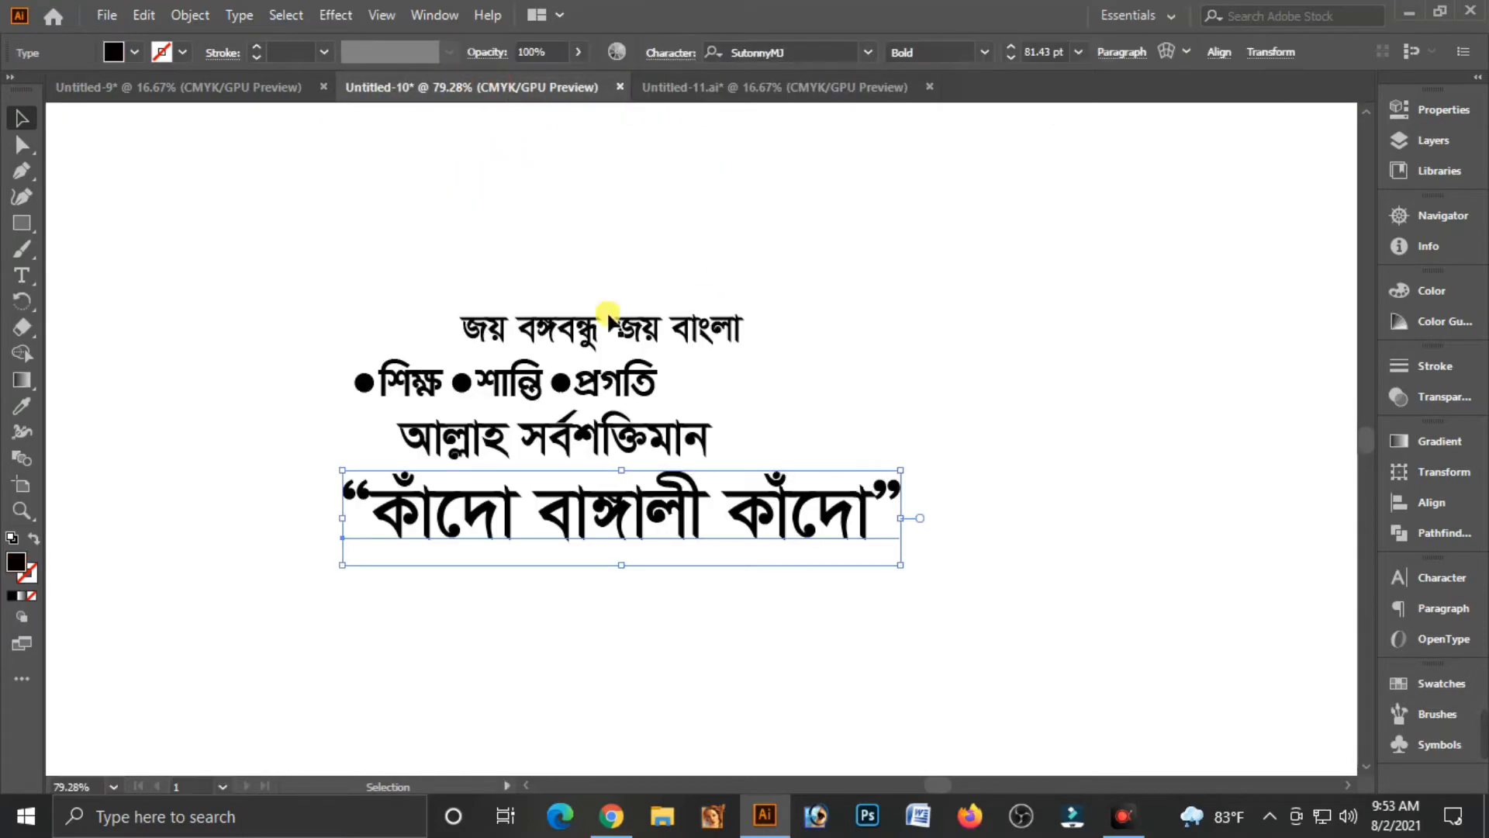
Step: Cut all the Bengali slogan lines from the Untitled-10 document and paste them into the Untitled-11 poster document
left_click_drag(516, 437, 680, 376)
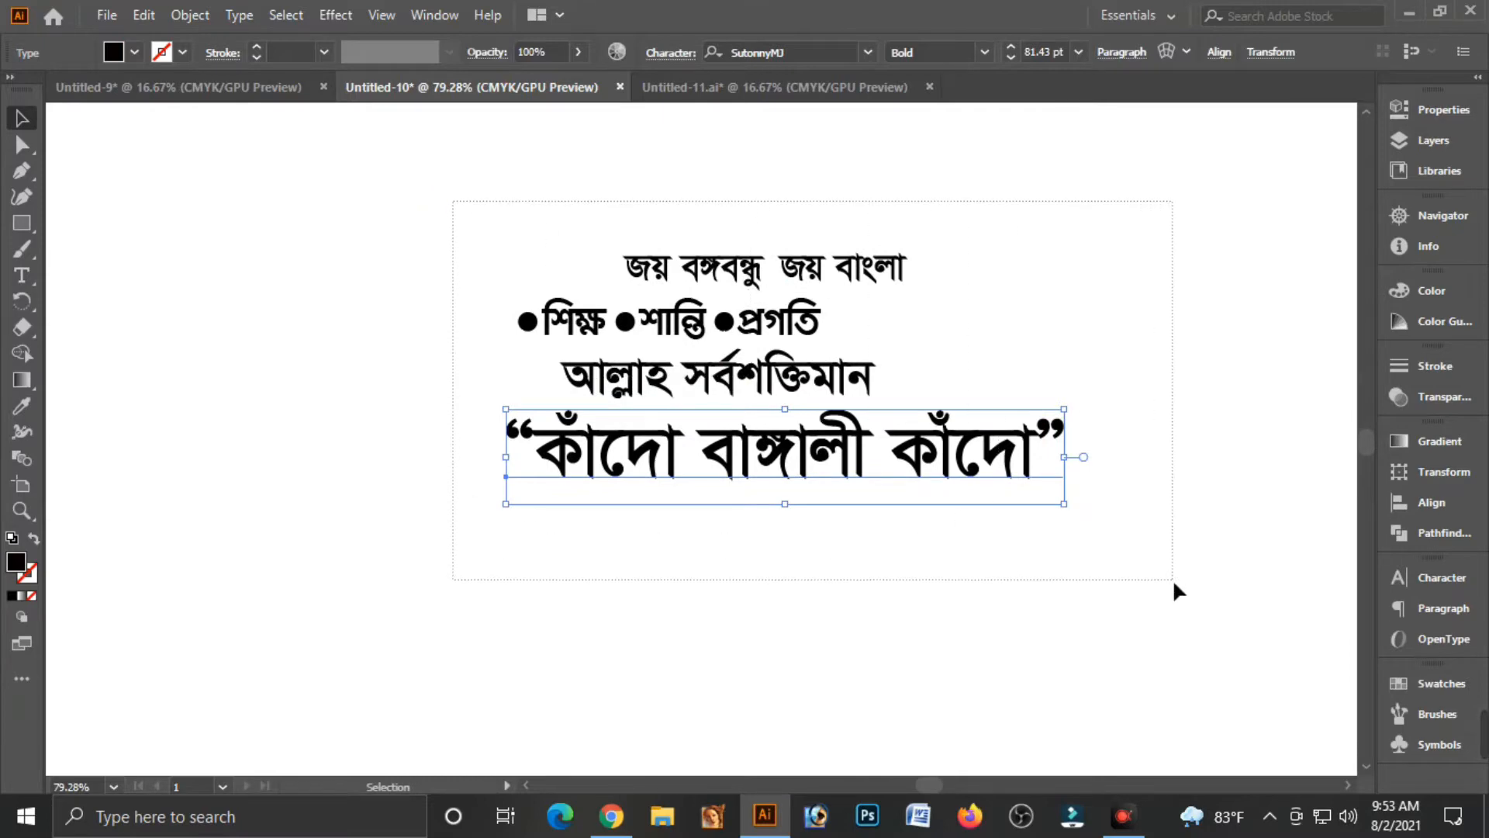
key("ctrl+a")
key("ctrl+x")
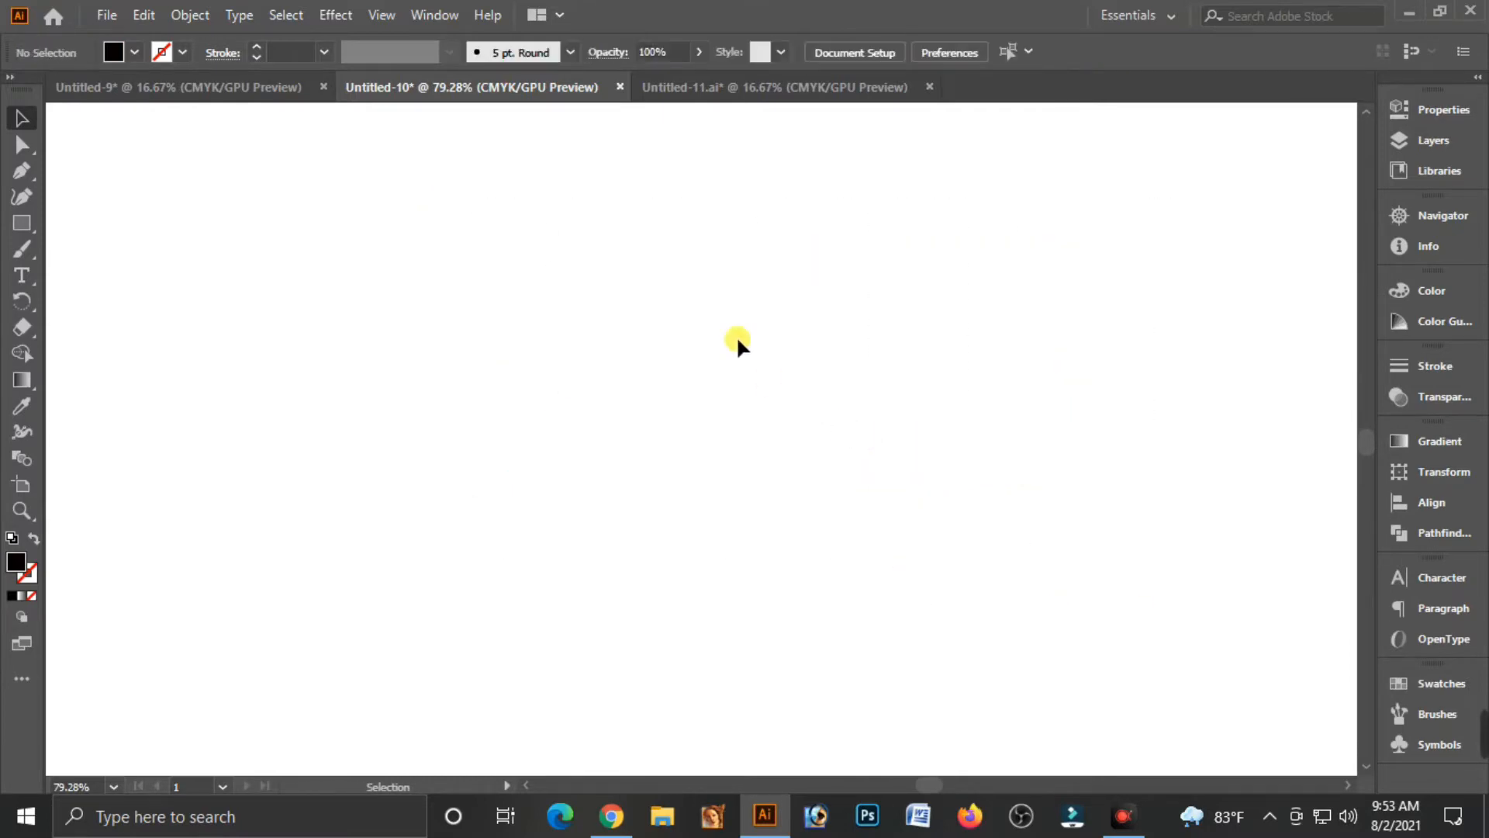
left_click(728, 87)
left_click_drag(993, 514, 938, 491)
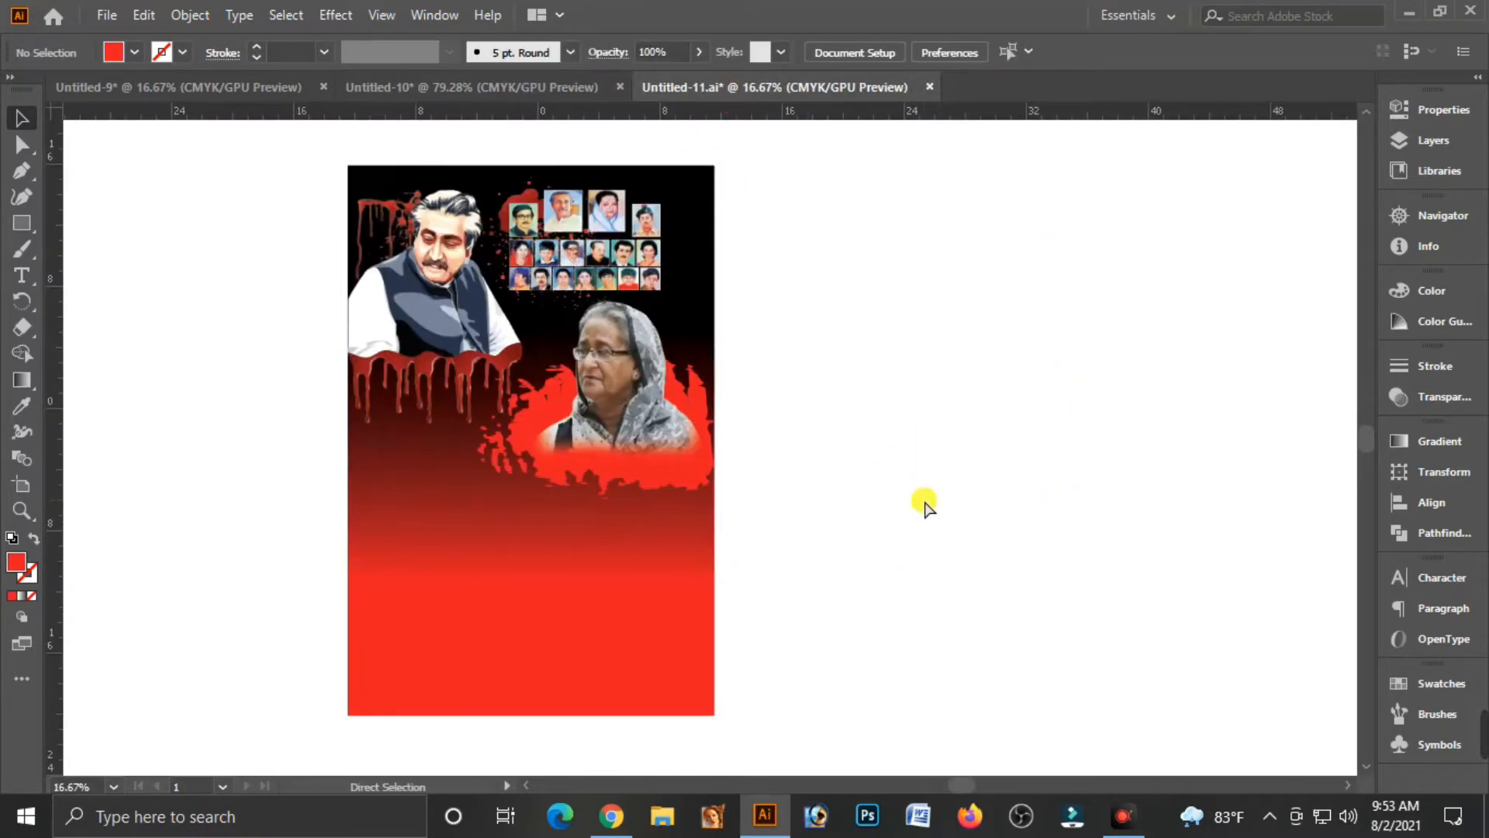
key("ctrl+v")
Step: Set the pasted slogans in the blank area beside the poster and move জয় বাংলা apart from the other lines
left_click_drag(670, 433, 788, 220)
left_click(768, 298)
left_click_drag(305, 147, 545, 489)
left_click_drag(1111, 500, 1001, 570)
left_click_drag(1290, 346, 1264, 303)
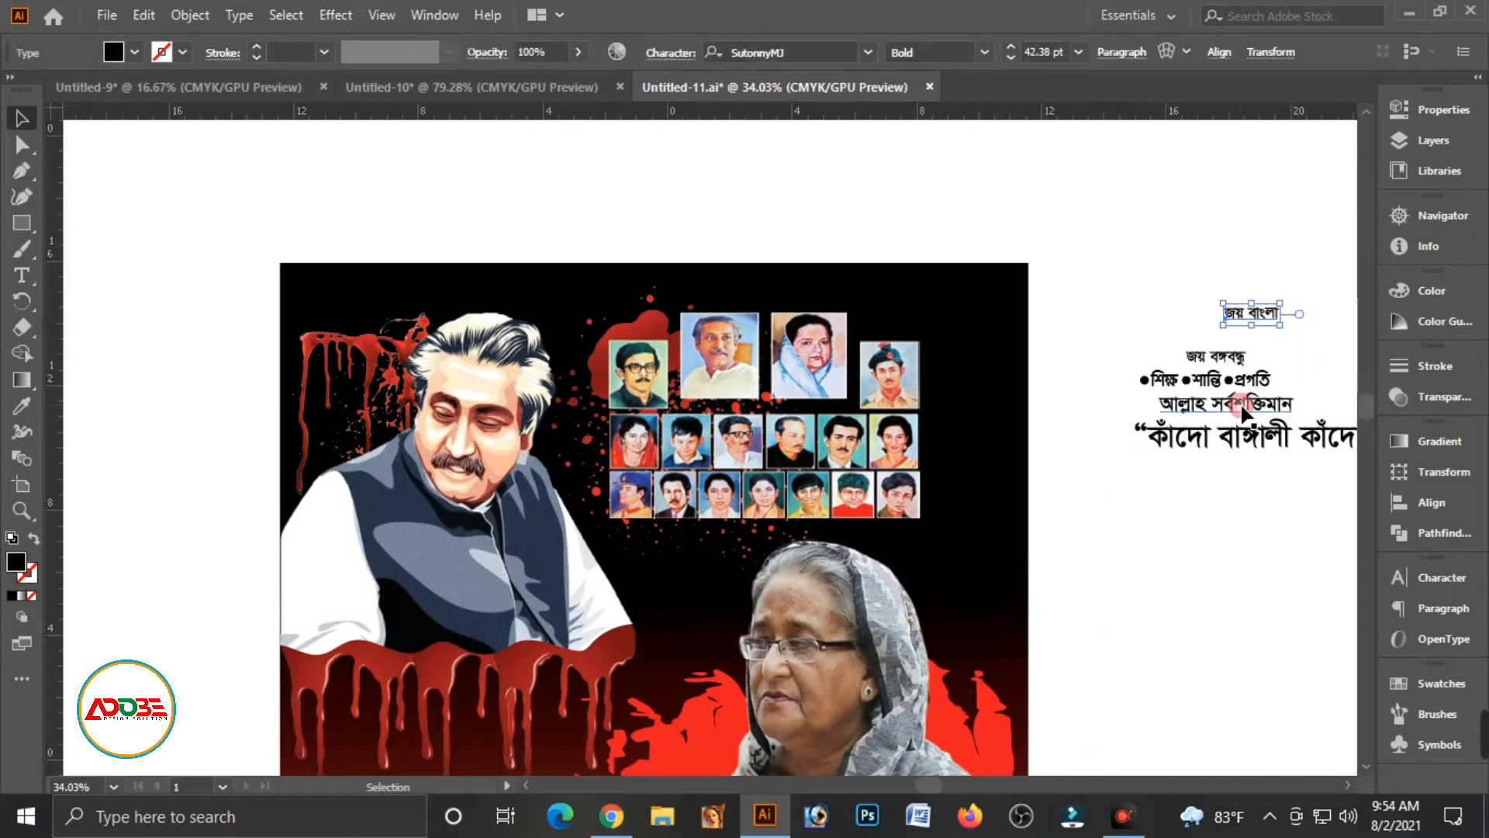
Step: Place আল্লাহ সর্বশক্তিমান at the poster's top centre and fill it with yellow (Y 100, K 0)
left_click_drag(1259, 406, 699, 287)
left_click(705, 279)
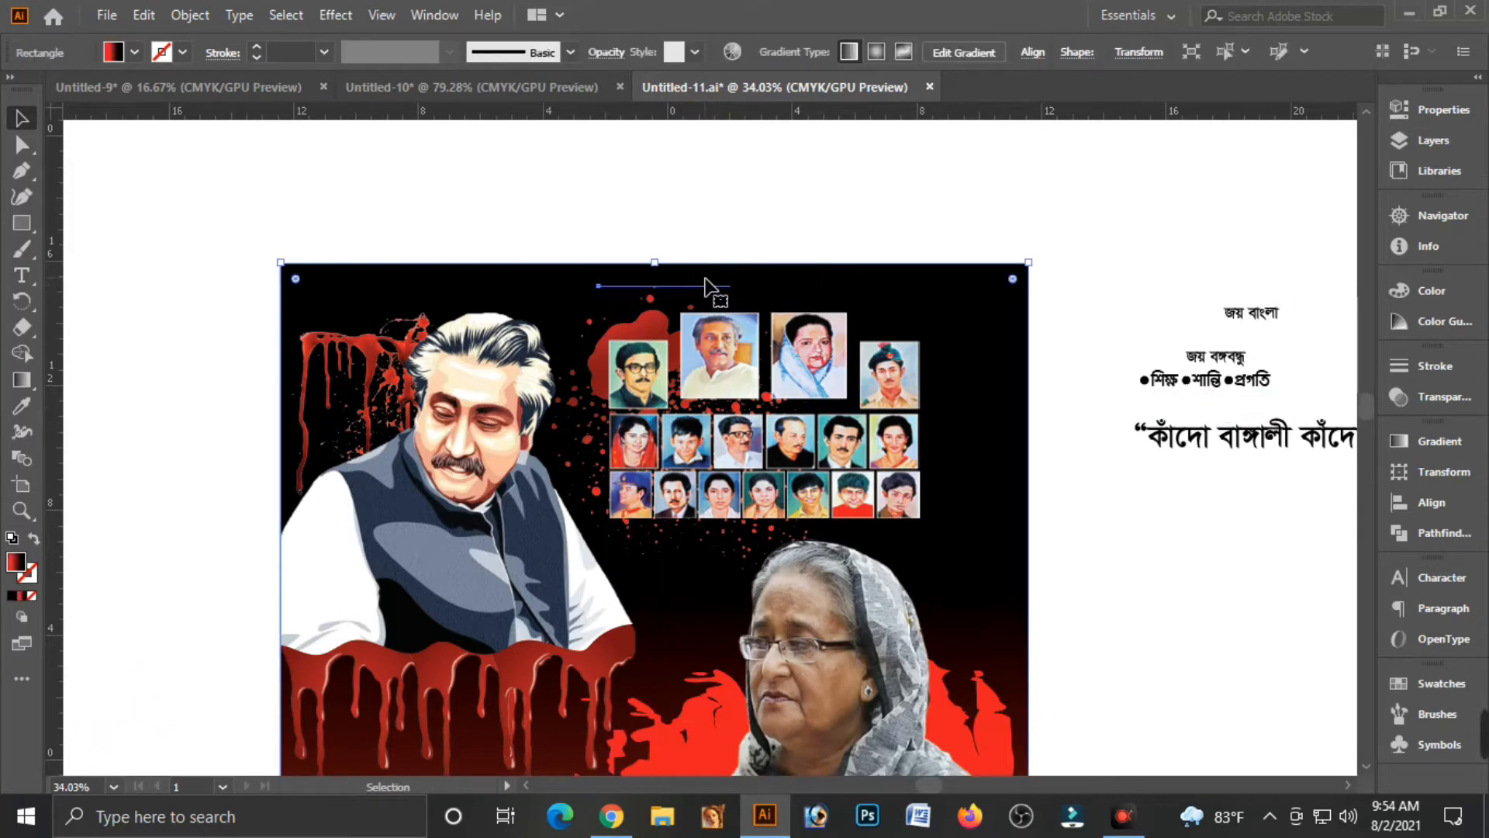
left_click(705, 286)
left_click(1413, 291)
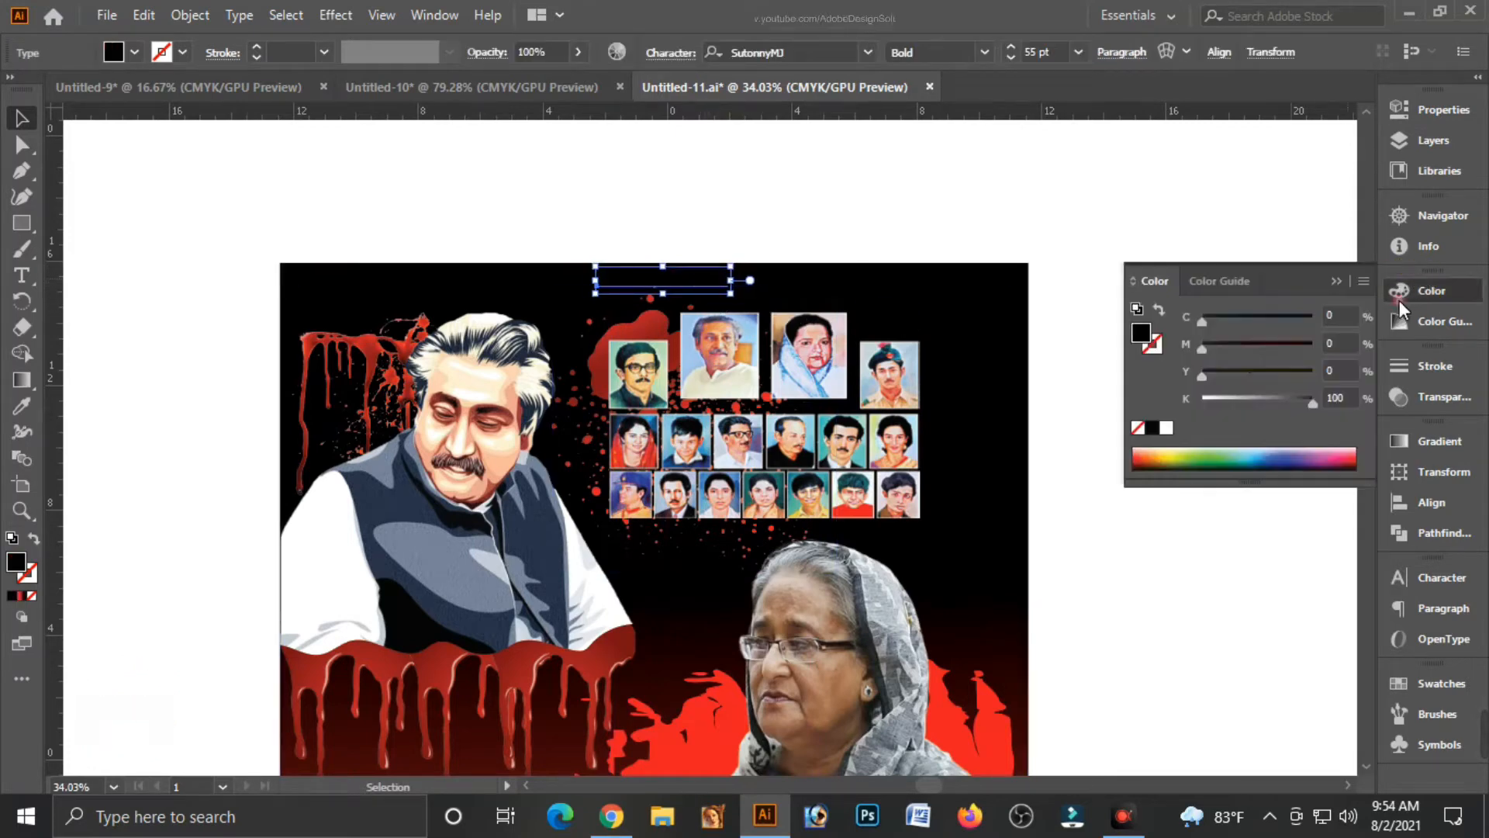
left_click_drag(1235, 400, 1128, 400)
left_click(1289, 375)
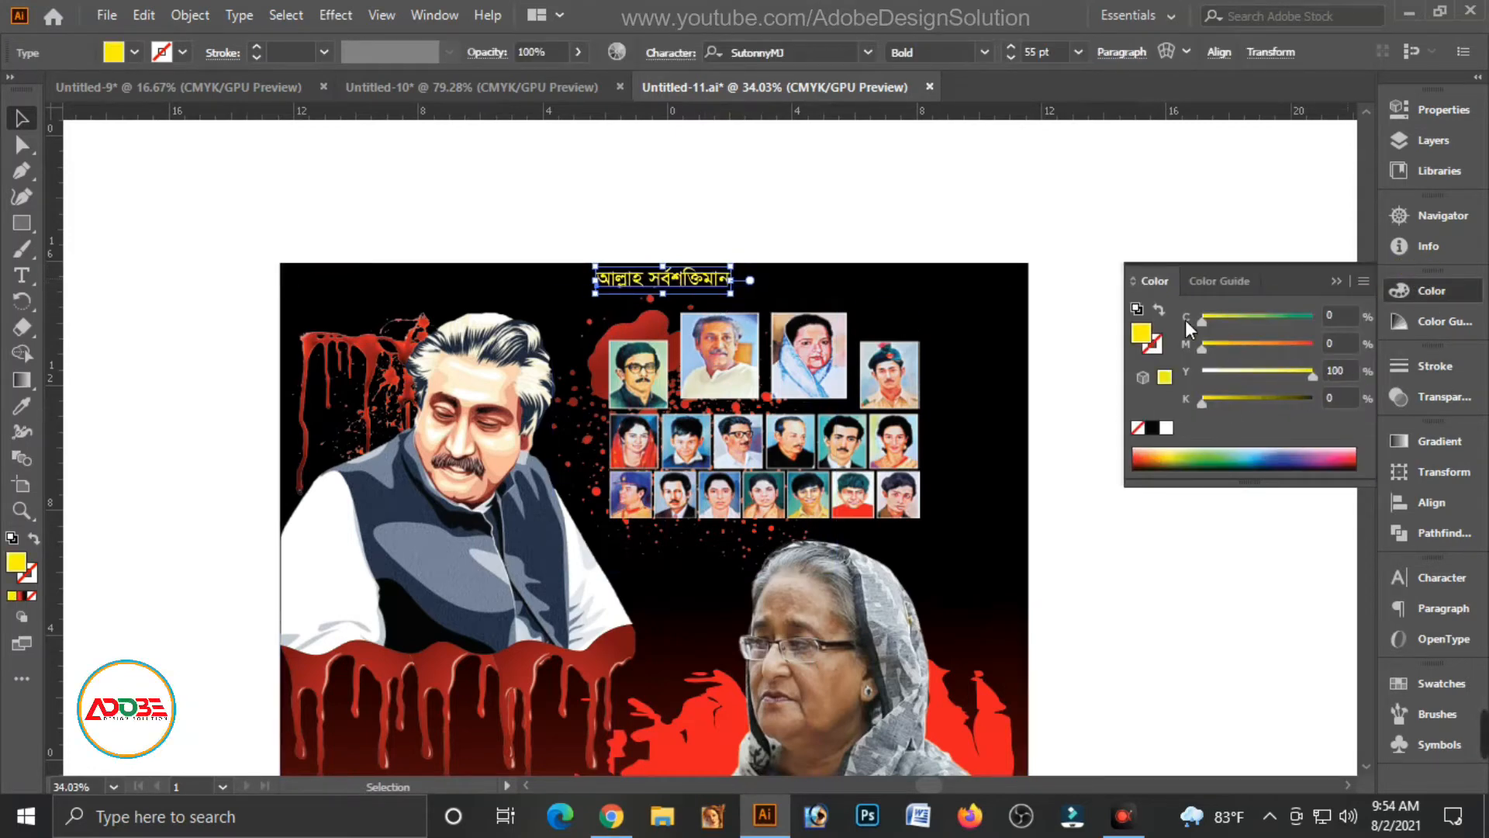
left_click(1096, 206)
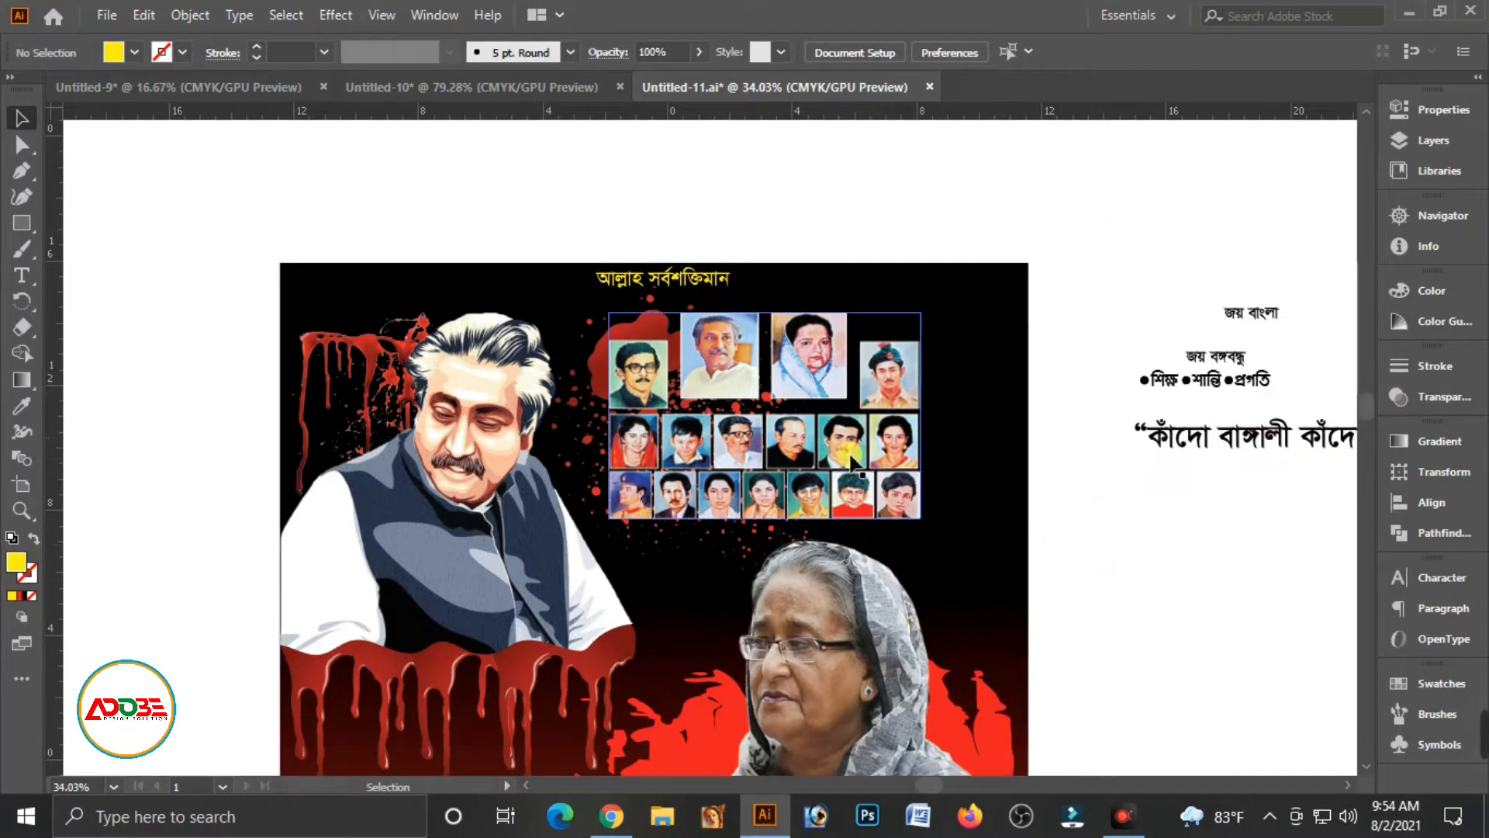
Step: Raise the portrait grid slightly and place “কাঁদো বাঙ্গালী কাঁদো” beneath it, scaled down to 71.07 pt and filled white
left_click(737, 423)
left_click_drag(750, 448, 751, 438)
left_click_drag(1272, 452, 816, 535)
mouse_move(917, 553)
left_mouse_down()
mouse_move(969, 563)
mouse_move(904, 543)
left_mouse_up()
left_click(1432, 291)
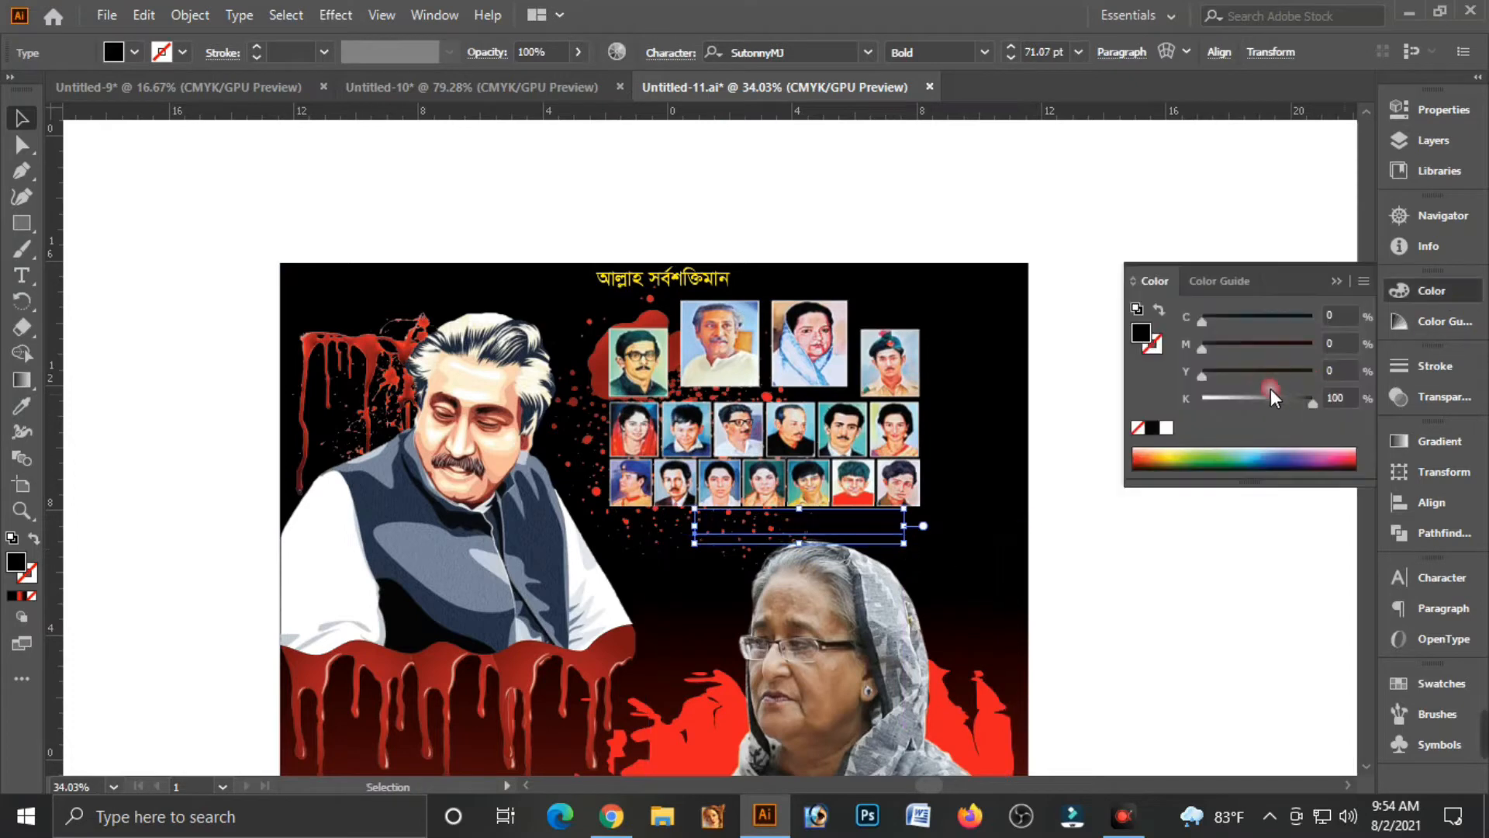
left_click_drag(1241, 398, 1047, 423)
Step: Nudge the grid of small portraits up a little, away from the white slogan below it
left_click(842, 419)
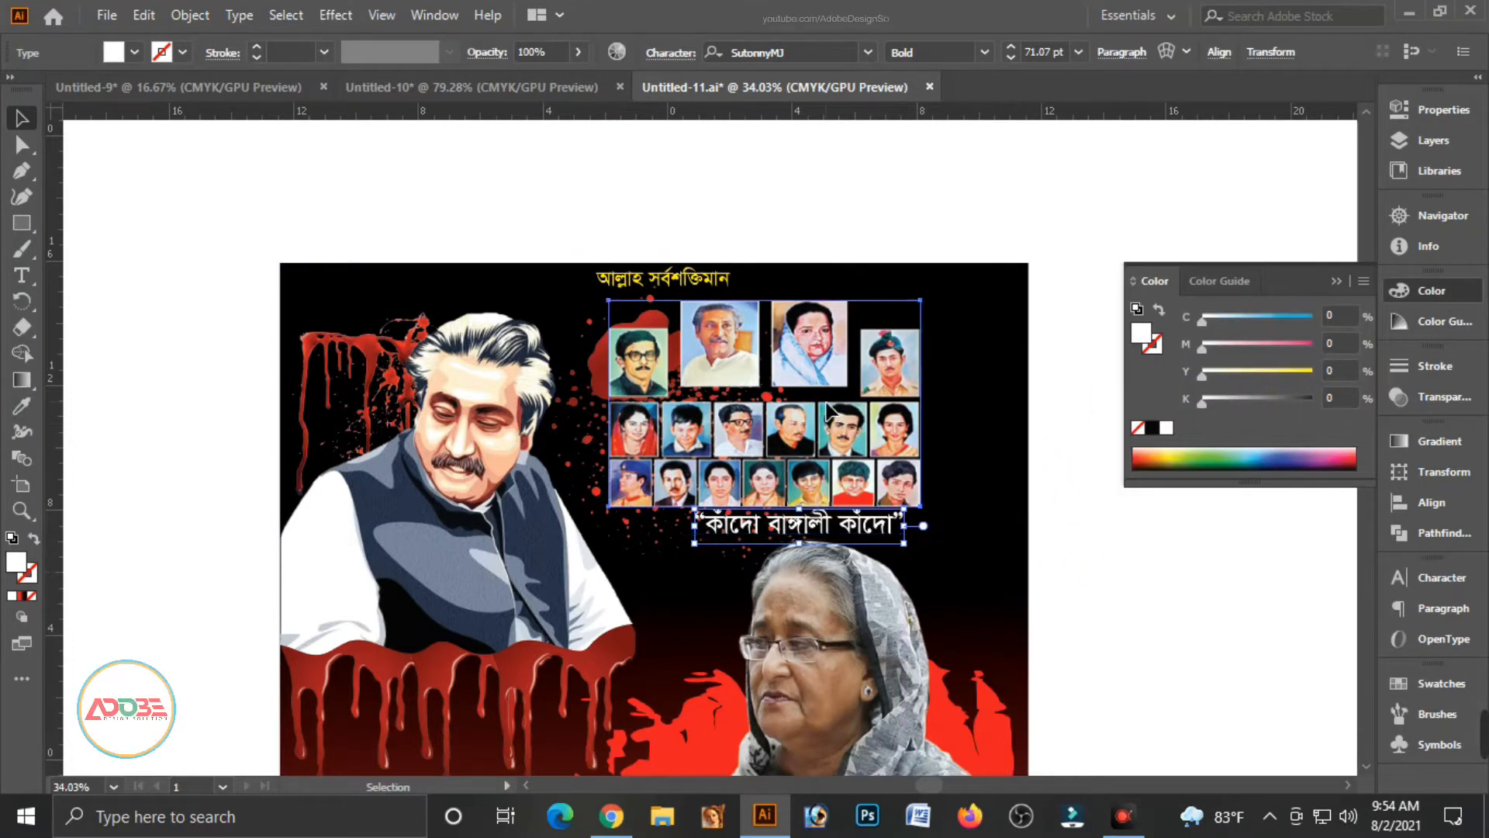
key("Up")
key("Up")
key("Up")
key("Up")
key("Up")
key("Up")
key("Up")
key("Up")
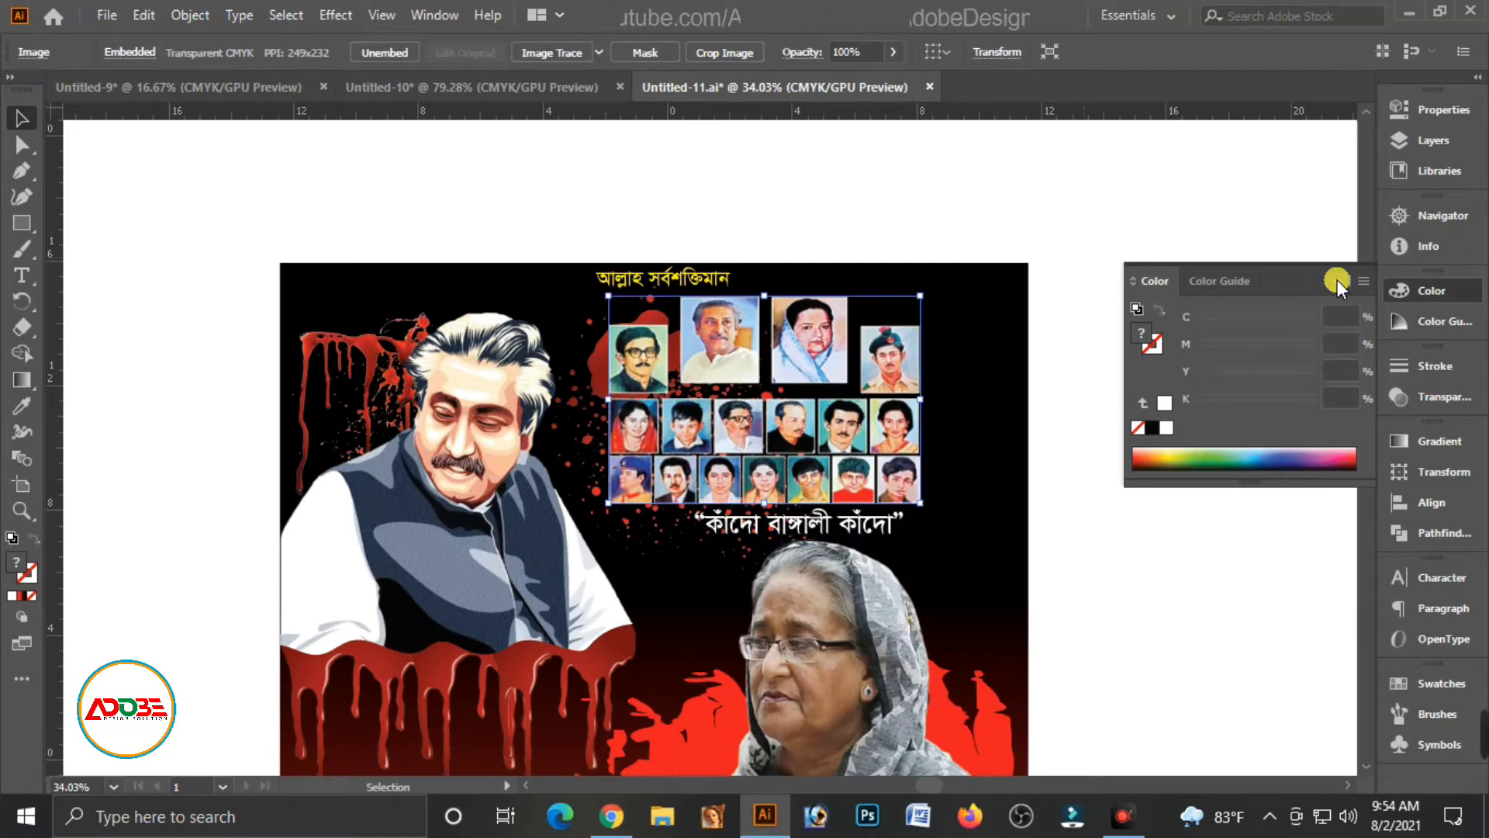
left_click(1337, 279)
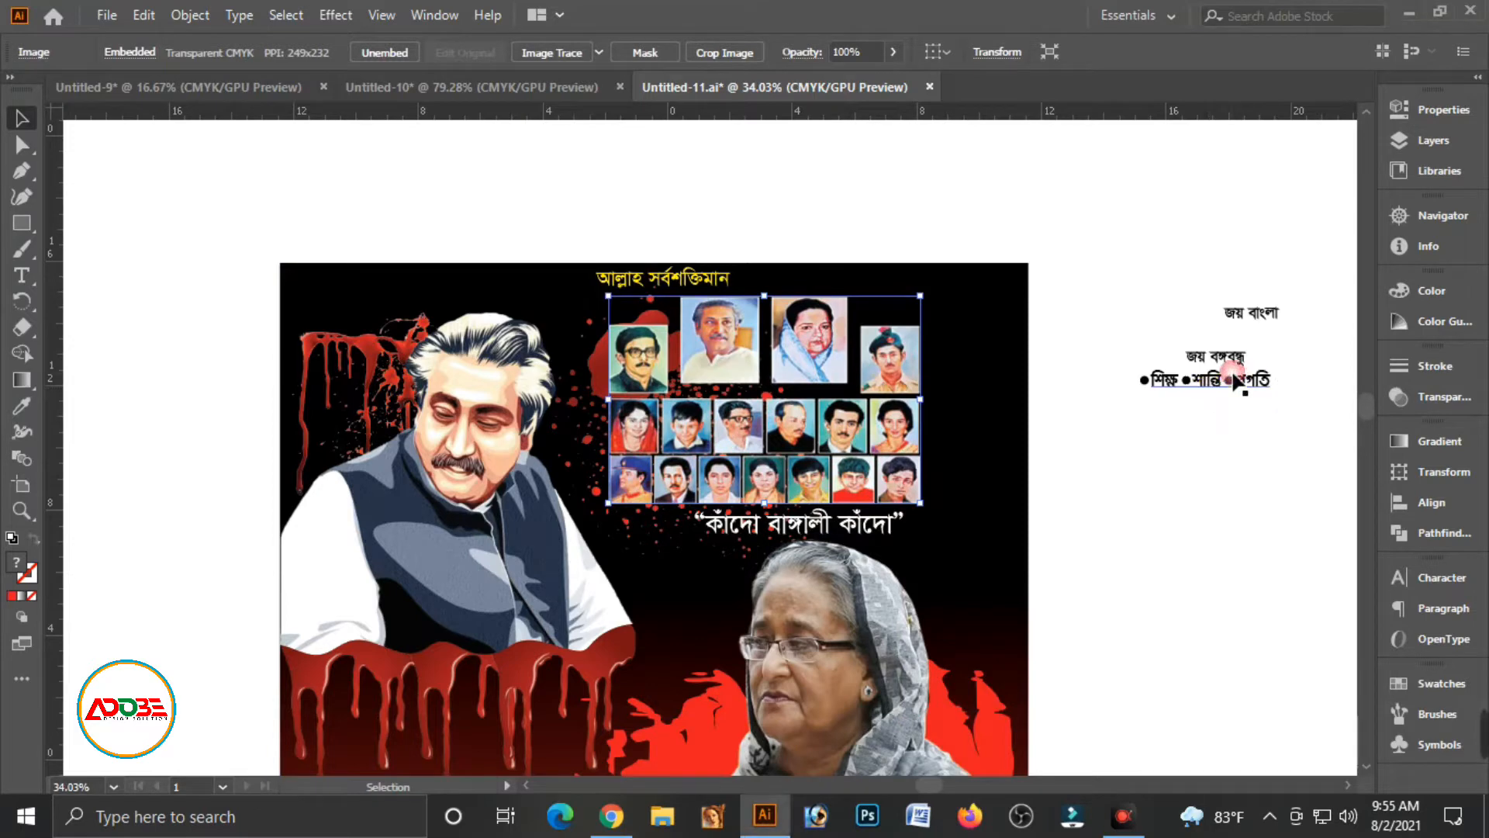
Step: Place the bulleted line শিক্ষ শান্তি প্রগতি in the poster's upper-left corner and fill it white
left_click_drag(1239, 382, 392, 290)
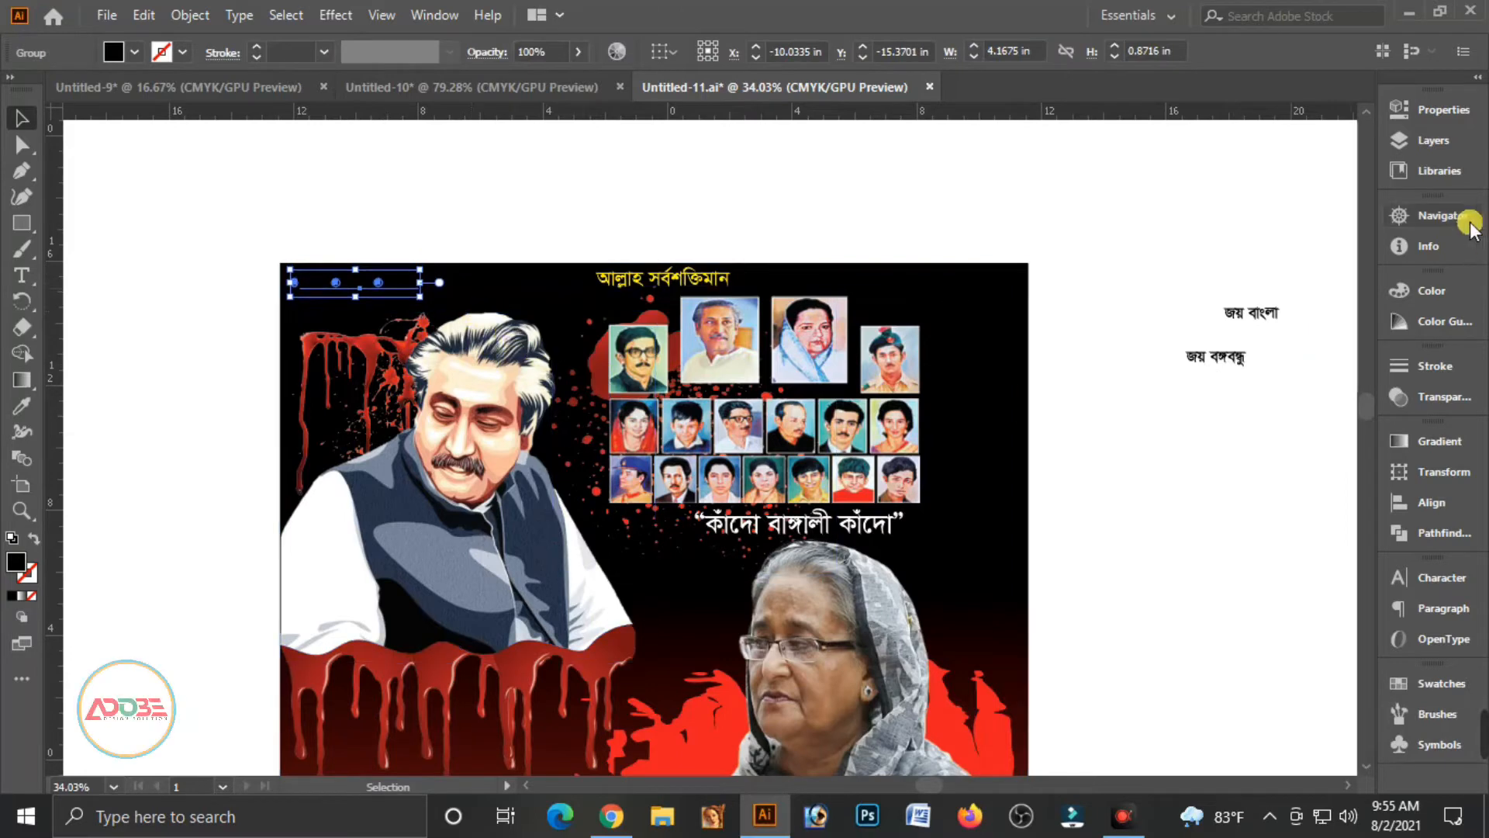
left_click(1422, 286)
left_click(1167, 428)
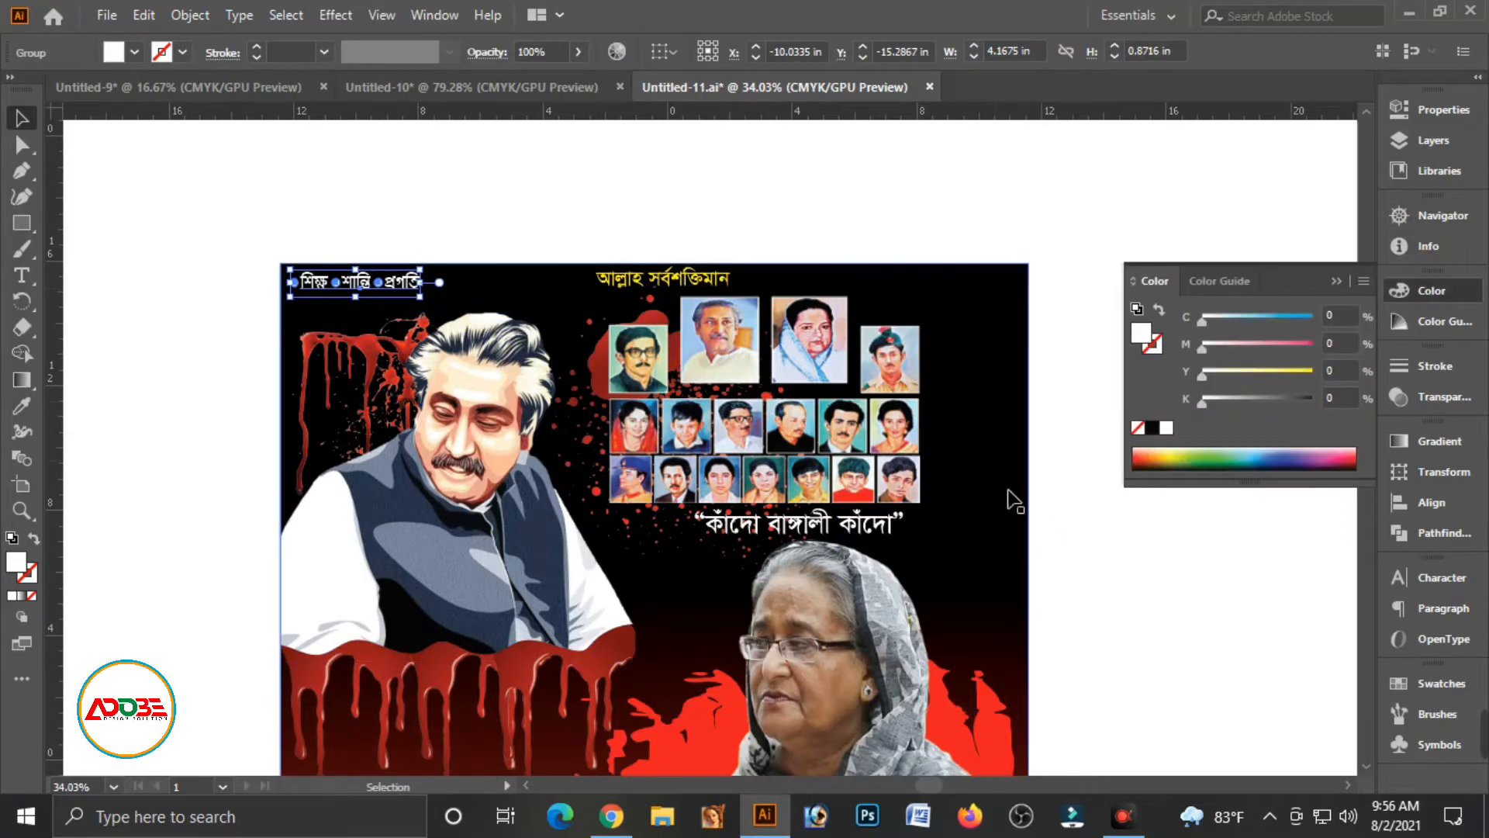
left_click(1156, 558)
left_click(1339, 281)
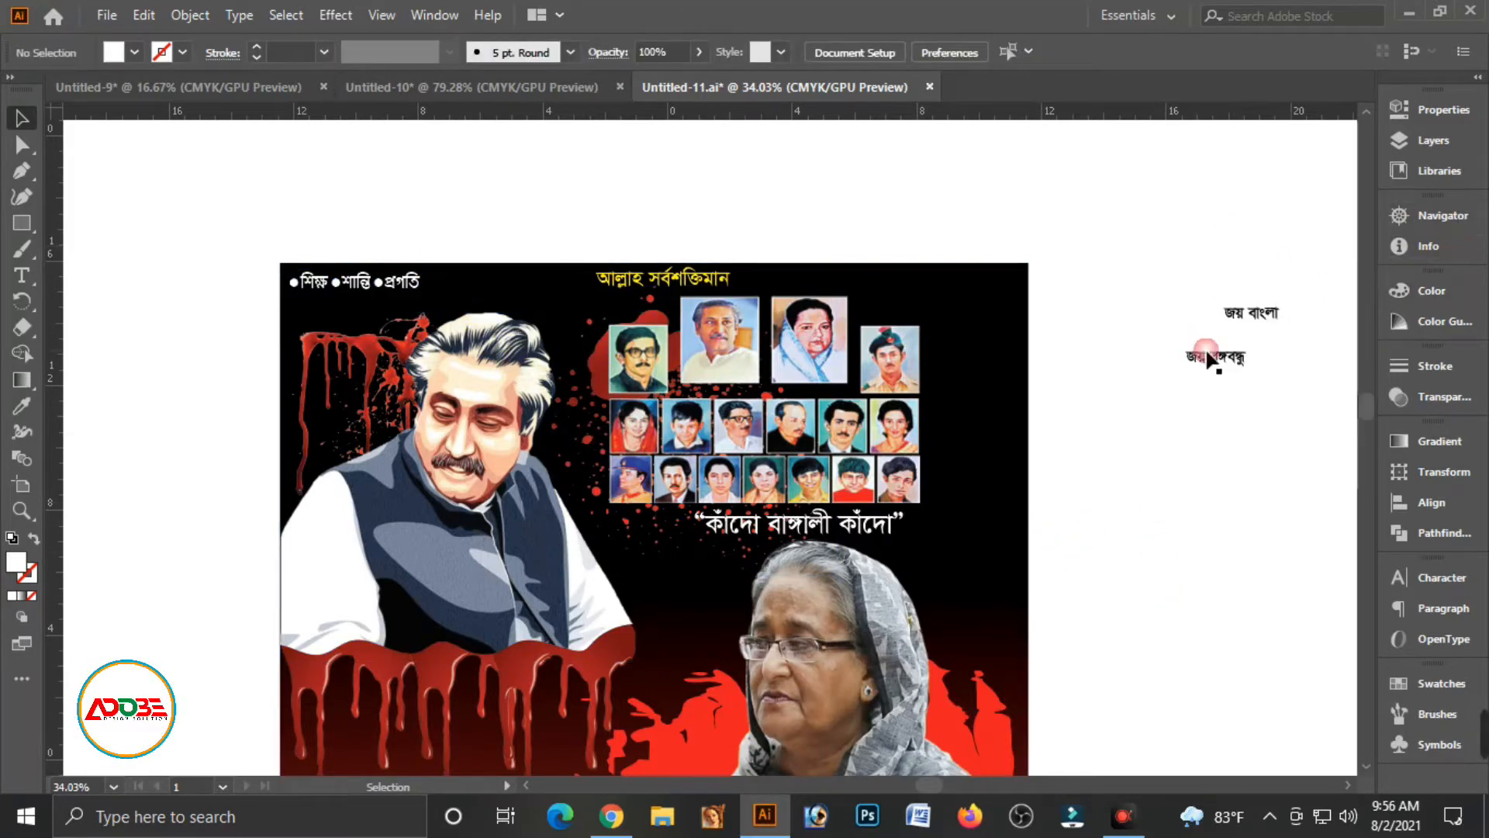
Step: Move জয় বাংলা and জয় বঙ্গবন্ধু beside the poster's upper-right corner and draw a thin rectangle against the poster's right edge there
left_click_drag(1239, 321, 1106, 304)
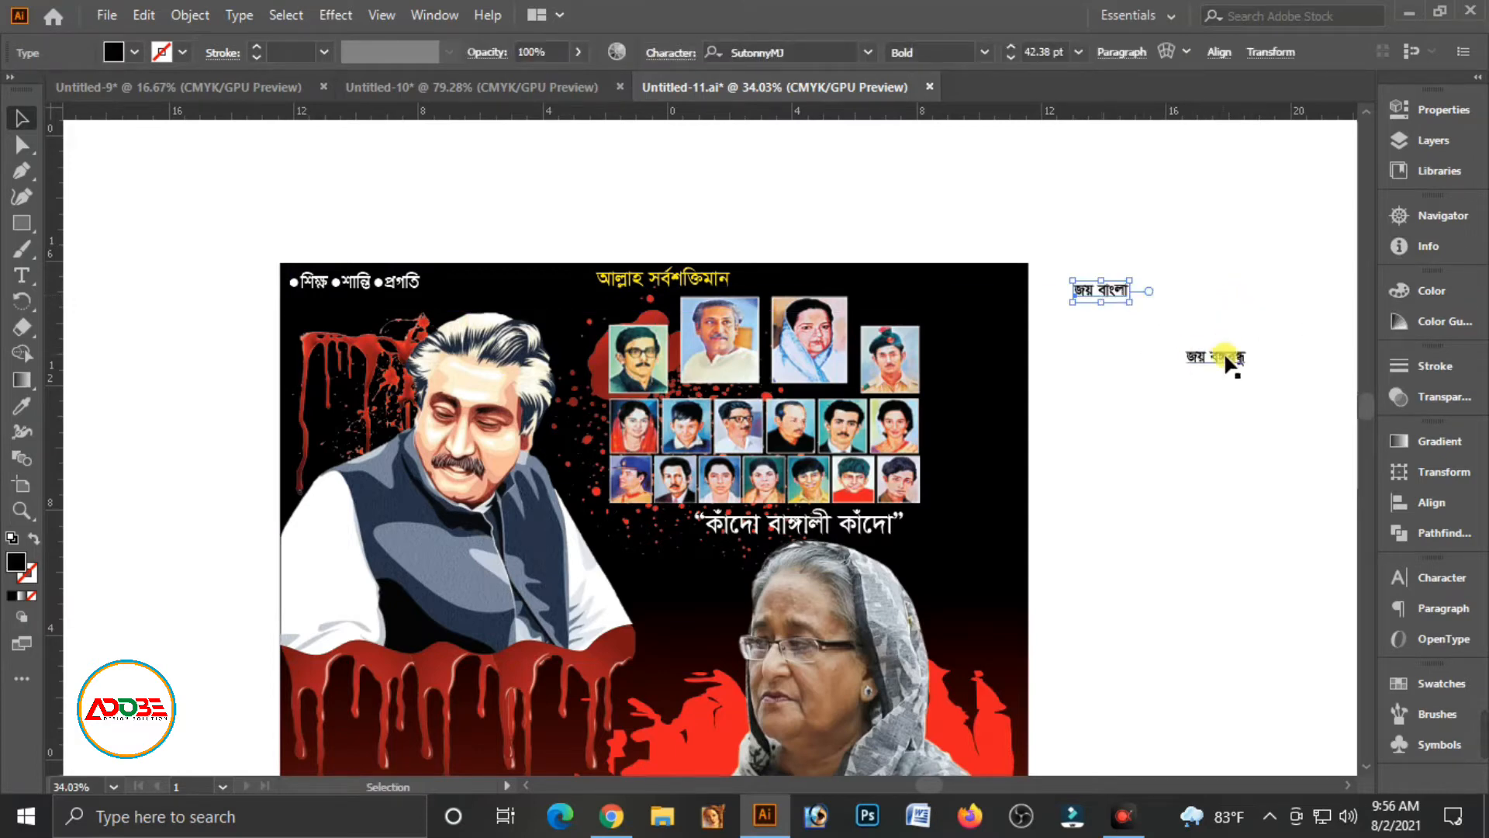
left_click_drag(1232, 365, 1100, 324)
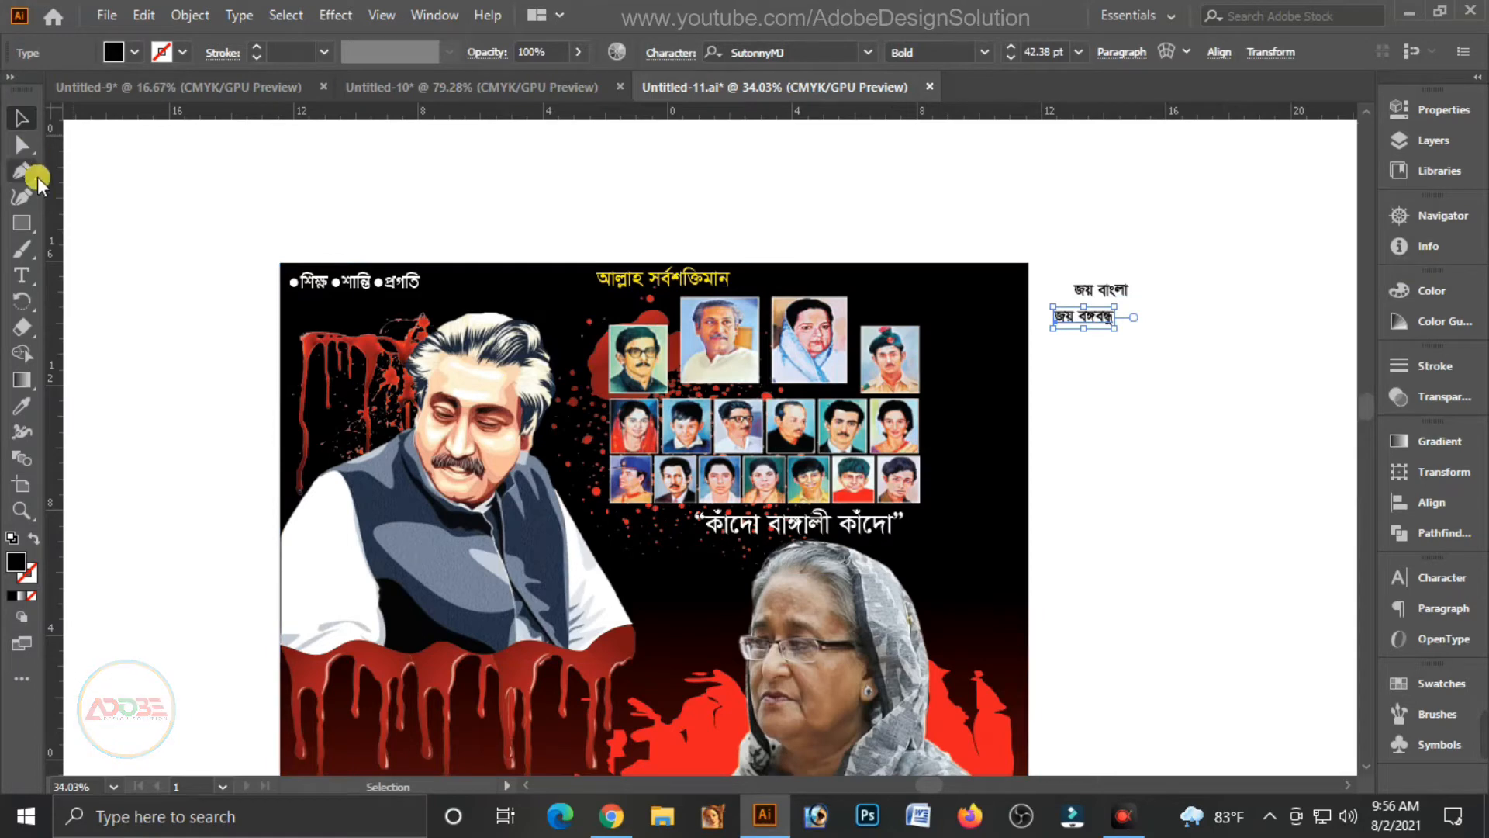
left_click(21, 222)
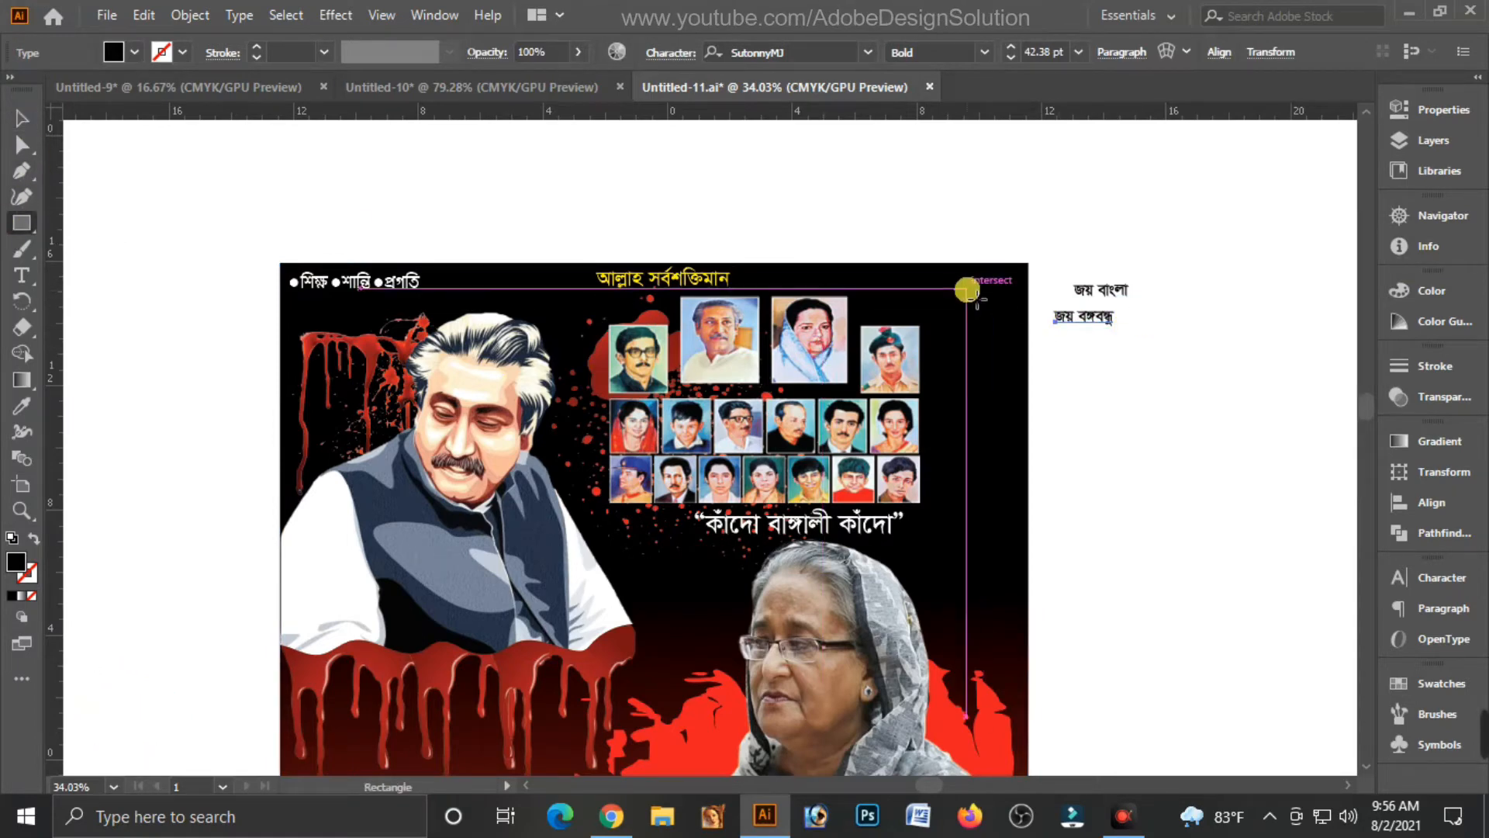
left_click_drag(953, 279, 1040, 296)
left_click(21, 118)
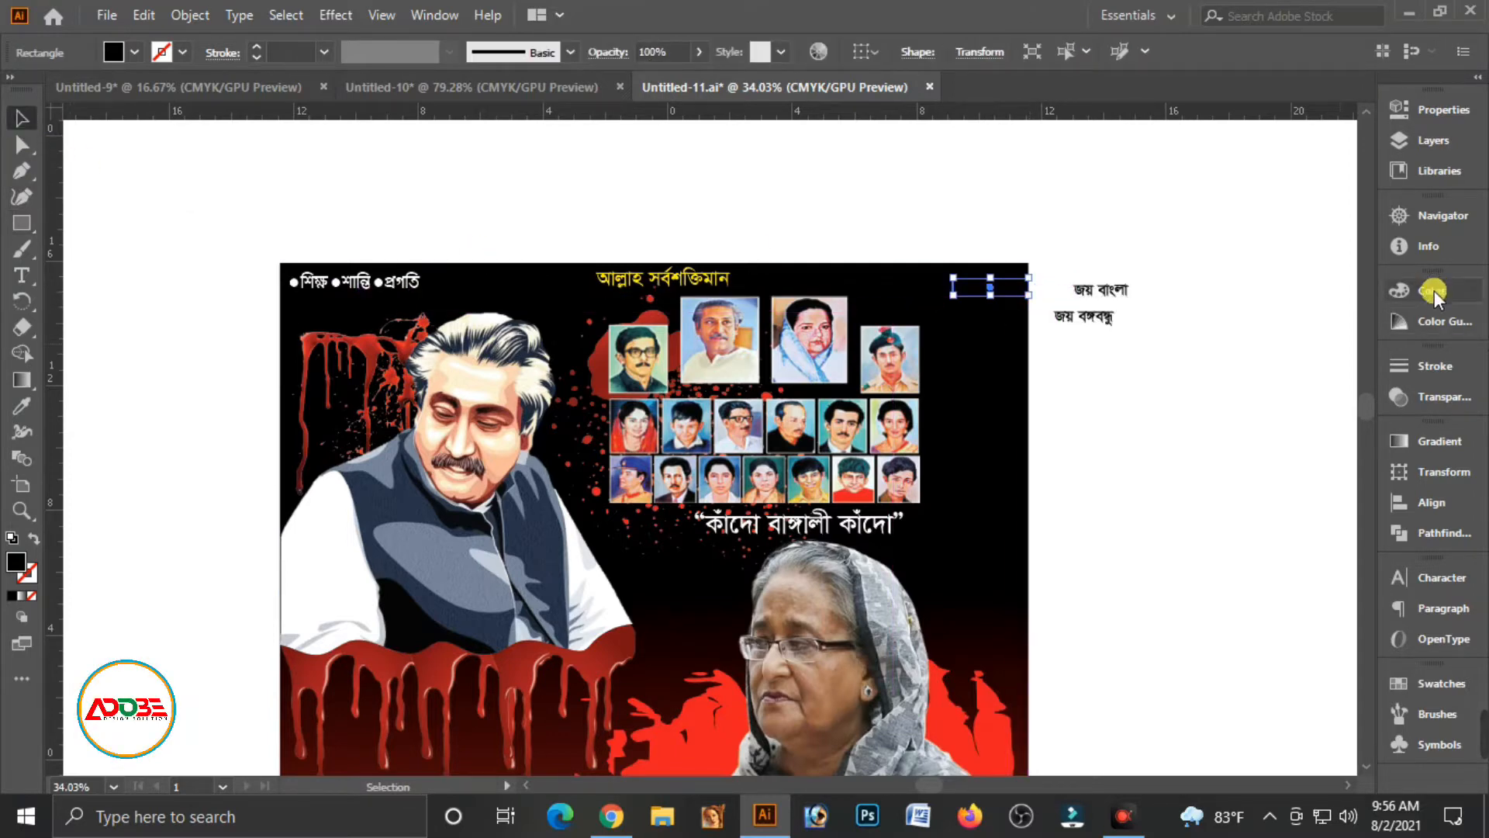
Step: Fill the thin rectangle at the poster's upper right with yellow (Y 100, K 0)
left_click(1433, 291)
left_click_drag(1227, 398, 1202, 398)
left_click_drag(1278, 369, 1317, 372)
left_click(20, 118)
left_click(688, 174)
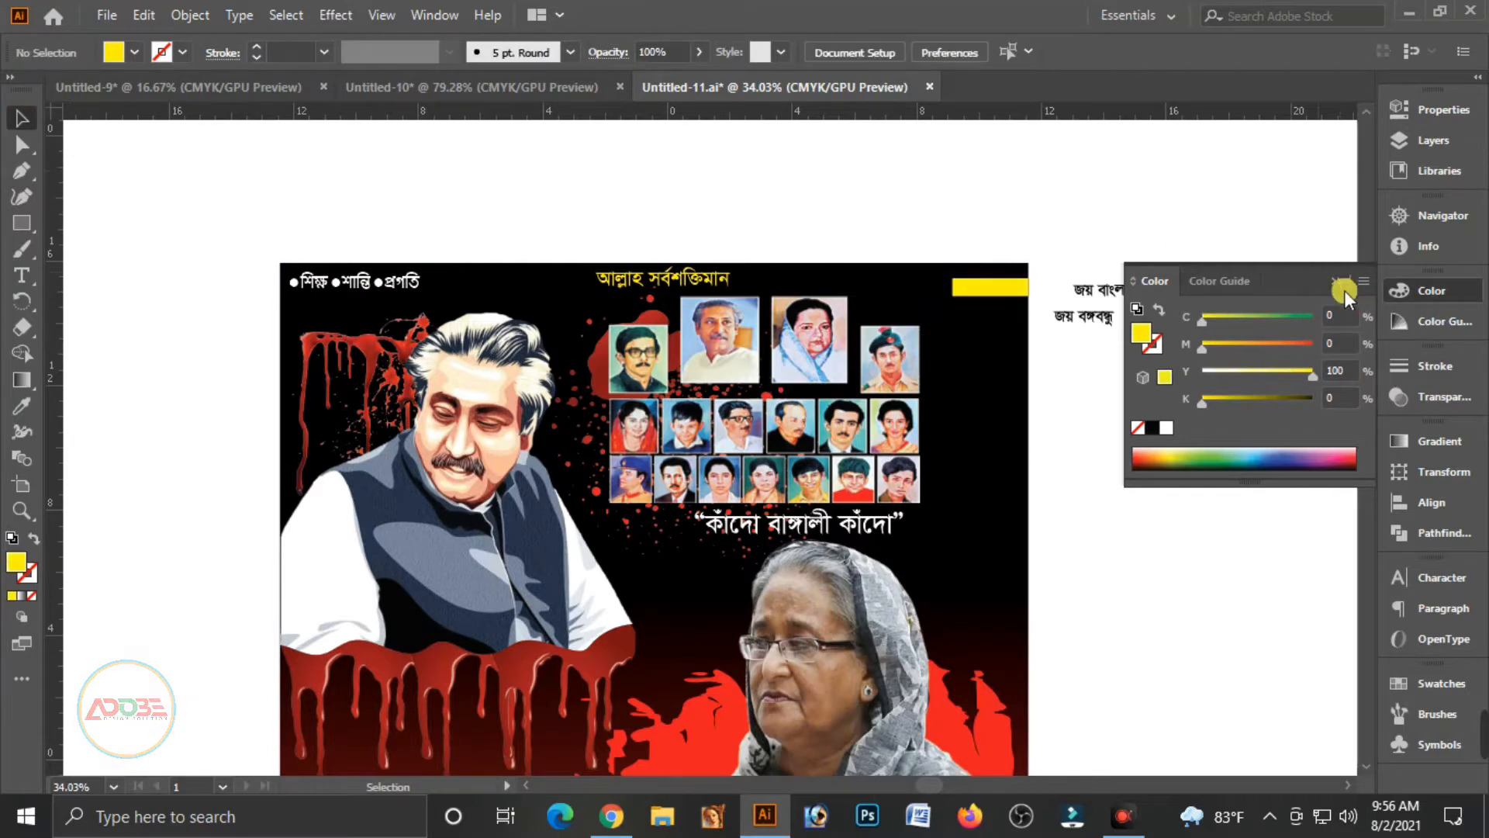
Step: Extend the yellow strip to the left, reduce its height slightly, and place জয় বাংলা on it
left_click_drag(867, 214, 1149, 473)
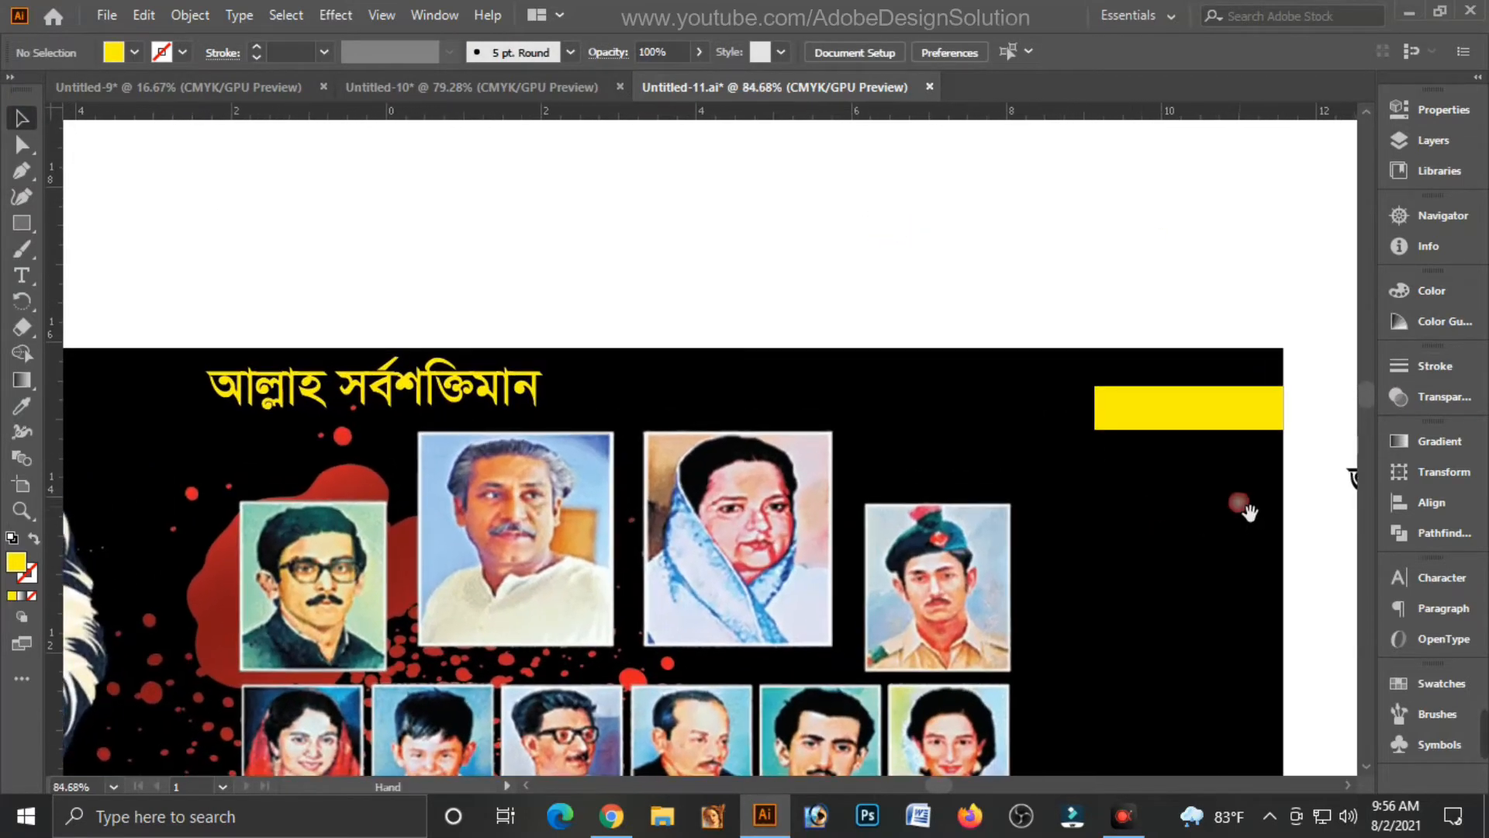
left_click_drag(1243, 503, 897, 403)
left_click(752, 310)
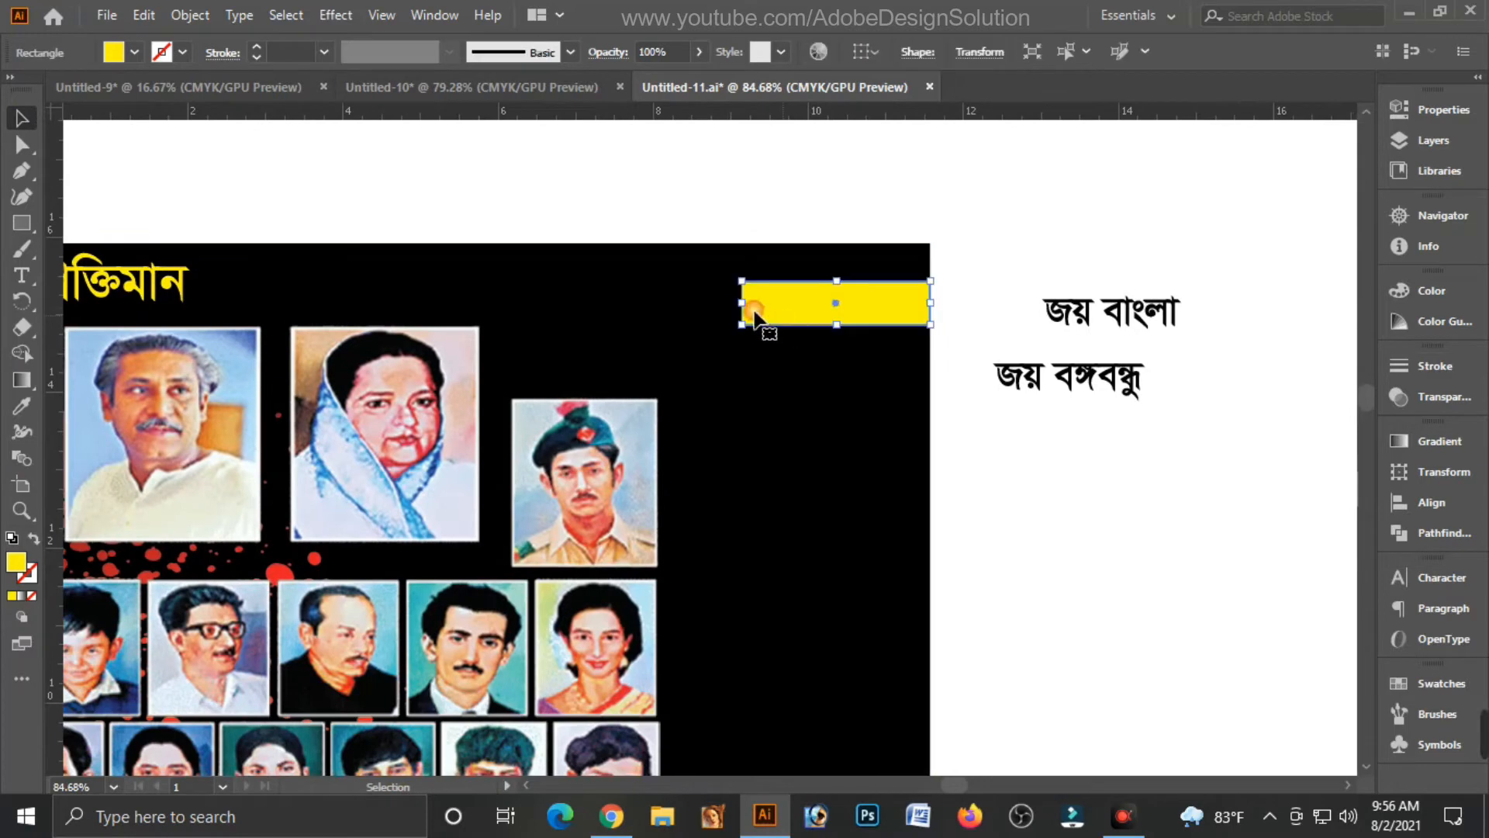
left_click_drag(752, 314, 687, 314)
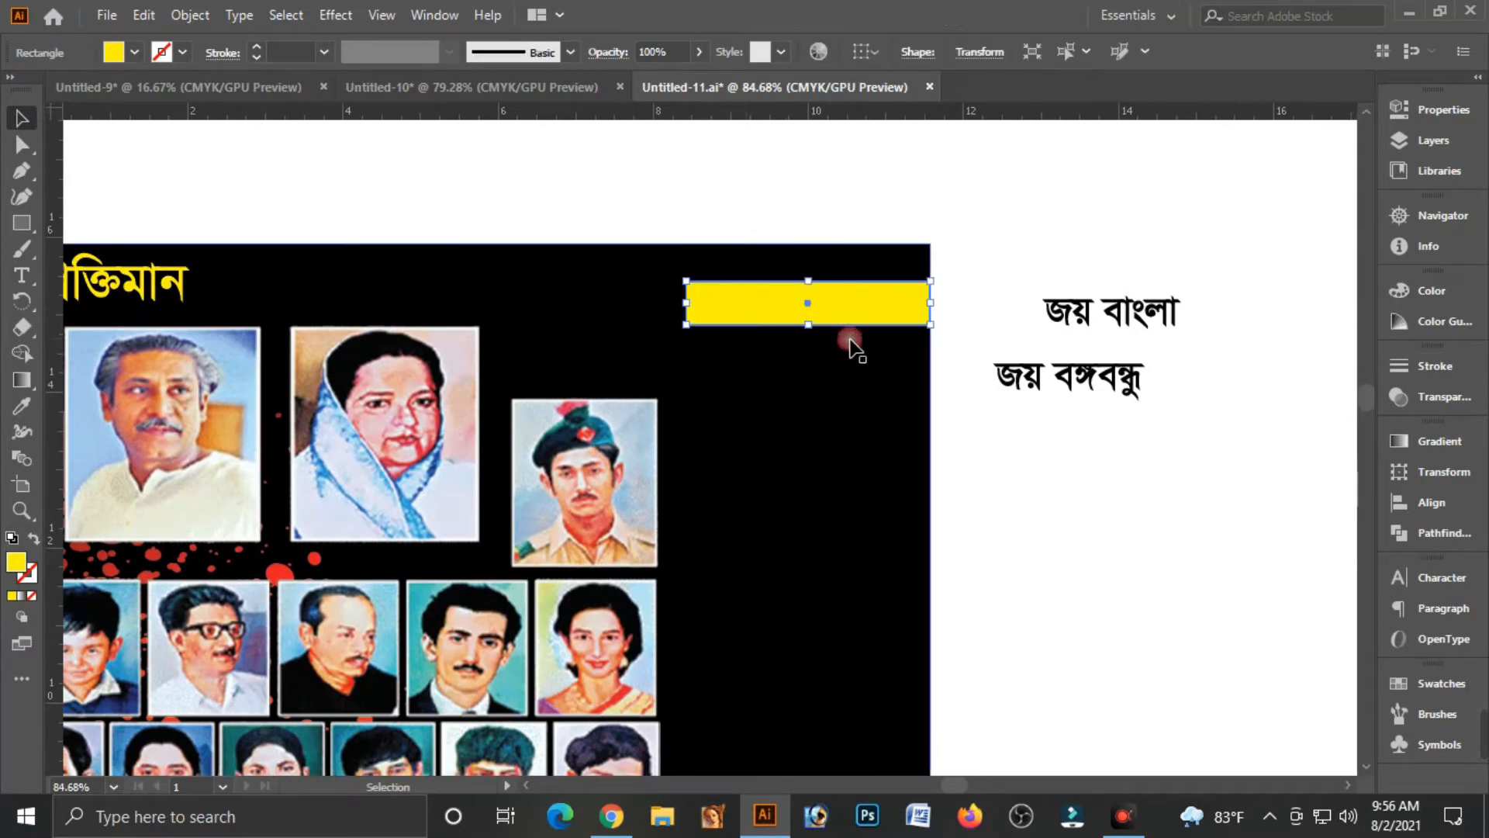
left_click_drag(817, 340, 817, 325)
left_click_drag(1154, 318, 893, 327)
left_click(1016, 295)
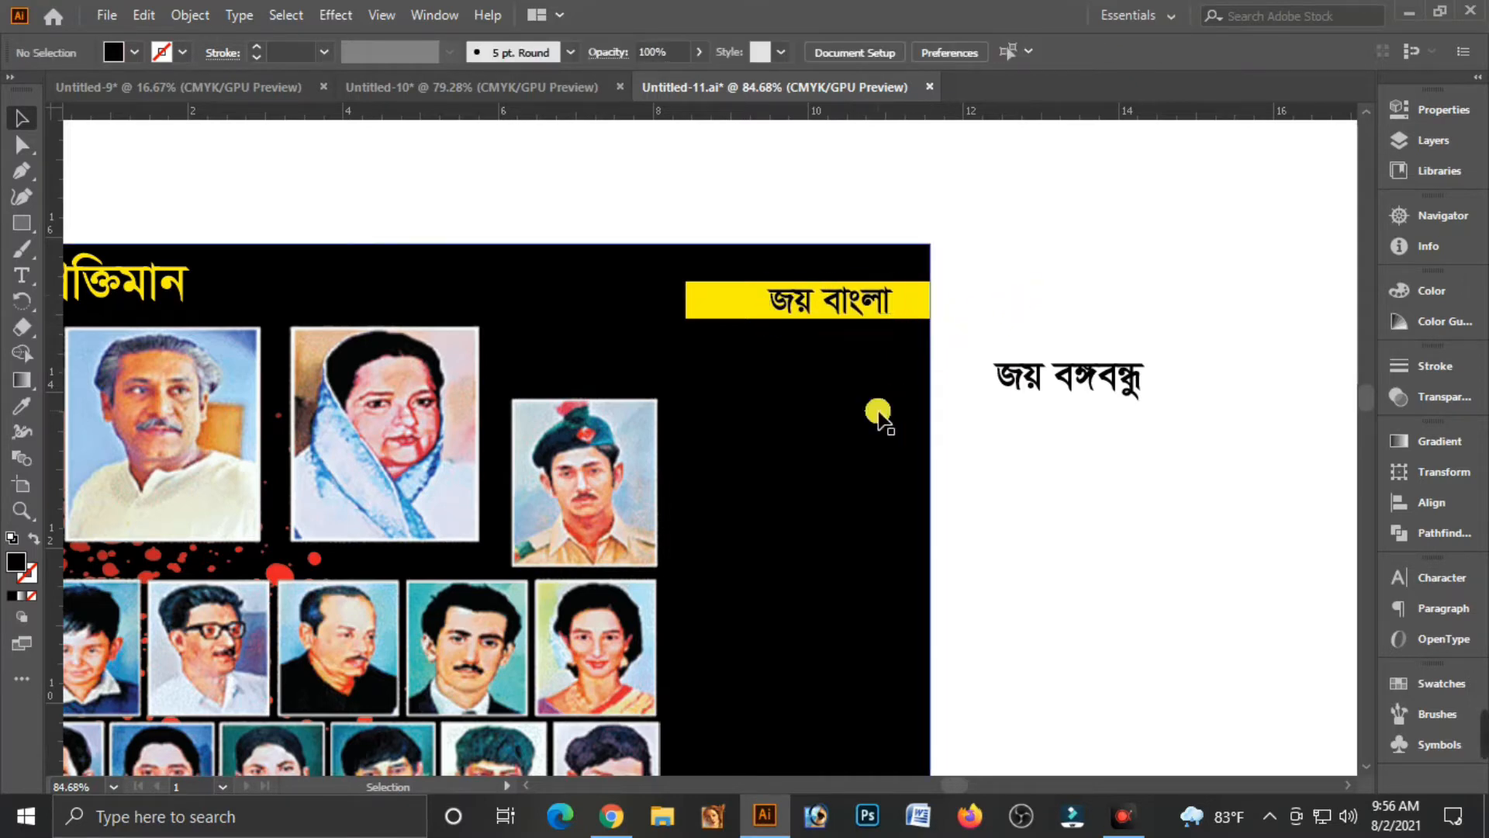
Step: Duplicate the yellow strip in place, narrow the copy to a small block at its left end, and colour it orange (M 52, Y 100)
left_click(715, 314)
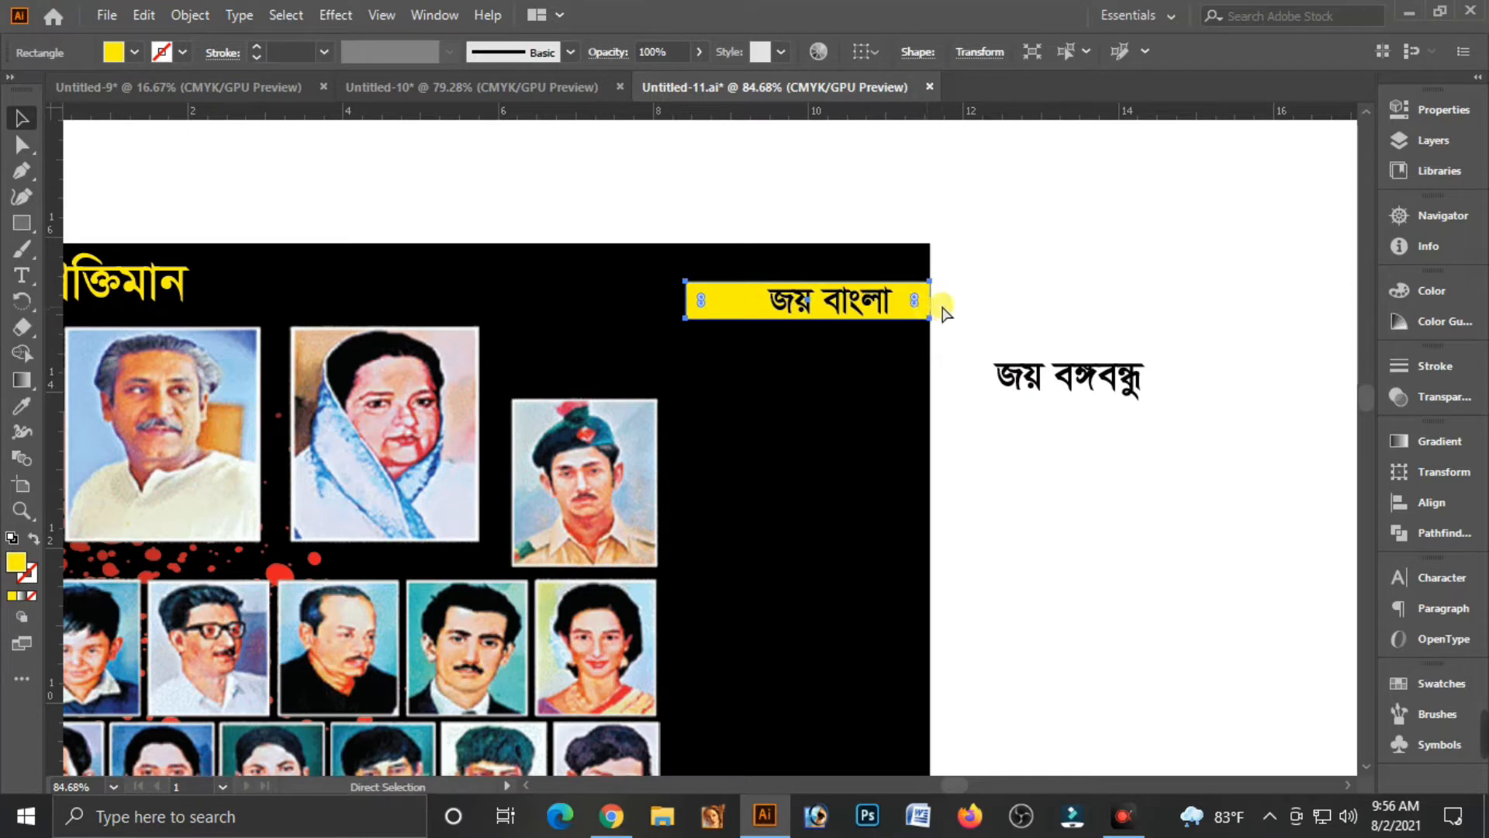
key("v")
left_click_drag(930, 301, 715, 333)
left_click(1414, 297)
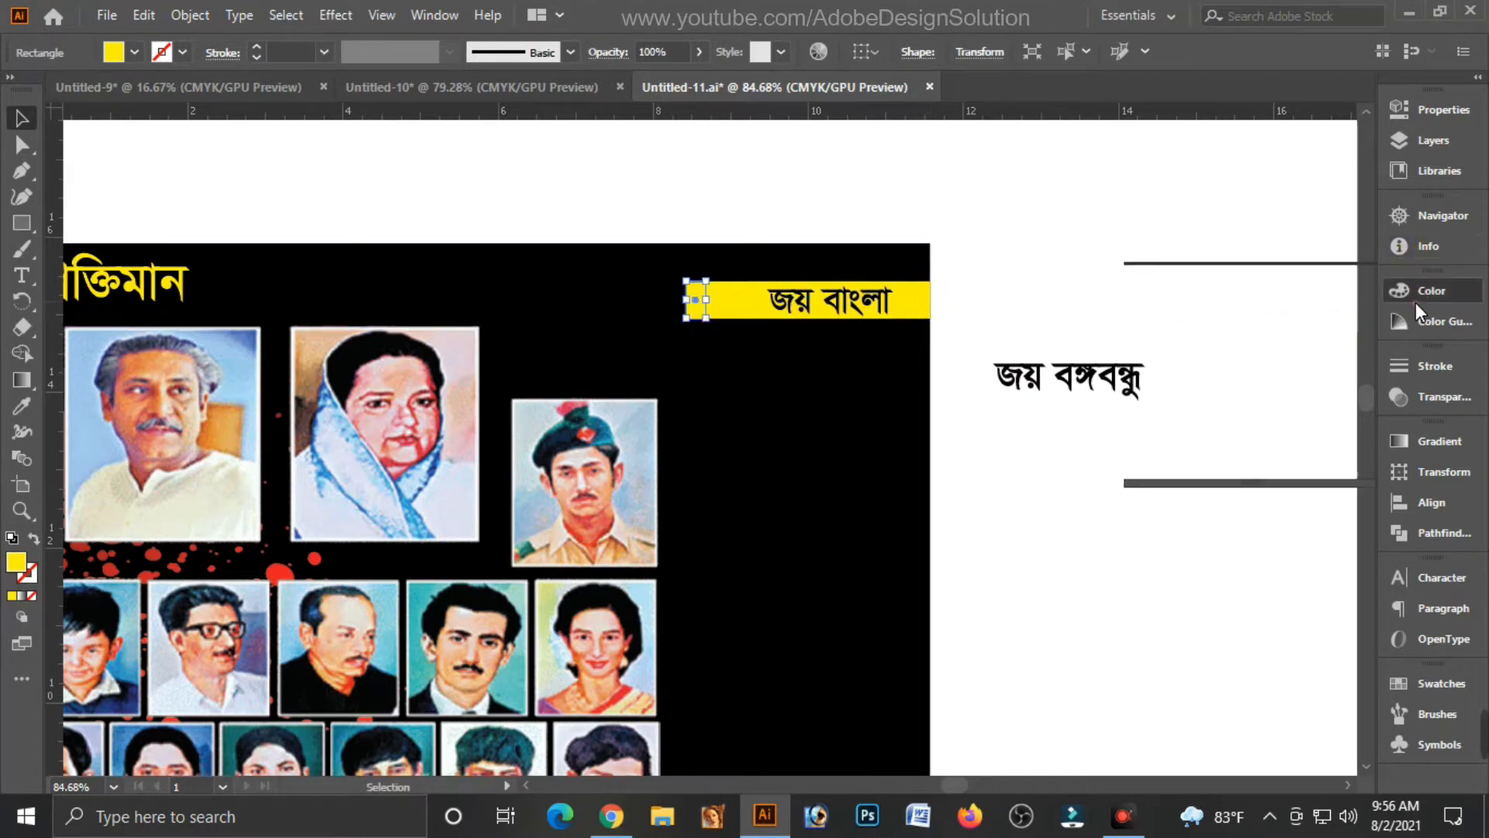
left_click_drag(1222, 343, 1259, 344)
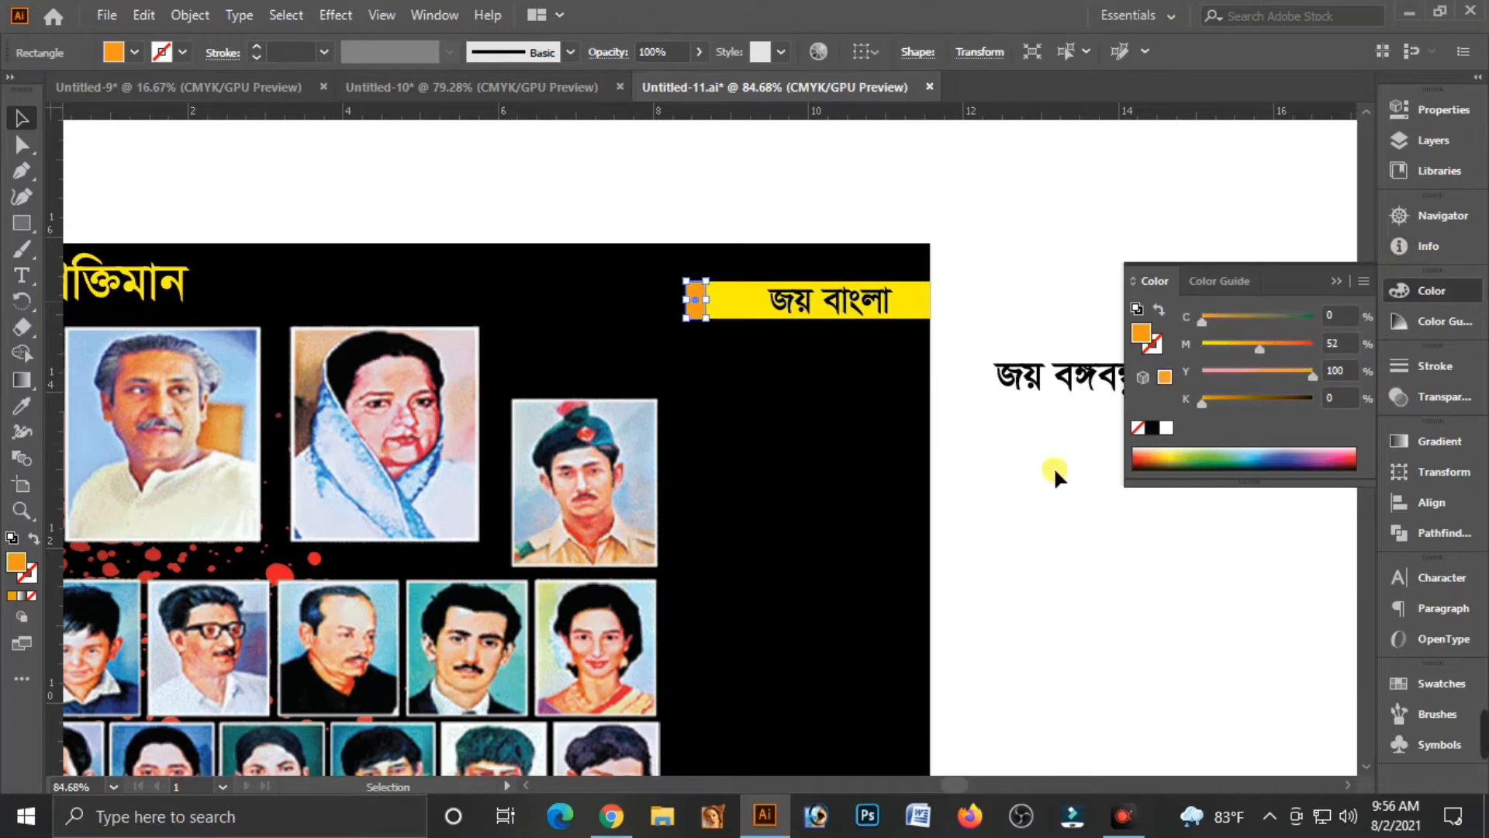
left_click(997, 397)
Step: Duplicate the yellow strip together with its orange end block directly beneath the জয় বাংলা label
left_click(885, 314)
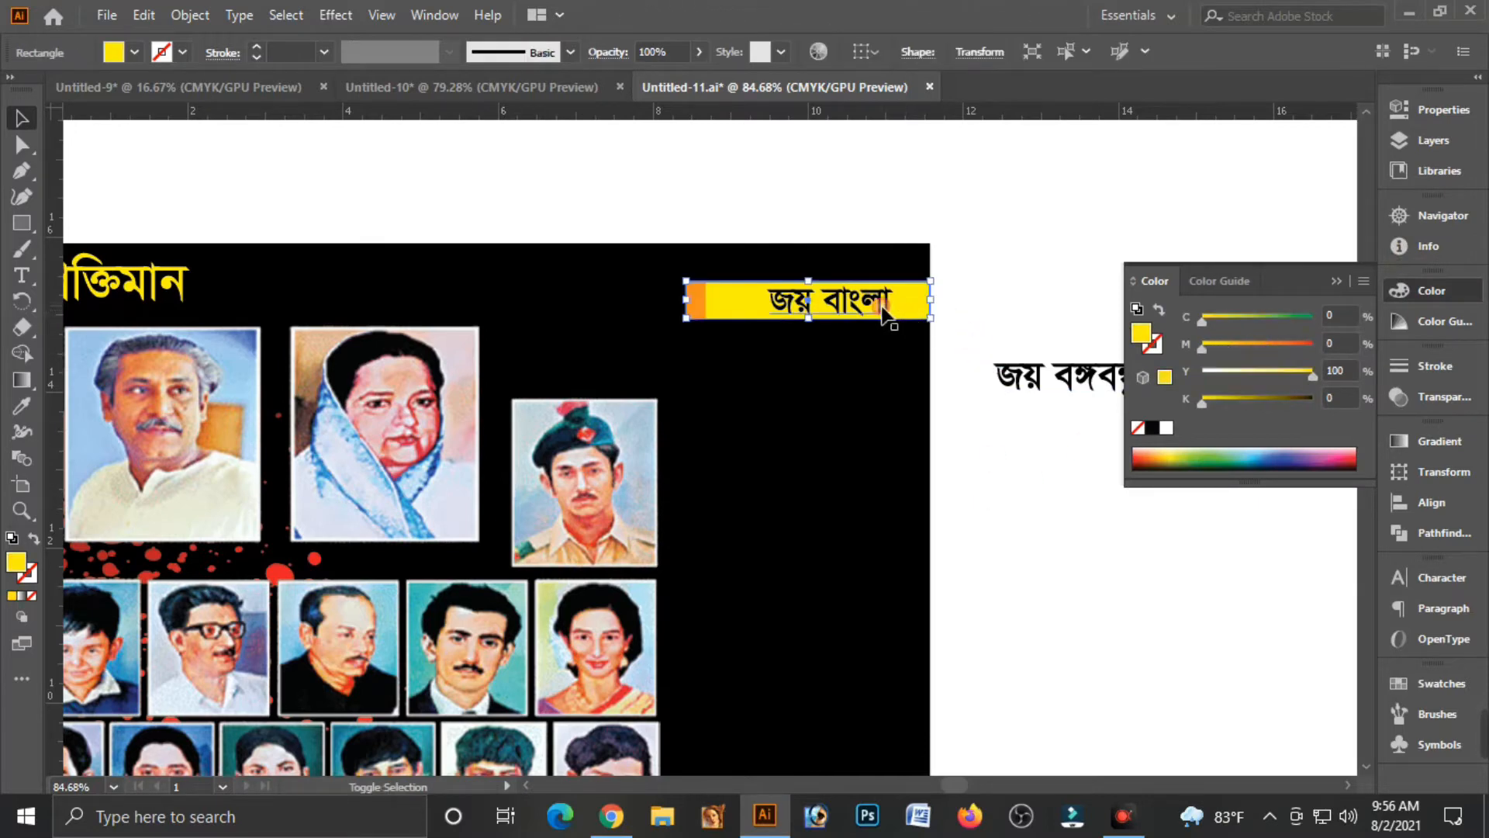
left_click(696, 304, "shift")
left_click_drag(696, 304, 700, 351)
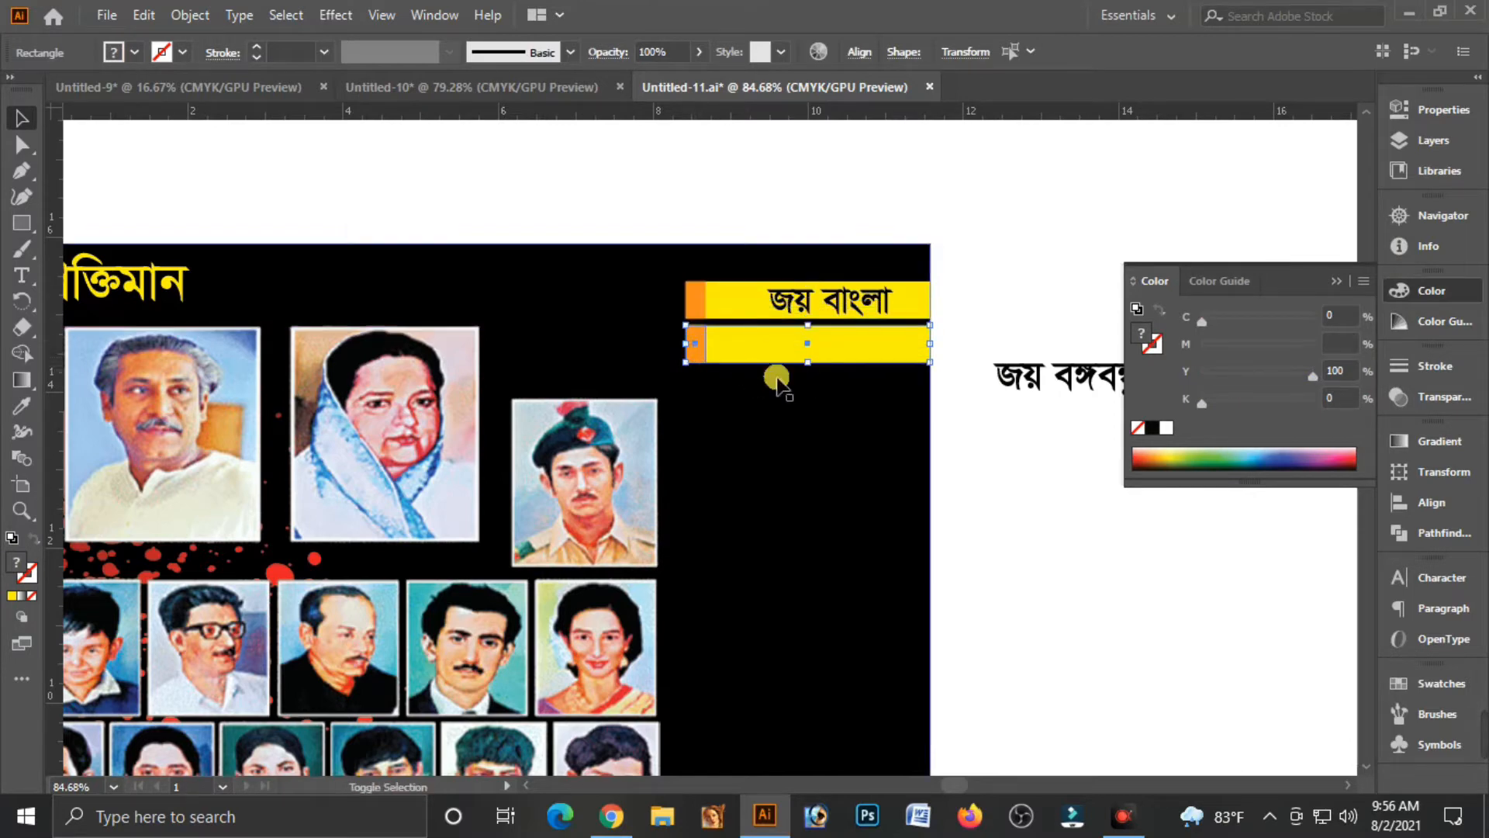
left_click(1057, 397)
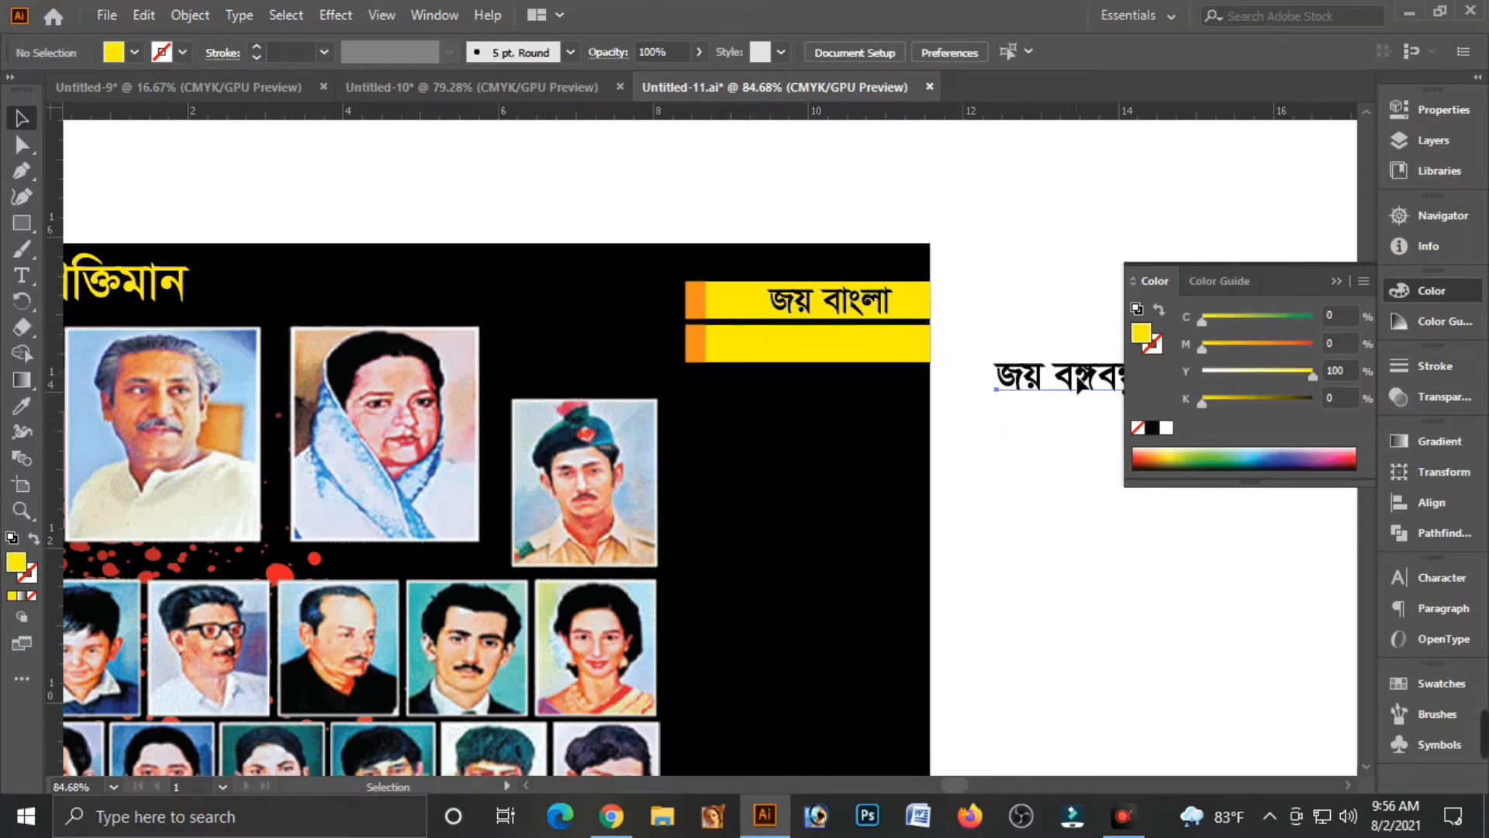
Step: Recolour the lower copy of the yellow strip dark green with C 100, Y 100 and K 20
left_click(881, 352)
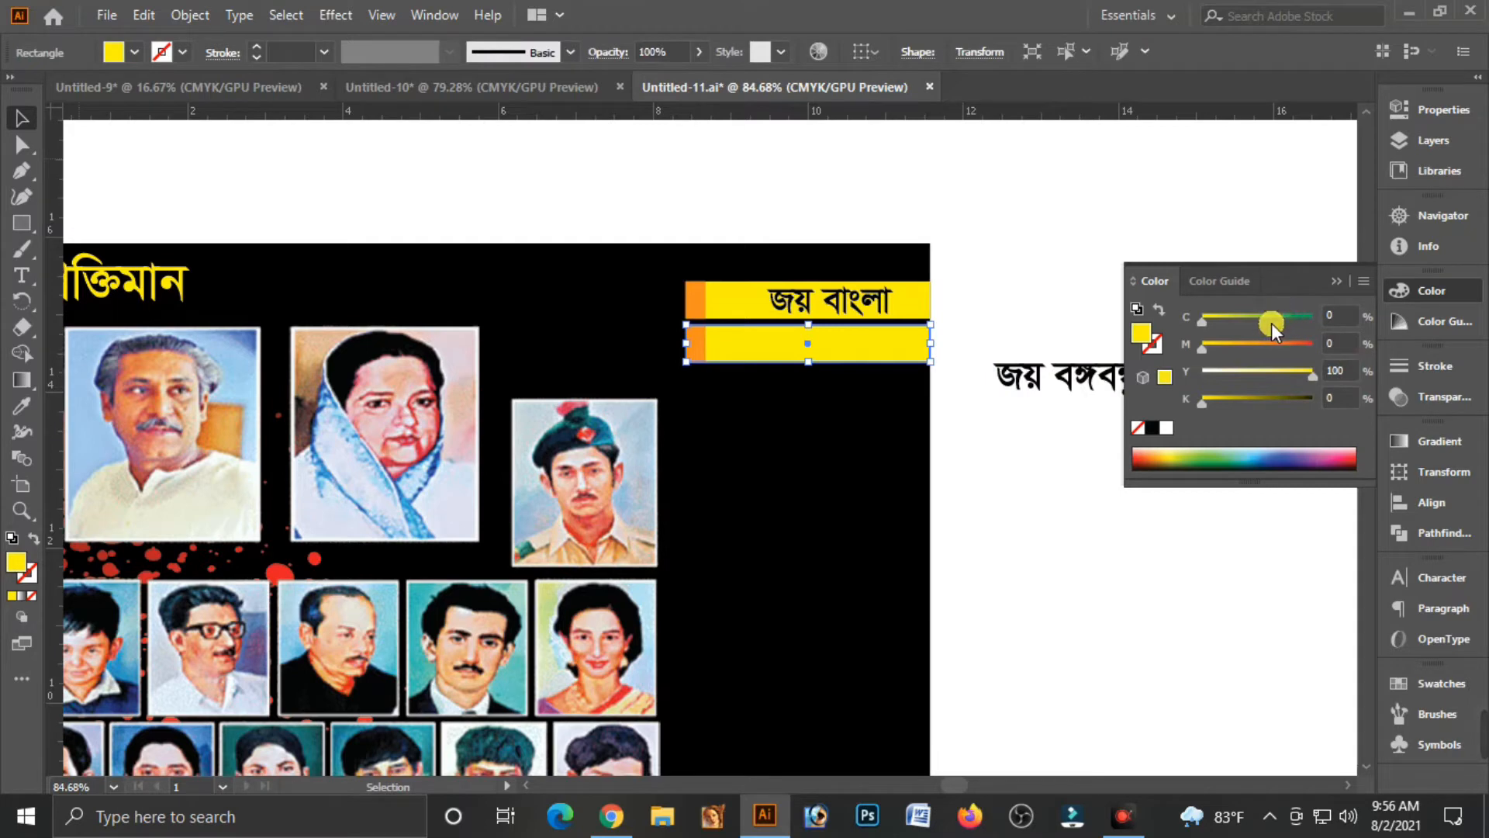
left_click_drag(1272, 323, 1314, 318)
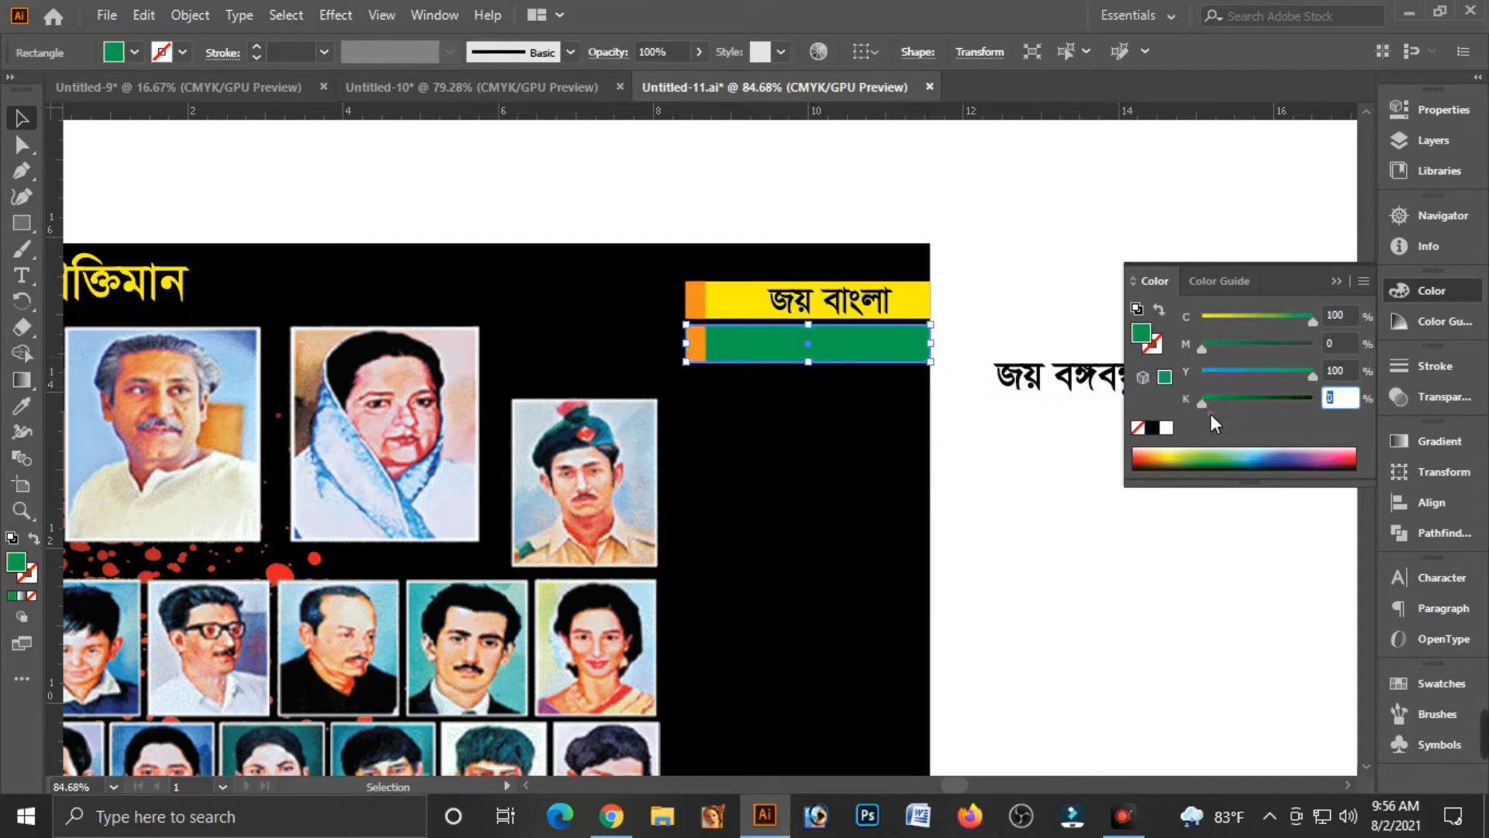
type("20")
key("Tab")
left_click(1001, 513)
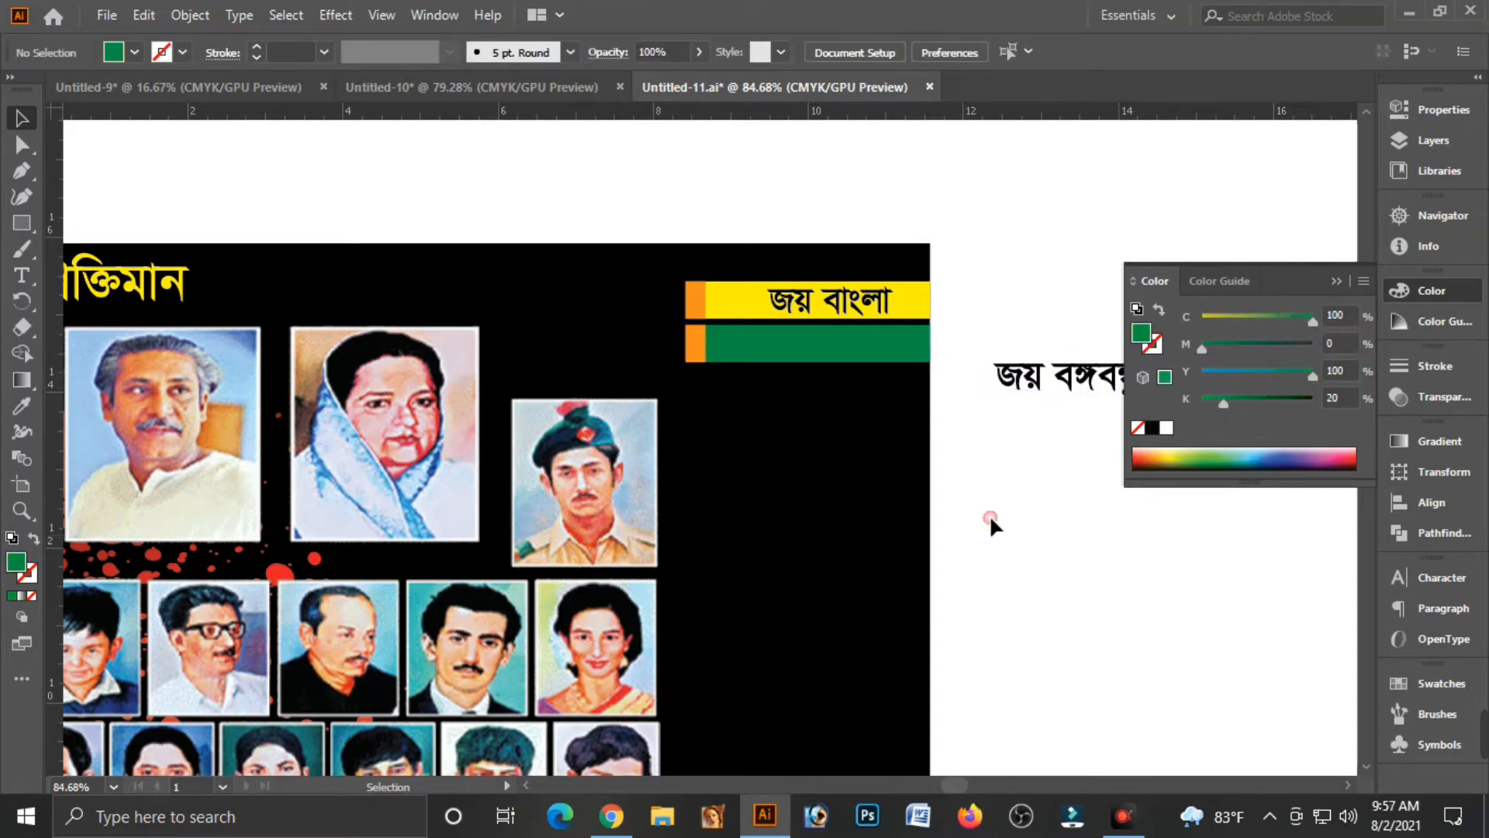
Step: Recolour the end block of the green strip light green with C 60, M 0, Y 100 and K 0
left_click(696, 342)
left_click_drag(1260, 348, 1269, 320)
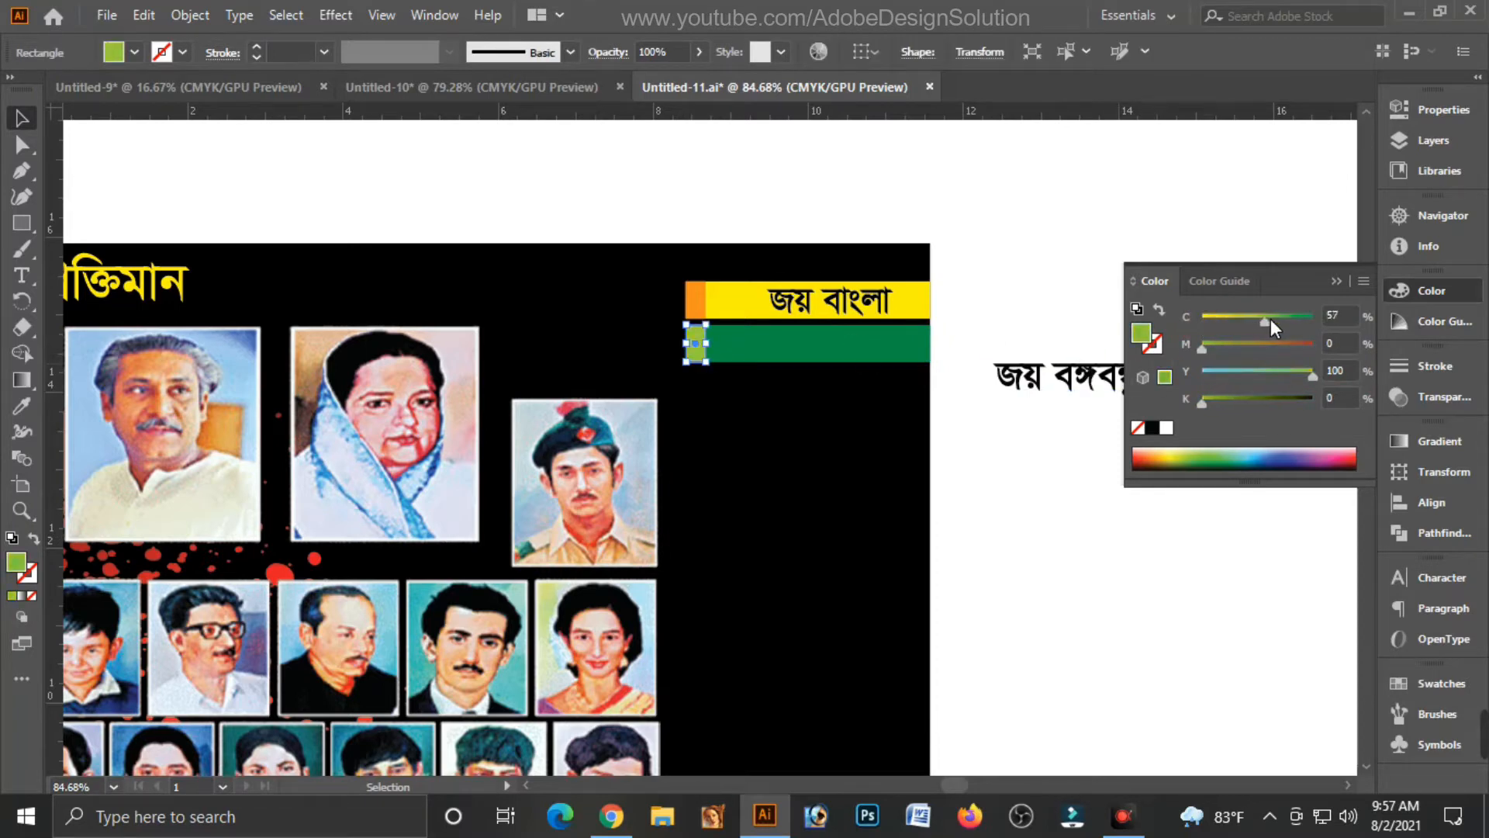
left_click(1344, 316)
type("60")
key("Tab")
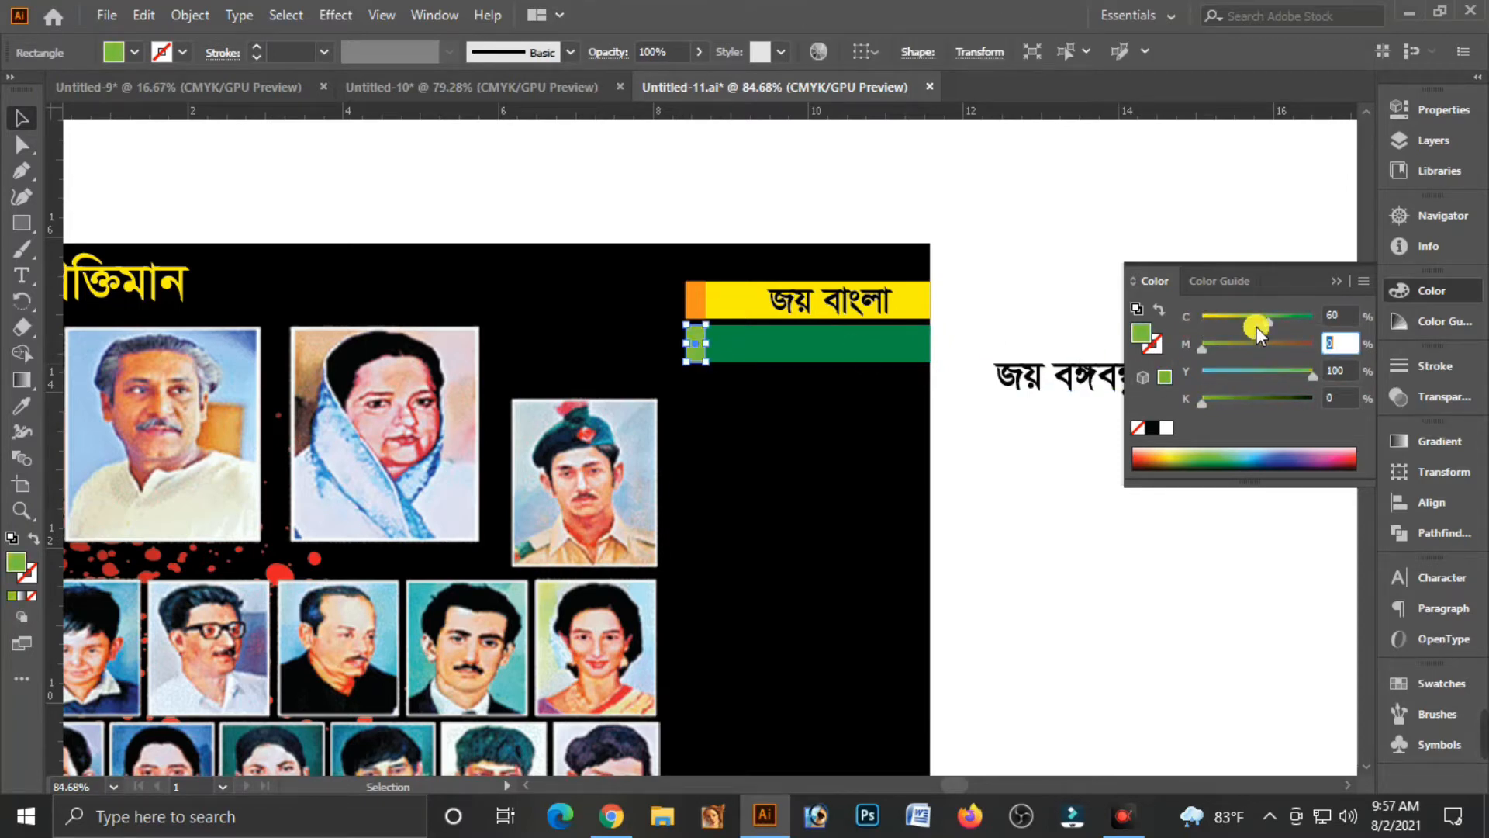
left_click(1085, 493)
Step: Place জয় বঙ্গবন্ধু on the green strip beneath জয় বাংলা and make the text white with K 0
left_click_drag(1074, 377, 891, 370)
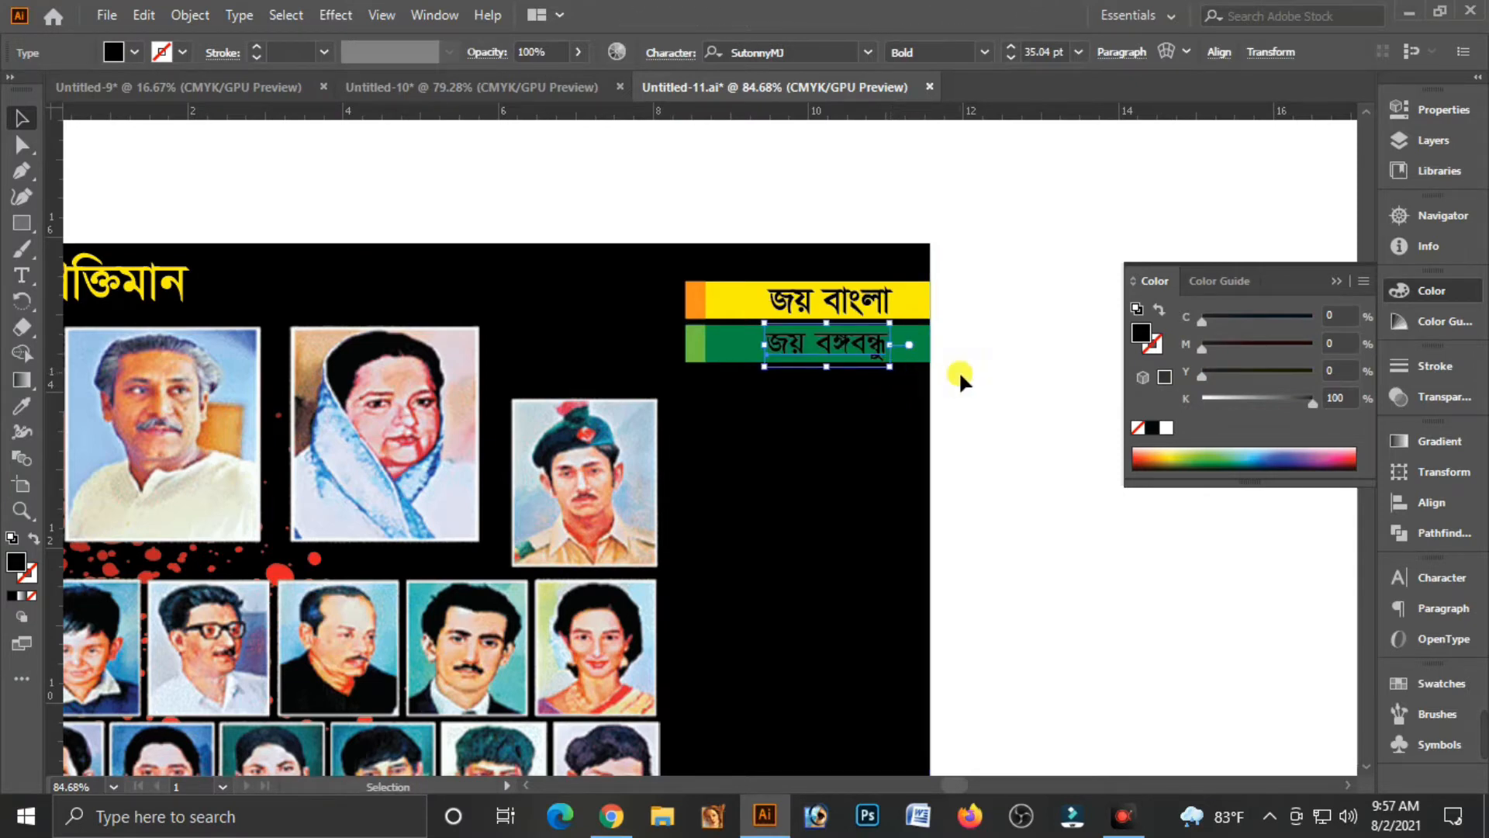
left_click_drag(1222, 403, 1201, 402)
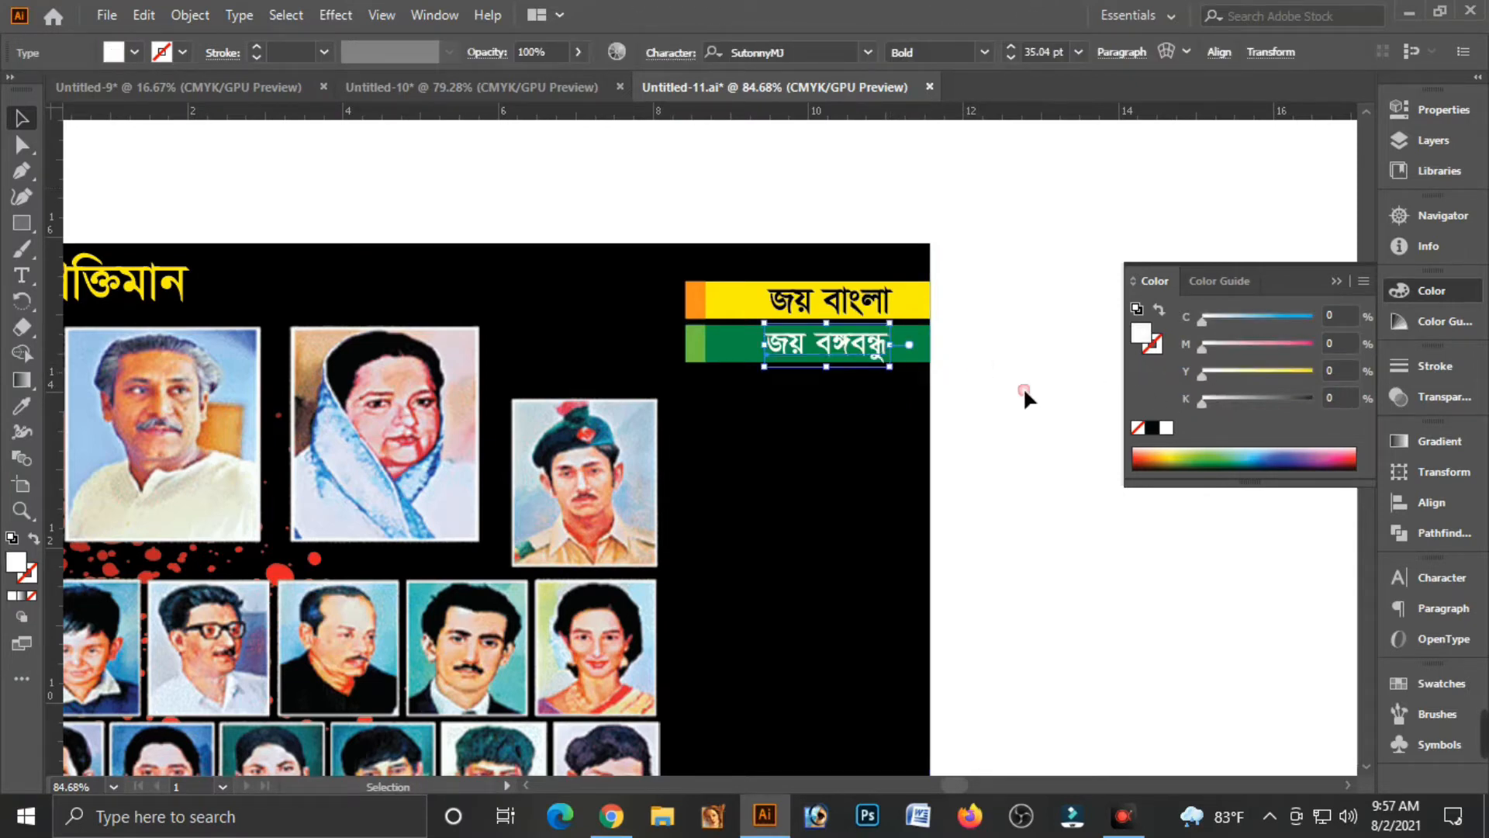
left_click(971, 381)
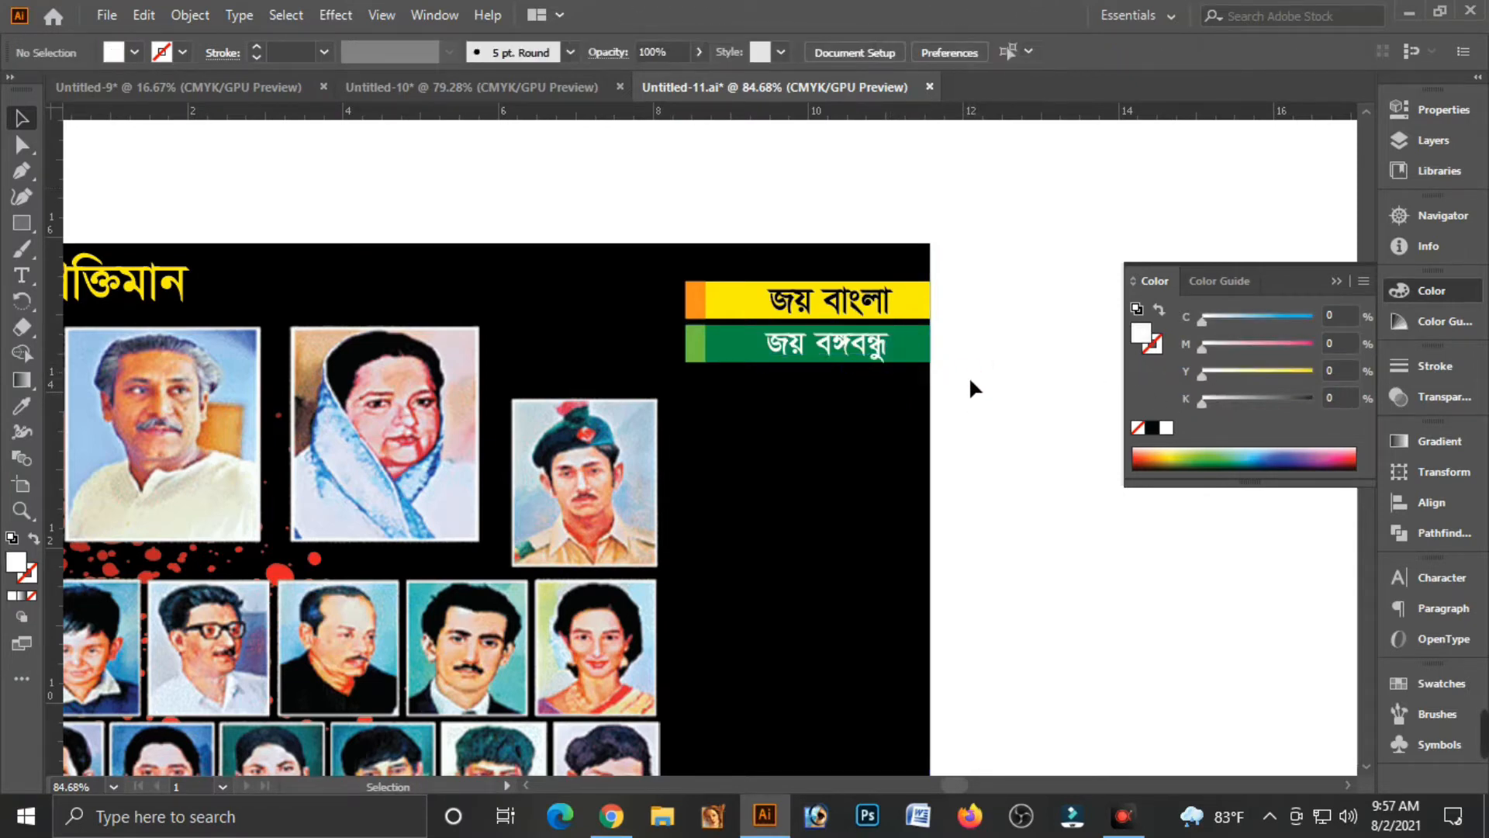
left_click(1337, 280)
Step: Check the two finished slogan strips in the context of the whole poster
key("ctrl+minus")
key("ctrl+minus")
key("ctrl+minus")
key("ctrl+minus")
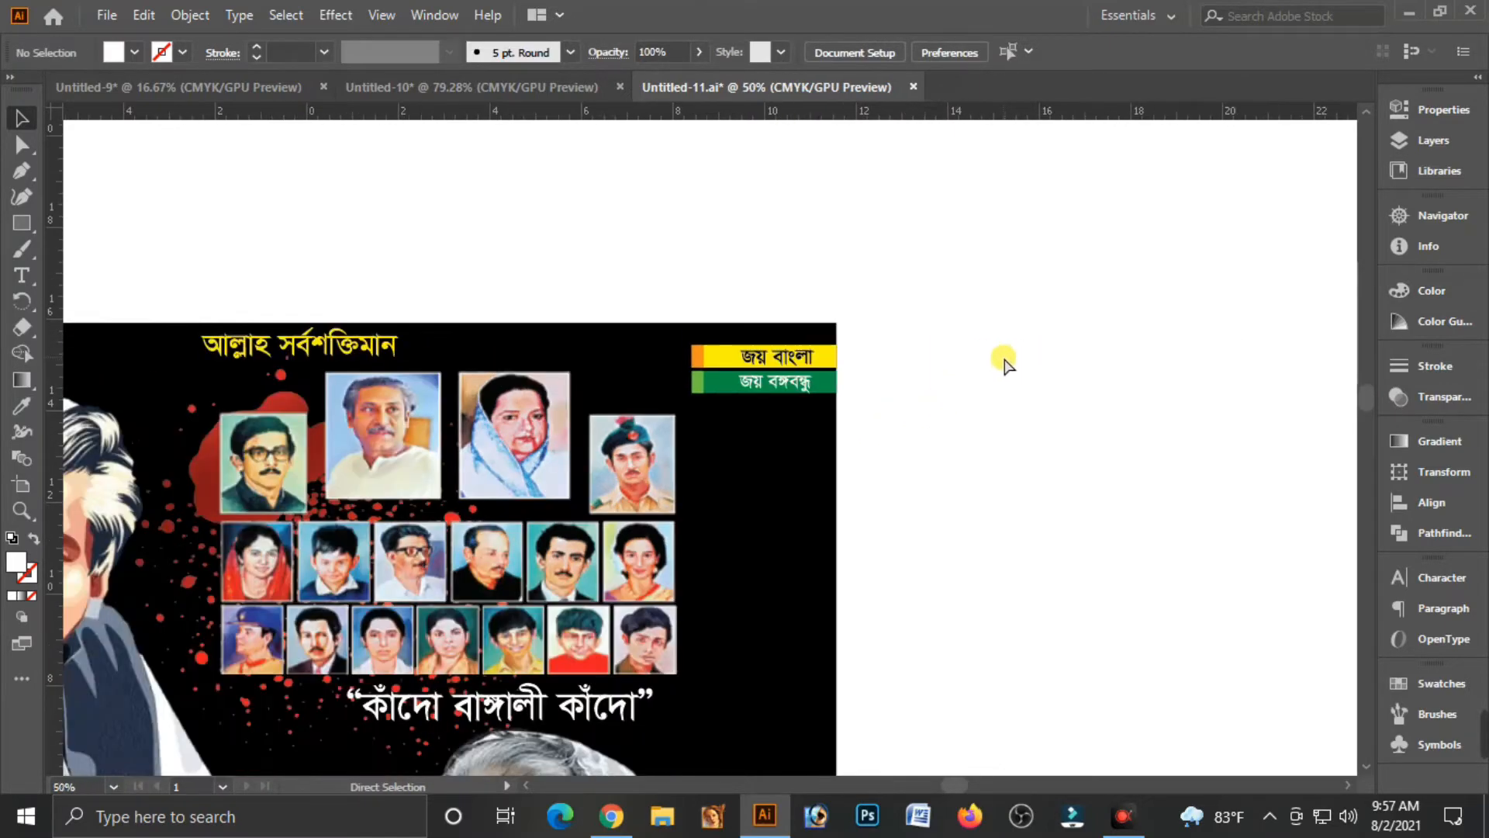
left_click_drag(944, 457, 1033, 311)
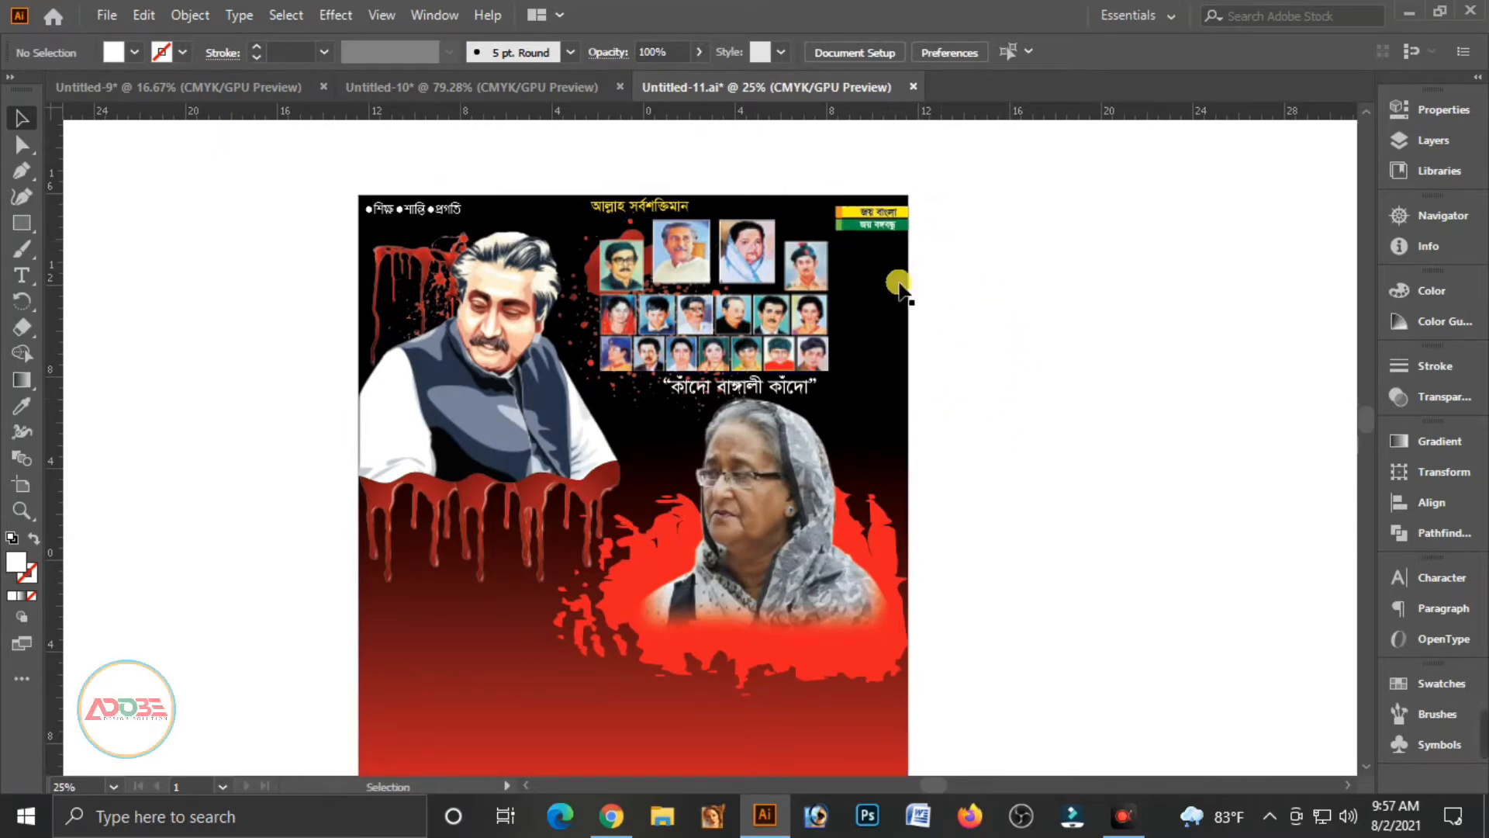
key("ctrl+minus")
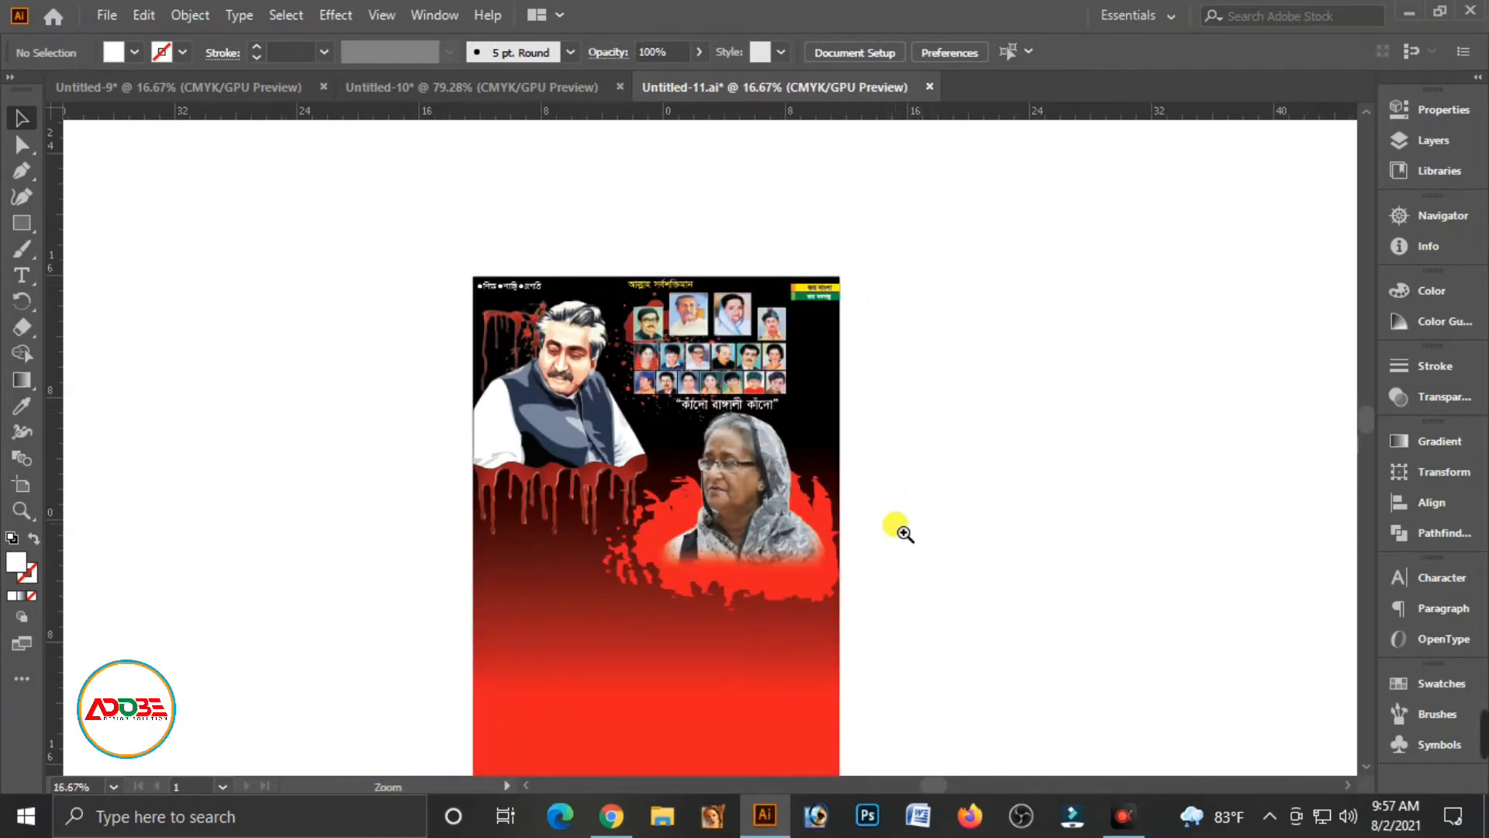
left_click_drag(900, 533, 880, 425)
left_click_drag(376, 166, 415, 259)
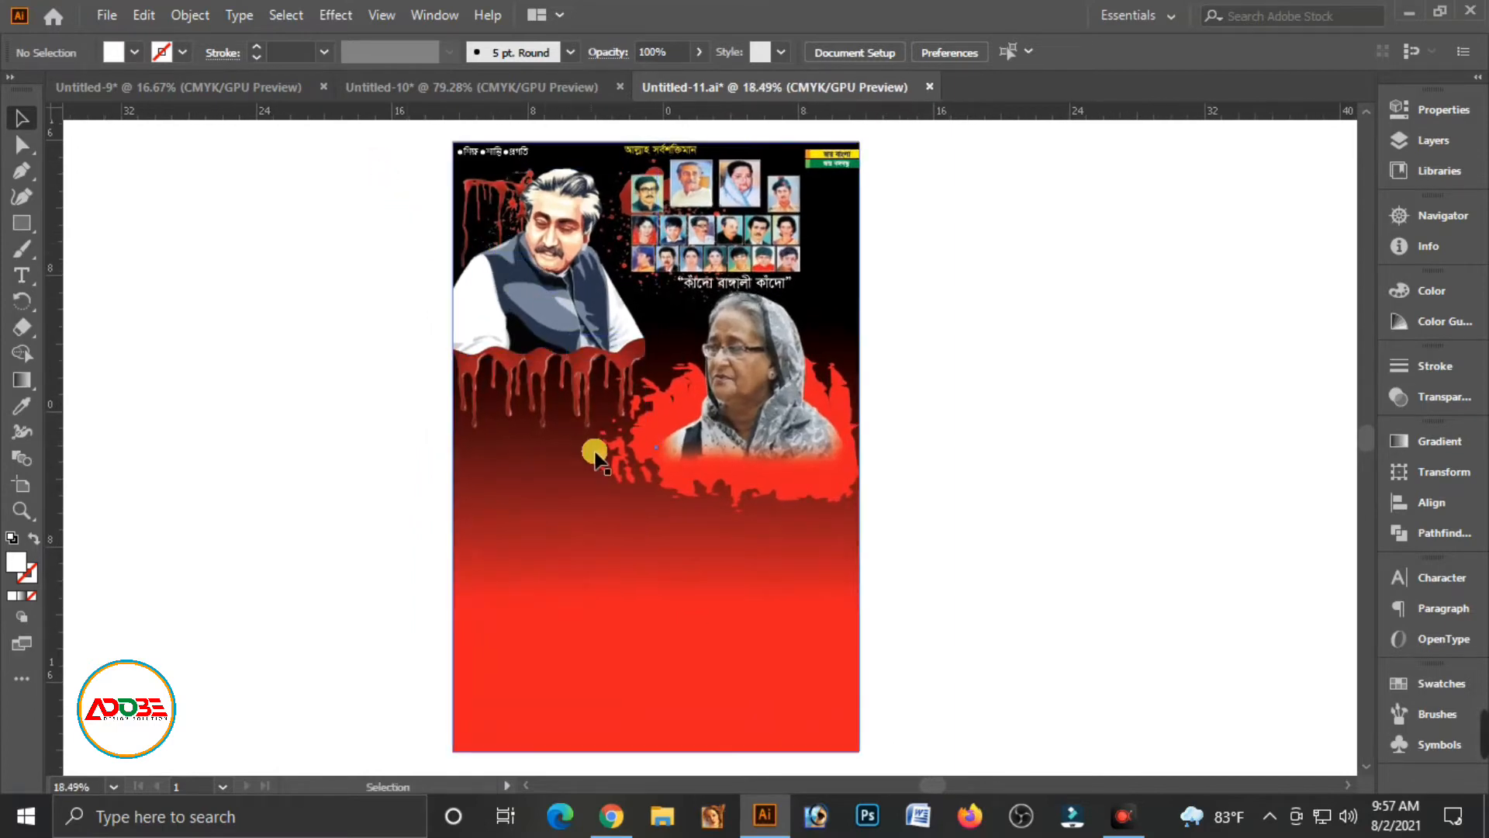
Step: Recolour the three round bullets of the শিক্ষা, শান্তি, প্রগতি line yellow with Y 100
left_click_drag(437, 148, 729, 249)
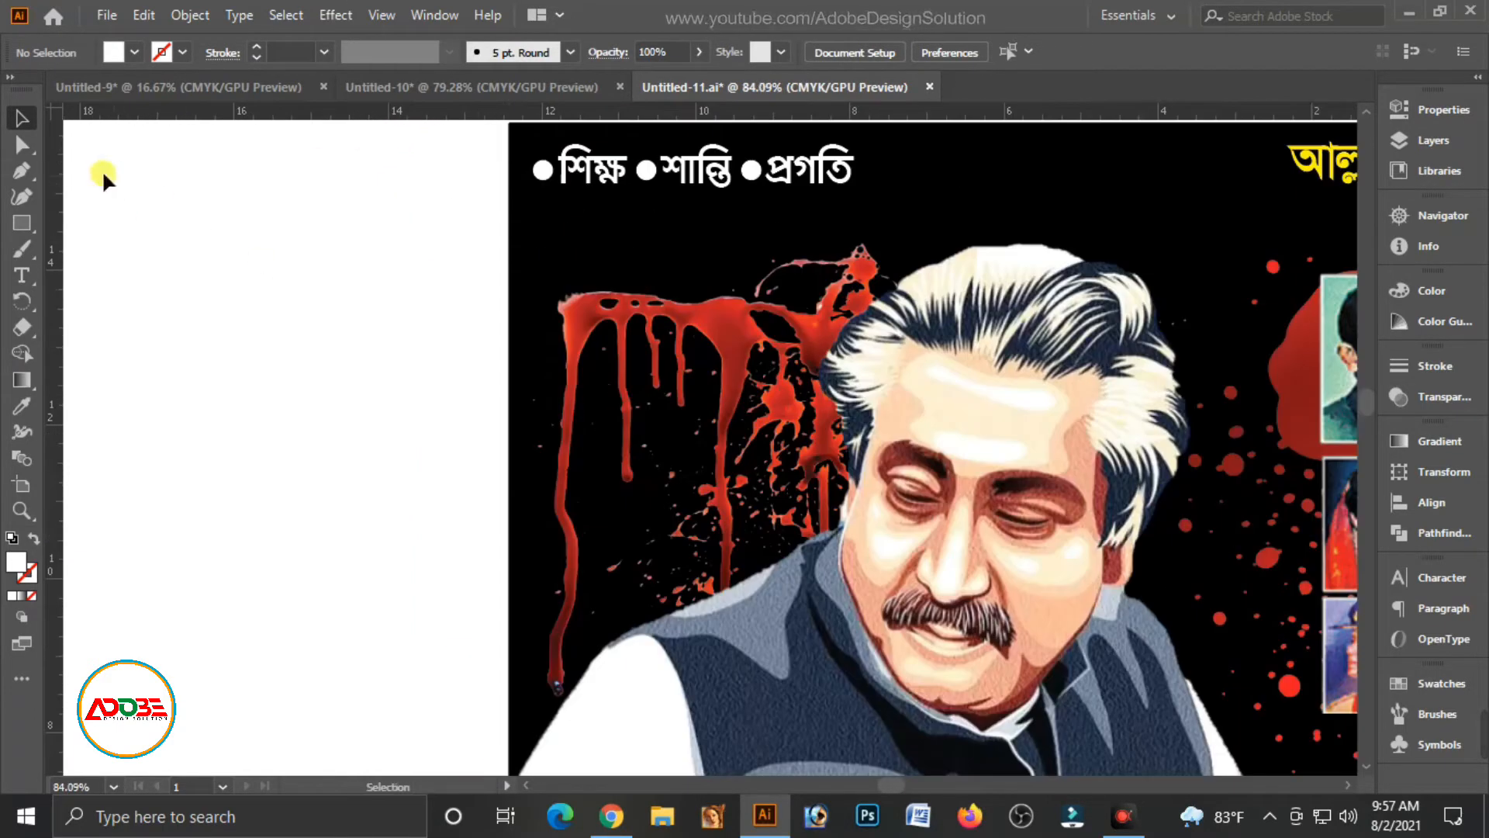
left_click(23, 145)
left_click(547, 173)
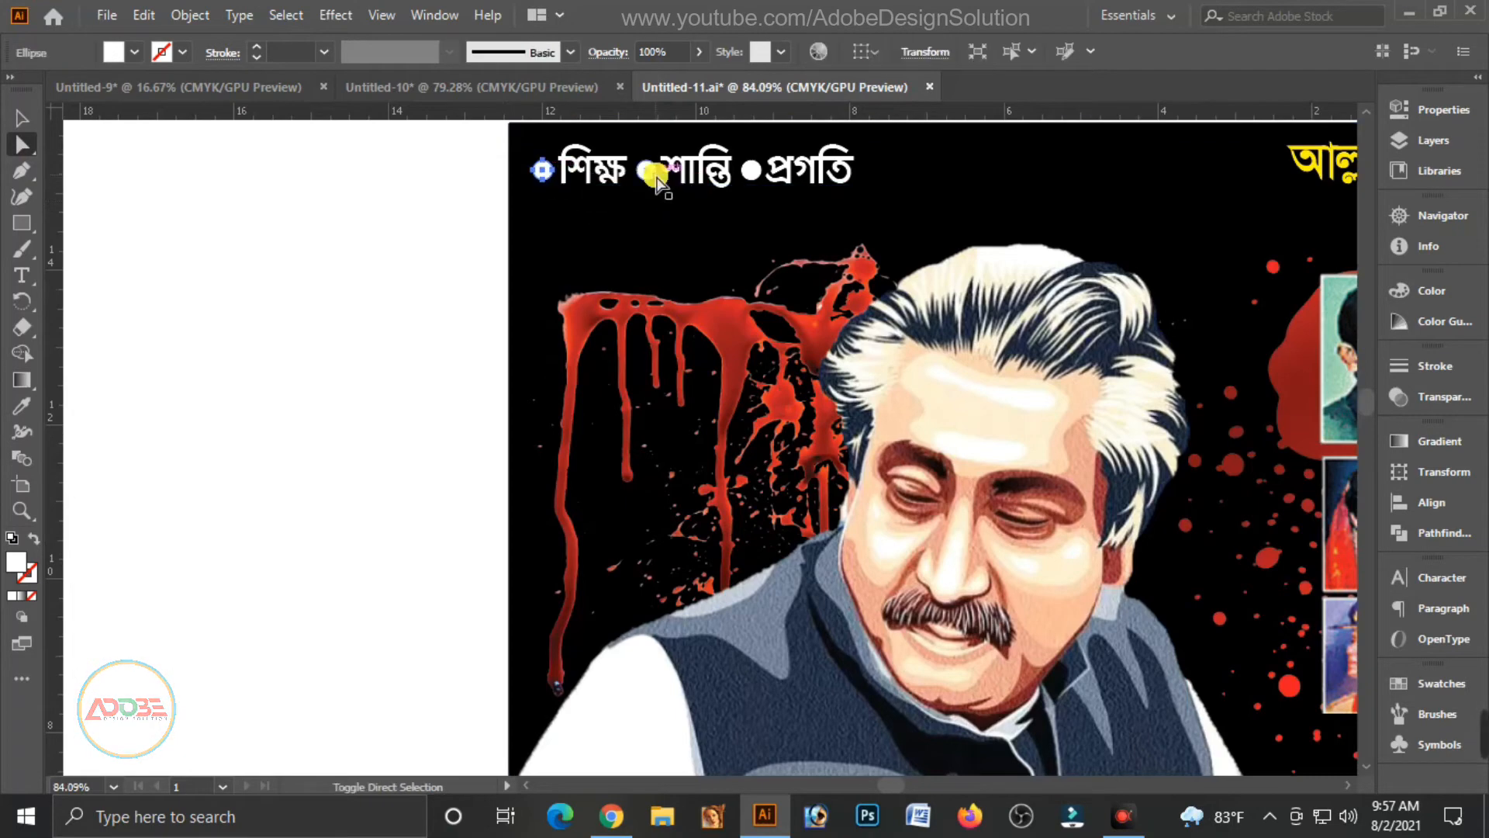
left_click(649, 172, "shift")
left_click(750, 170, "shift")
left_click(1432, 290)
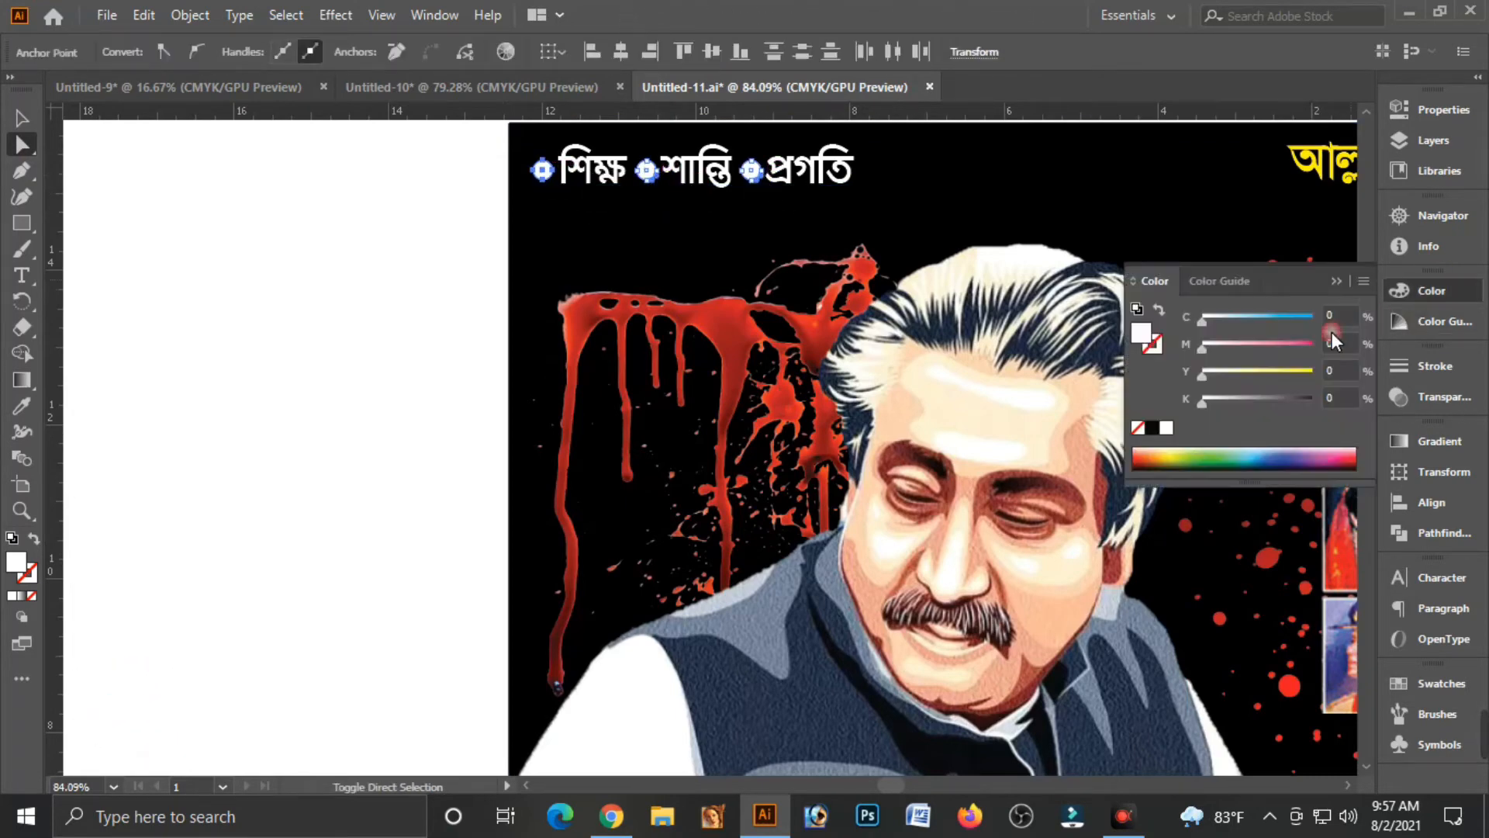
left_click_drag(1274, 373, 1315, 372)
left_click(271, 367)
Step: Review the full poster layout and the empty red area below the portraits
key("ctrl+minus")
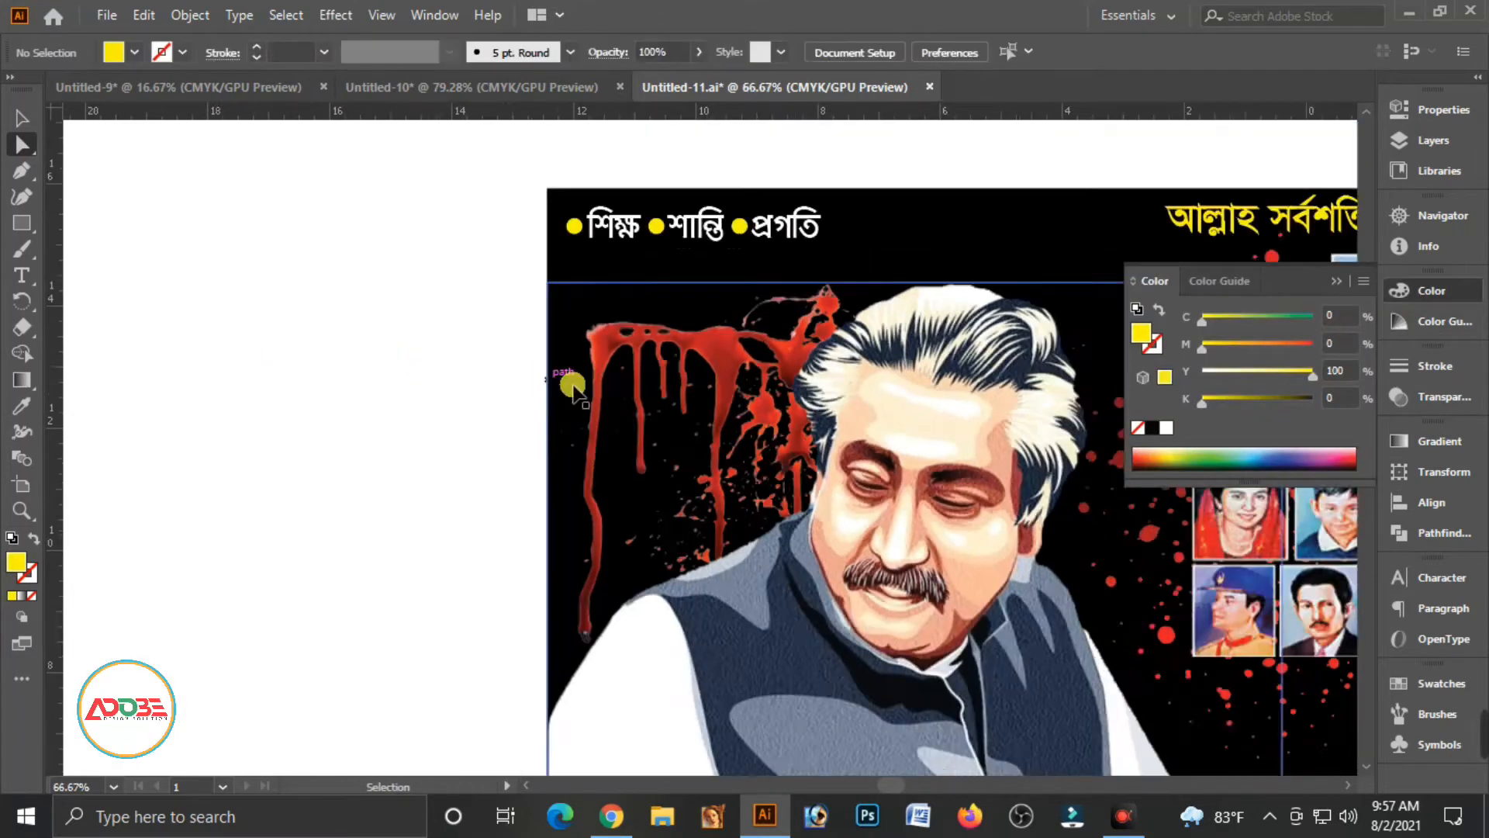
key("ctrl+minus")
key("ctrl+minus")
key("ctrl+minus")
key("ctrl+minus")
left_click(1338, 282)
left_click_drag(1124, 578, 1030, 402)
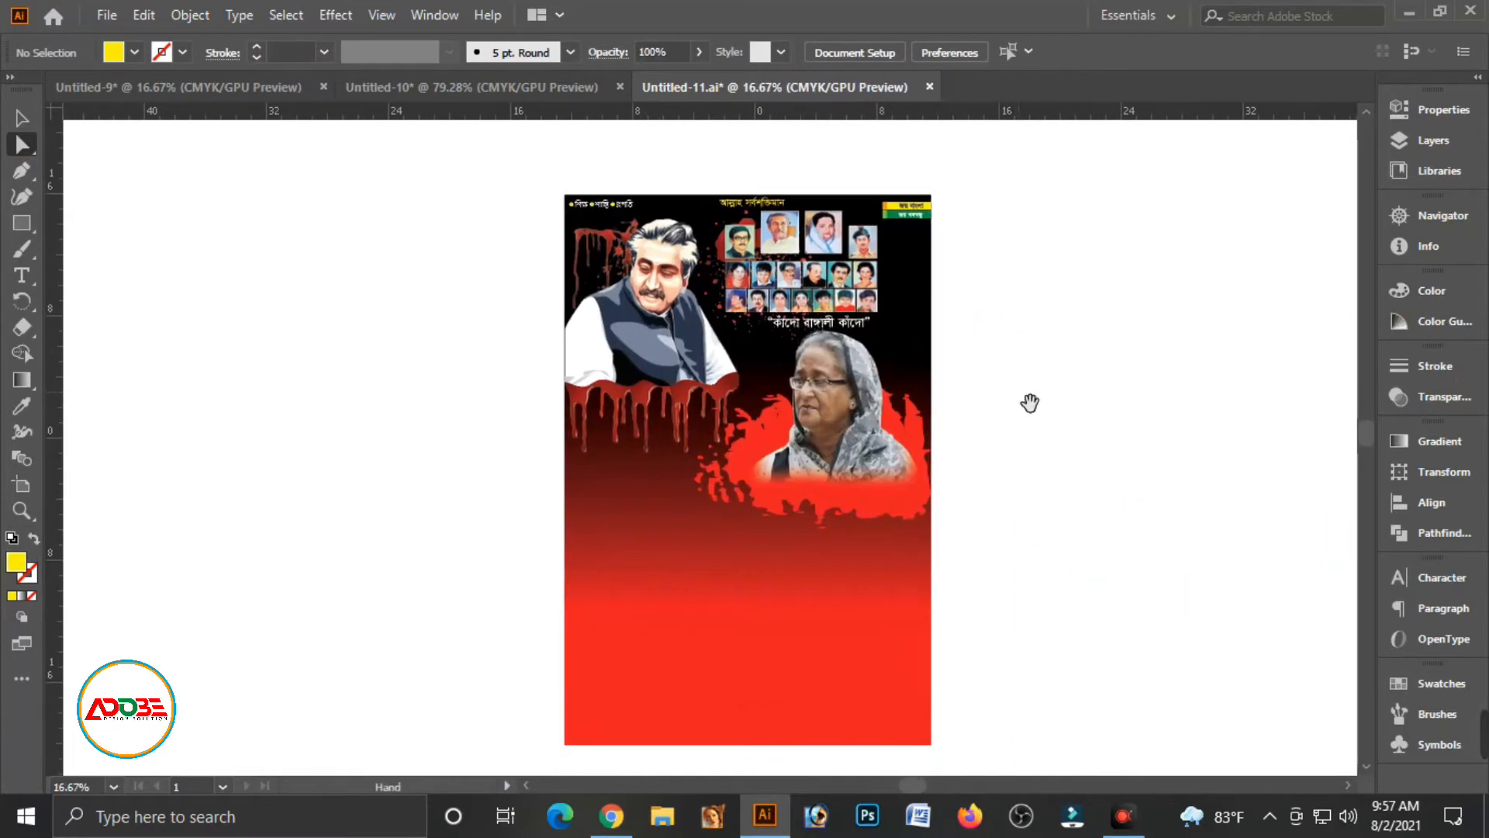
left_click_drag(378, 221, 493, 283)
left_click_drag(1217, 523, 1114, 484)
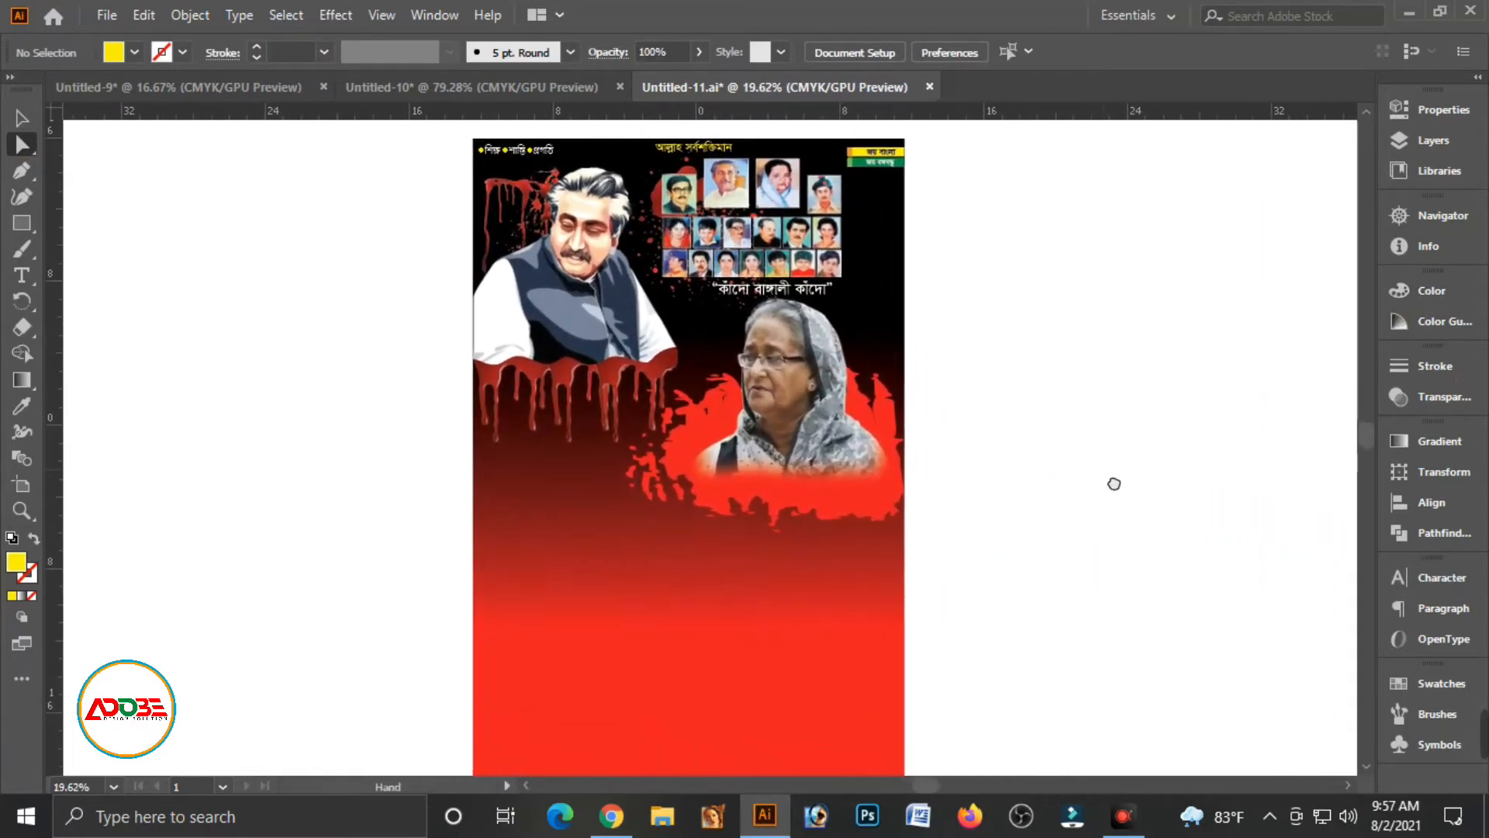
left_click(573, 563)
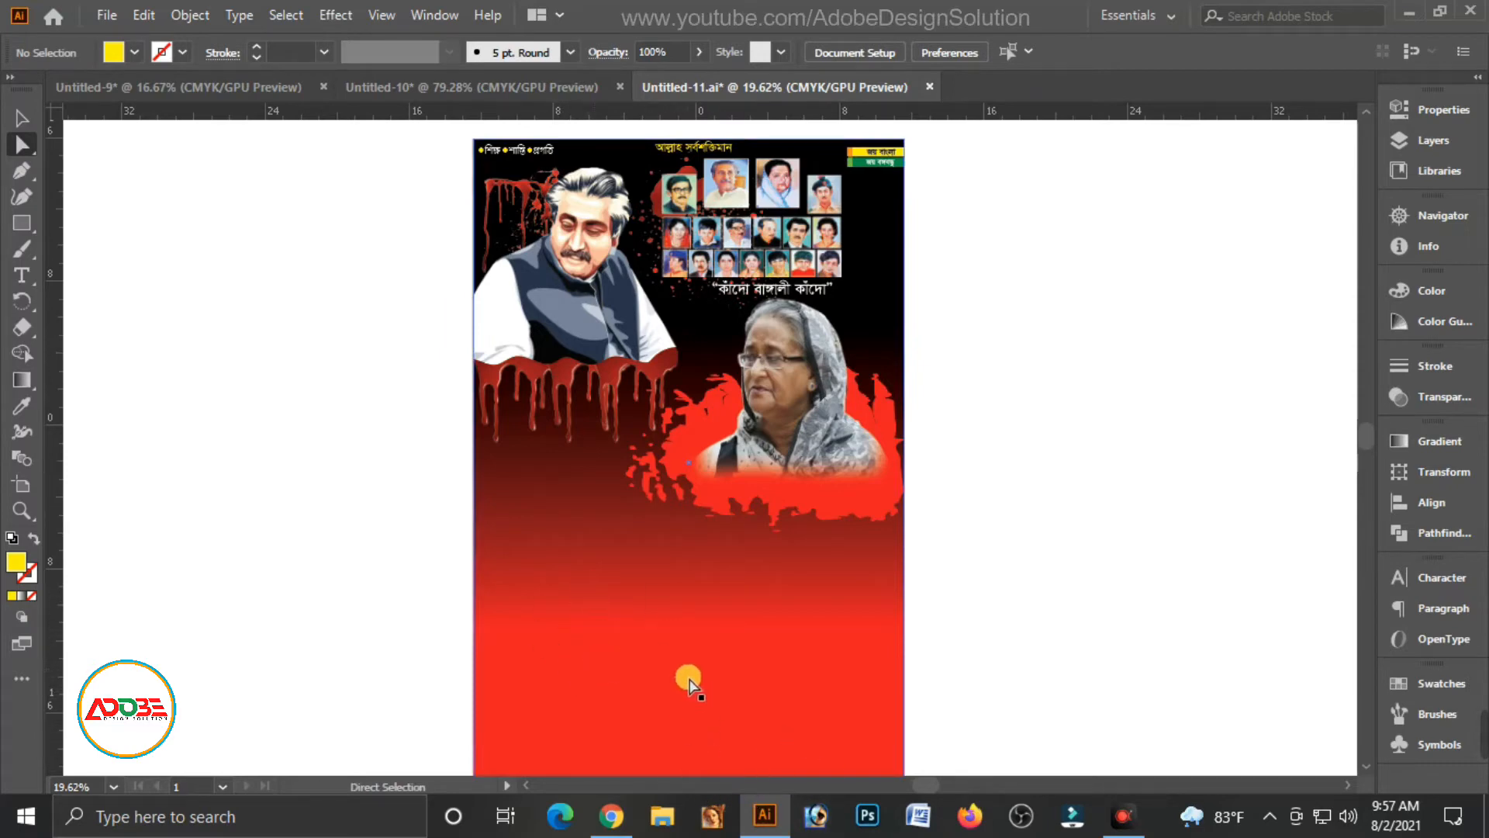
left_click(21, 118)
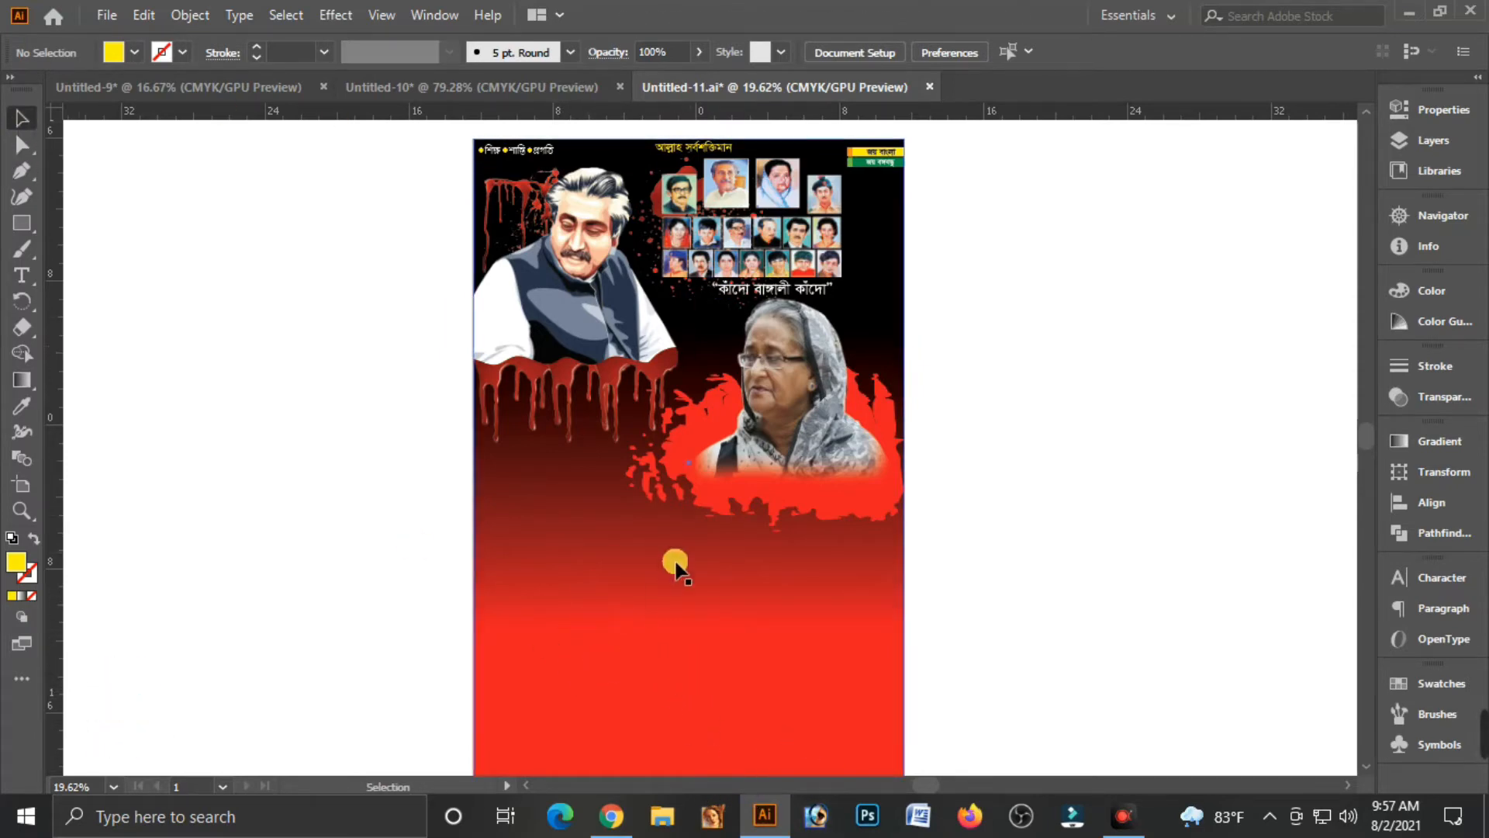
Step: Move all the ১৫ আগস্ট জাতীয় শোক দিবস and শ্রদ্ধাঞ্জলি tribute text from Untitled-10 into Untitled-11, placing it on the blank canvas right of the poster
left_click(454, 83)
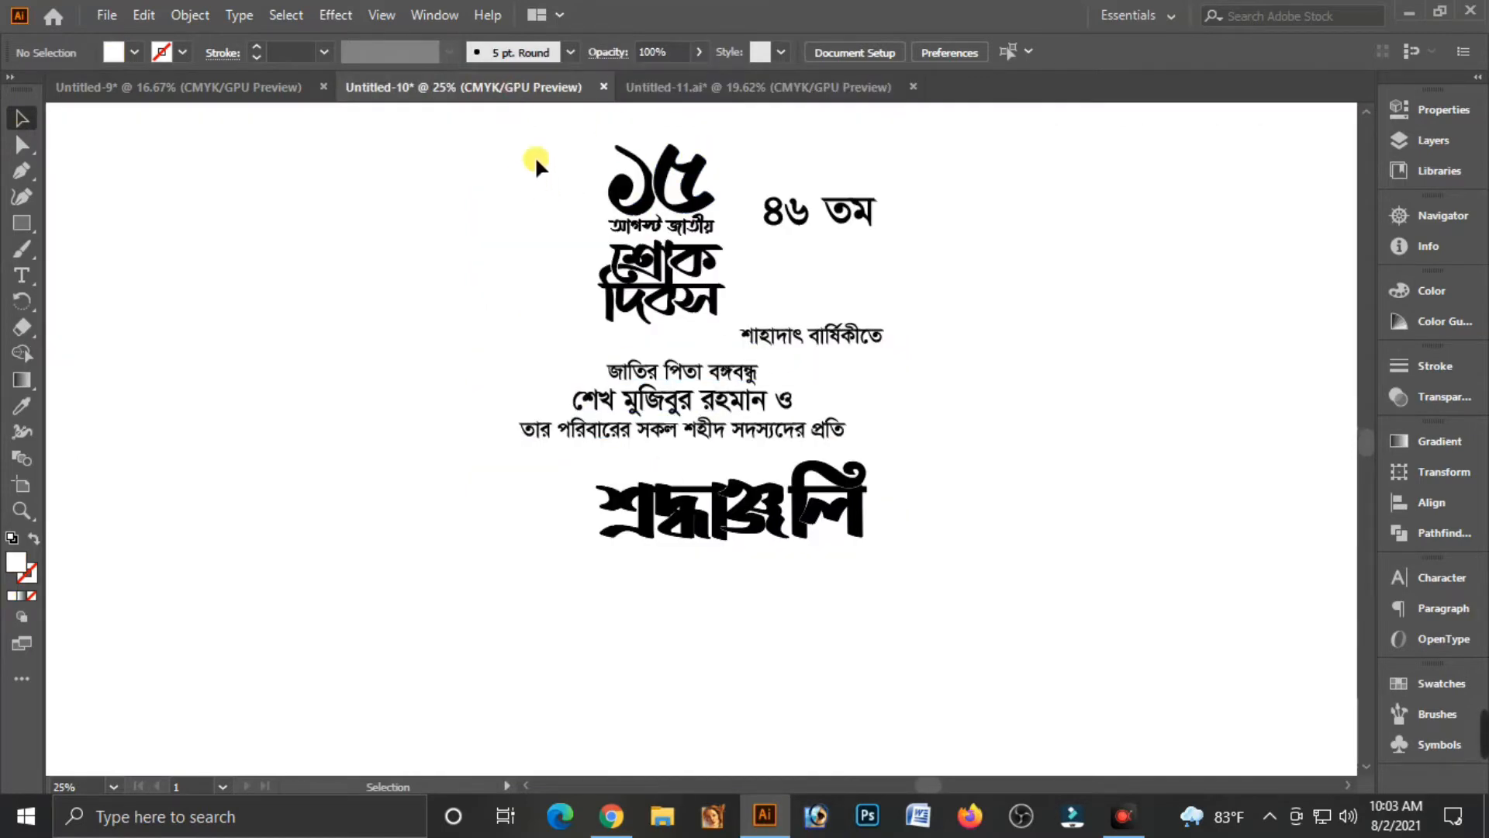
left_click_drag(535, 159, 929, 611)
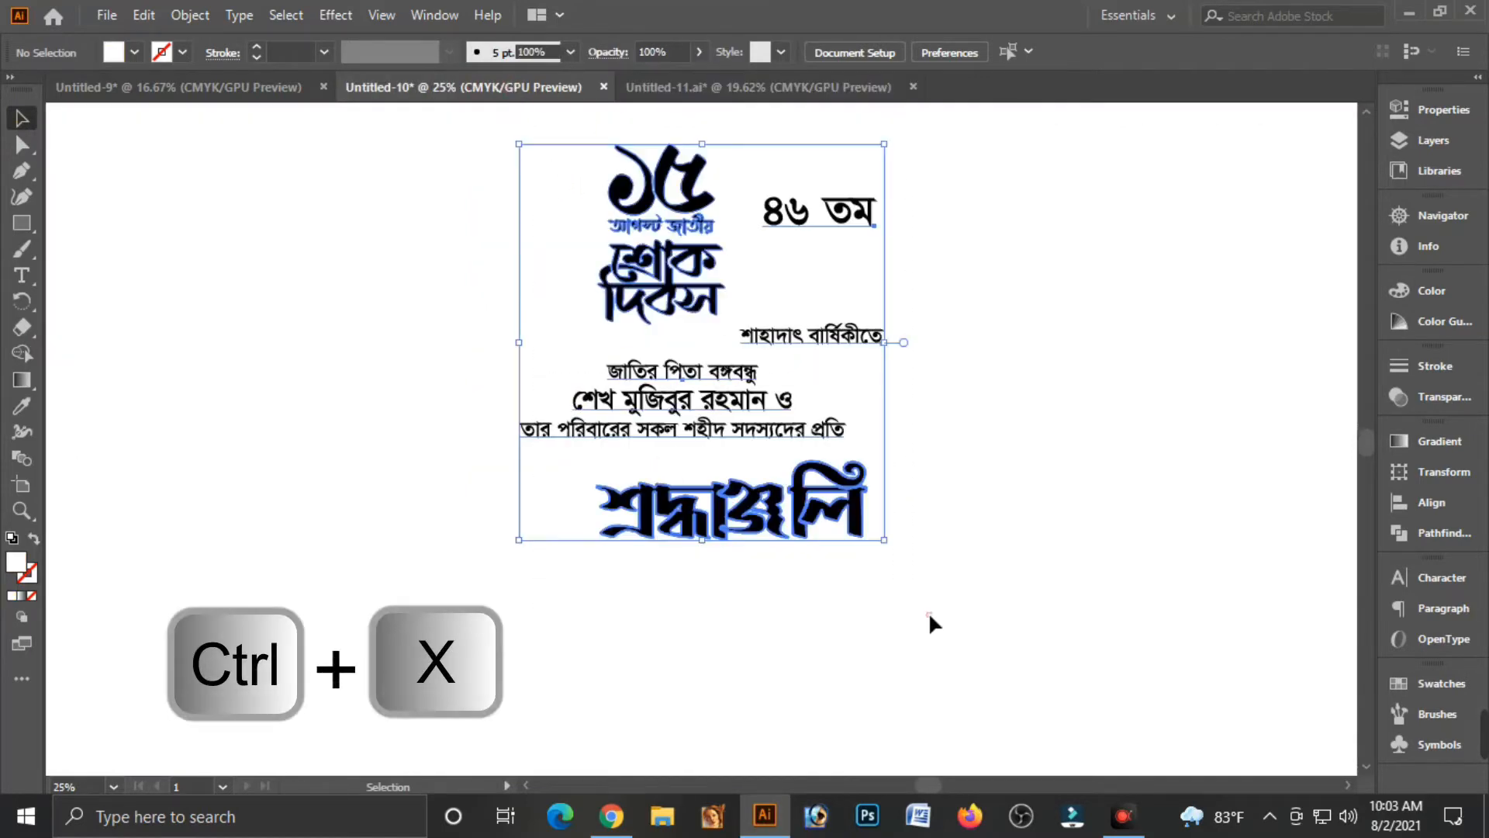
key("a")
key("ctrl+x")
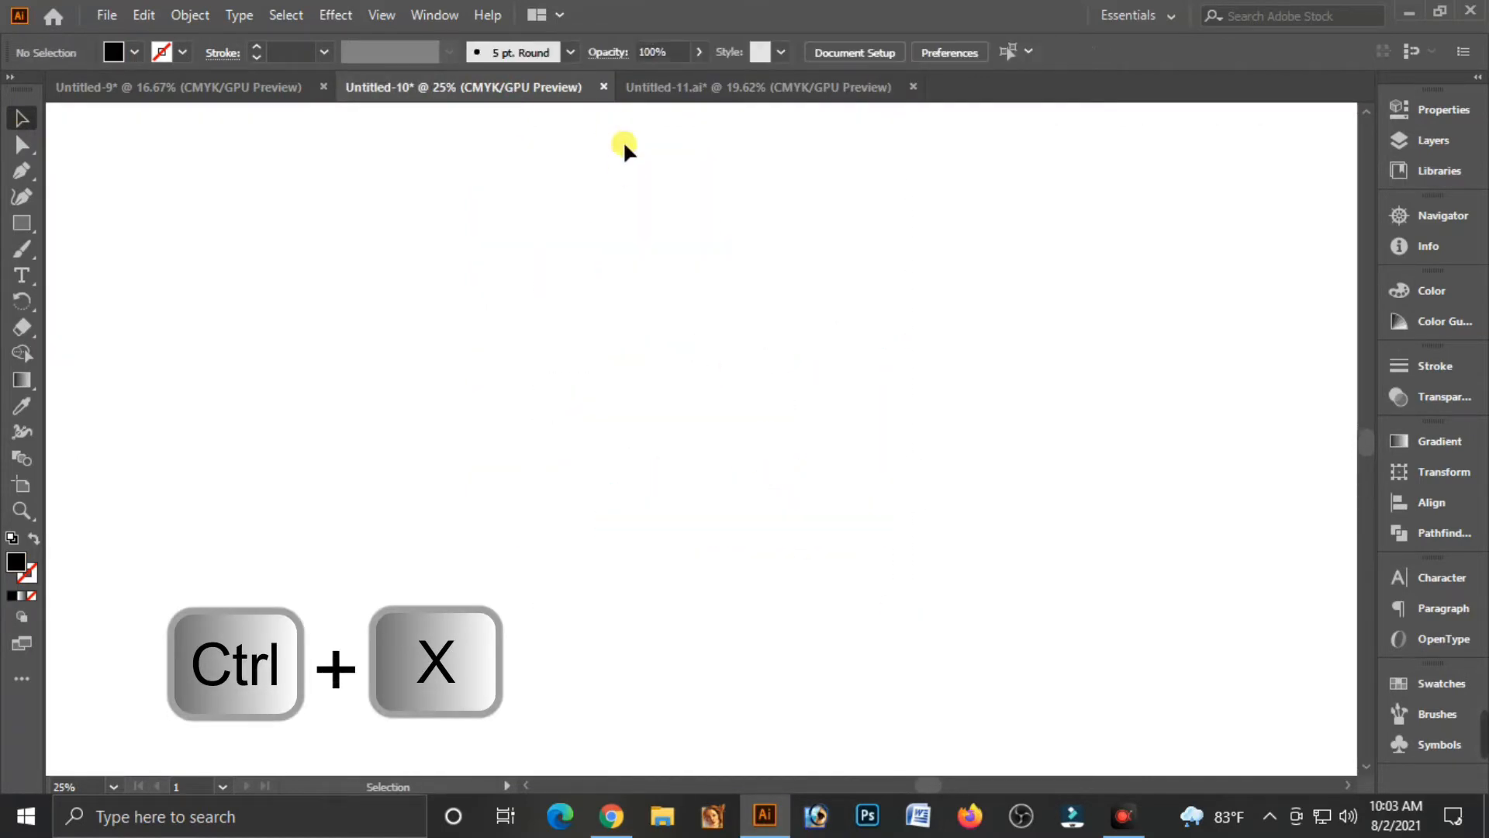
left_click(675, 88)
key("ctrl+v")
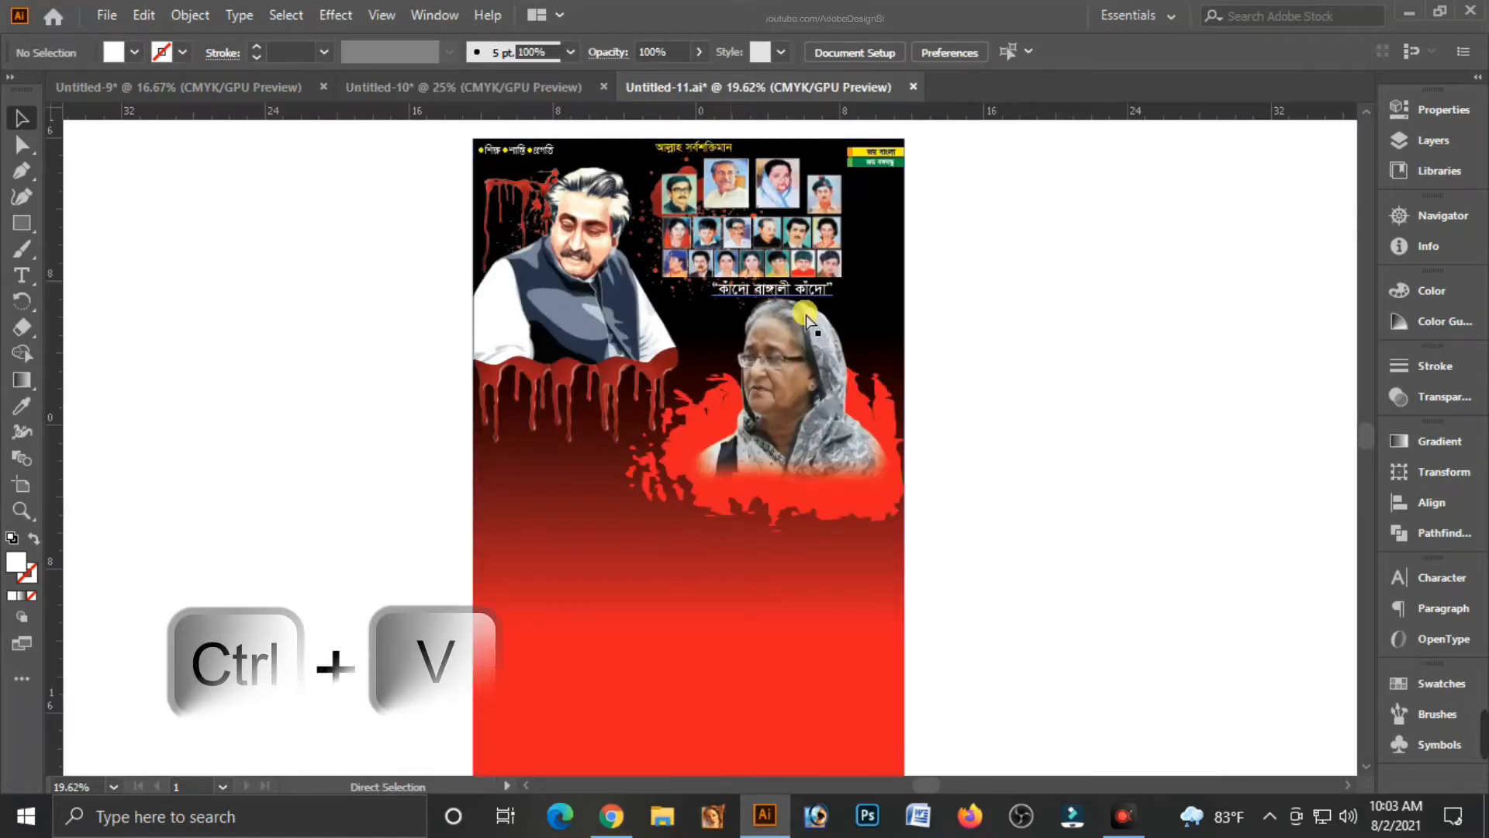
left_click_drag(673, 379, 1042, 420)
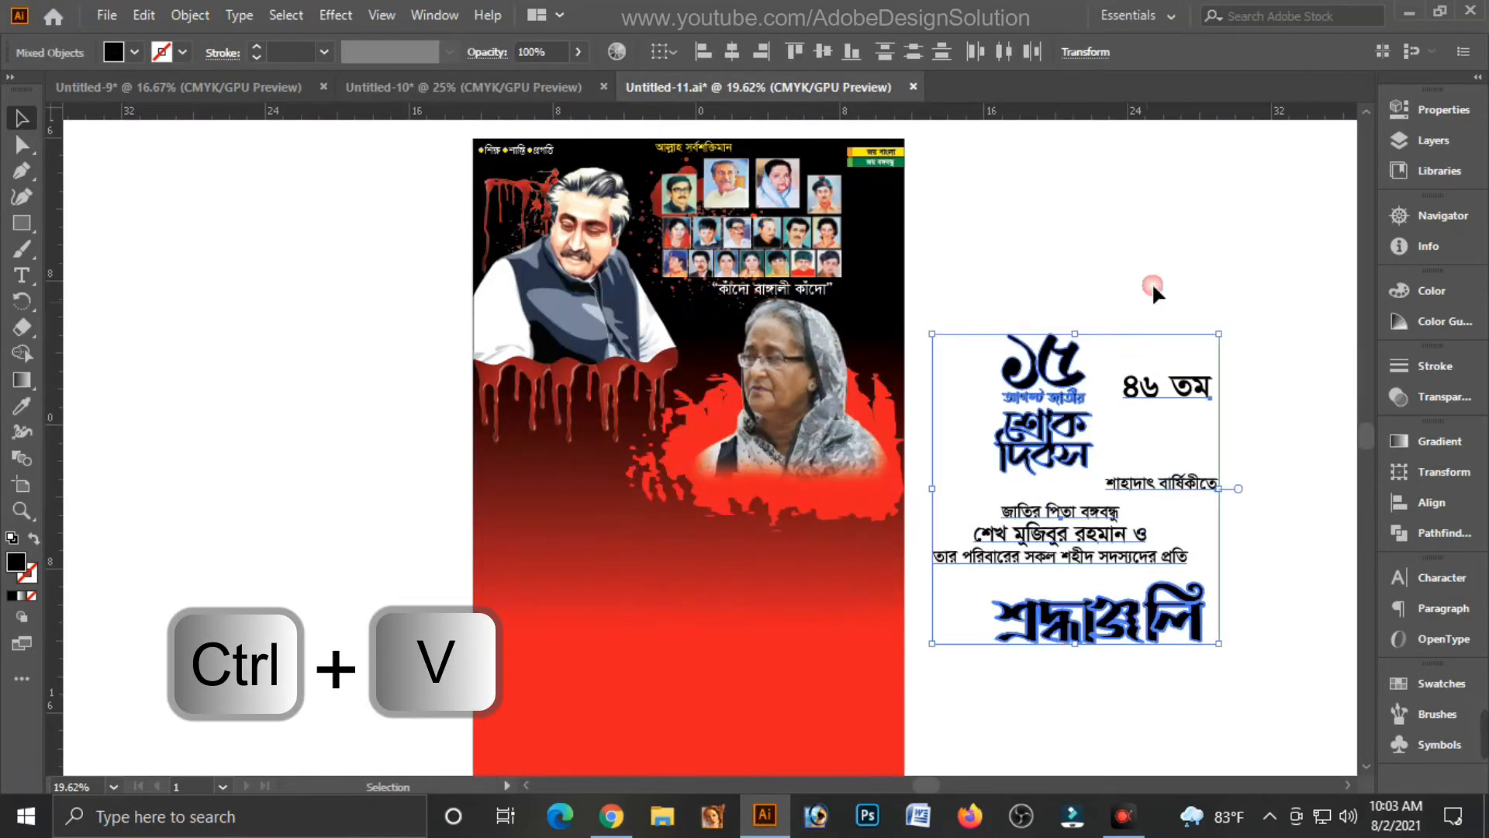
left_click(1153, 258)
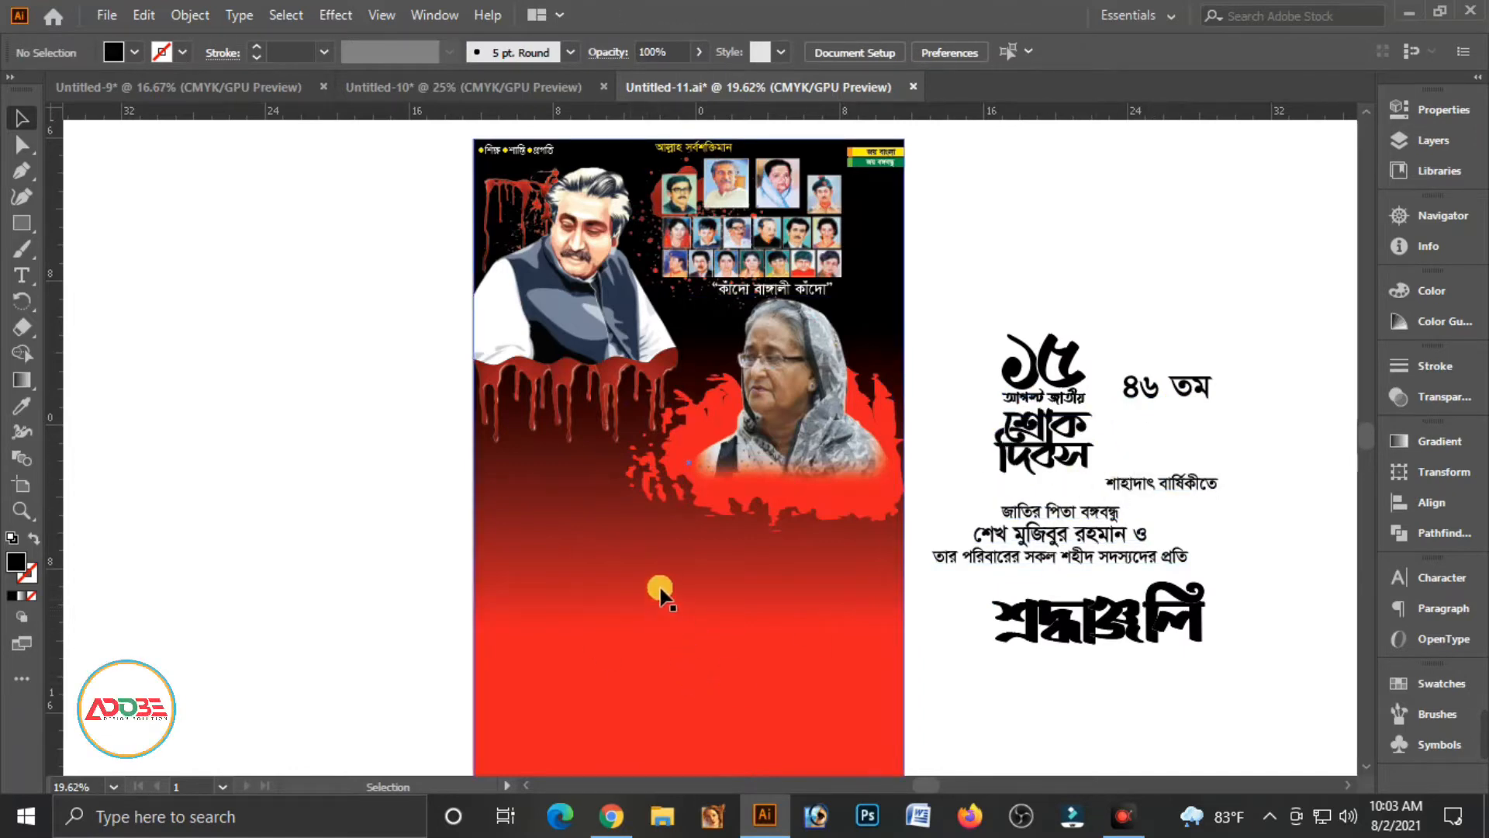
Step: Draw a black swallow-tailed banner about 5.5 in wide and 9 in tall with the Pen tool on the blank canvas left of the poster
key("space")
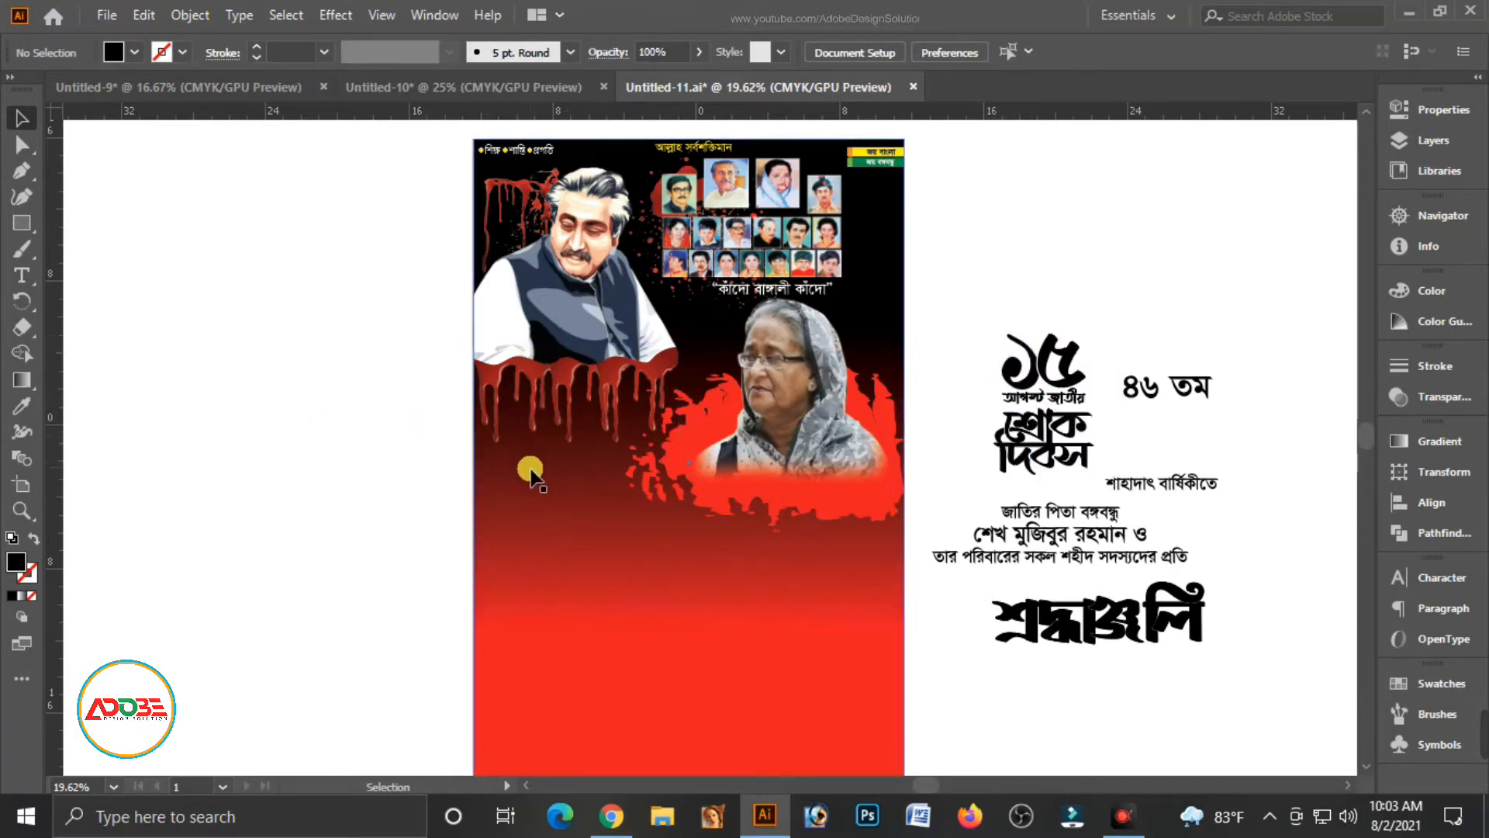
left_click(25, 174)
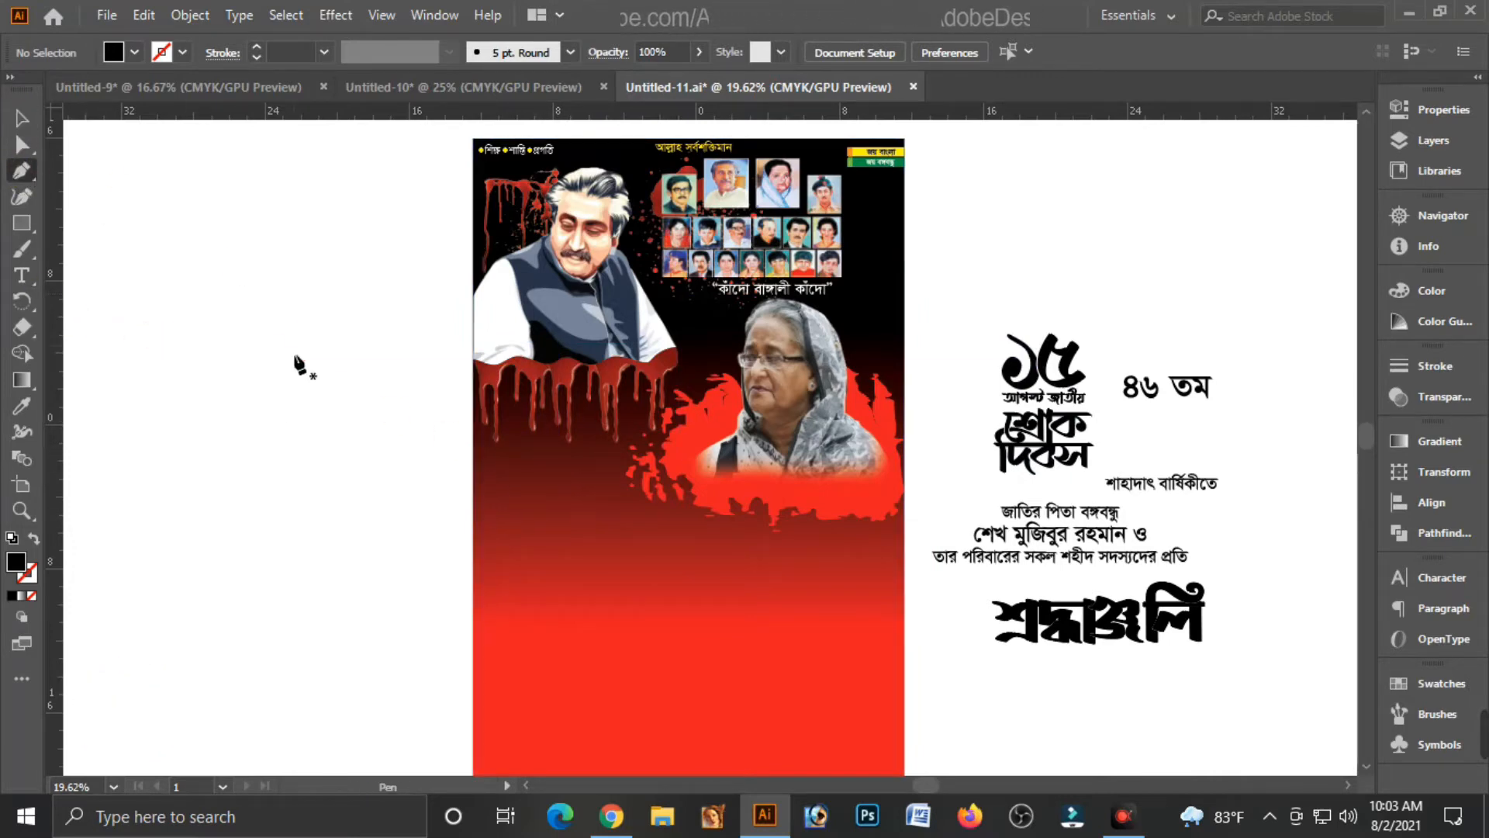
left_click(247, 522)
left_click(242, 683)
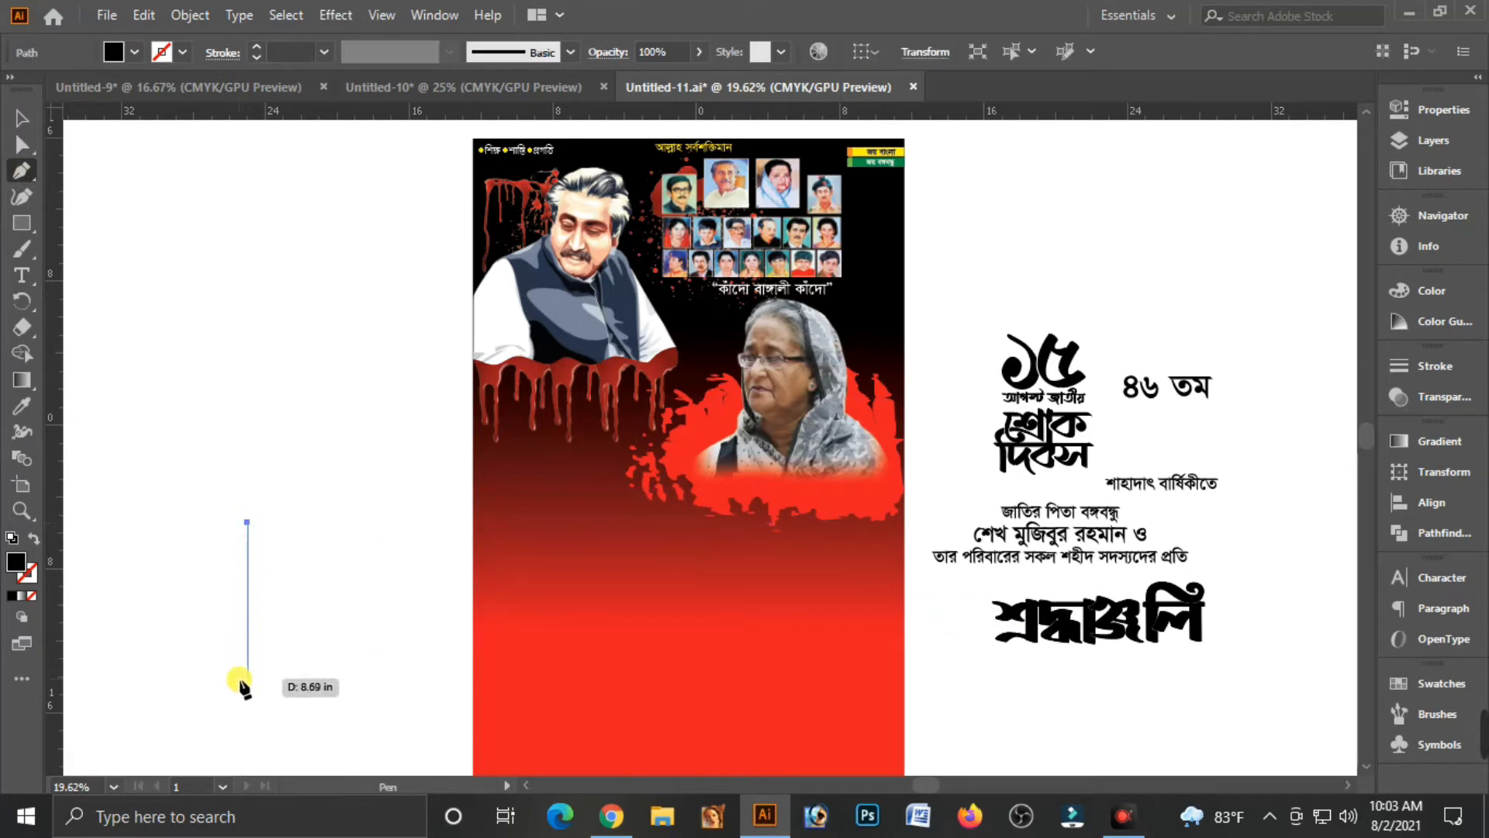
left_click(296, 630)
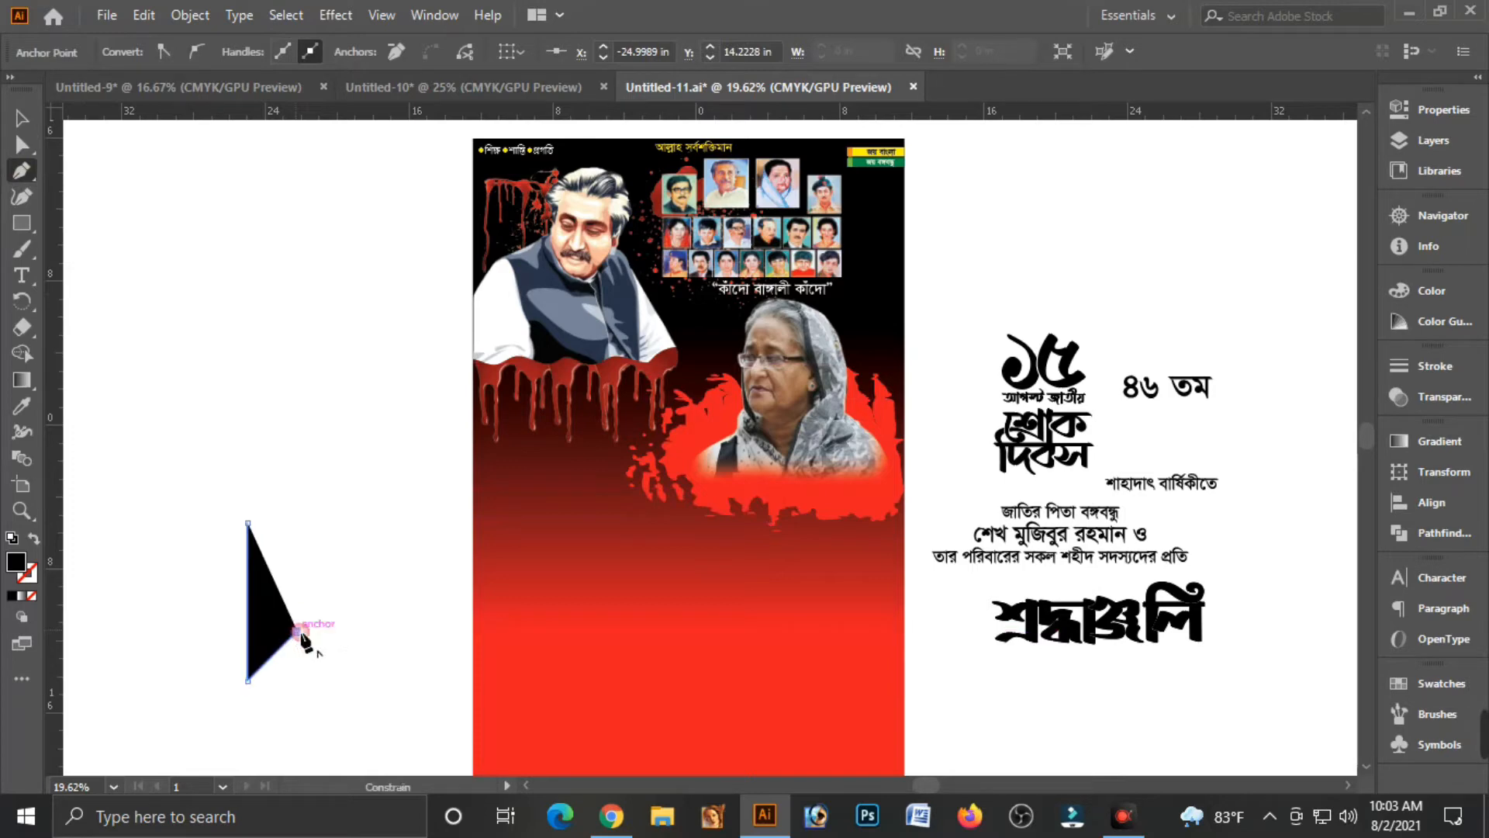
left_click(346, 680)
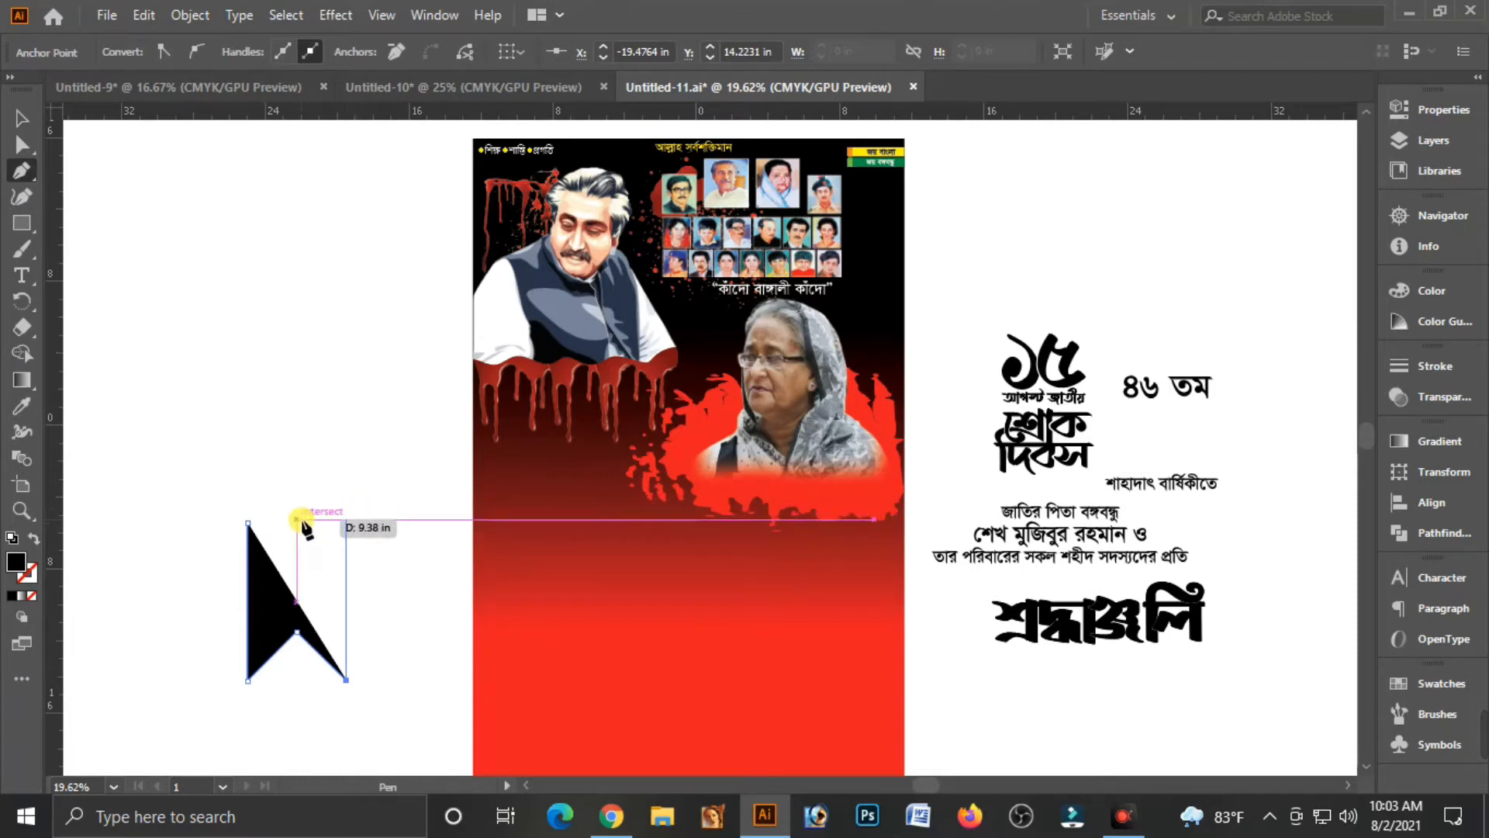
left_click(249, 523)
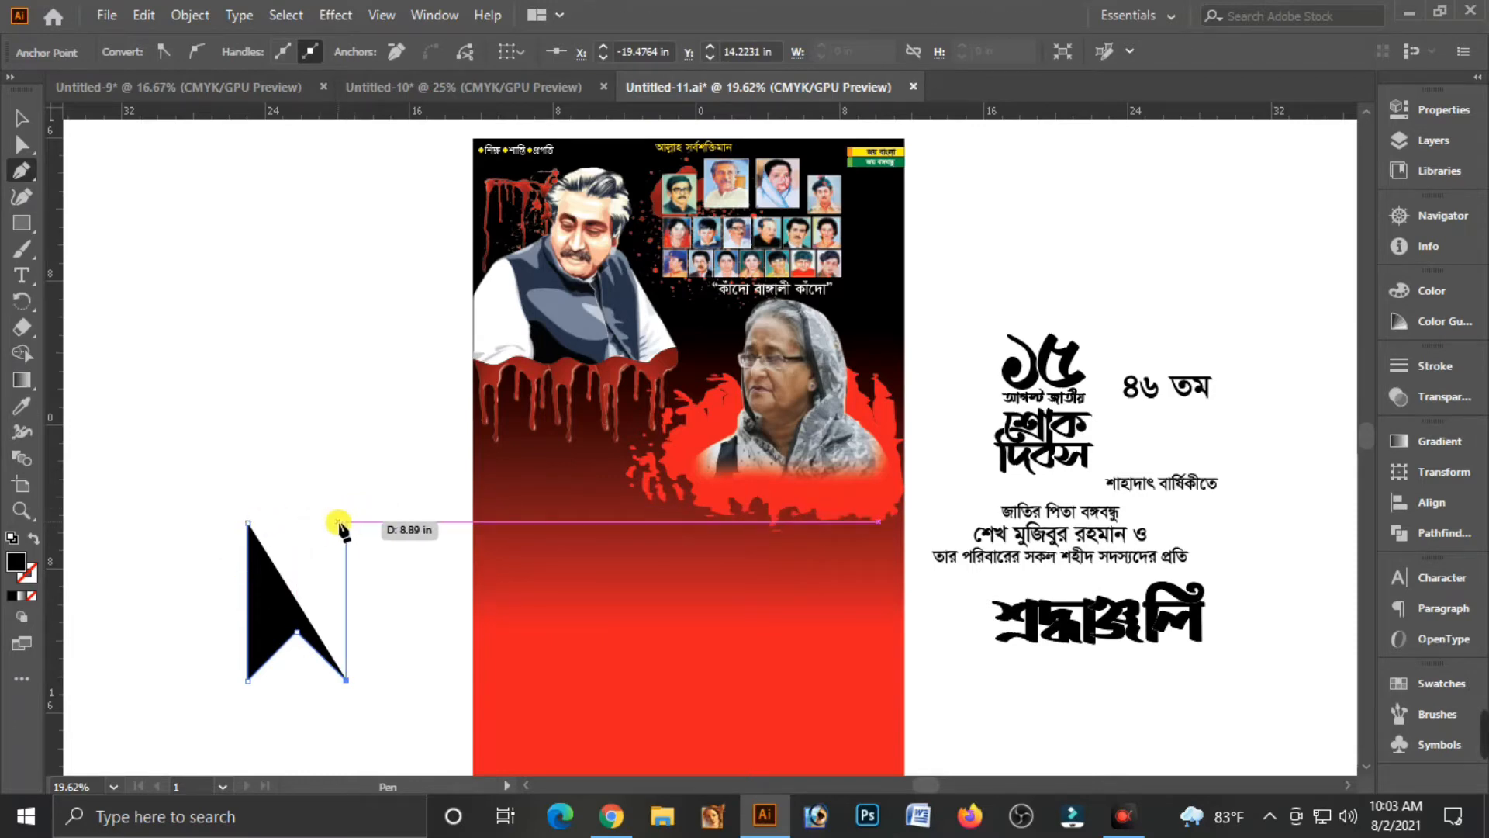
left_click(342, 522)
left_click(253, 522)
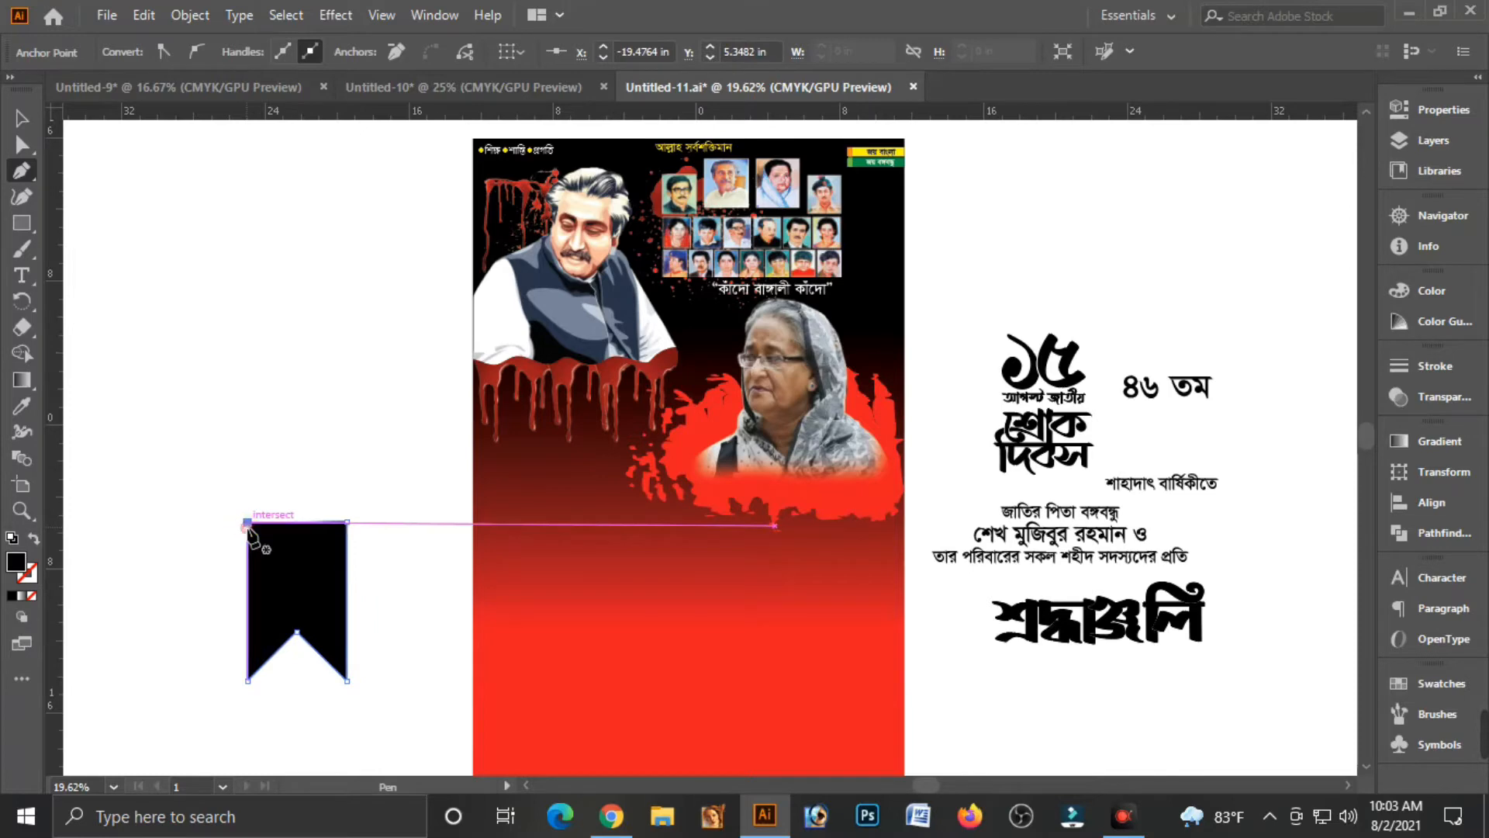
left_click(22, 118)
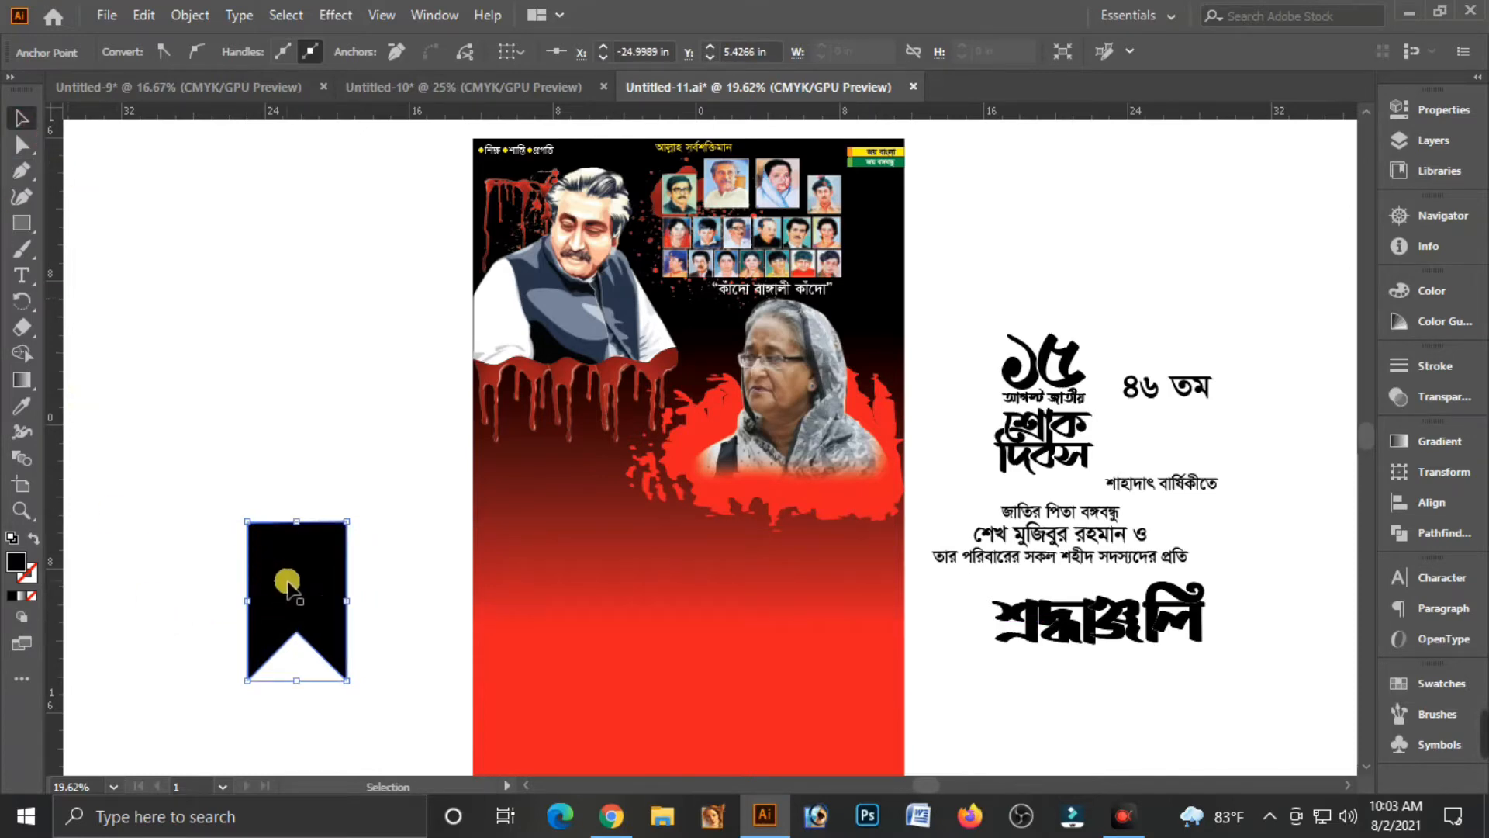
Step: Enlarge the banner slightly and place it against the poster's left edge below the large portrait, behind the portrait and blood drips
left_click(1402, 291)
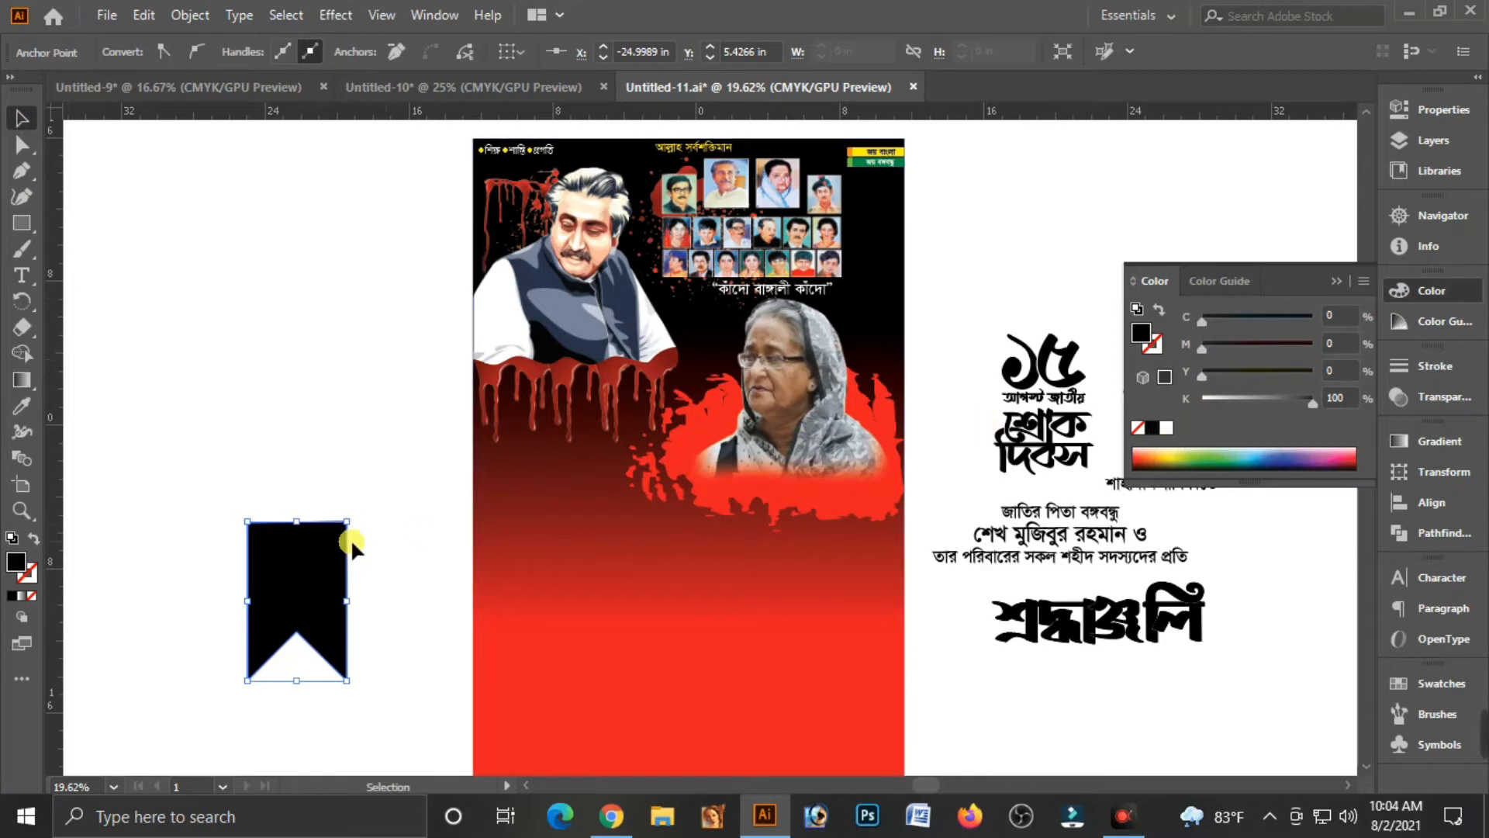
left_click(1334, 288)
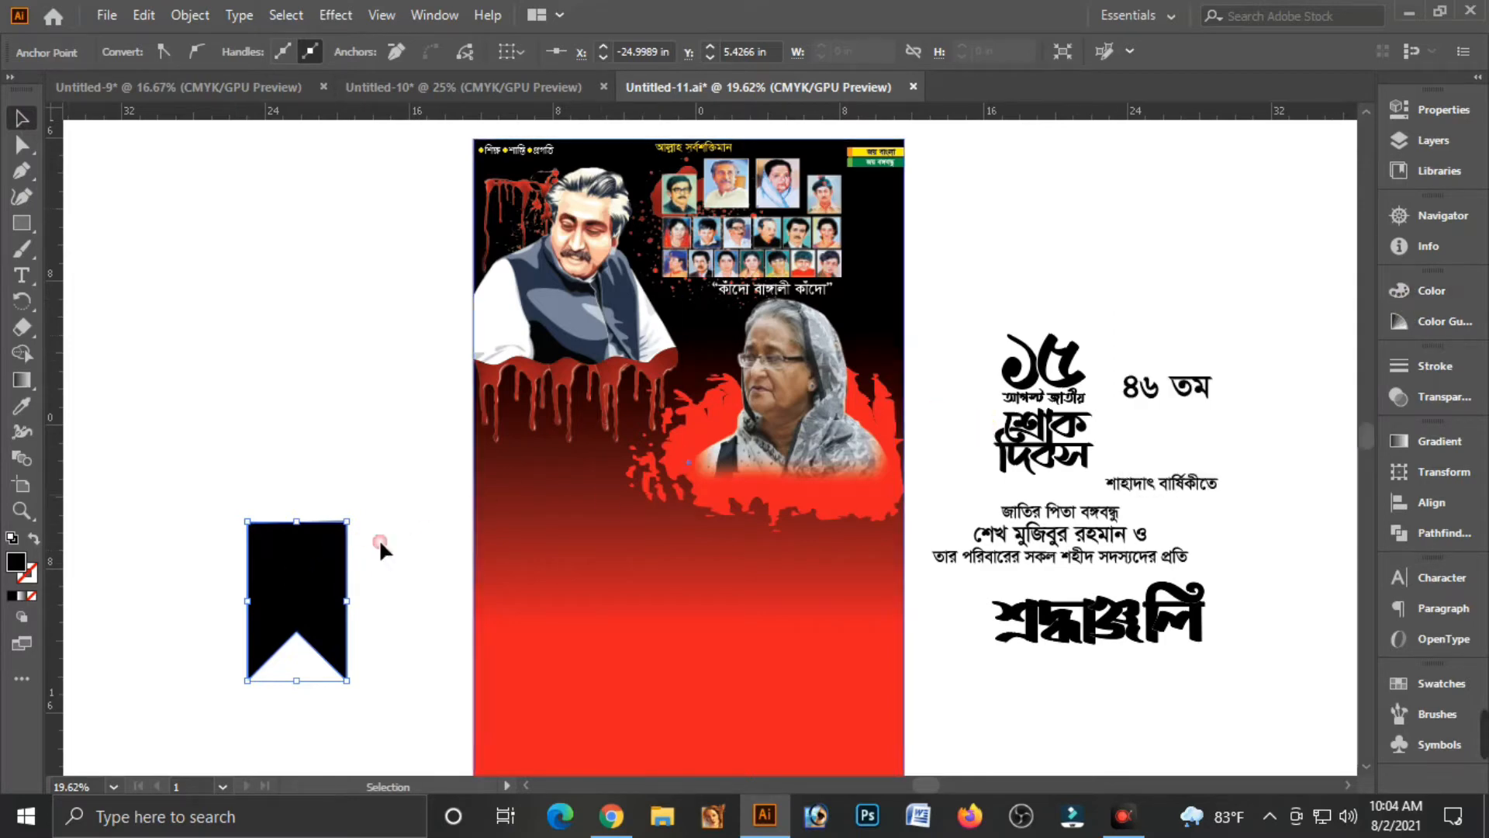
left_click_drag(295, 581, 351, 504)
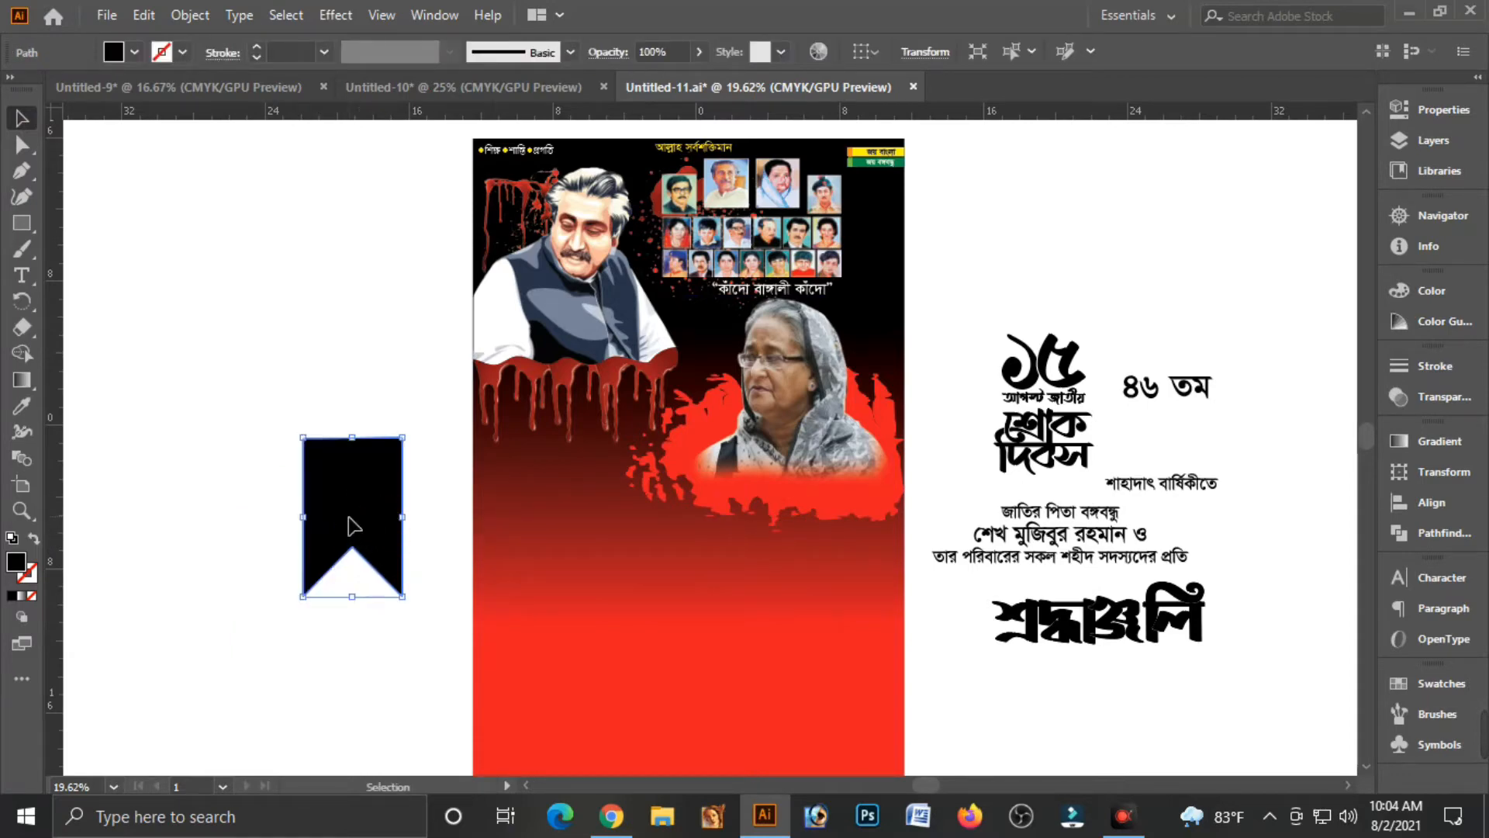
left_click_drag(352, 527, 530, 446)
key("ctrl+shift+bracketleft")
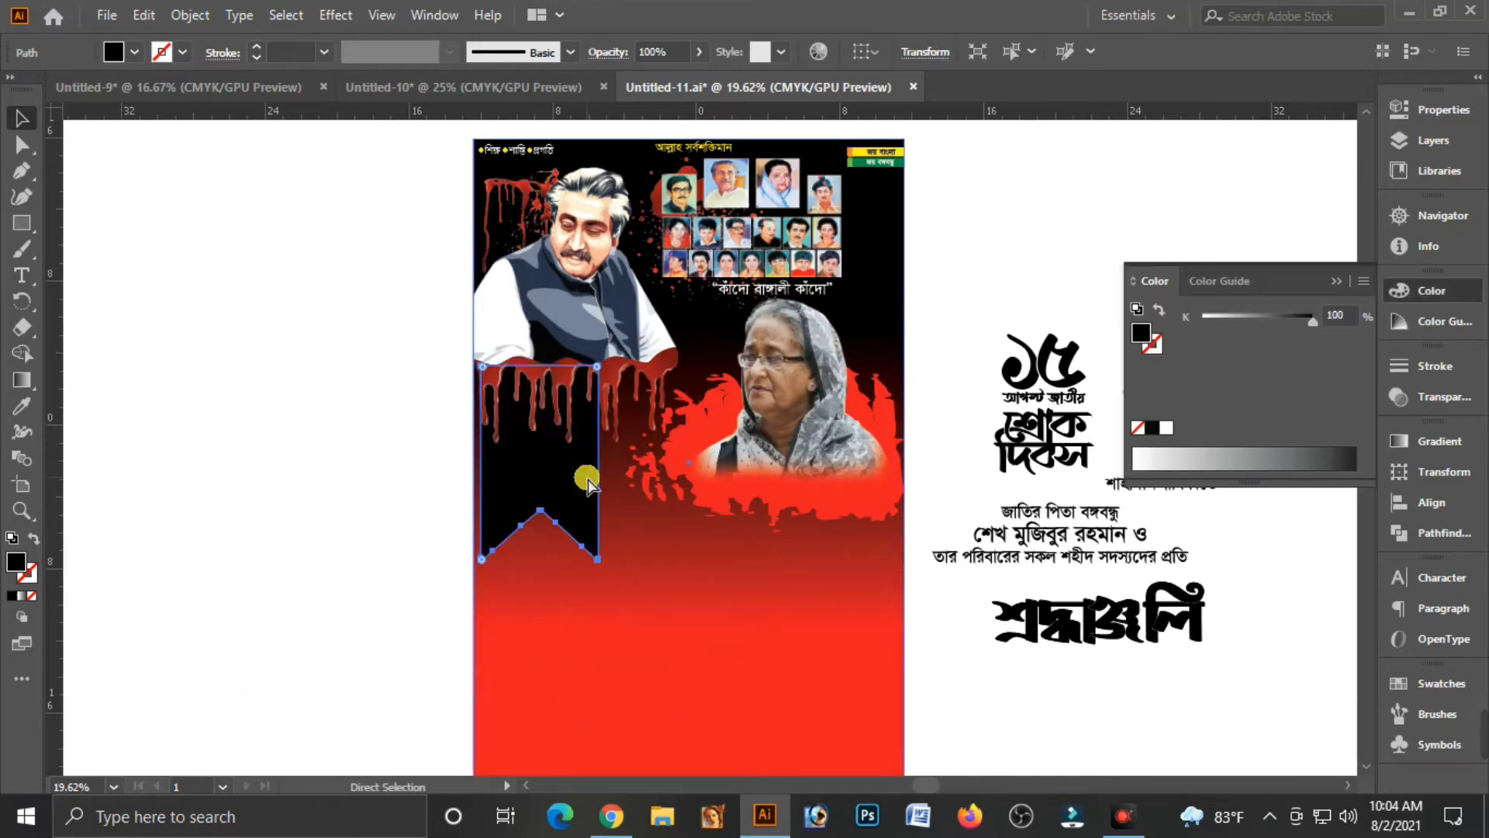
key("v")
left_click_drag(533, 486, 525, 476)
left_click(520, 581)
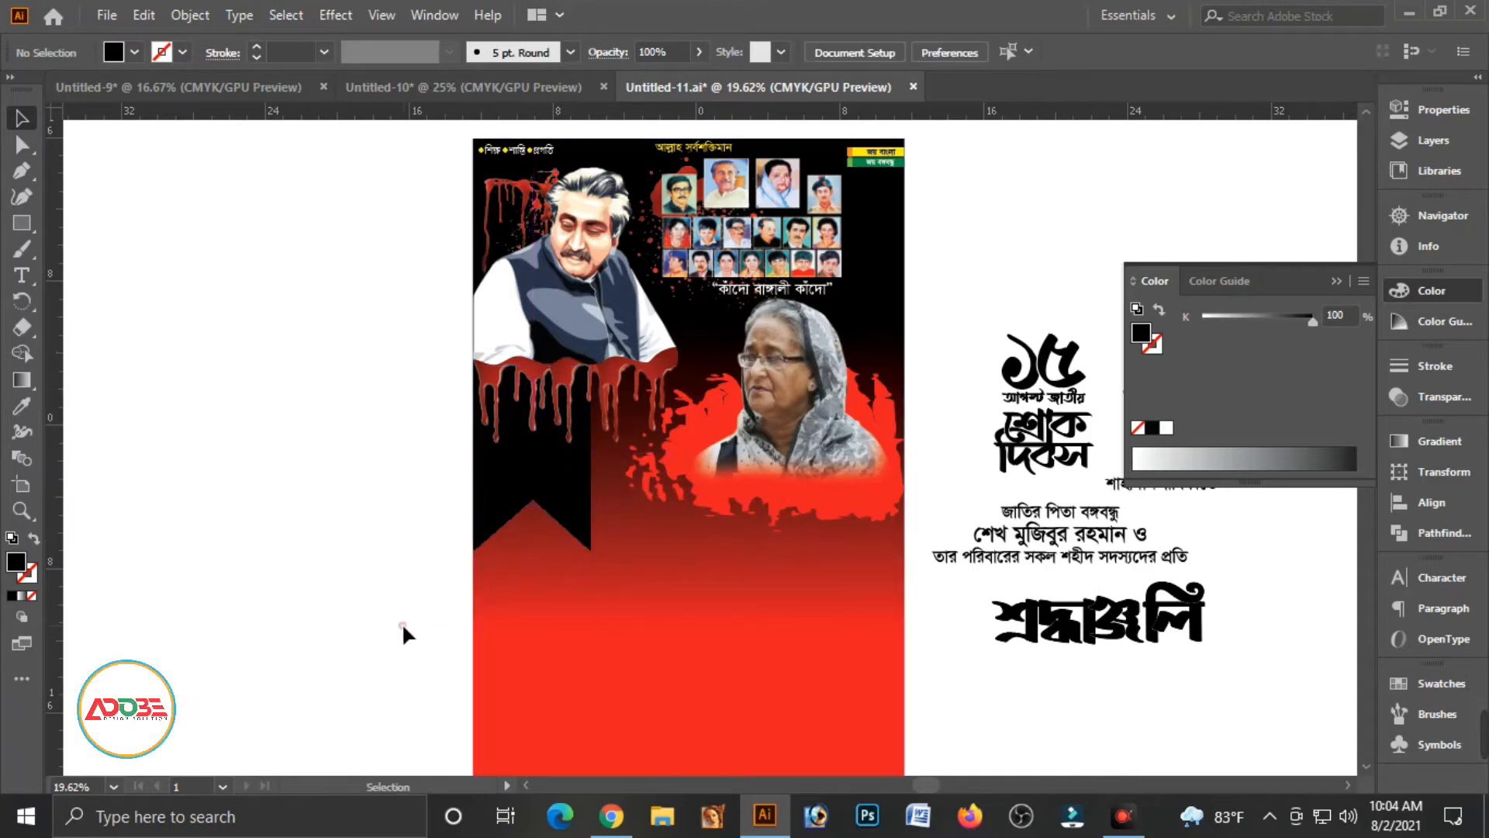
left_click(475, 532)
left_click(535, 475)
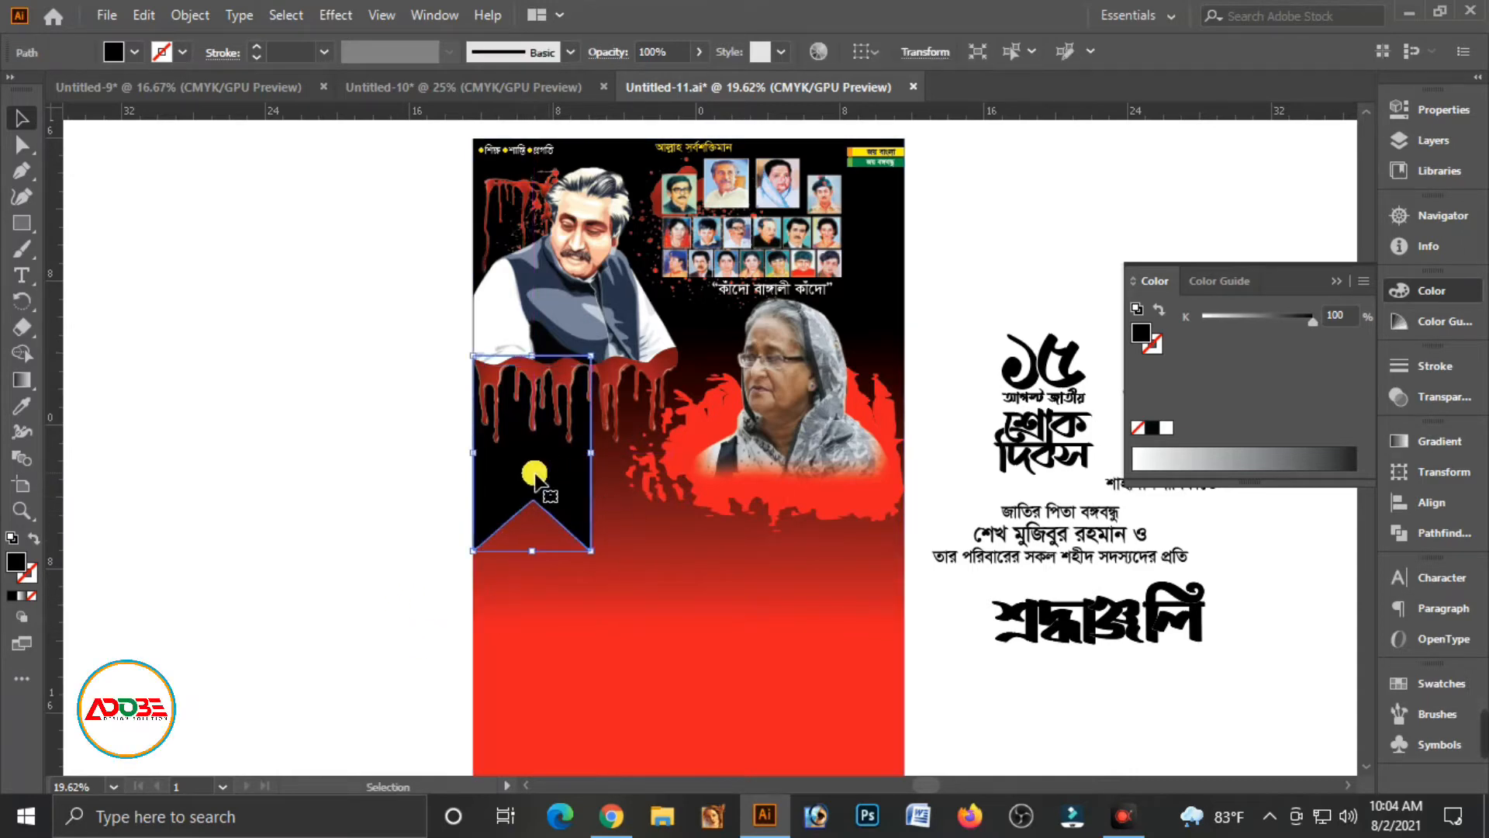
Step: Delete the two blood-drip images that overlap the black banner
left_click(365, 346)
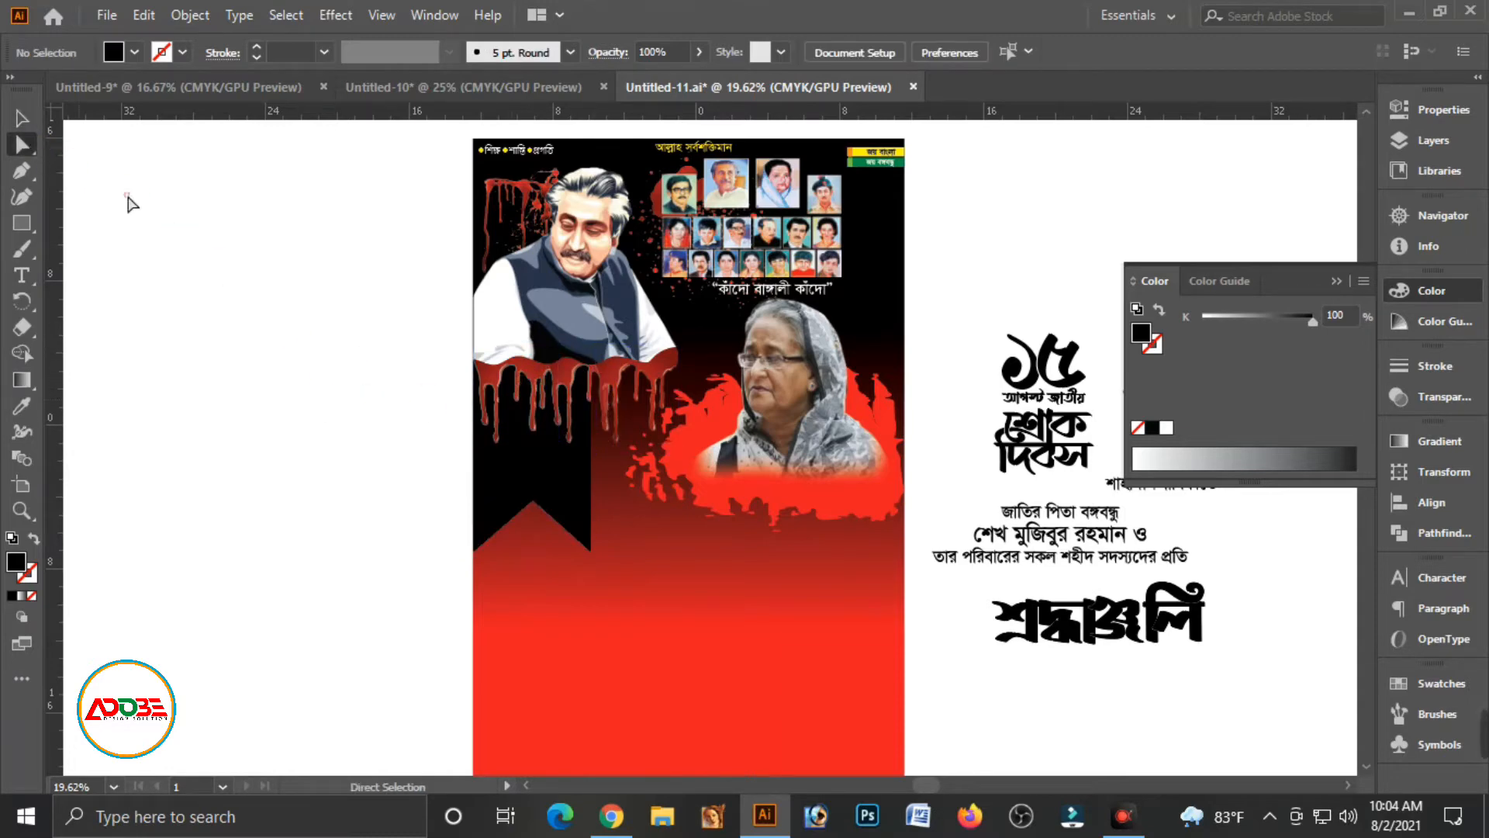
left_click(509, 384)
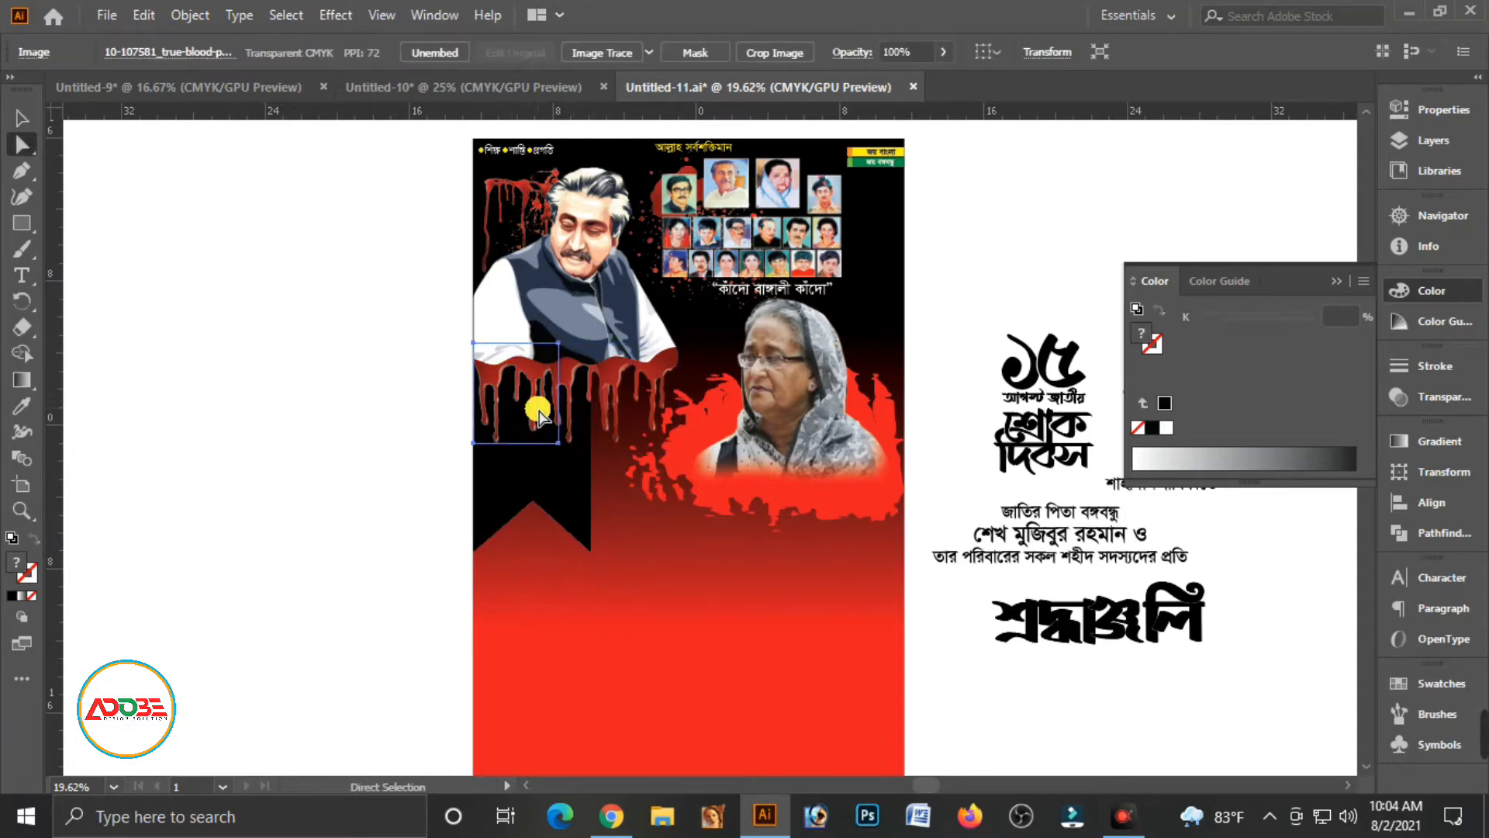
key("Delete")
left_click(563, 389)
key("Delete")
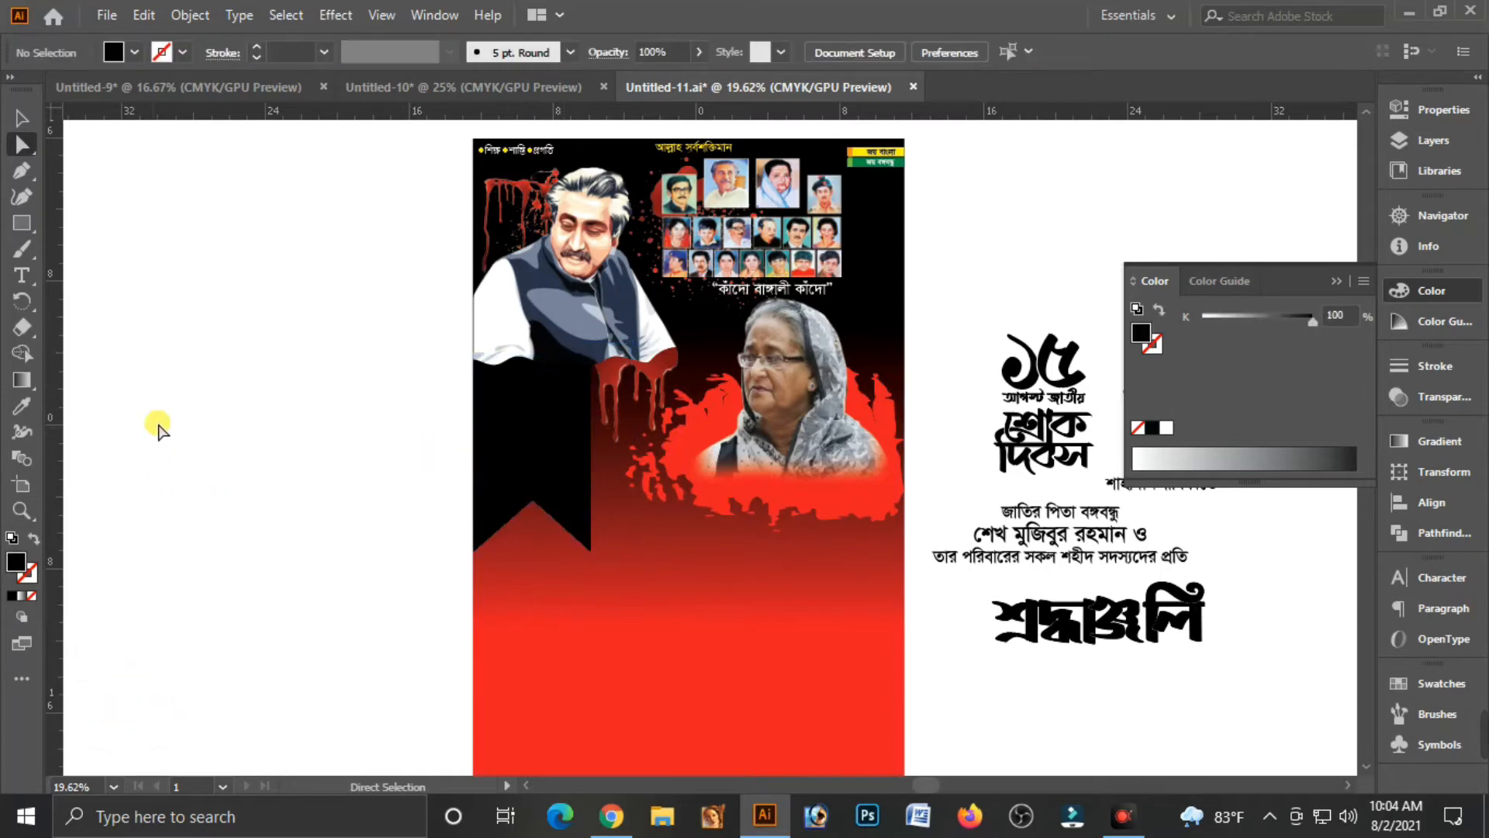
Step: Move the ১৫ আগস্ট জাতীয় শোক দিবস lettering from the blank canvas onto the black banner
left_click(18, 120)
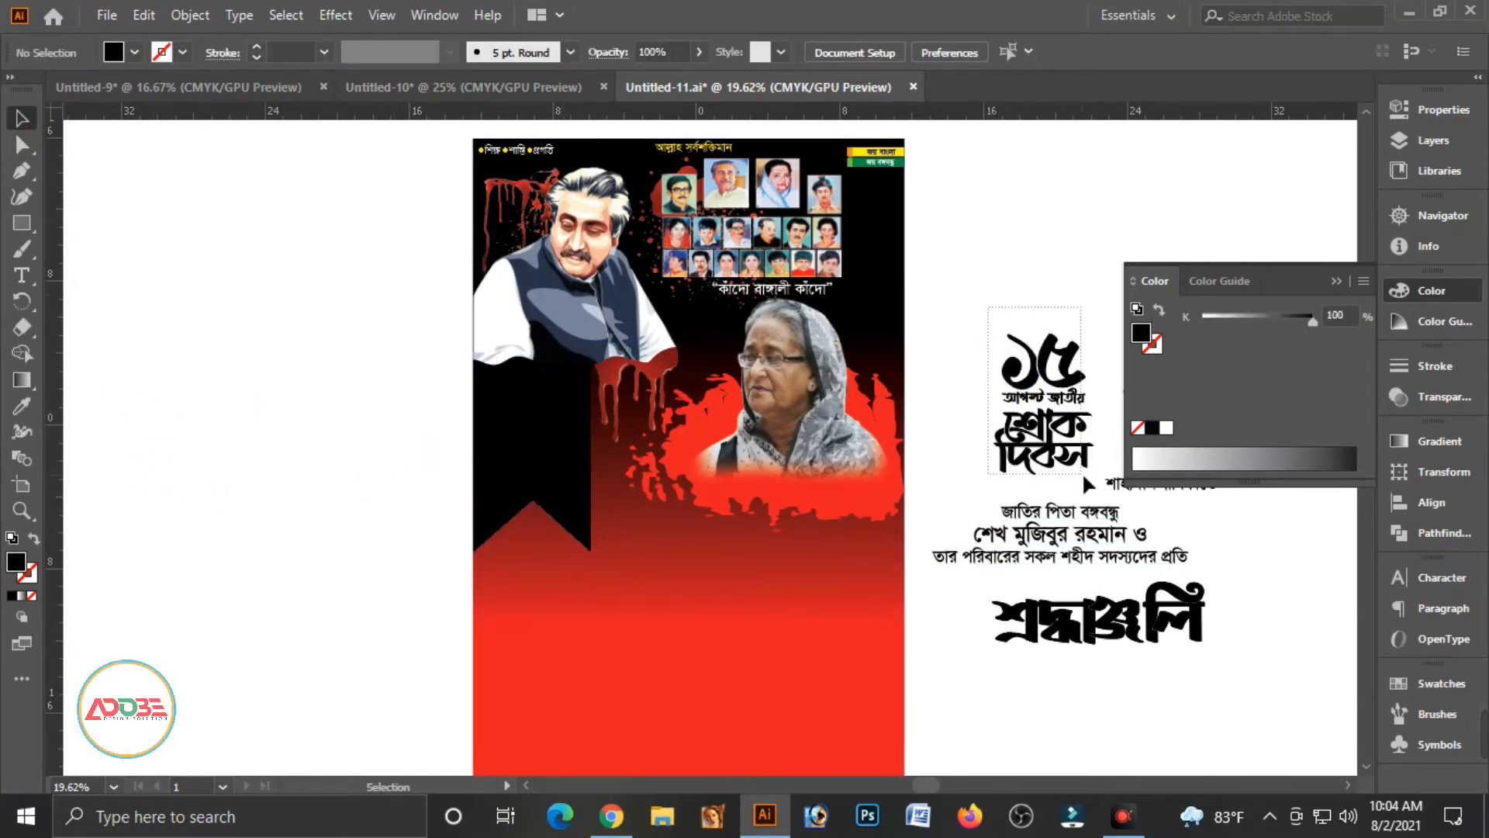
left_click(1074, 380)
left_click_drag(1074, 379, 560, 416)
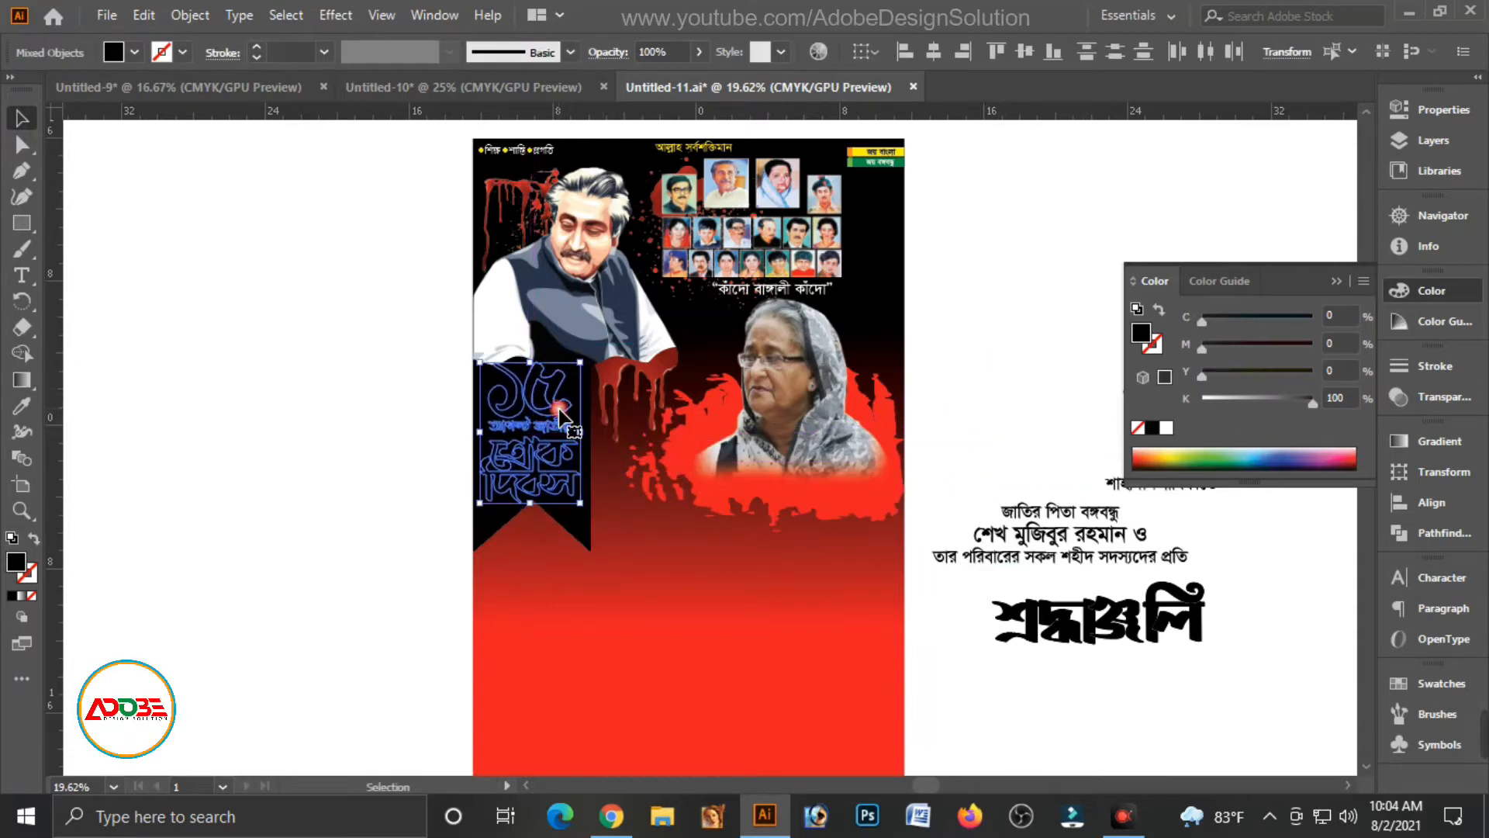
left_click(577, 533)
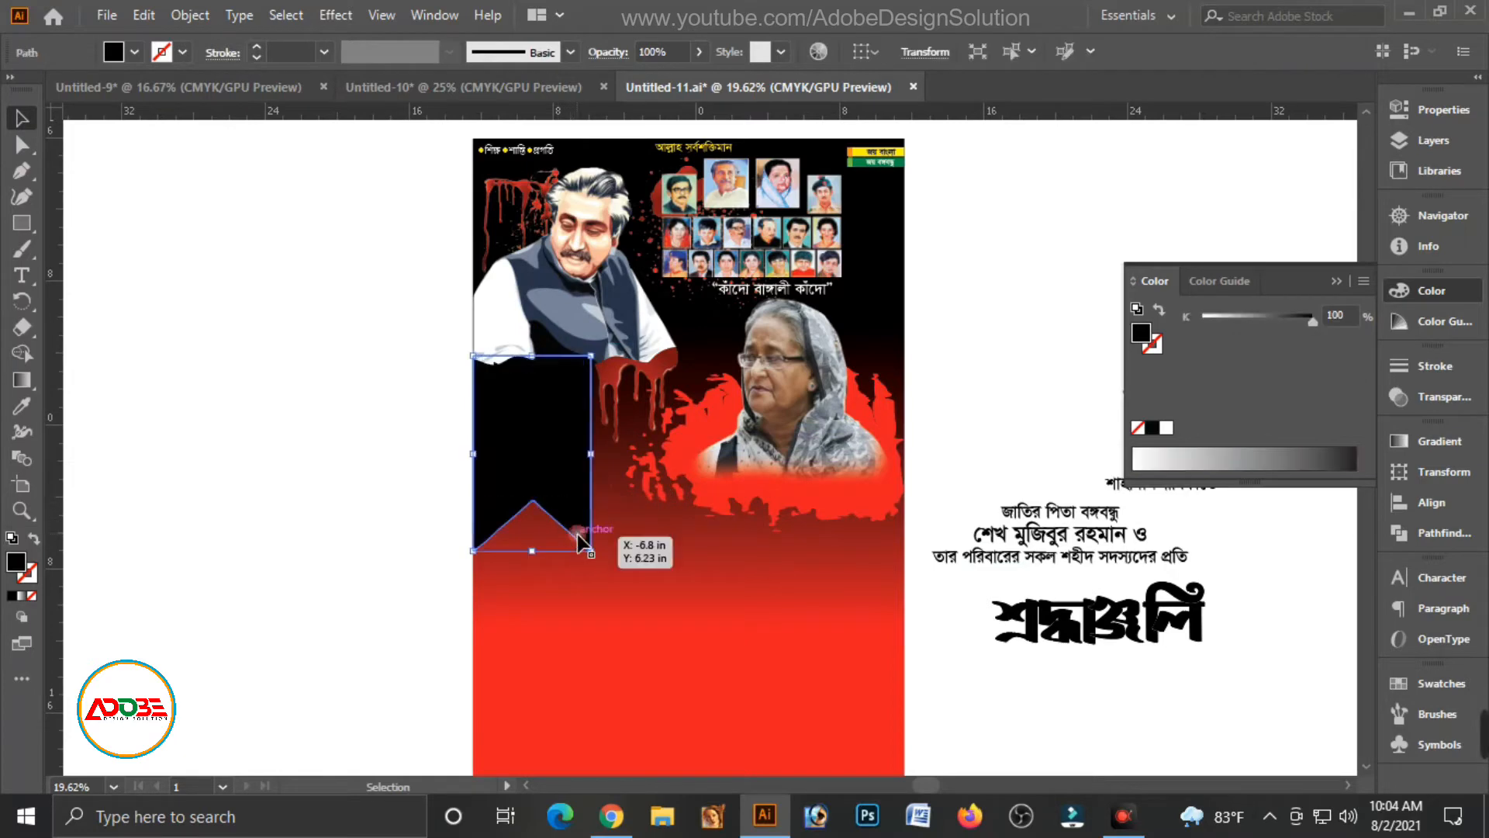
left_click(458, 500)
Step: Recolour ১৫ আগস্ট জাতীয় yellow and শোক দিবস white on the banner, both with K 0
left_click(566, 406)
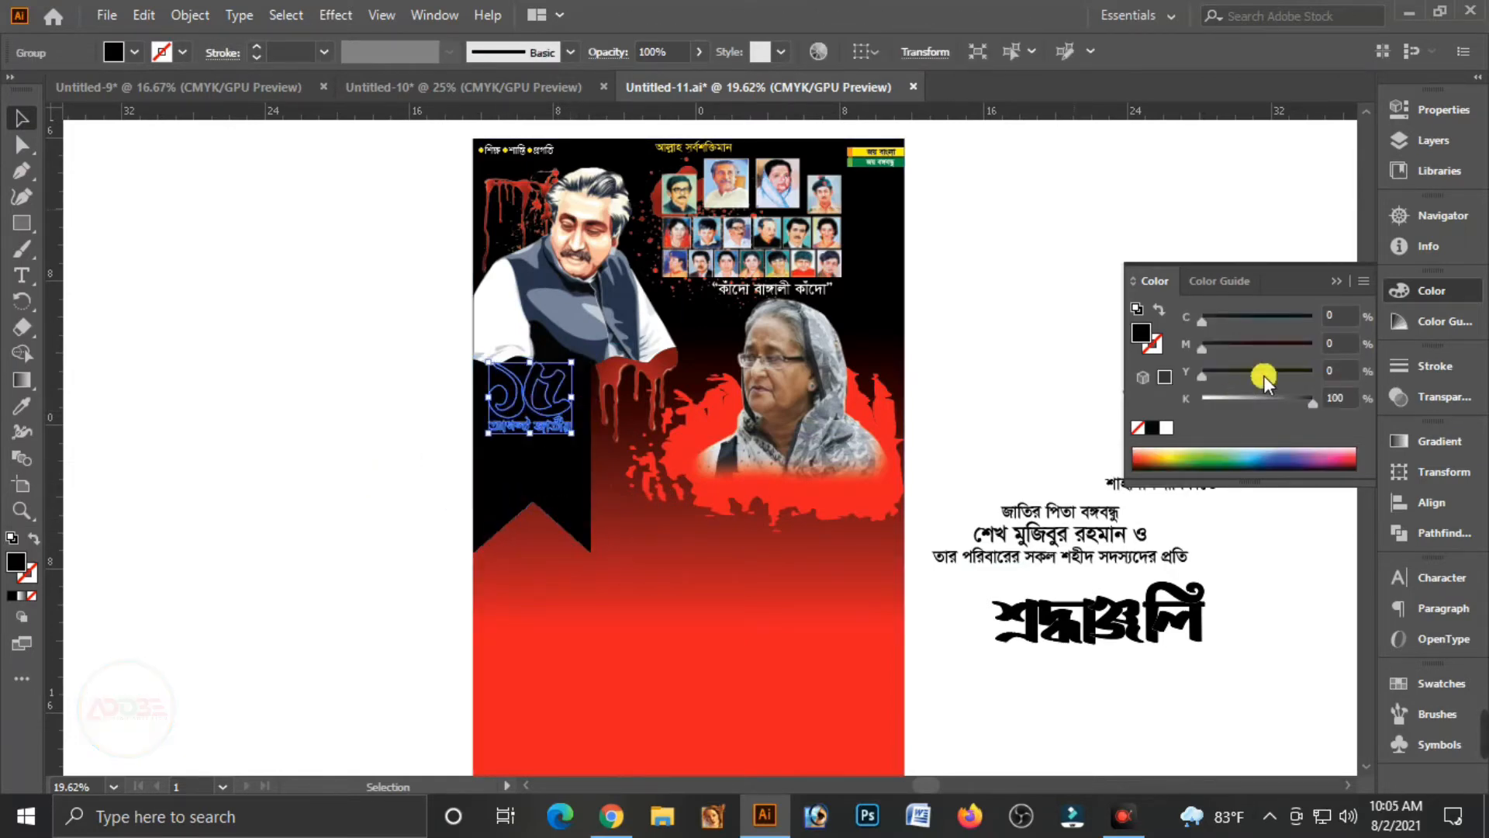
left_click_drag(1240, 399, 1065, 405)
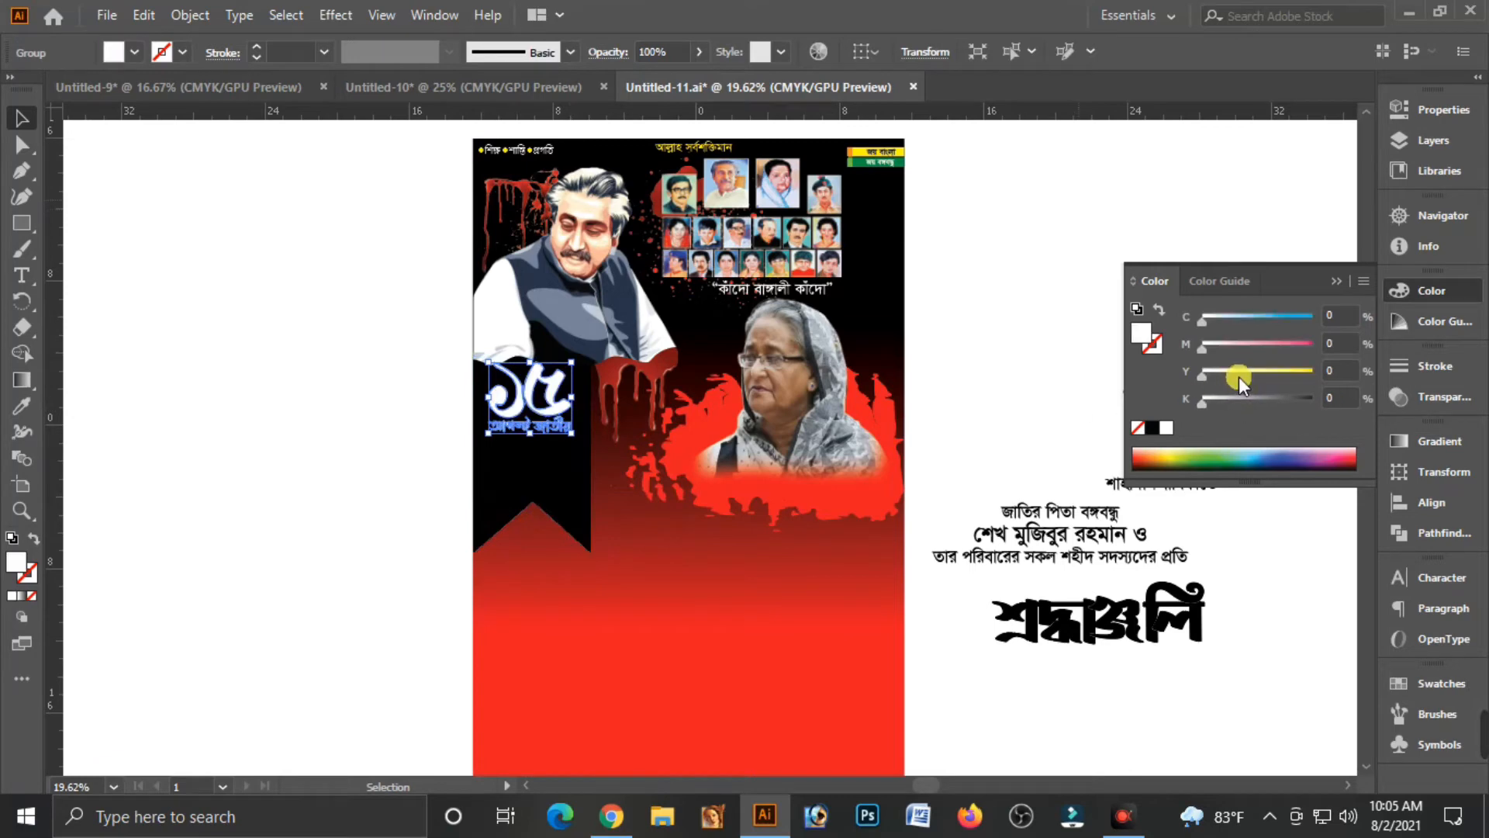
left_click_drag(1241, 373, 1346, 374)
left_click(543, 479)
left_click_drag(1228, 400, 1101, 411)
left_click(188, 569)
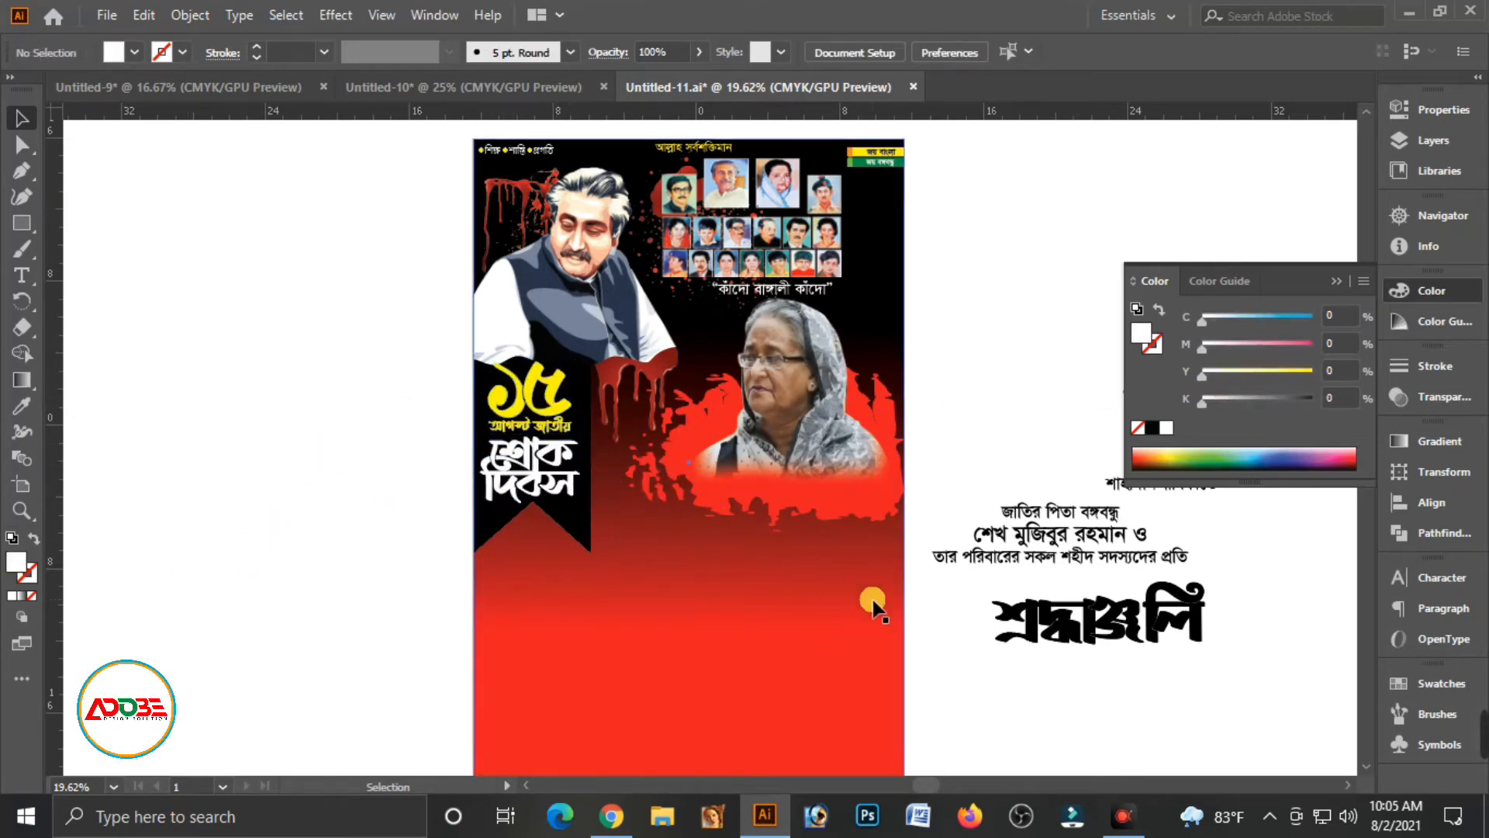
left_click(1328, 284)
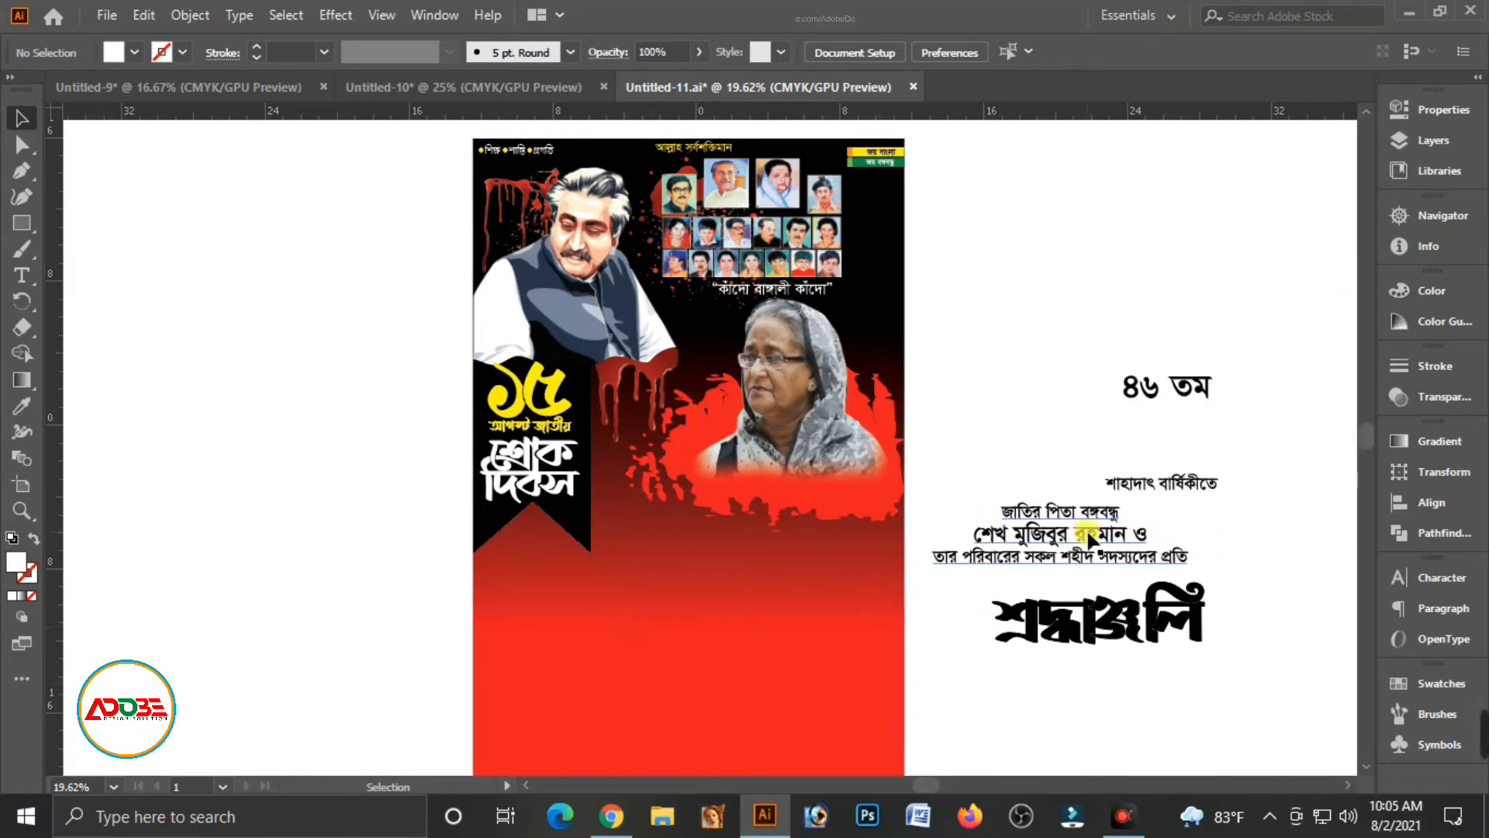
Step: Move the three-line জাতির পিতা বঙ্গবন্ধু tribute text onto the poster below the banner and recolour it white
mouse_move(1094, 536)
left_mouse_down()
mouse_move(585, 625)
mouse_move(639, 598)
mouse_move(682, 611)
left_mouse_up()
left_click(655, 603)
left_click(1410, 299)
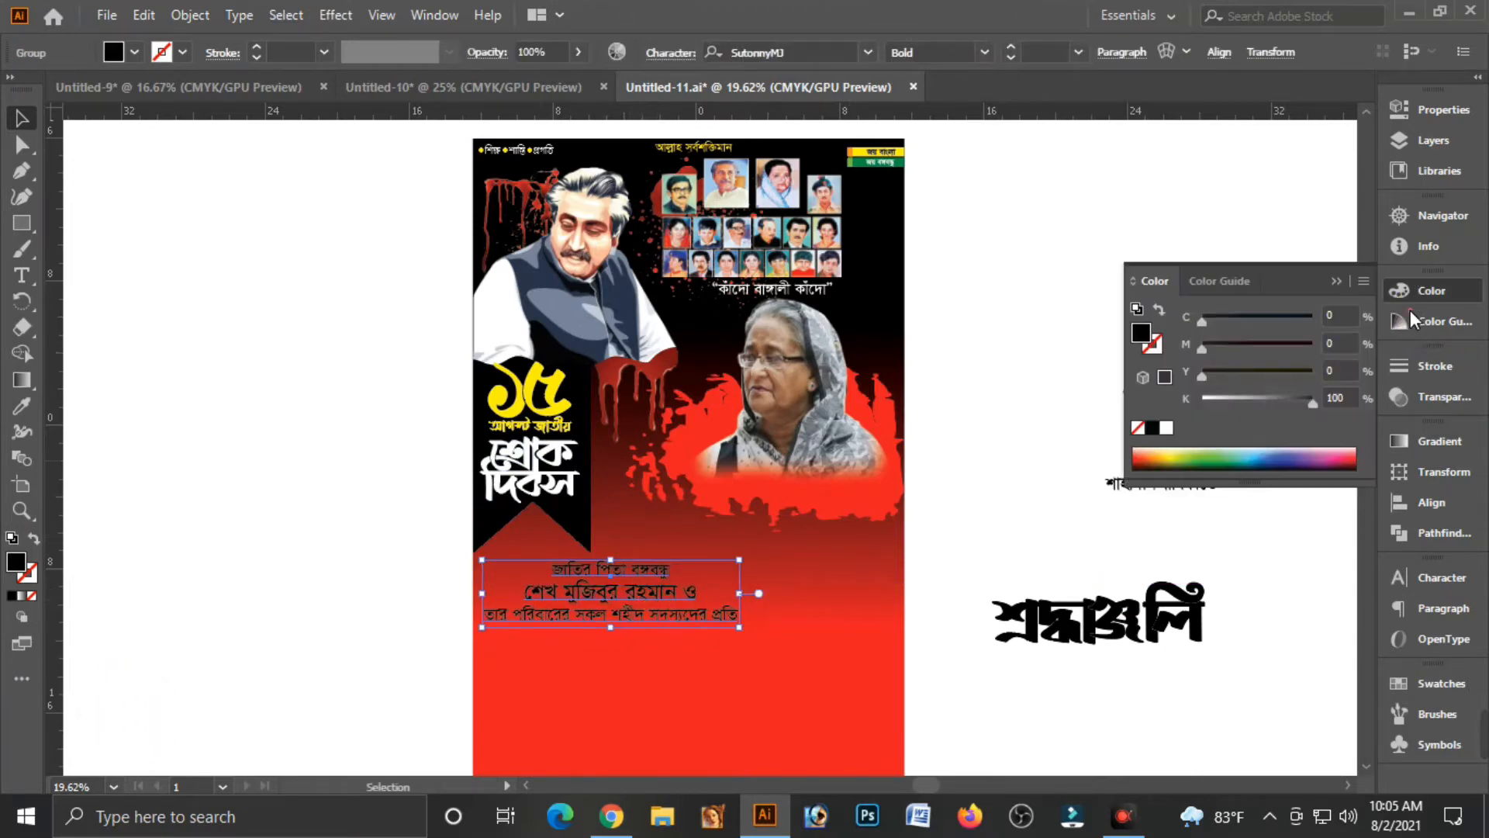
left_click_drag(1244, 398, 1057, 389)
left_click_drag(1004, 477, 989, 519)
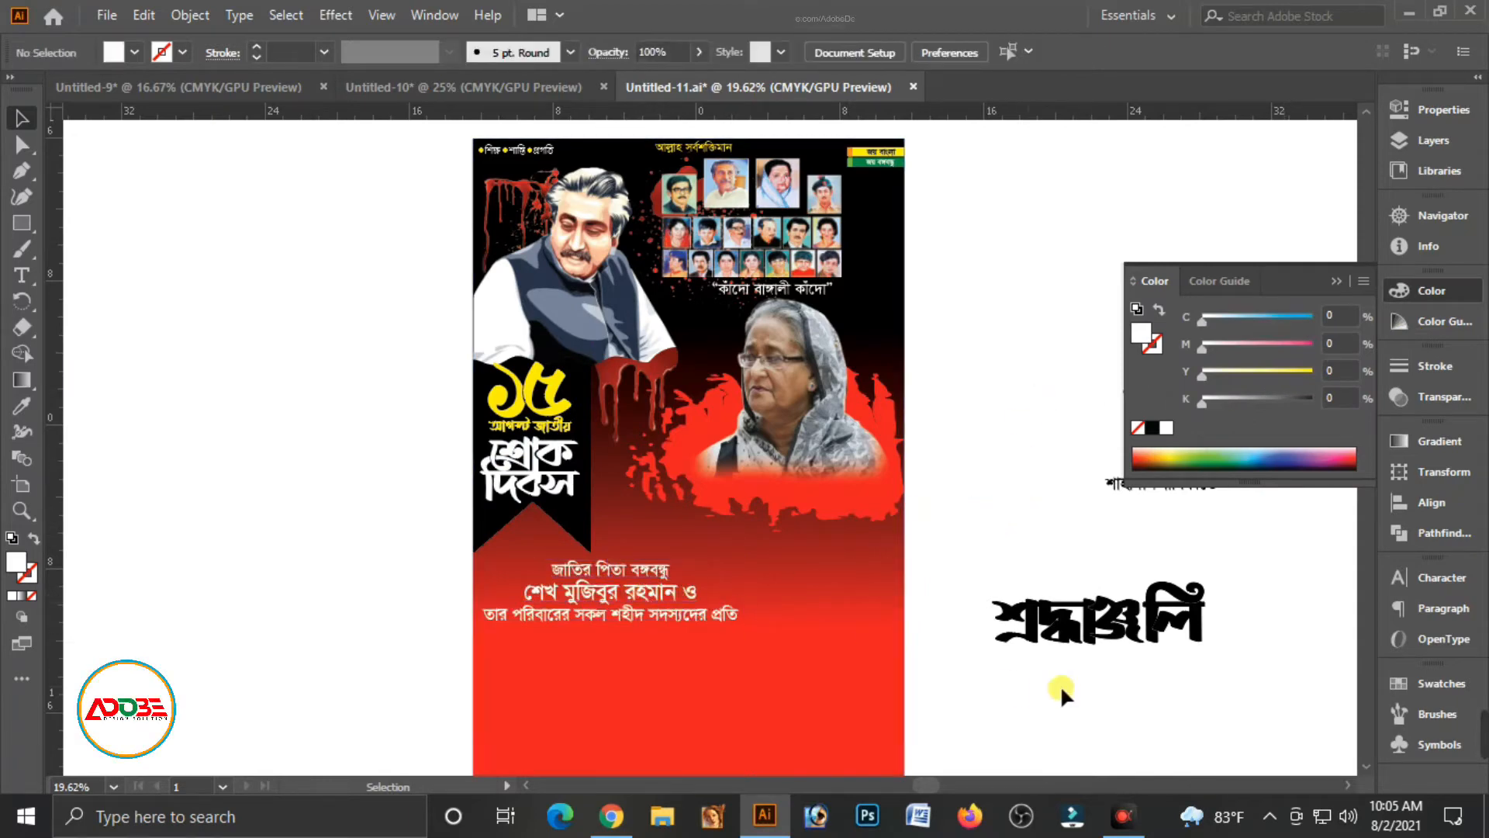
Step: Move the large শ্রদ্ধাঞ্জলি lettering onto the poster, directly below the three-line tribute text
left_click_drag(1179, 611, 691, 663)
key("space")
left_click_drag(987, 692, 974, 651)
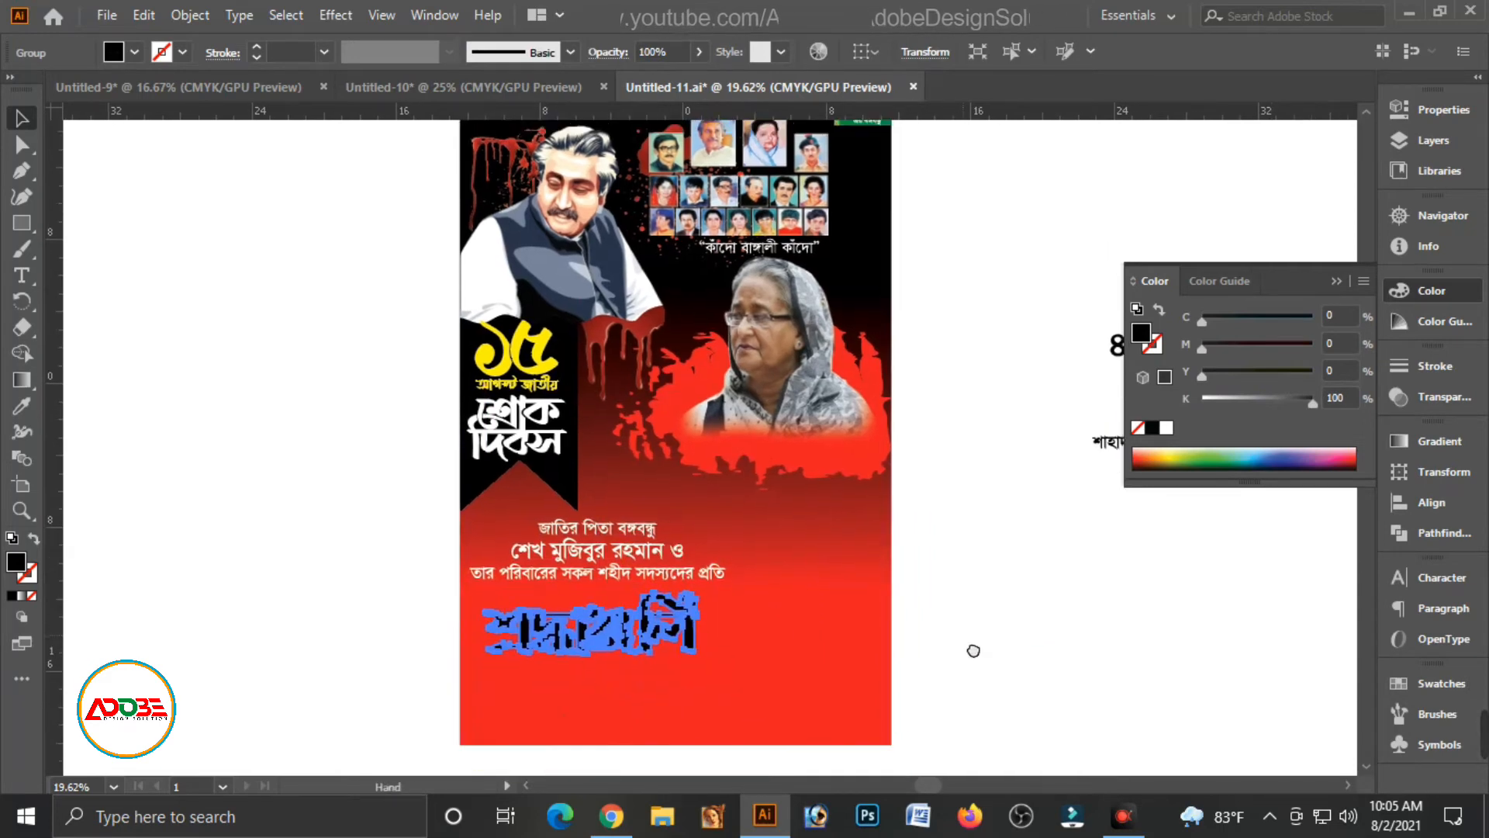
left_click(1339, 280)
Step: Stack ৪৬ তম just above শাহাদাৎ বার্ষিকীতে on the blank canvas and delete the number ৪৬ from the upper text
left_click_drag(1165, 444, 1054, 438)
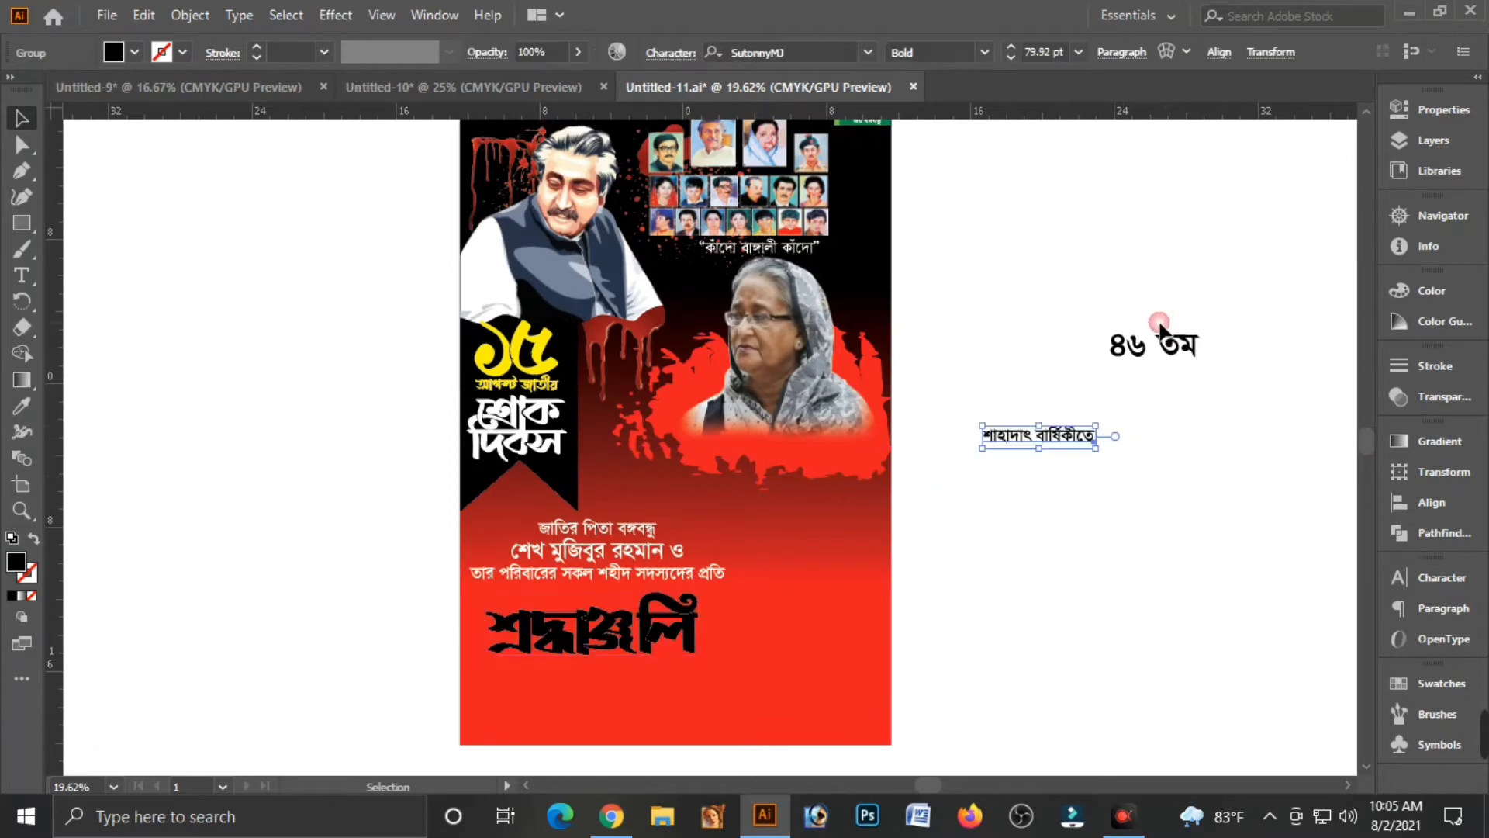
left_click_drag(1161, 333, 986, 406)
double_click(1055, 400)
triple_click(1056, 402)
left_click(1057, 405)
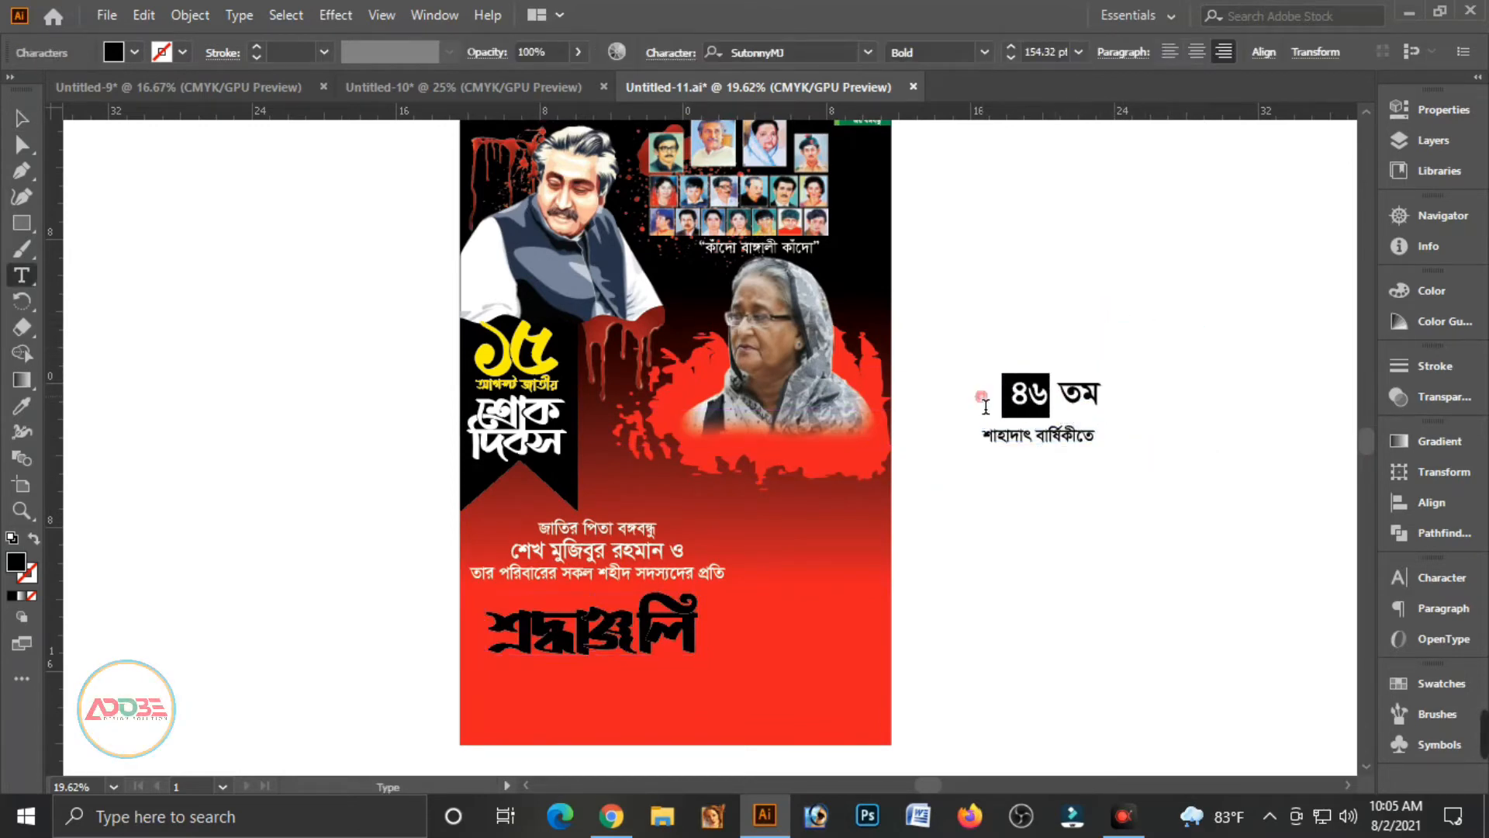
key("BackSpace")
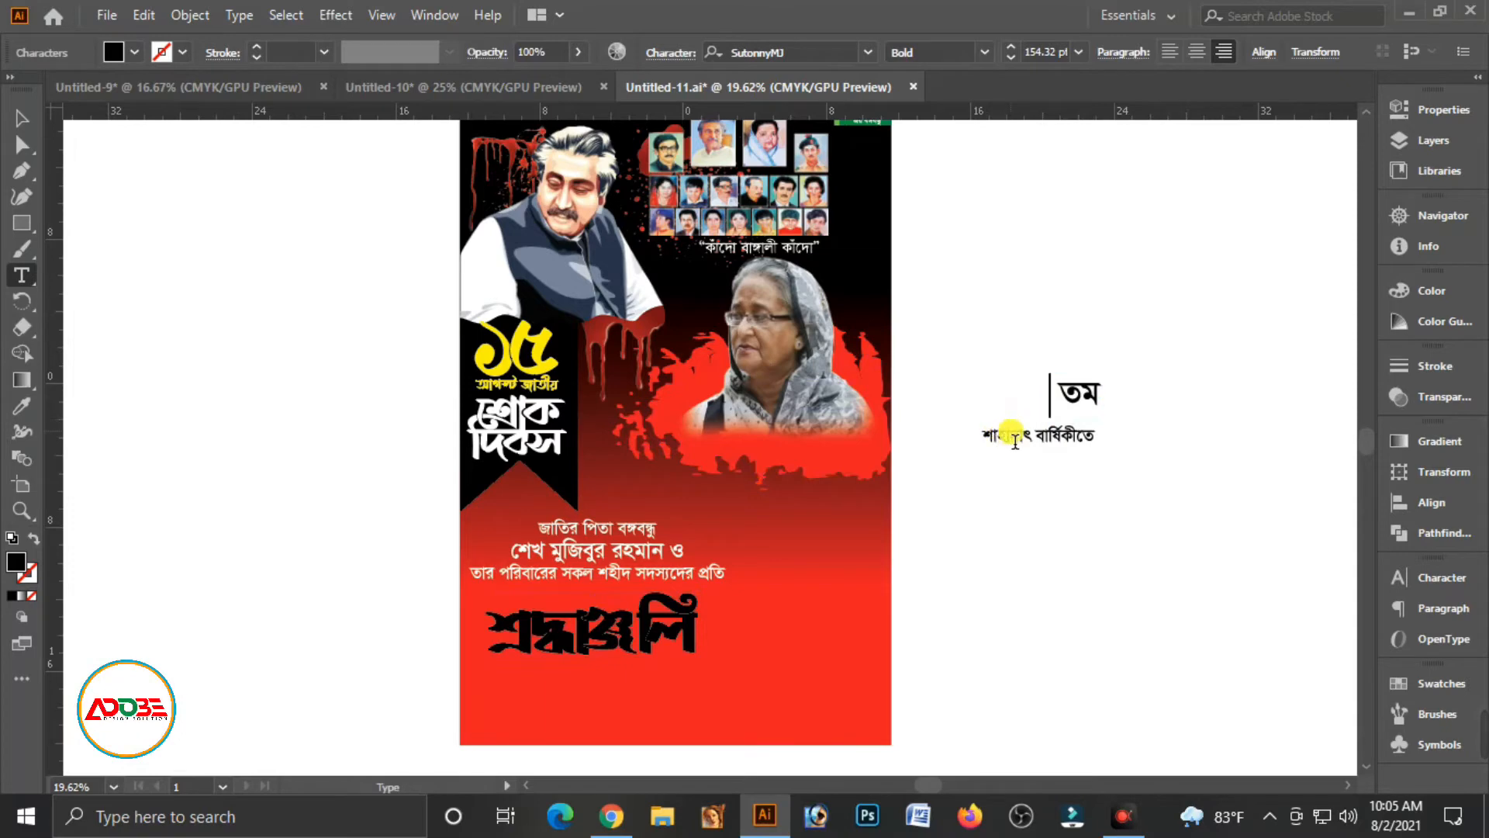
Step: Make a separate copy of the তম text, change it to ৪৬, and place it on the poster right of the black banner
left_click_drag(1086, 418, 1080, 366)
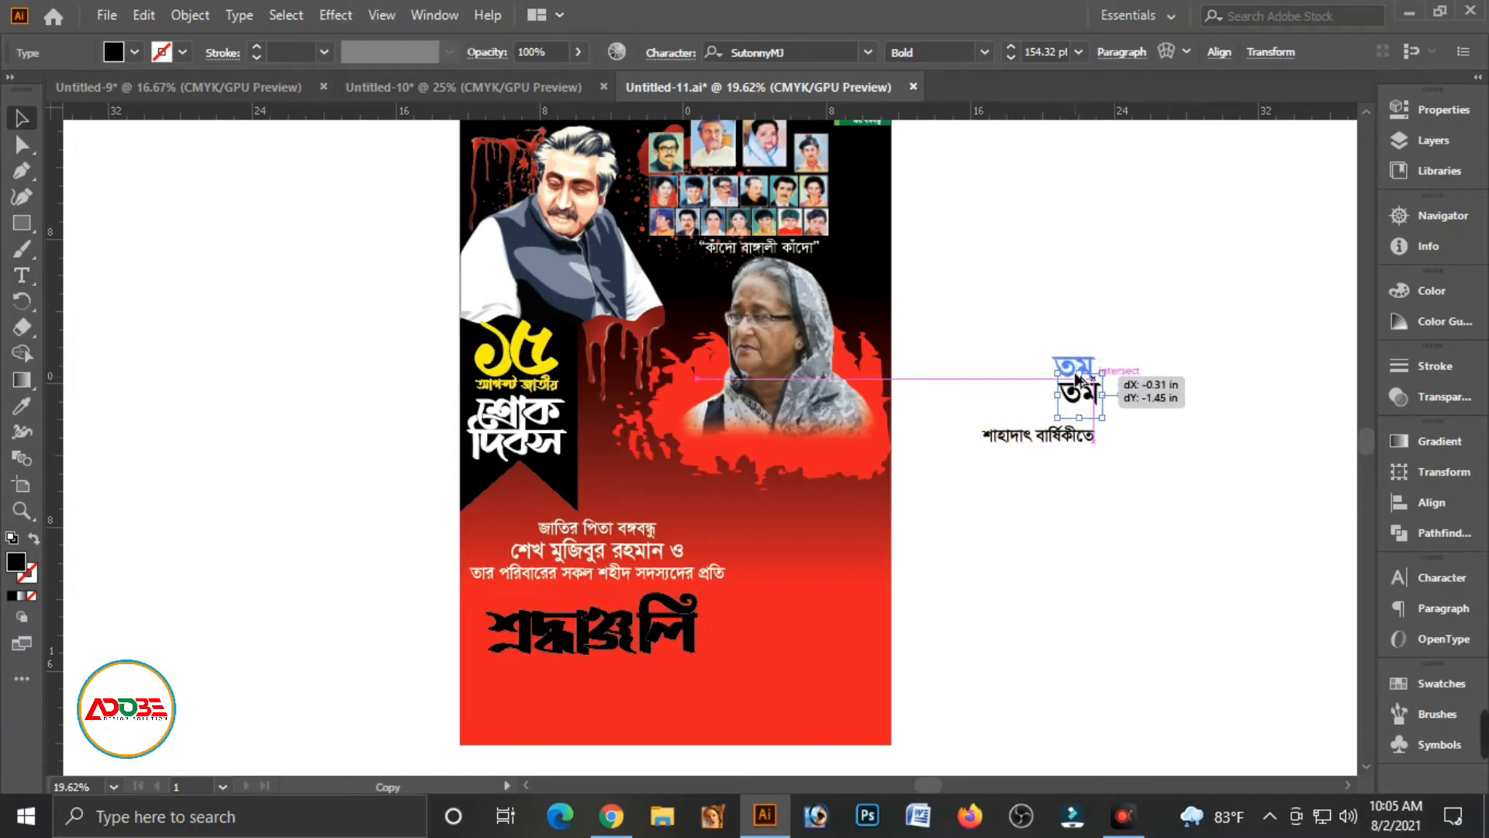
double_click(1075, 361)
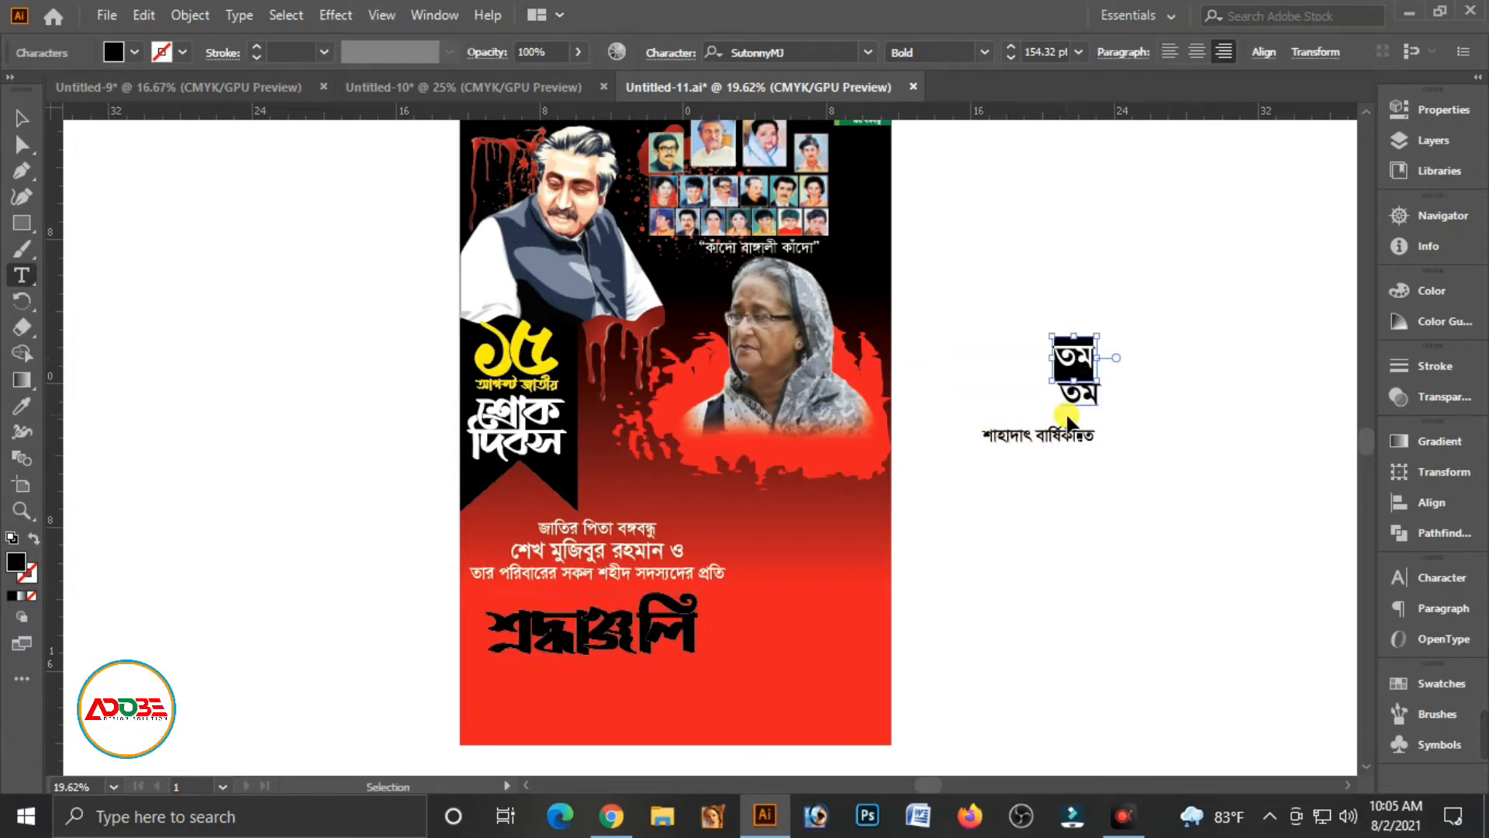
type("46")
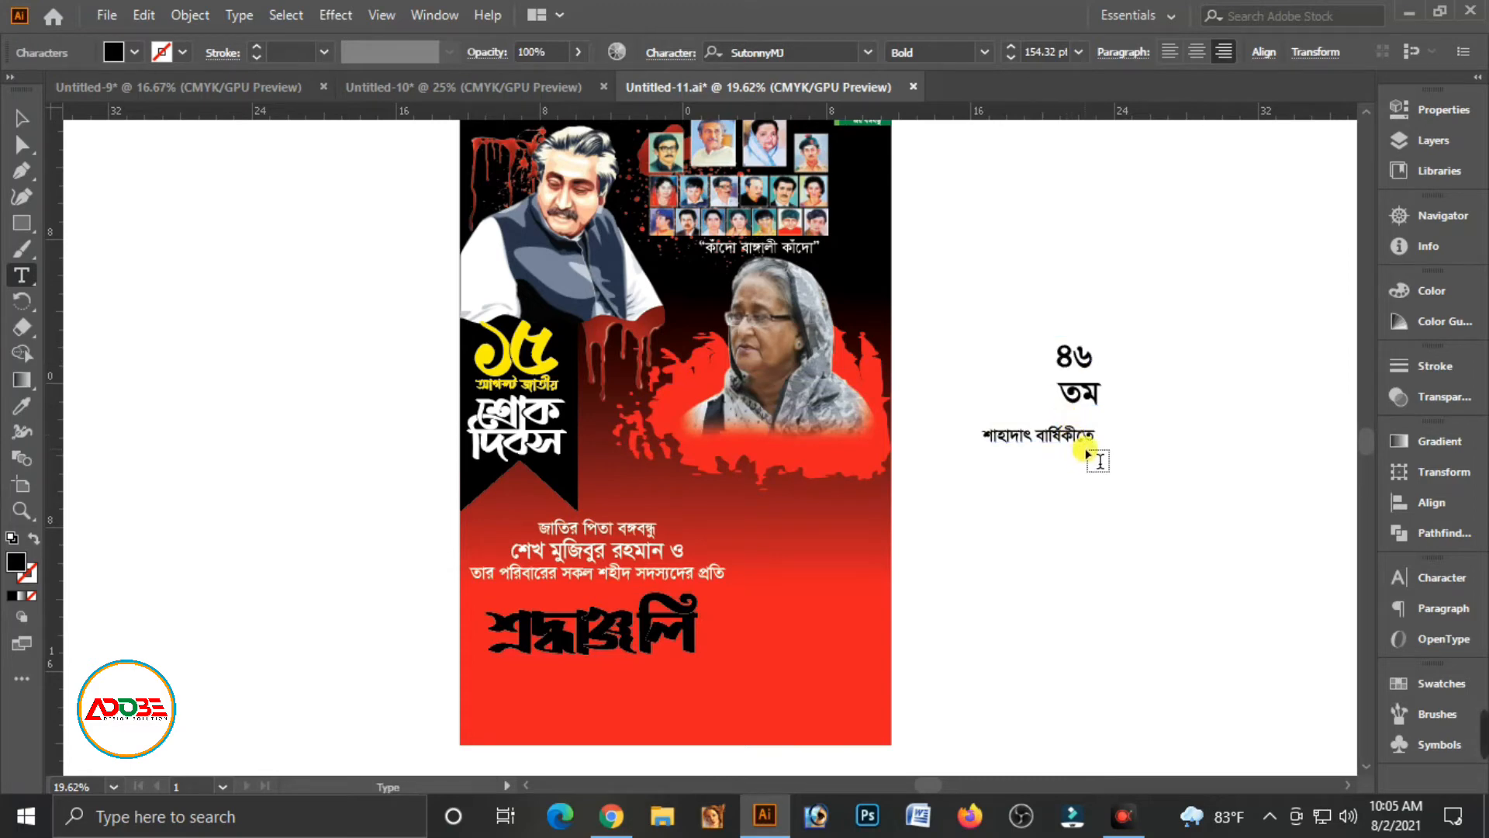
key("Escape")
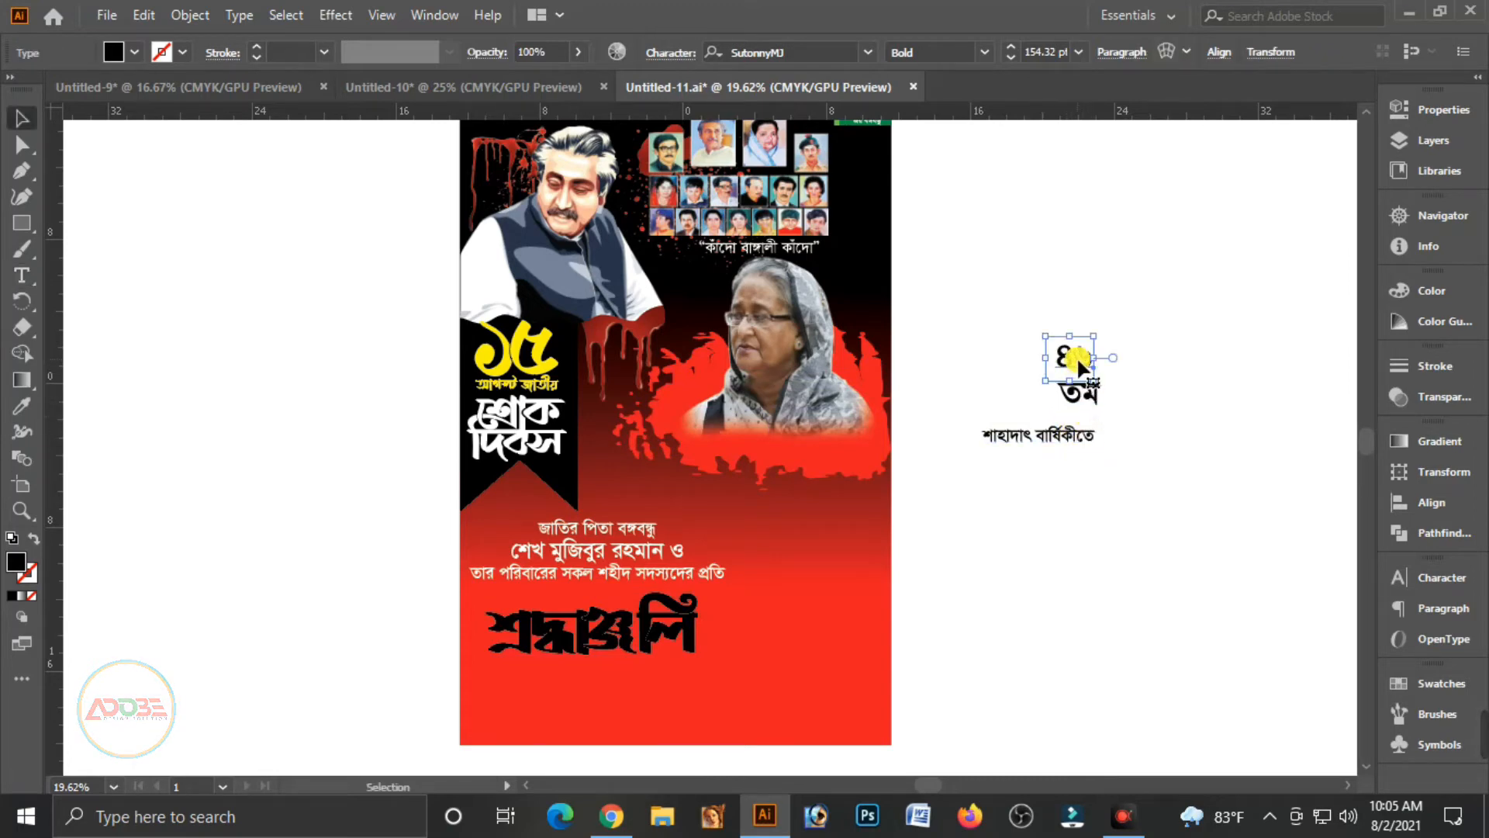
left_click_drag(1076, 356, 639, 459)
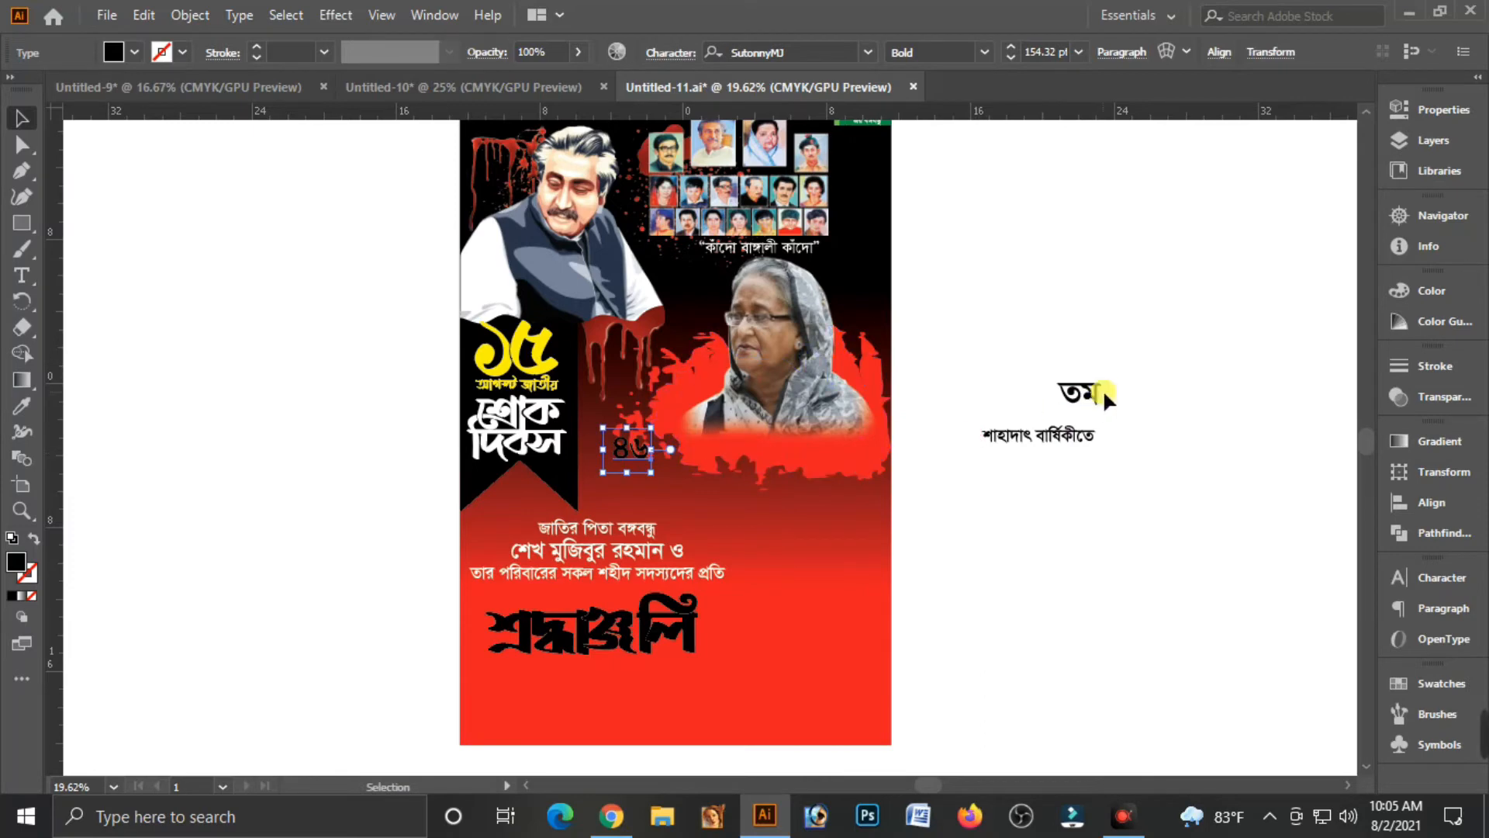
Step: Place তম directly below ৪৬ on the poster and শাহাদাৎ বার্ষিকীতে just above the white tribute text
left_click_drag(1088, 392, 636, 477)
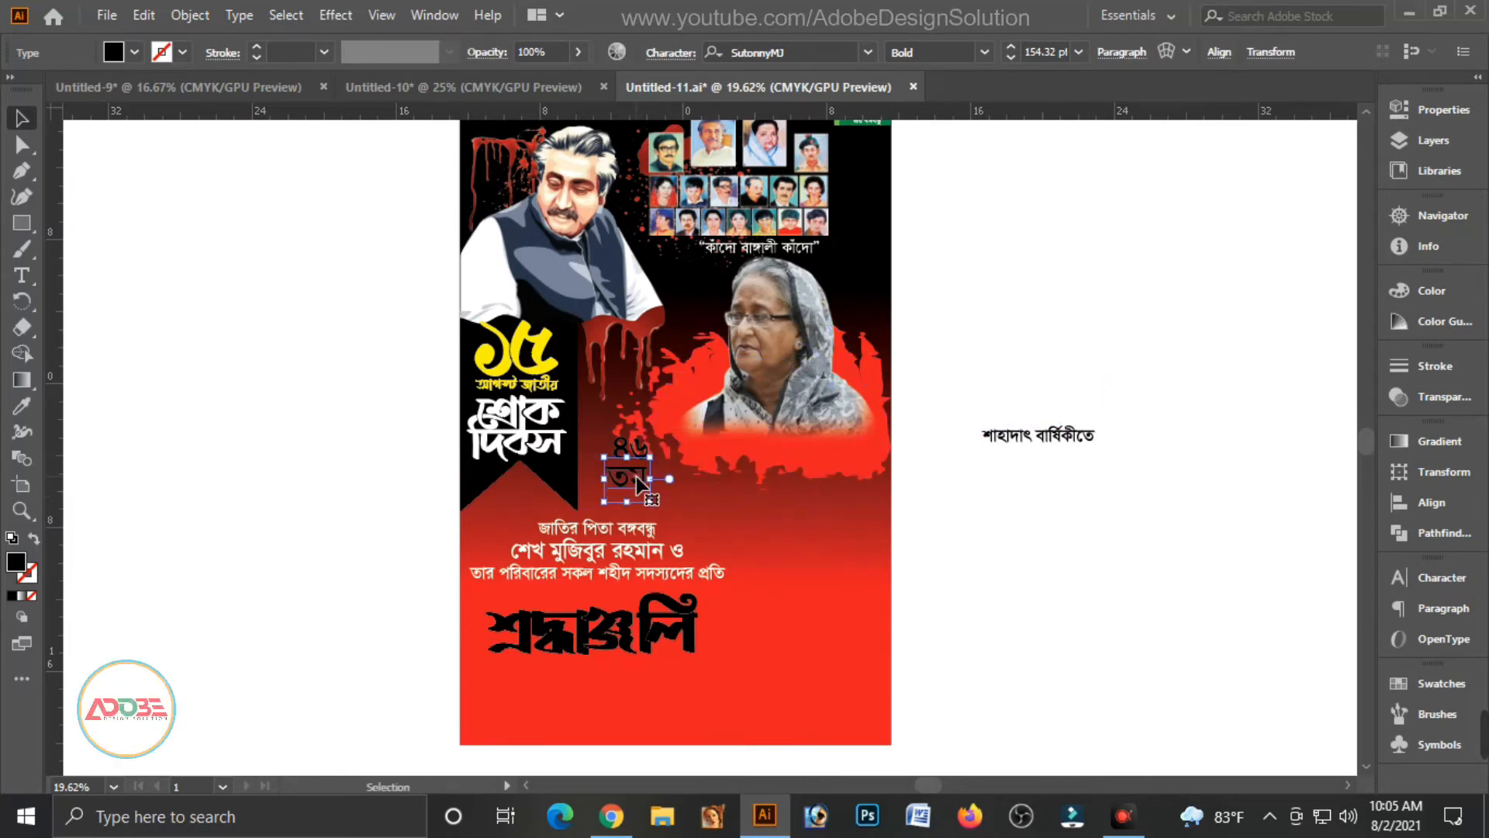
left_click_drag(1067, 436, 682, 509)
left_click(933, 490)
Step: Recolour the large শ্রদ্ধাঞ্জলি lettering yellow using 100% yellow
left_click(660, 629)
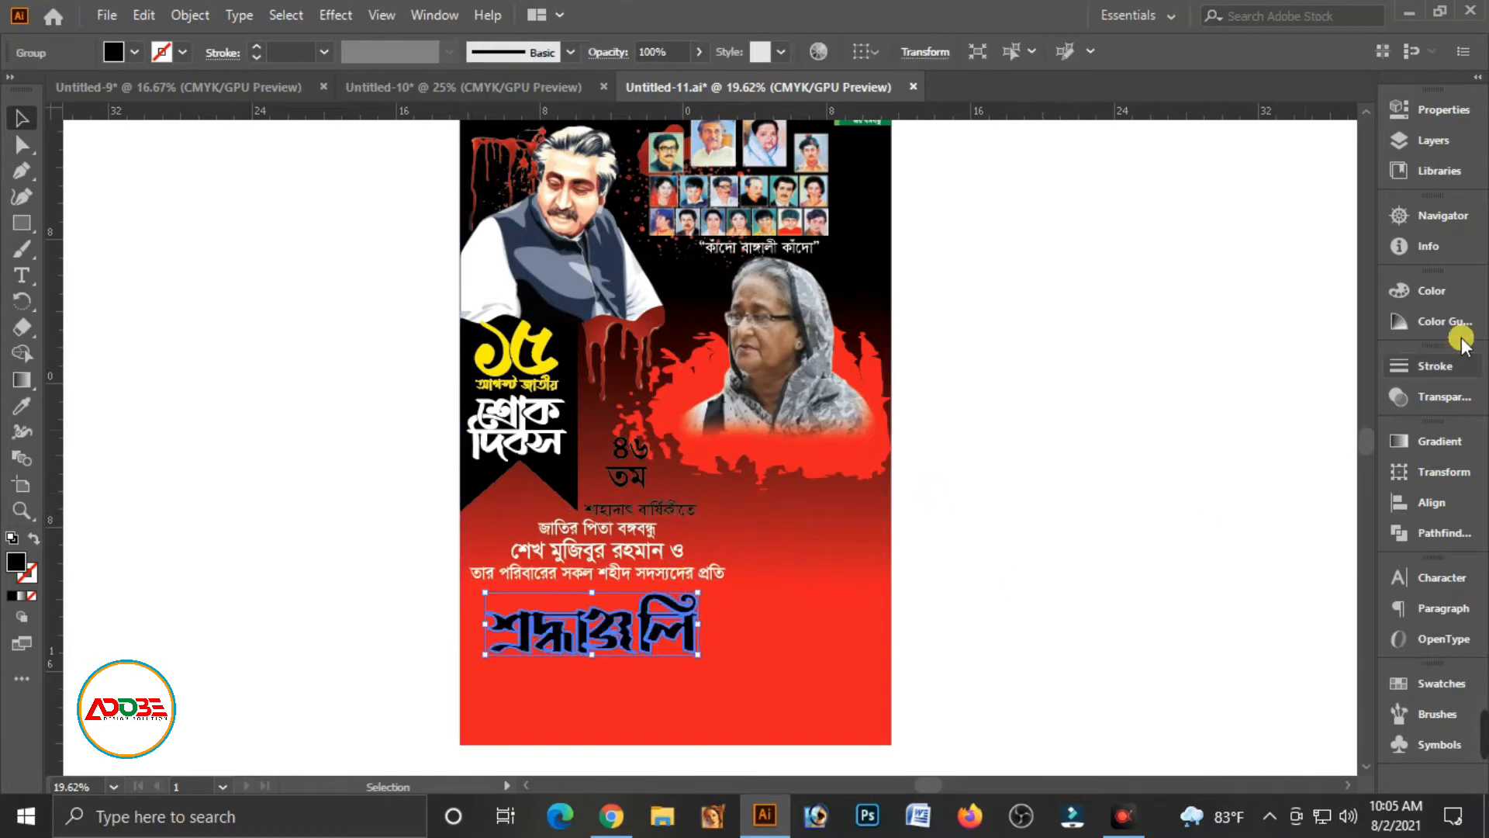
left_click(1429, 289)
mouse_move(1310, 401)
left_mouse_down()
mouse_move(1197, 399)
mouse_move(1318, 373)
left_mouse_up()
left_click(1063, 554)
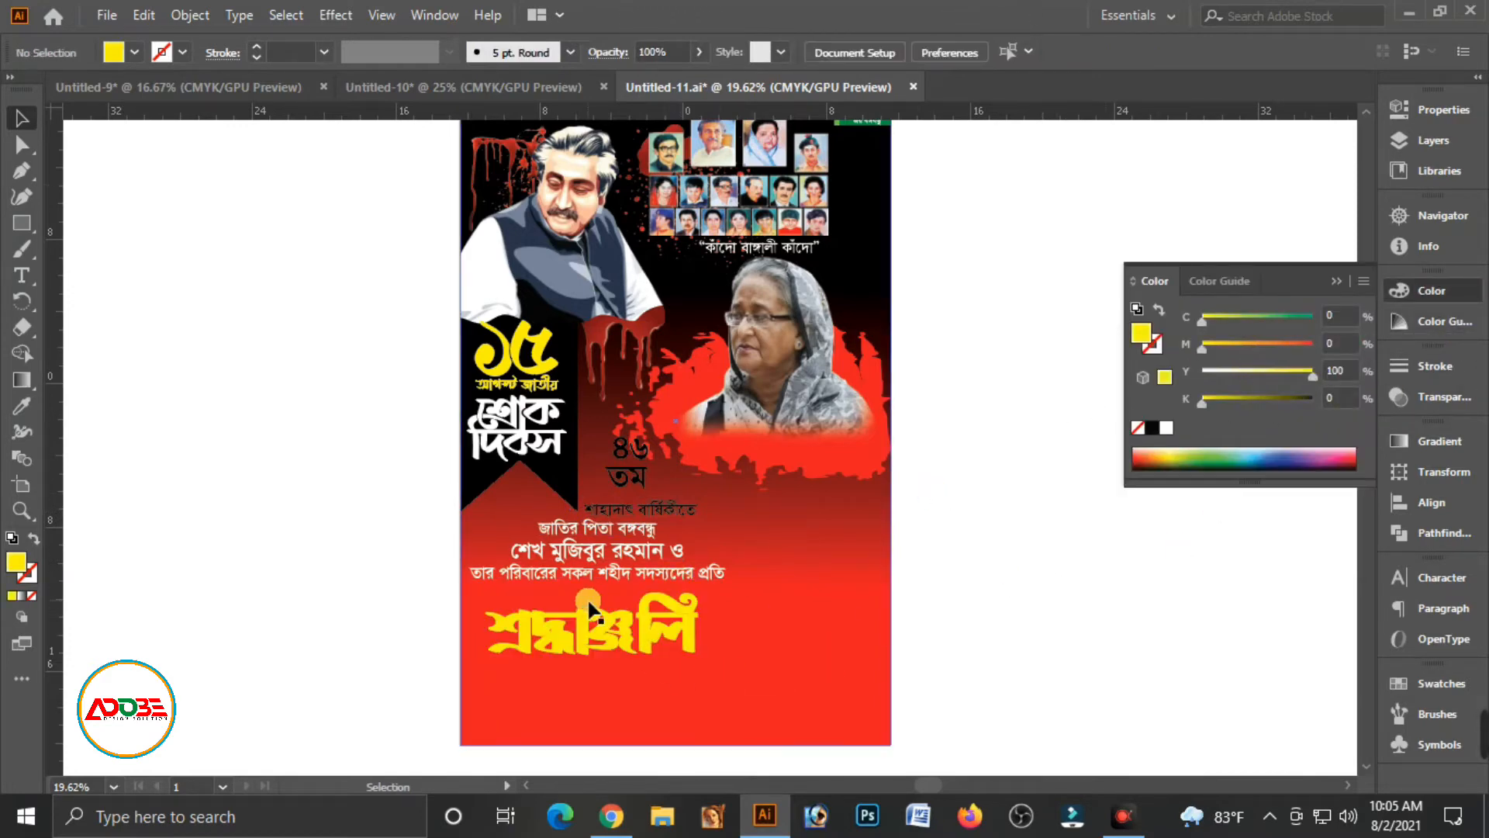
Step: Recolour the number ৪৬ beside the black banner with 100% yellow and no black
key("ctrl+space")
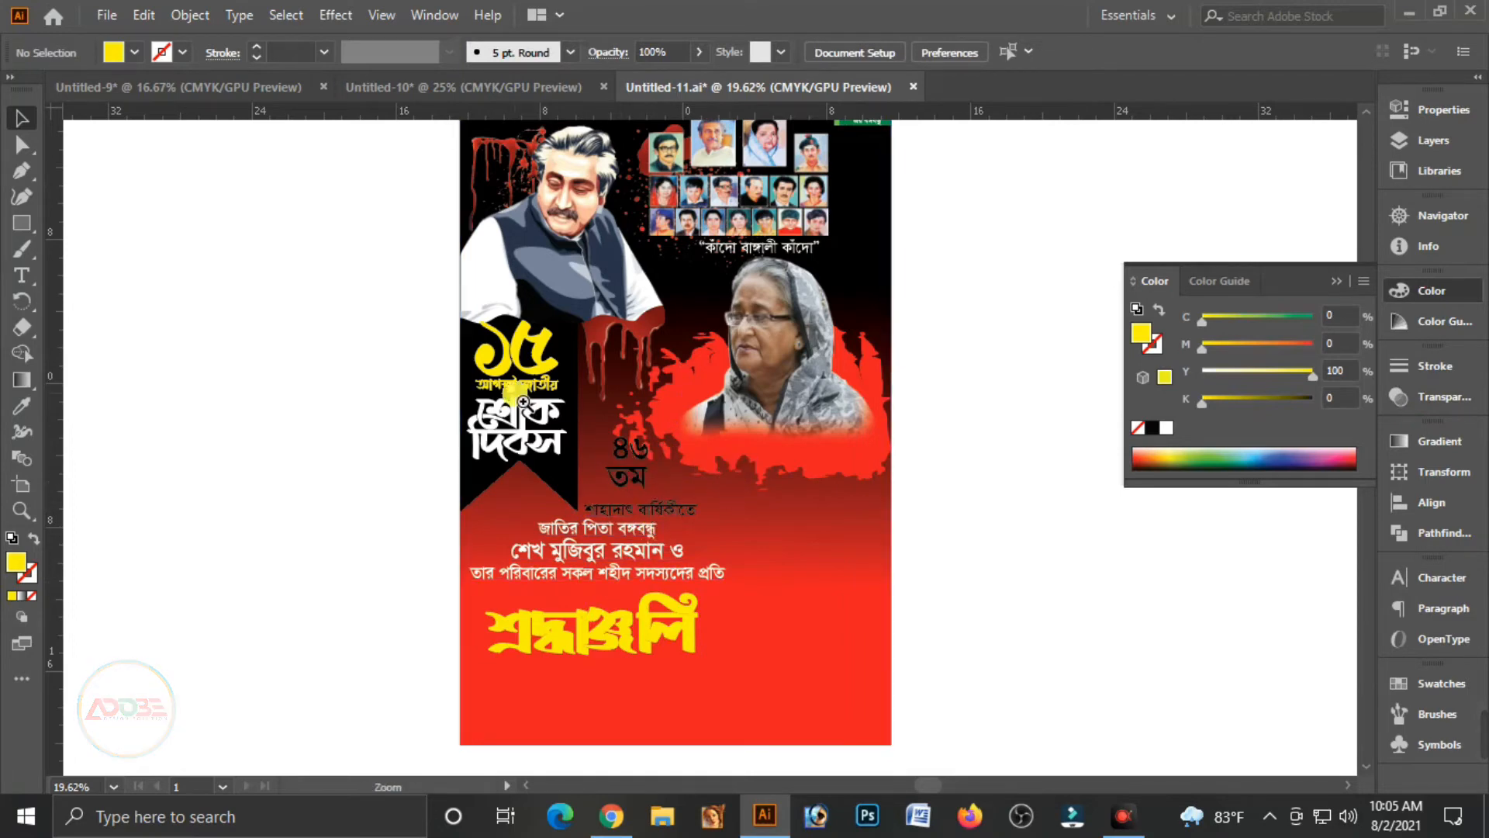
left_click_drag(523, 401, 616, 415)
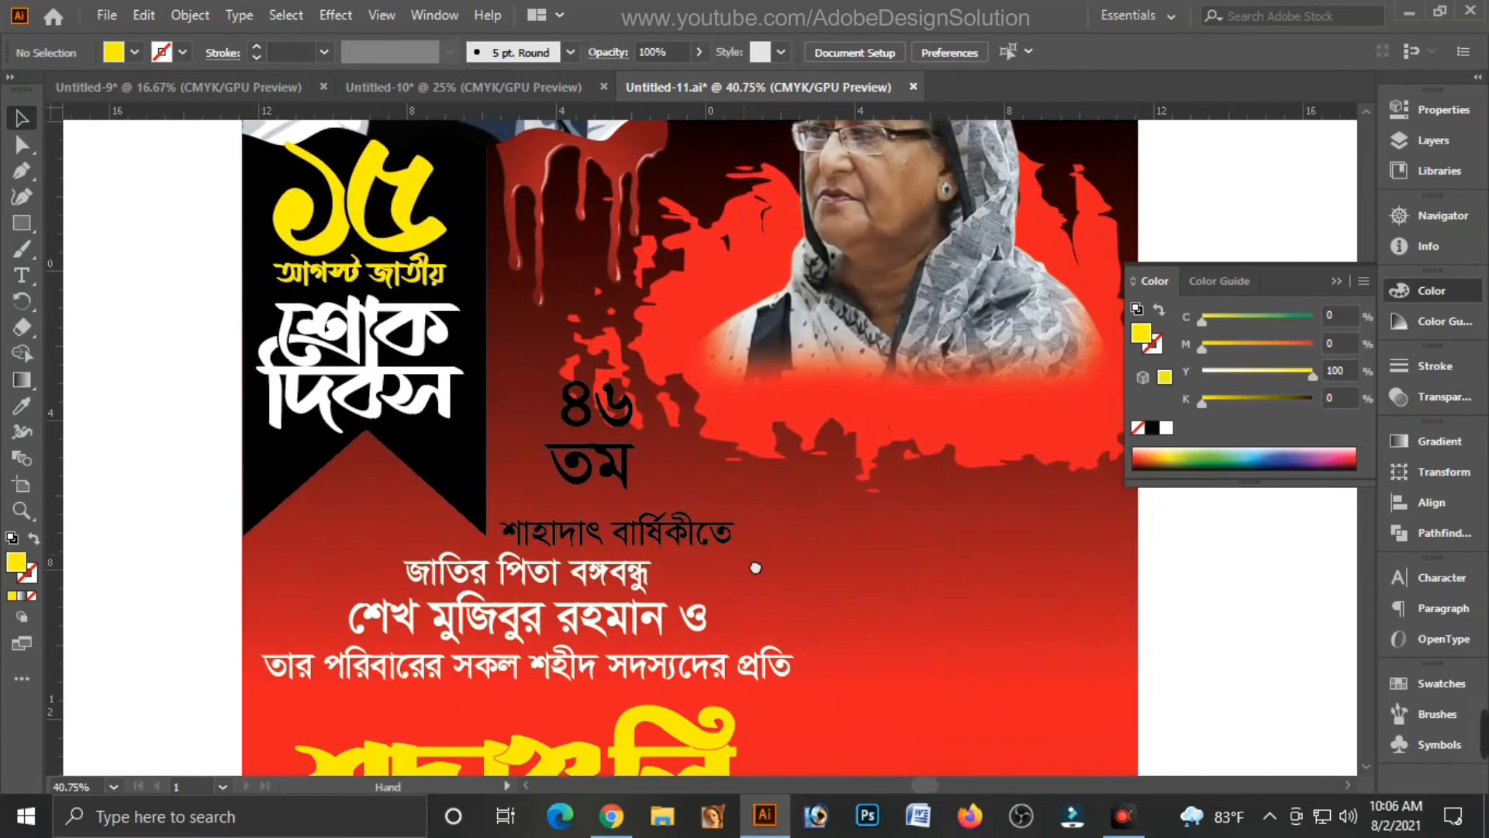
left_click(613, 411)
mouse_move(1203, 399)
left_mouse_down()
mouse_move(1228, 398)
mouse_move(1202, 400)
left_mouse_up()
left_click_drag(1202, 375, 1316, 374)
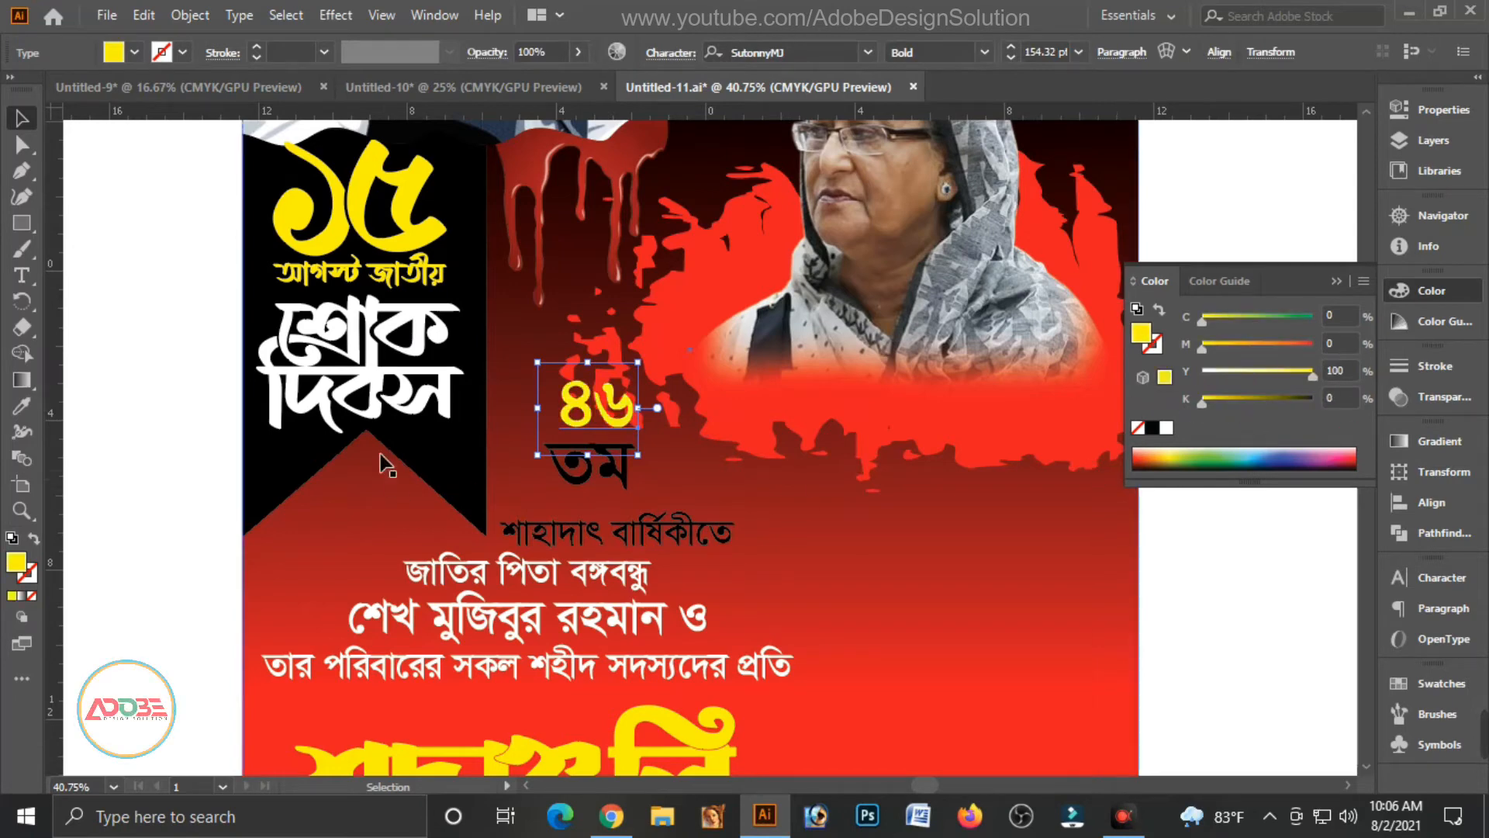
left_click(495, 438)
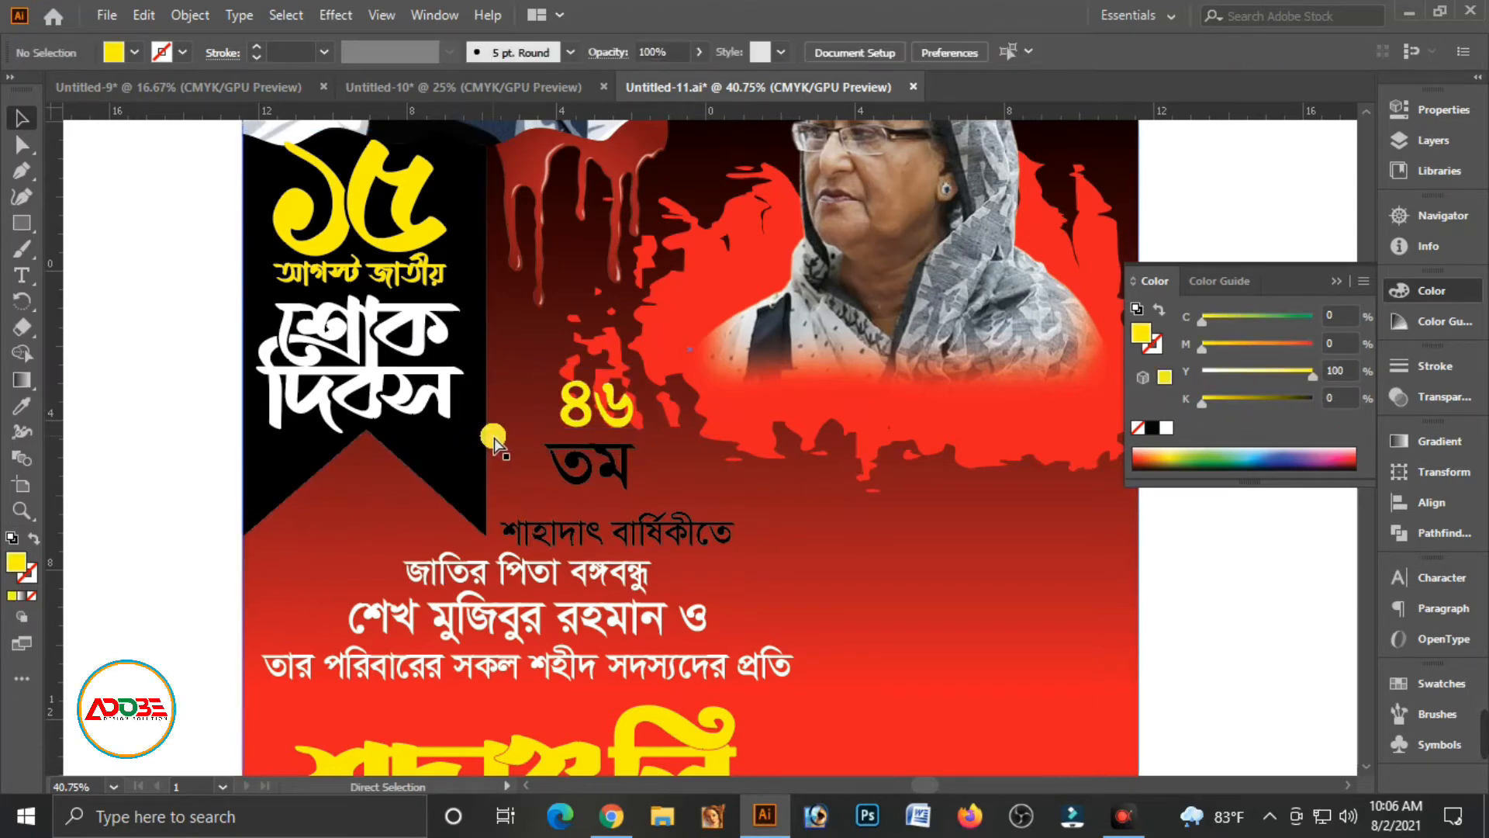
Step: Outline the yellow ৪৬ with a 10 pt black stroke
left_click(613, 425)
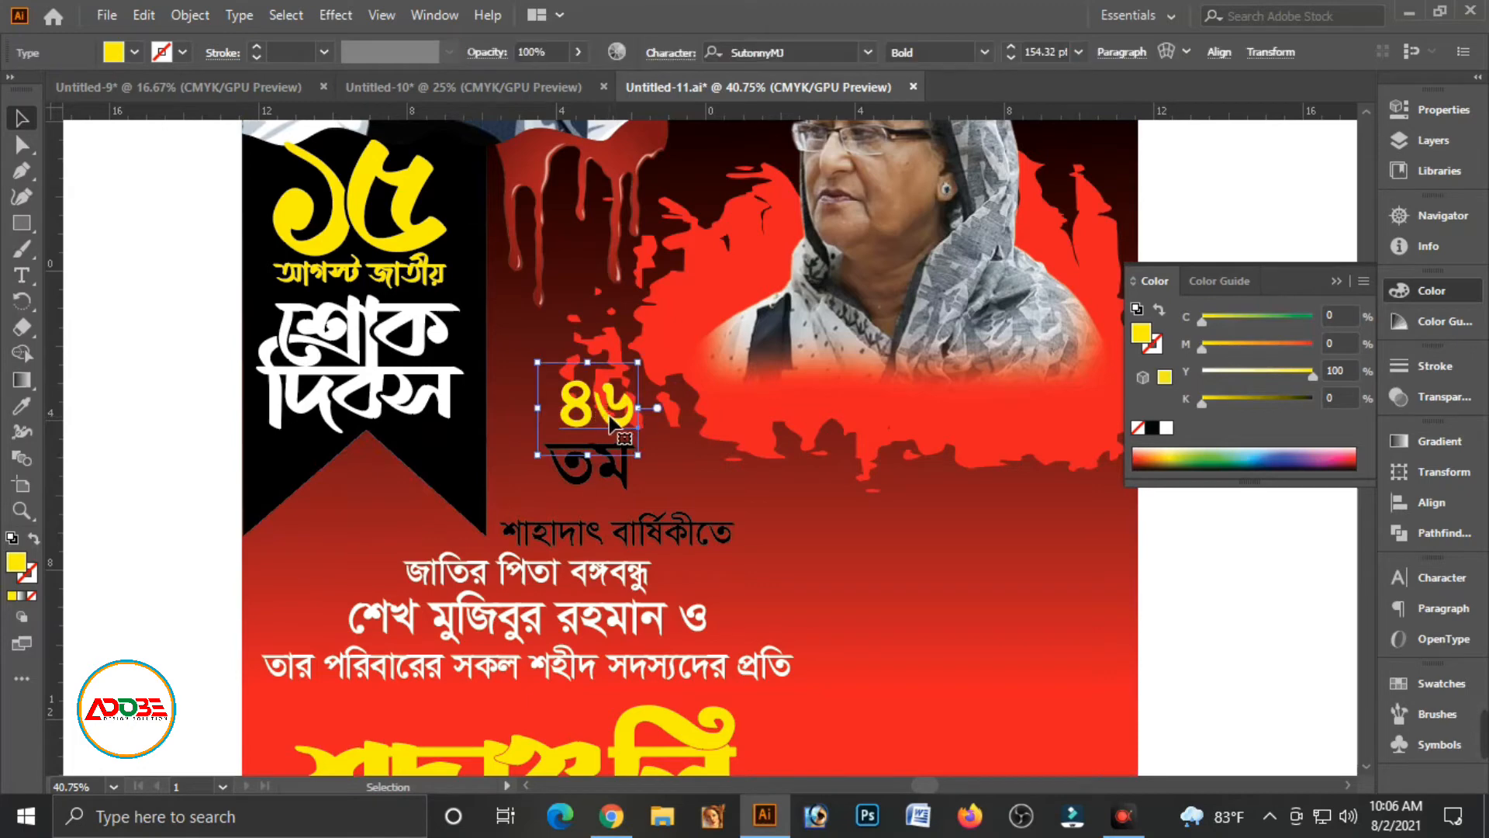
left_click(1399, 379)
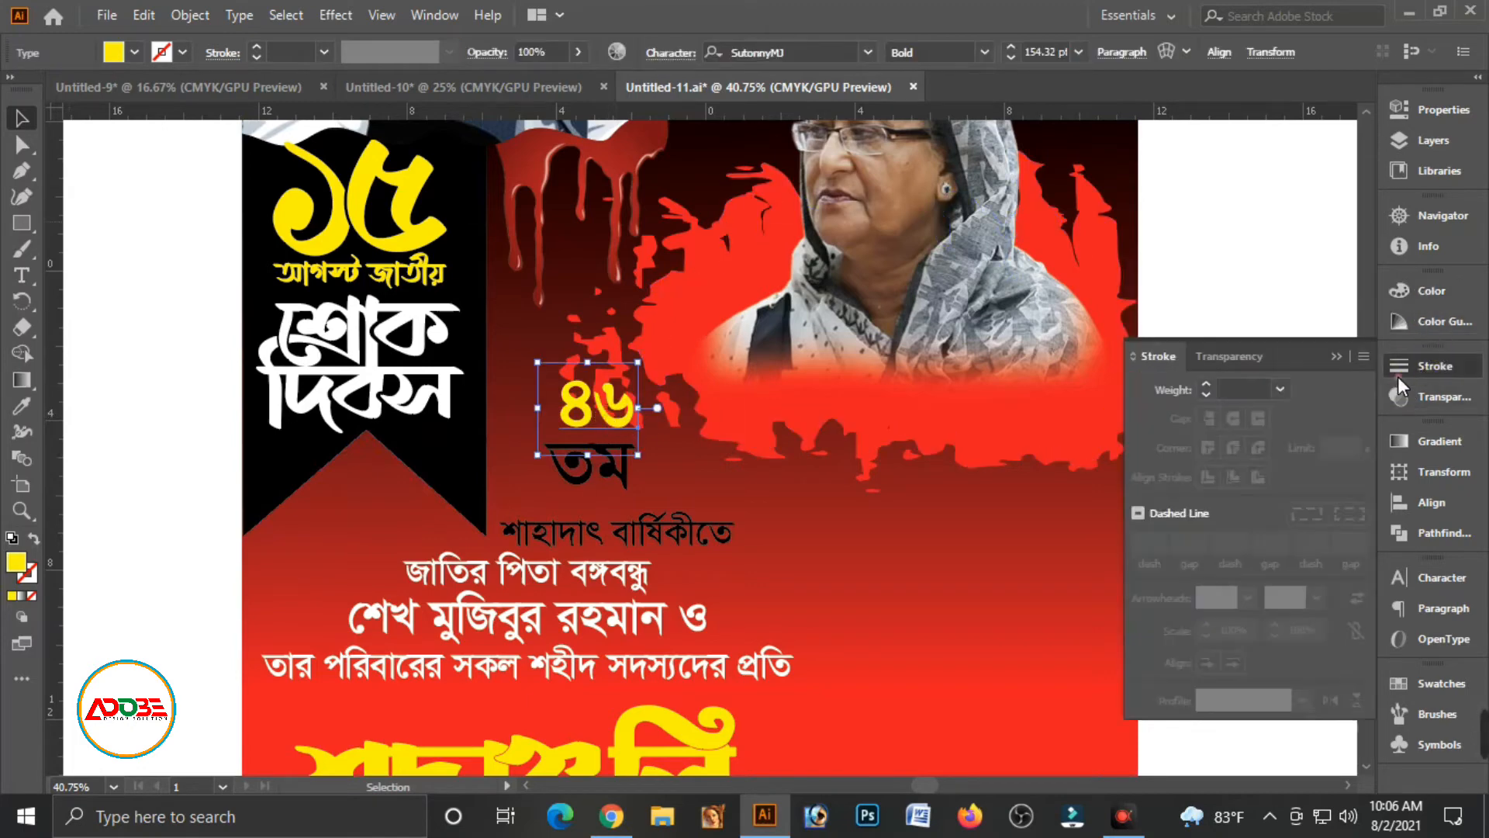
left_click(1279, 388)
left_click(1309, 699)
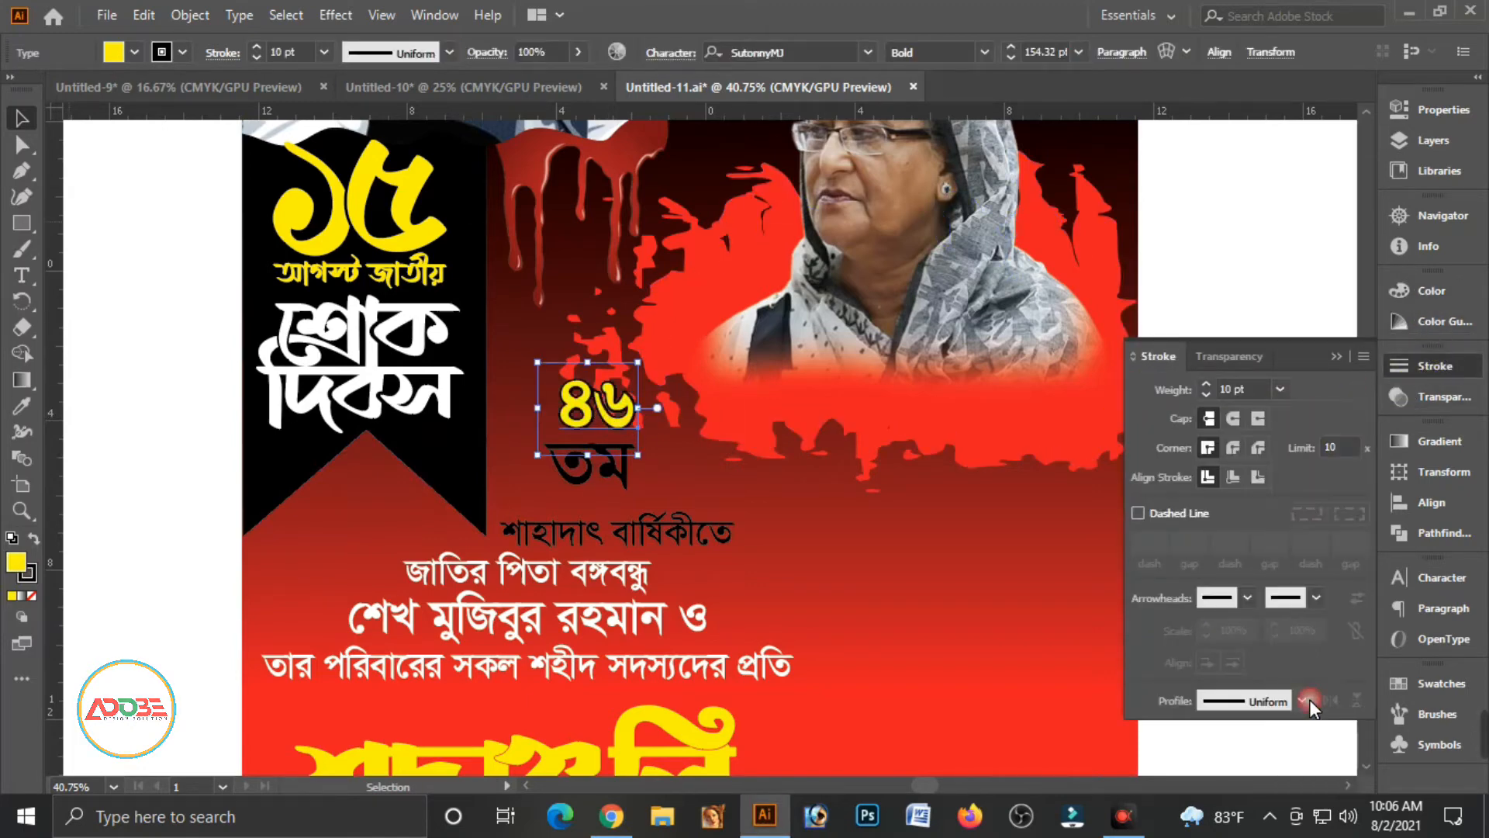
left_click(1336, 357)
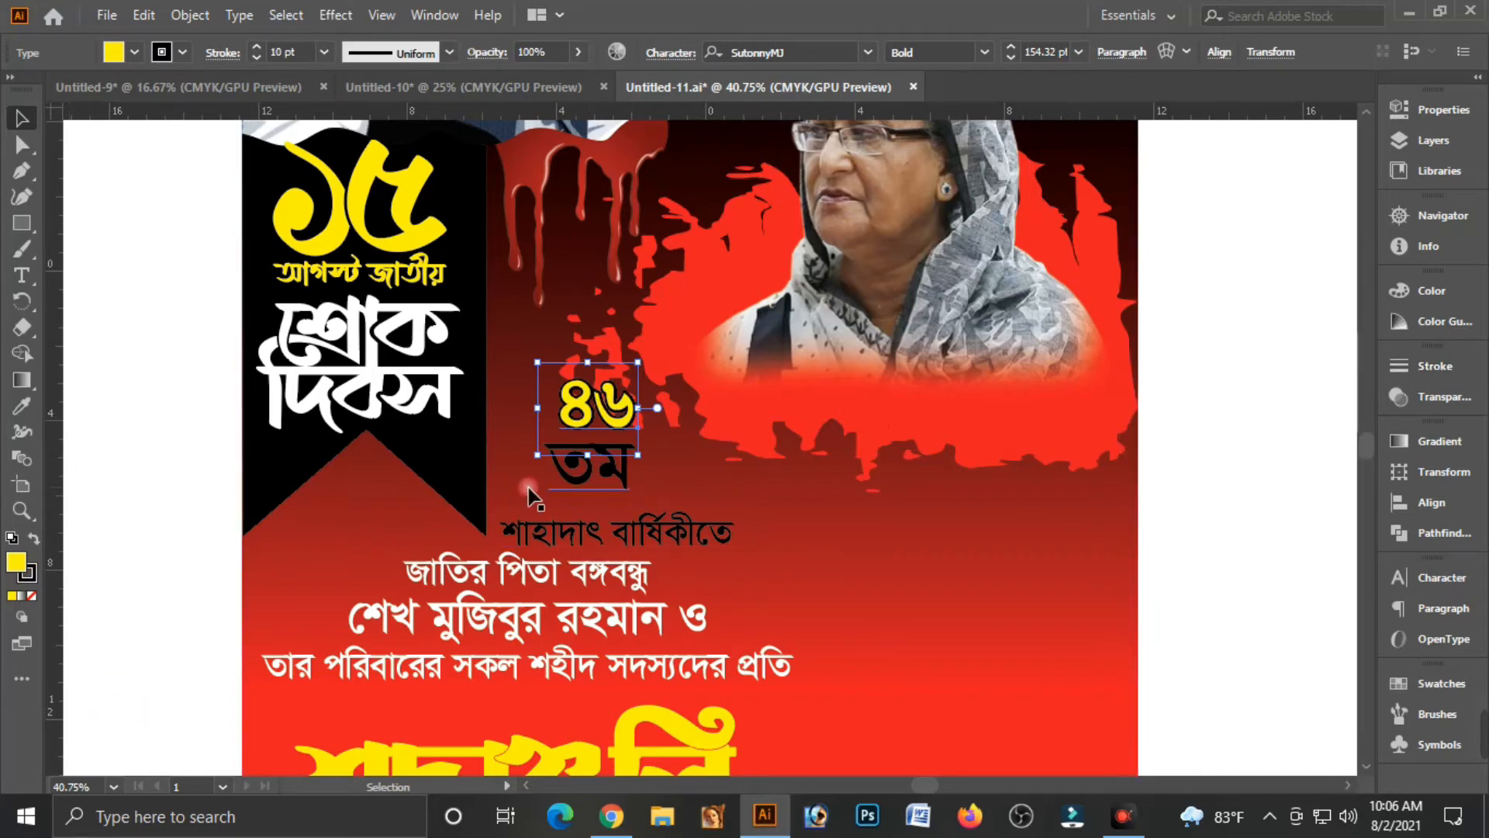
left_click(613, 464)
key("ctrl+z")
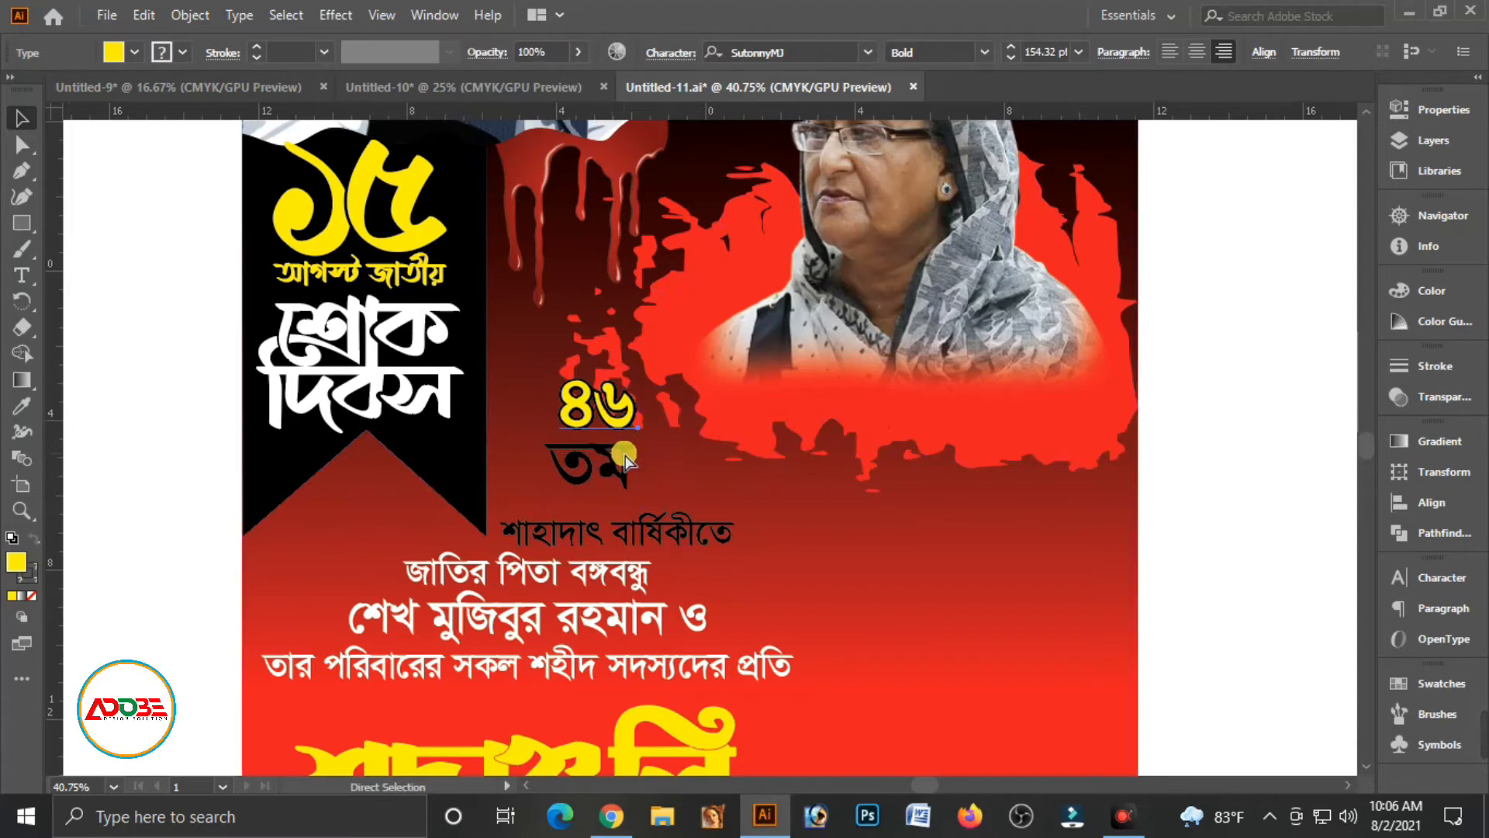
left_click(625, 422)
Step: Draw a circle over the ৪৬ and তম lettering and fill it white
left_click_drag(23, 225, 93, 256)
left_click_drag(595, 417, 666, 454)
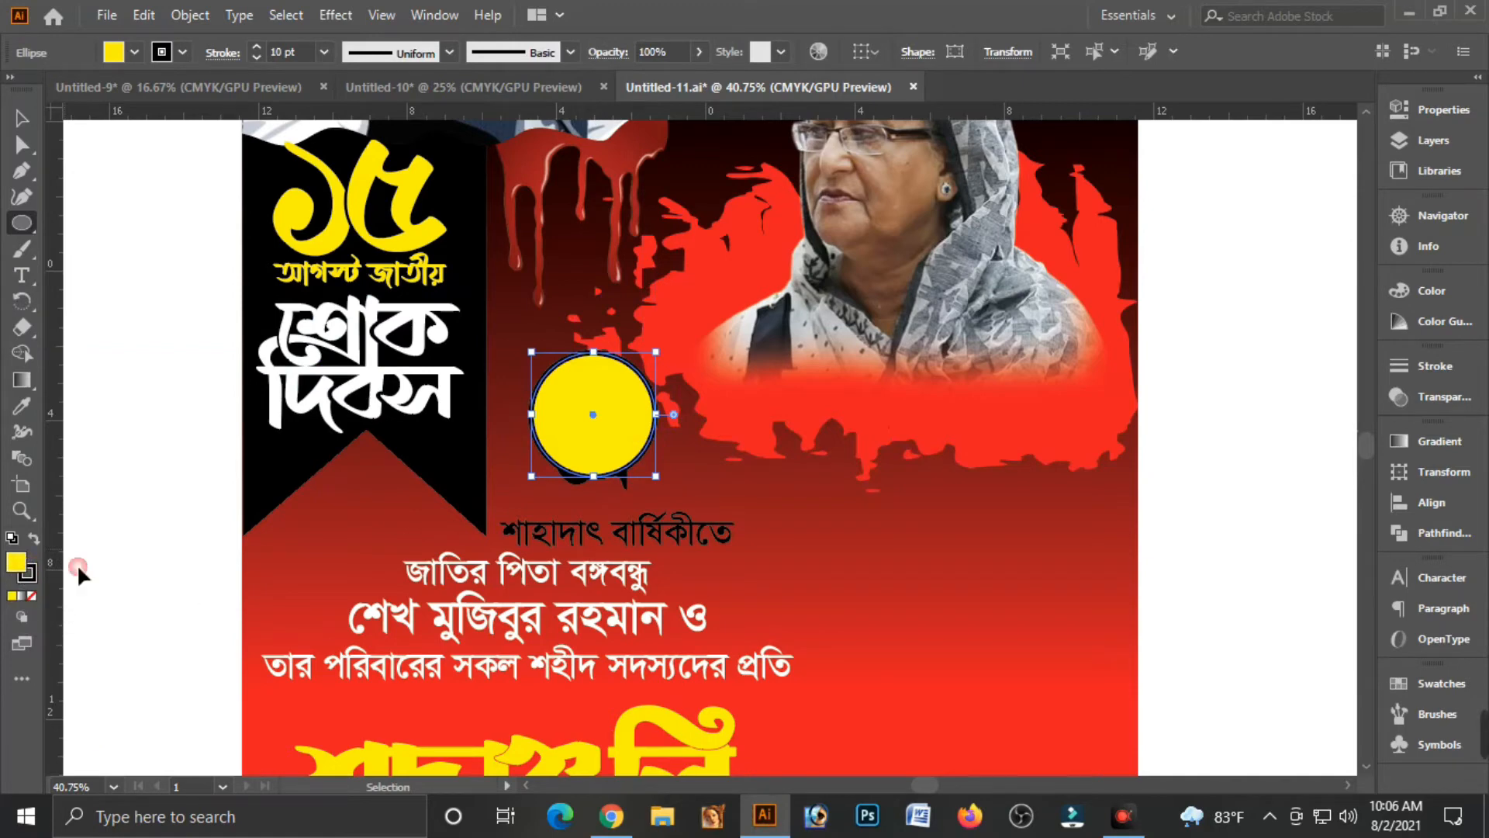
left_click(1431, 291)
left_click_drag(1229, 366, 1207, 370)
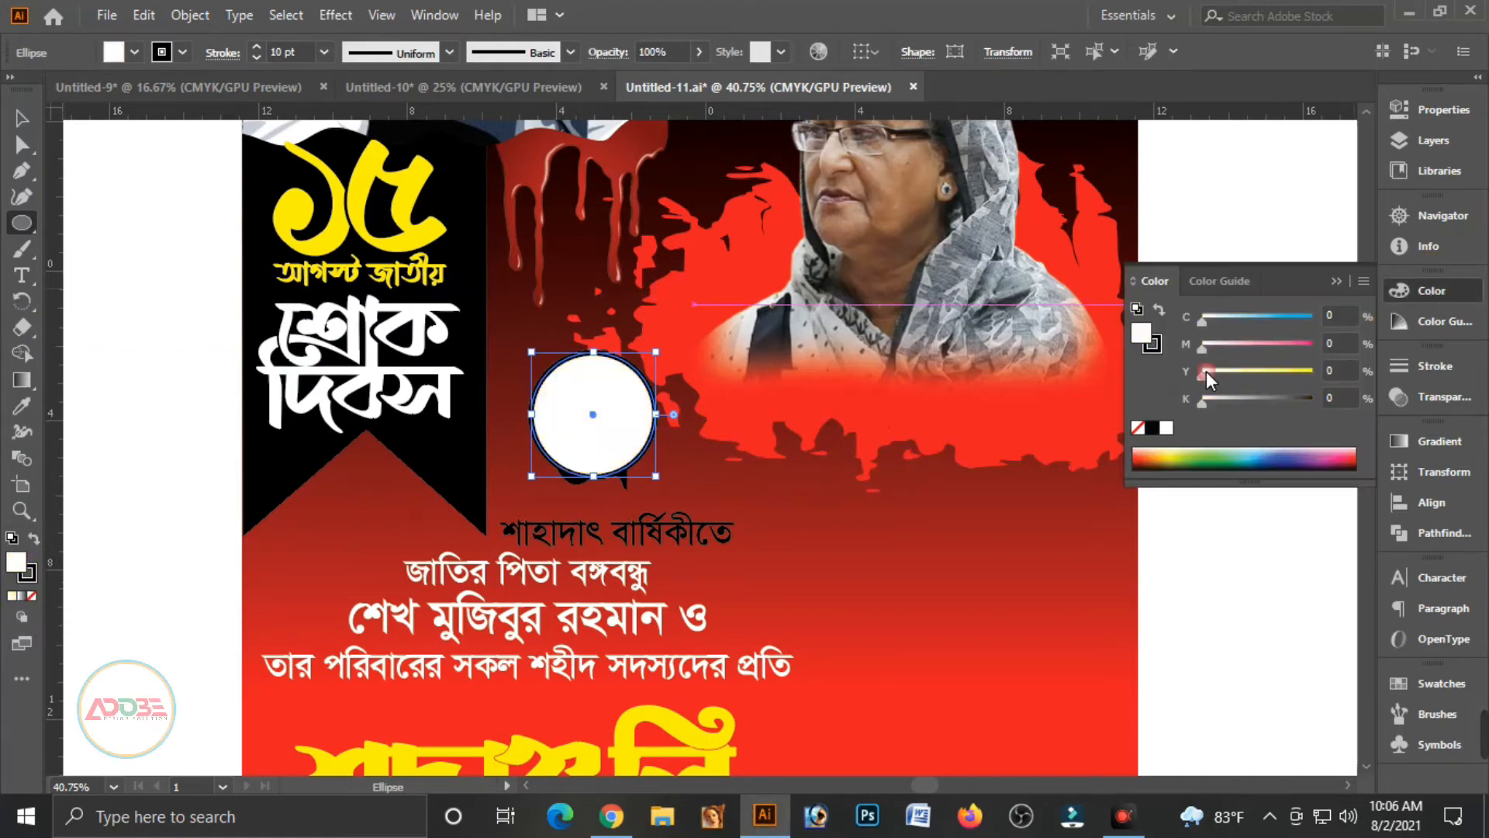
Step: Change the white circle's stroke colour to pink with 61% magenta and no black
left_click(1153, 344)
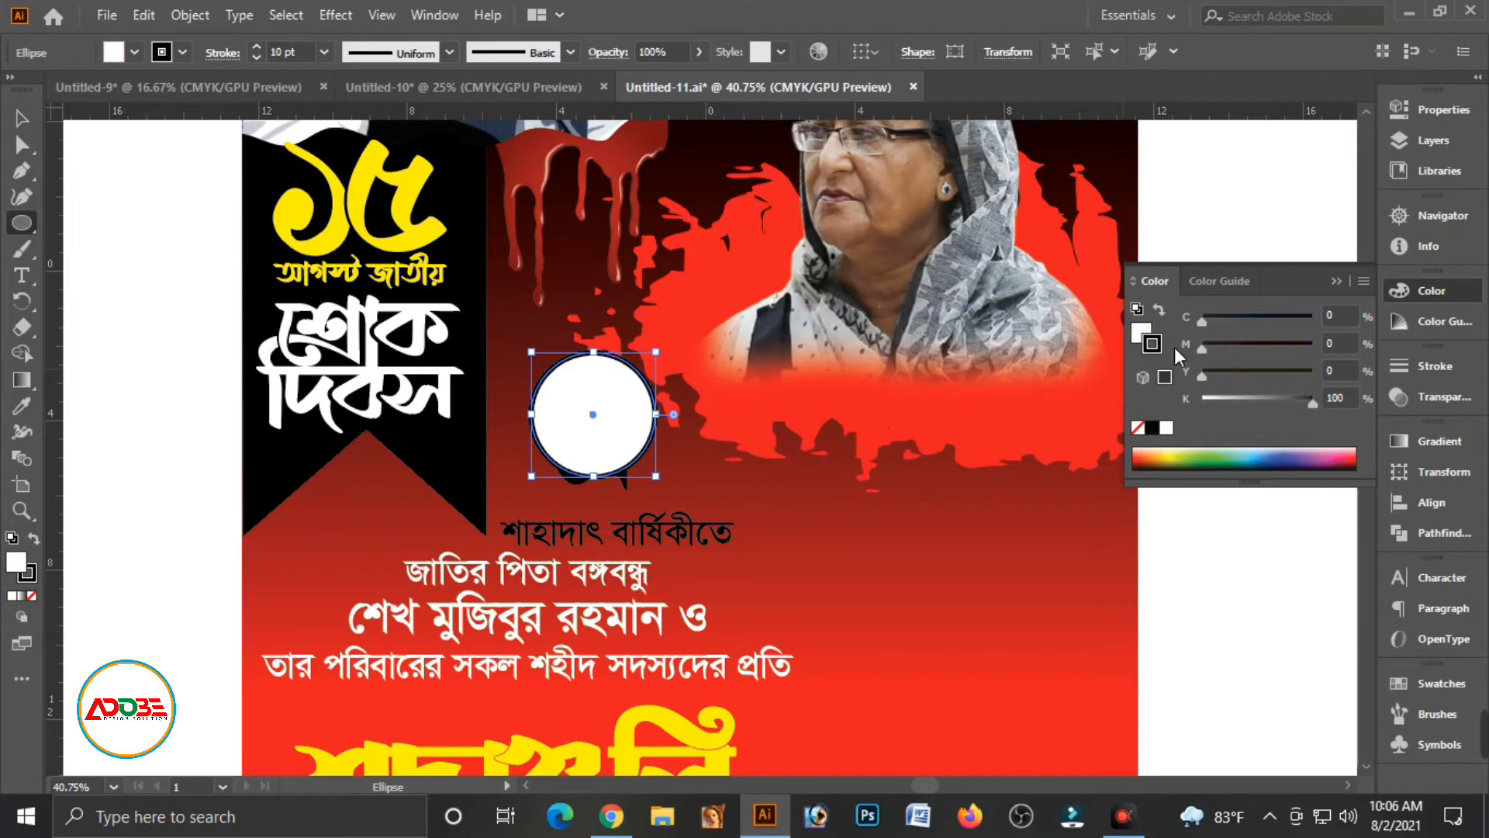
left_click_drag(1250, 344, 1435, 366)
left_click_drag(1259, 402, 1202, 399)
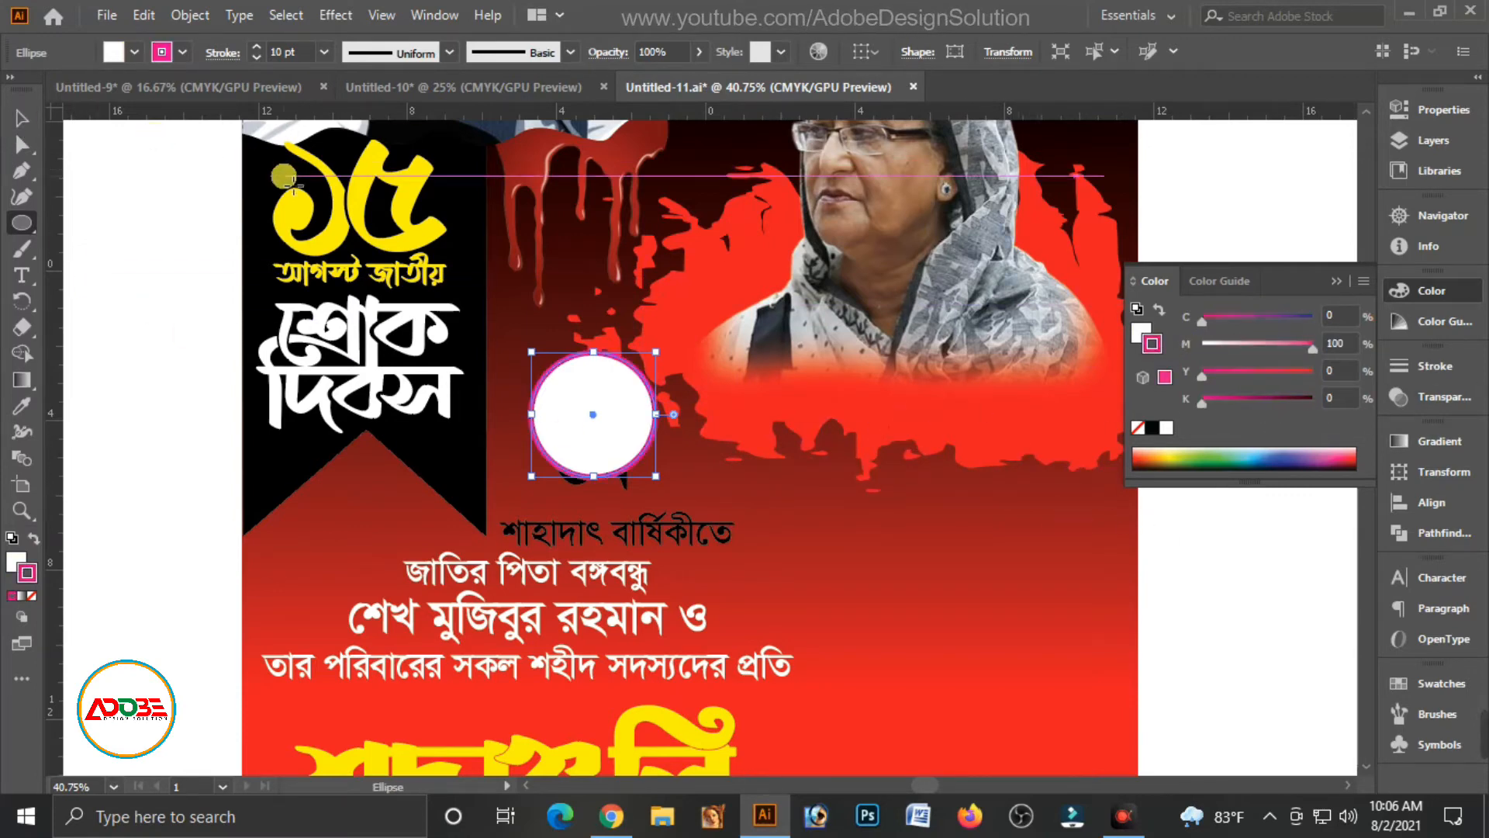
left_click(20, 119)
mouse_move(1312, 348)
left_mouse_down()
mouse_move(1289, 359)
mouse_move(1268, 343)
left_mouse_up()
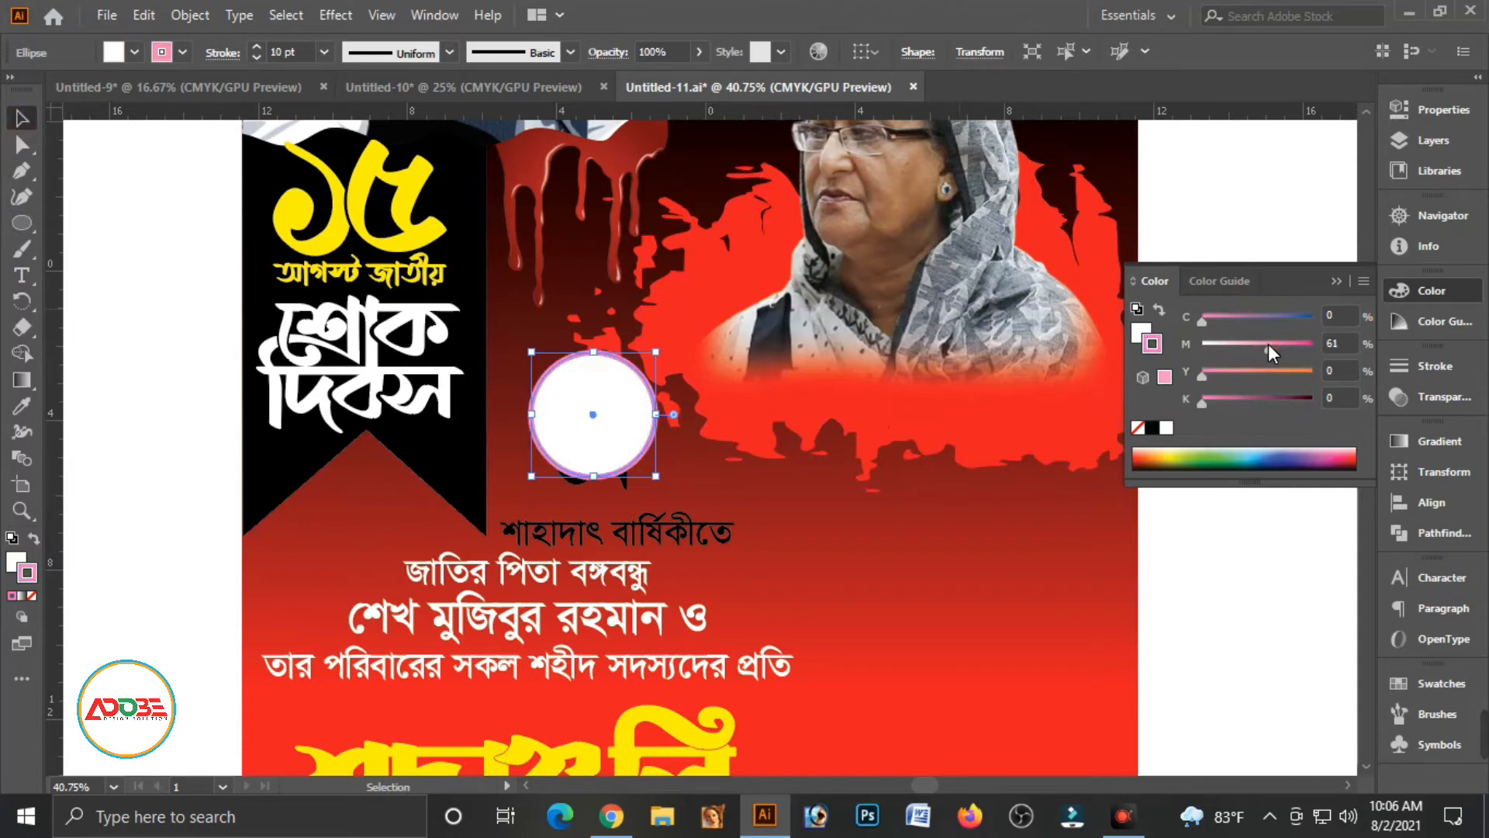
left_click(1216, 537)
Step: Send the white circle behind the ৪৬ and তম lettering while keeping it in front of the red blood splash
left_click(591, 492)
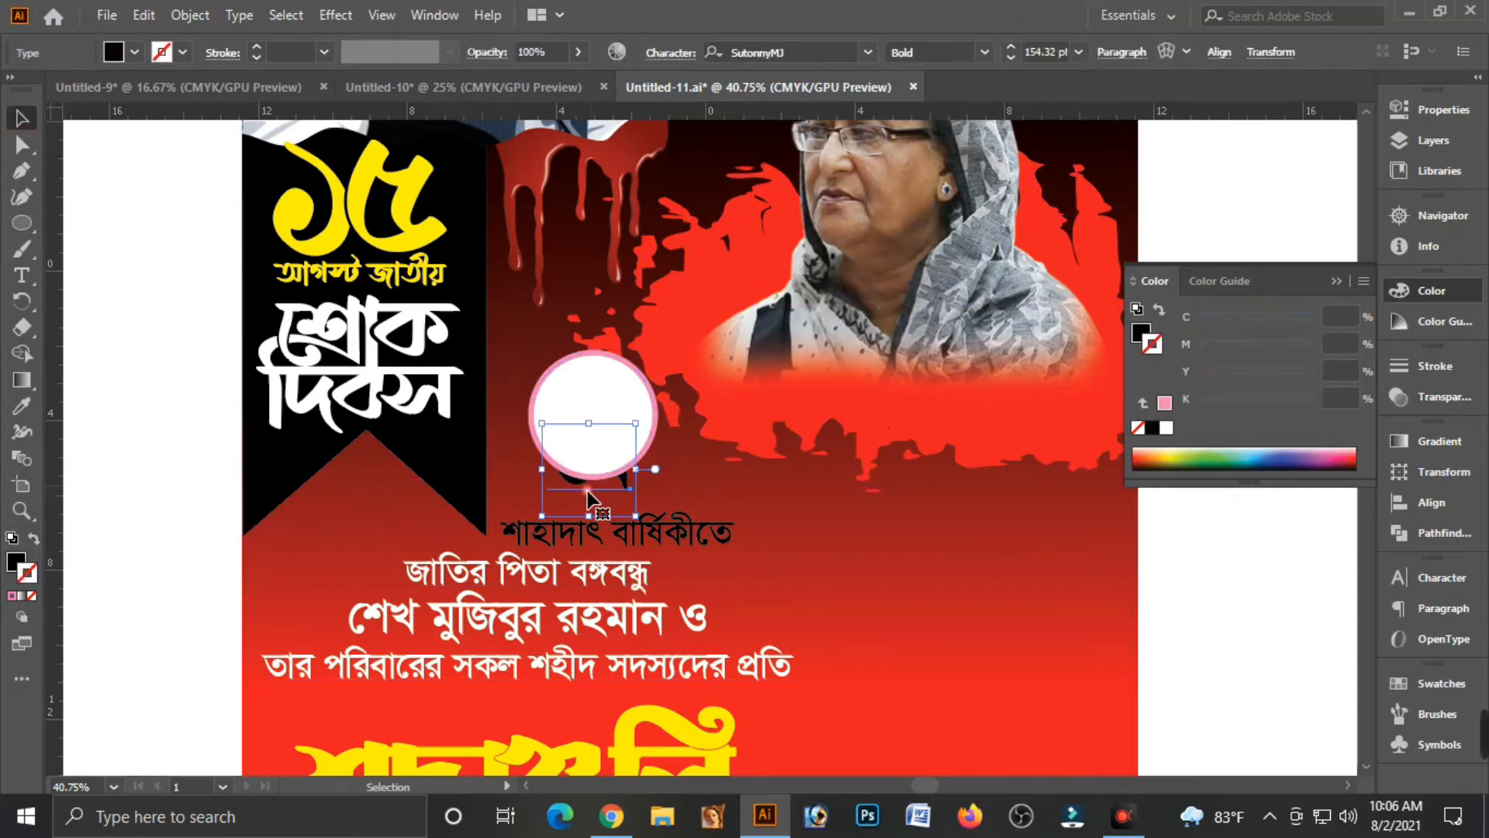
left_click(616, 397)
key("ctrl+[")
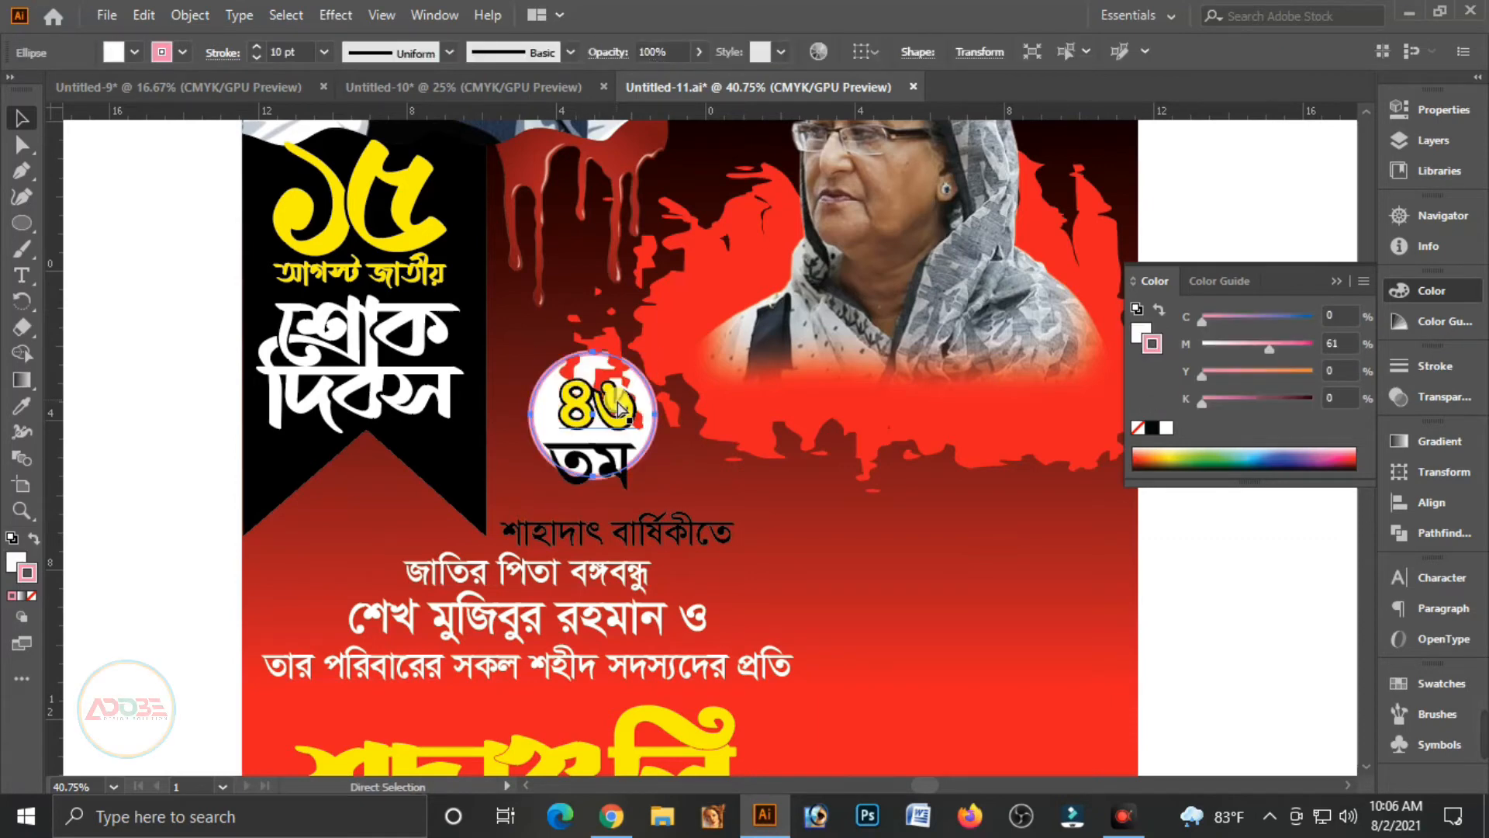
key("ctrl+]")
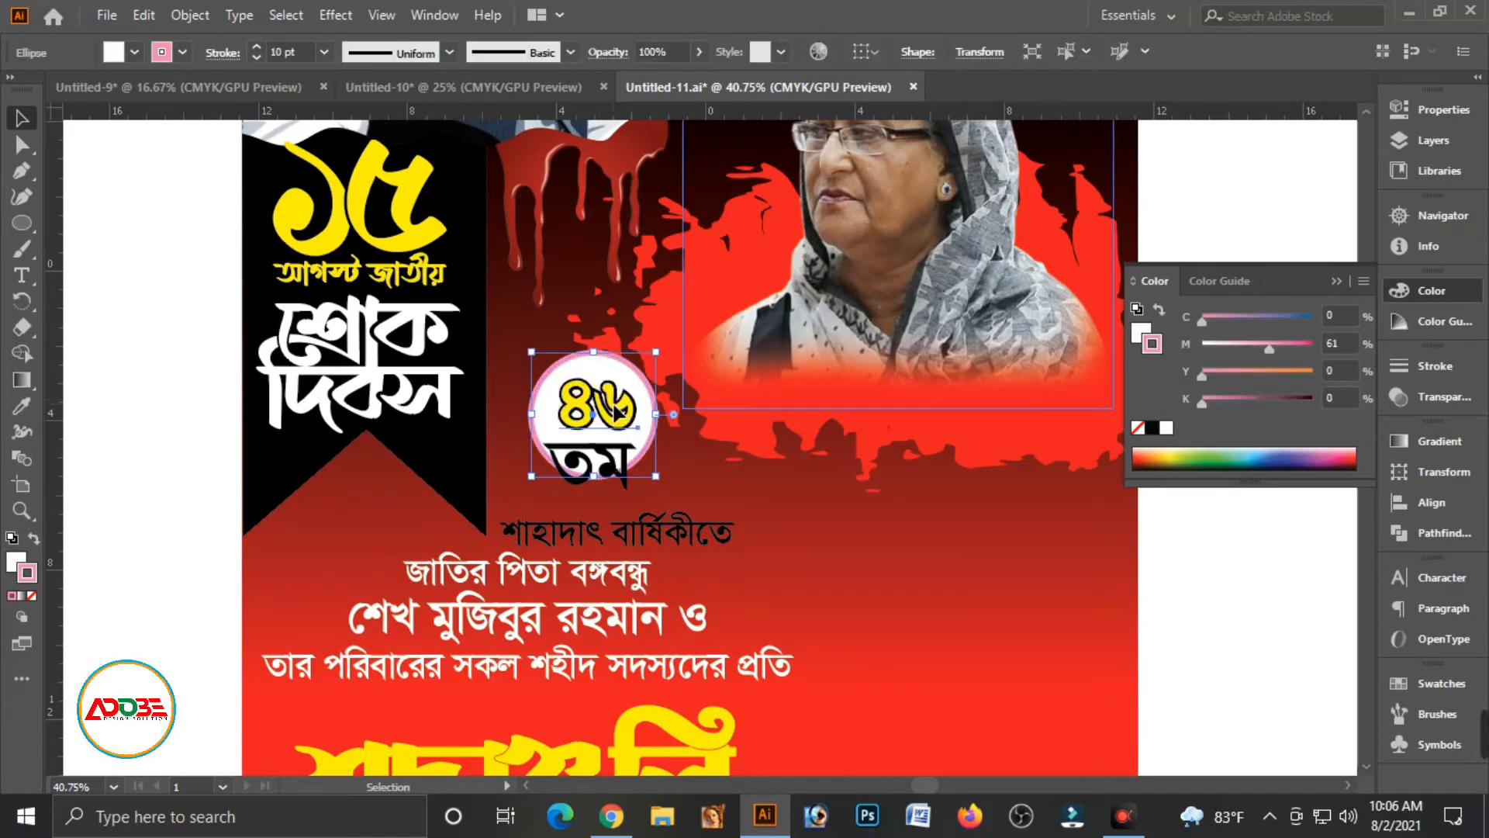
Step: Shift ৪৬ up slightly inside the circle, and shrink তম to 92.57 pt so it fits below the number
left_click(612, 407)
left_click(622, 468)
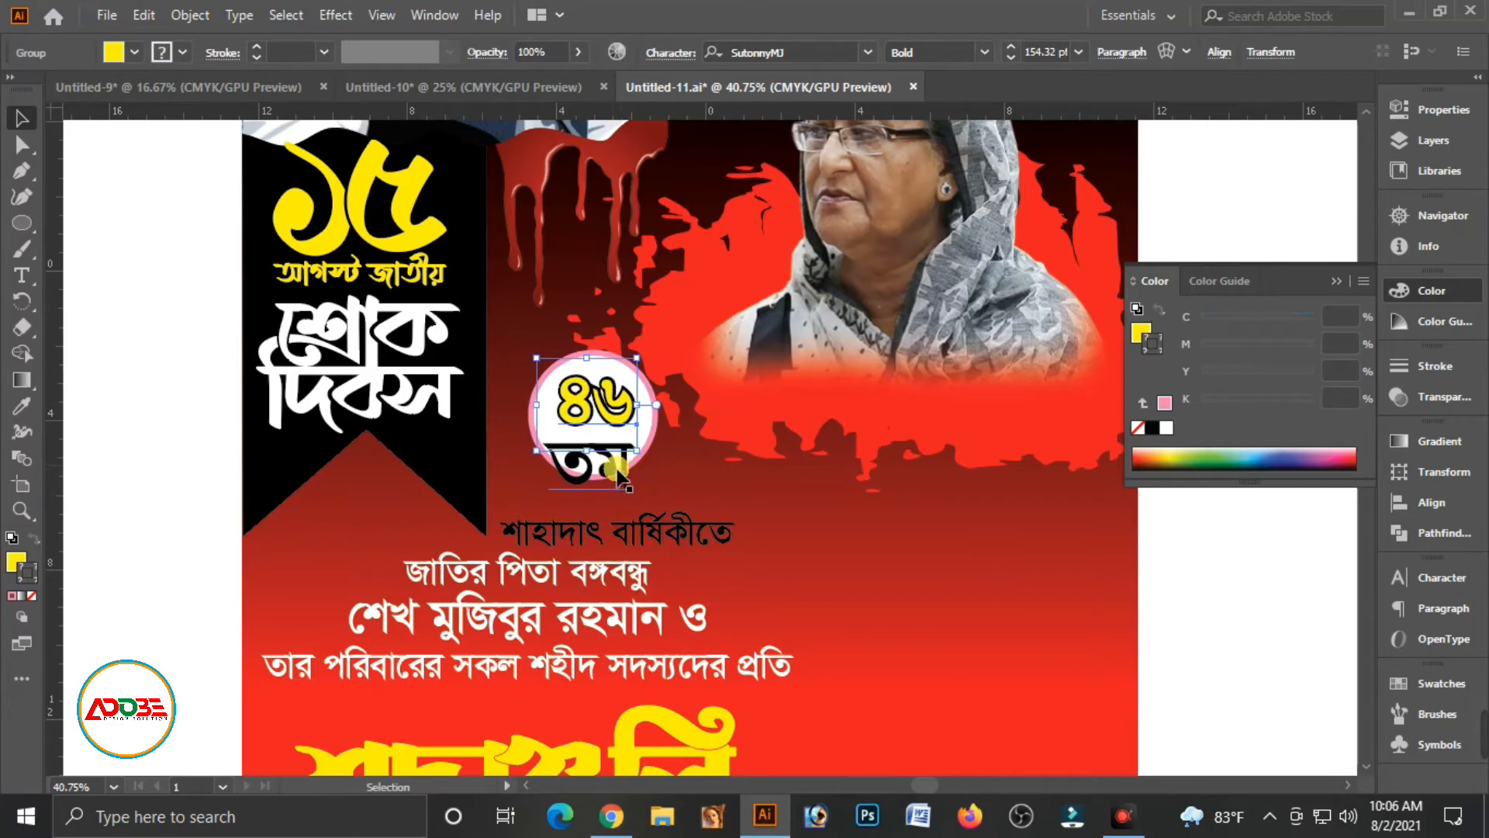
left_click_drag(633, 519, 607, 461)
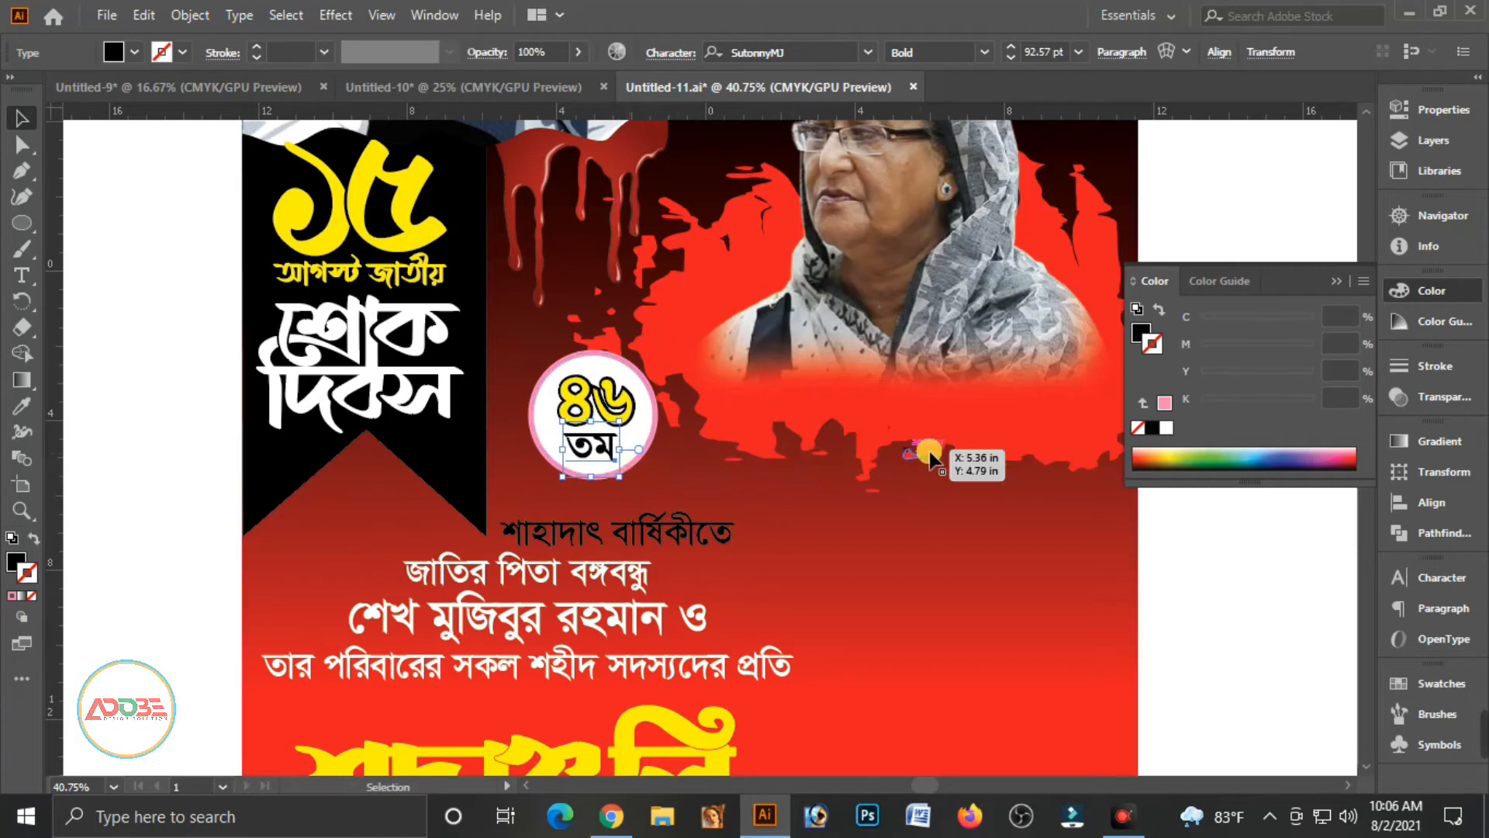
Step: Recolour the তম text red with 100% magenta and 100% yellow
left_click(1140, 332)
left_click(1165, 427)
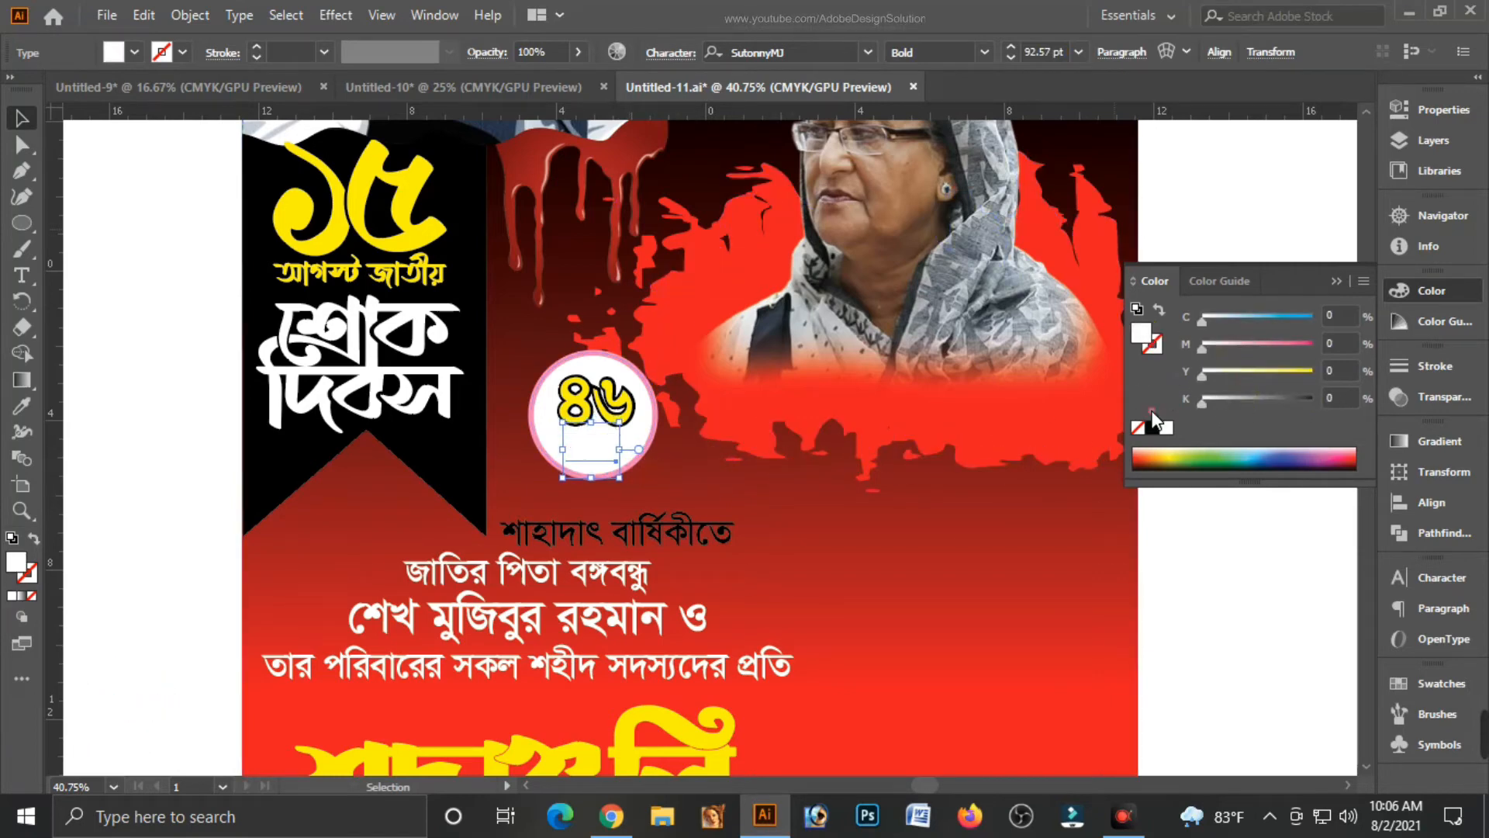
left_click_drag(1295, 348, 1316, 371)
left_click(1240, 575)
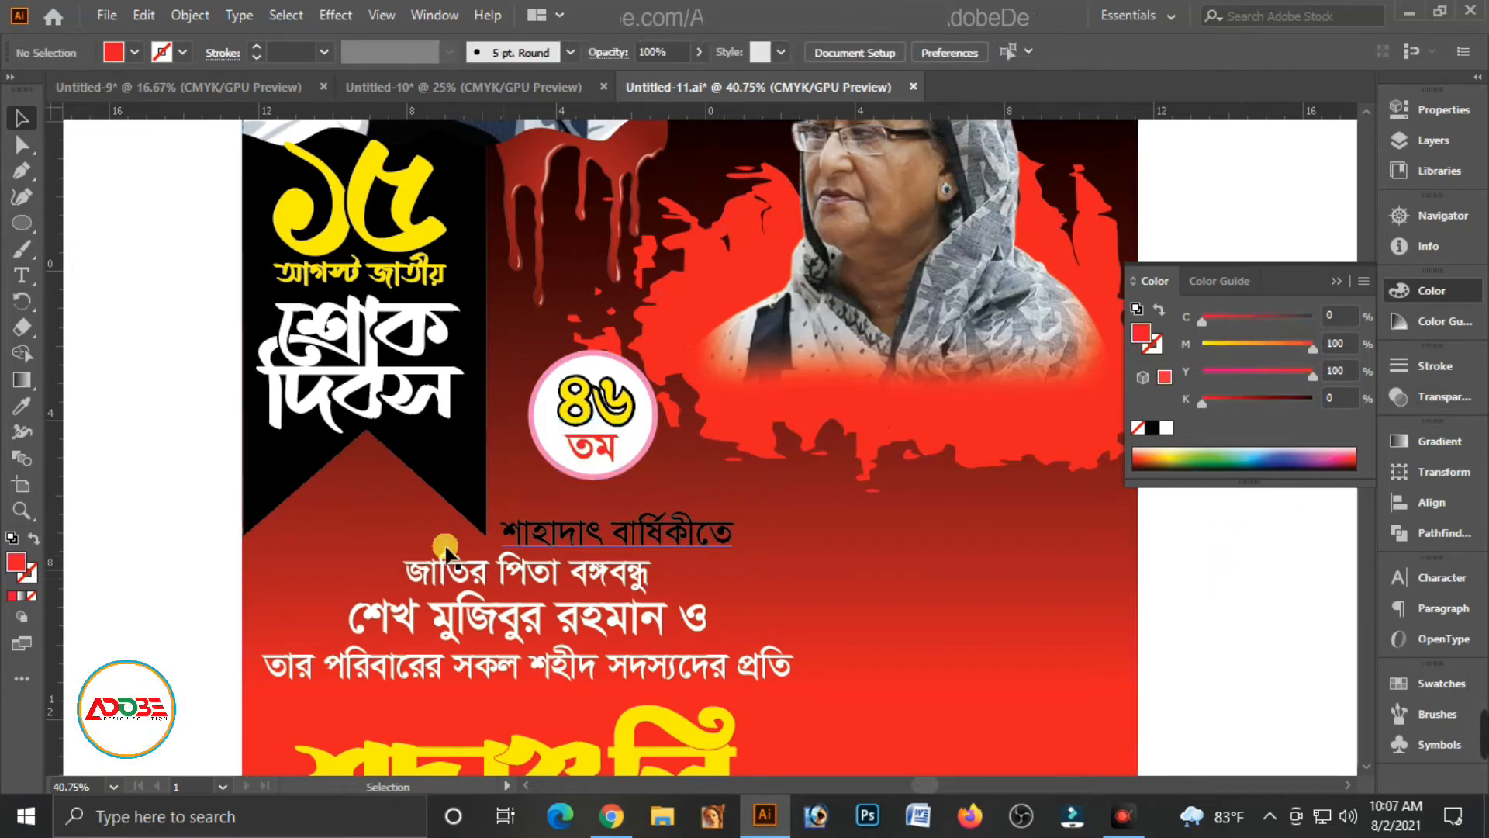
Step: Draw a wide flat ellipse below the circular badge, fill it white and shift it slightly toward the black banner
left_click(20, 225)
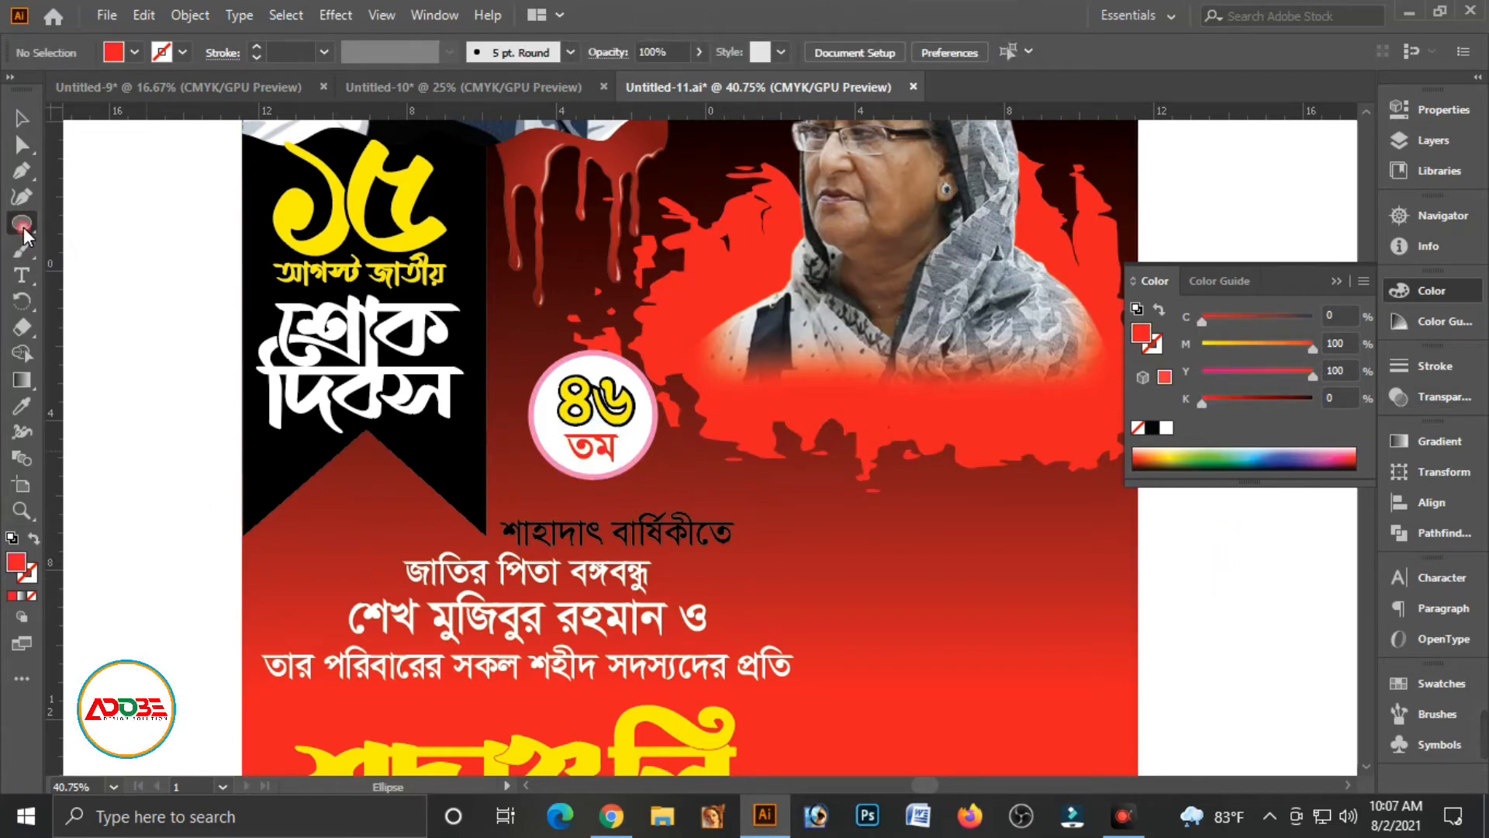
left_click_drag(520, 483, 760, 533)
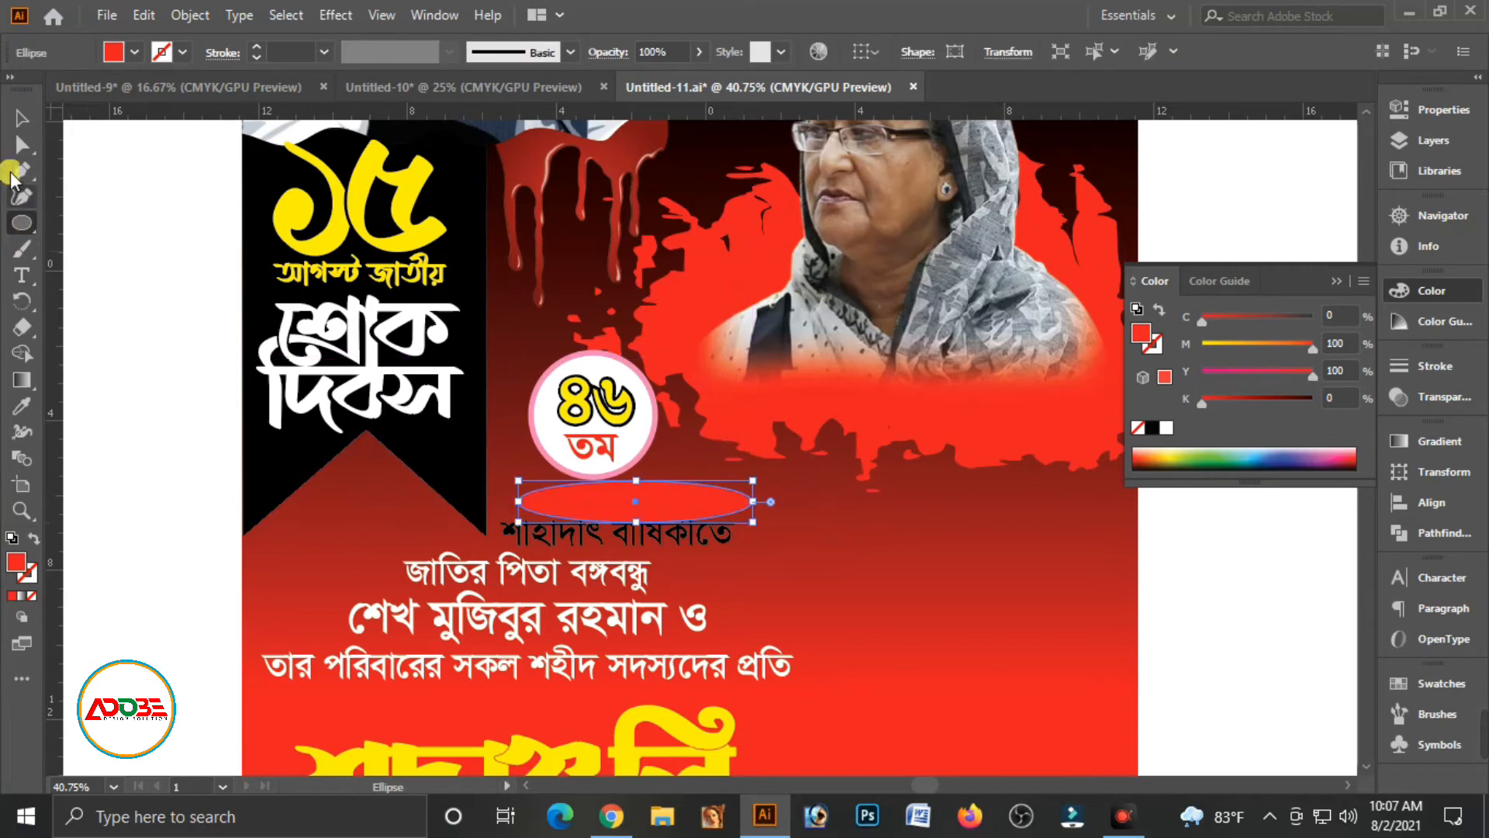
left_click(20, 118)
left_click_drag(1251, 350, 1196, 377)
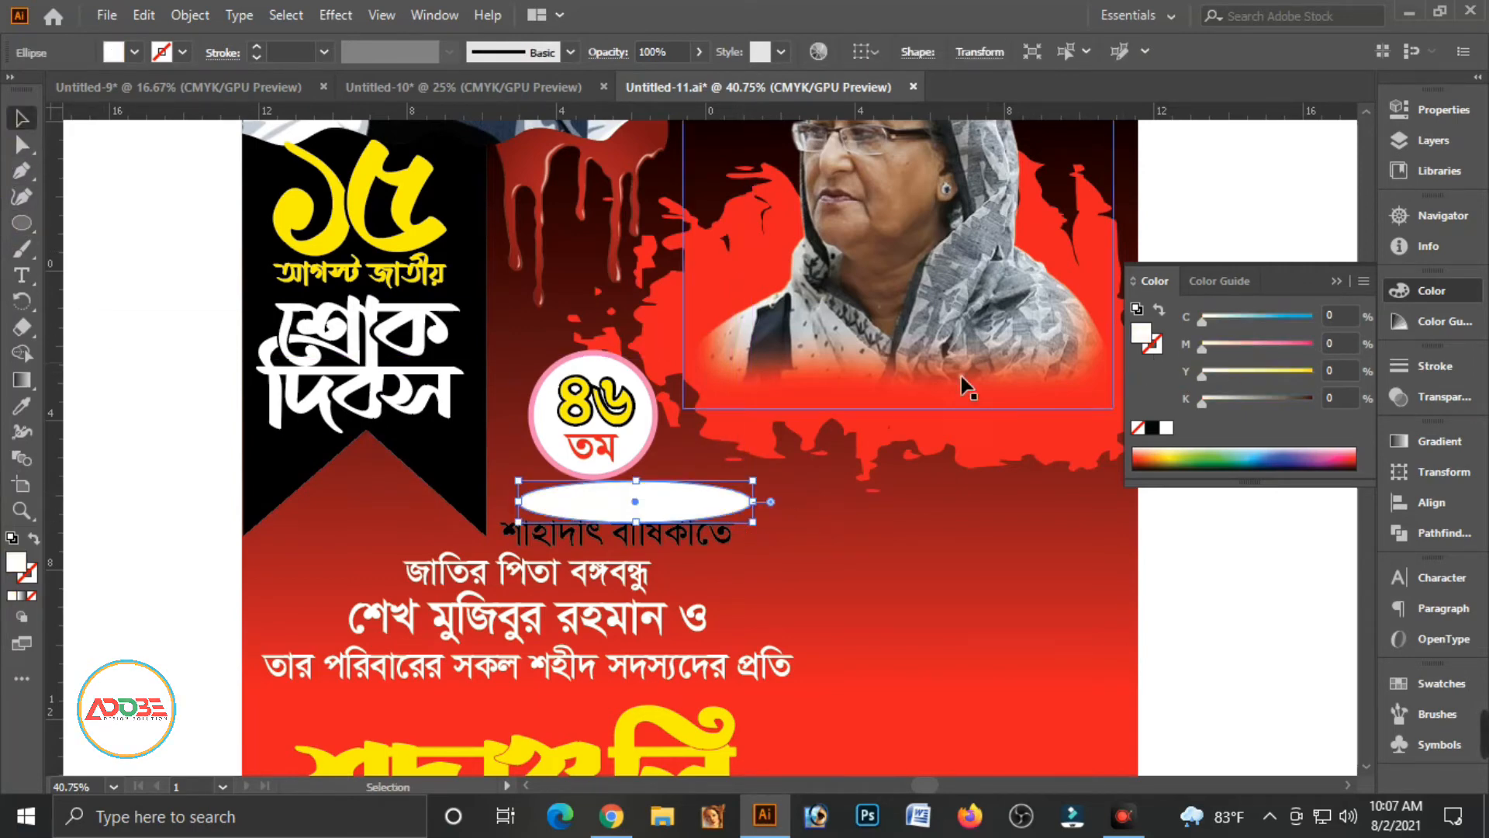
mouse_move(722, 506)
left_mouse_down()
mouse_move(675, 510)
mouse_move(693, 512)
left_mouse_up()
Step: Reduce শাহাদাৎ বার্ষিকীতে to 76.67 pt and move the circle with its ৪৬ তম lettering farther from the black banner
left_click(703, 534)
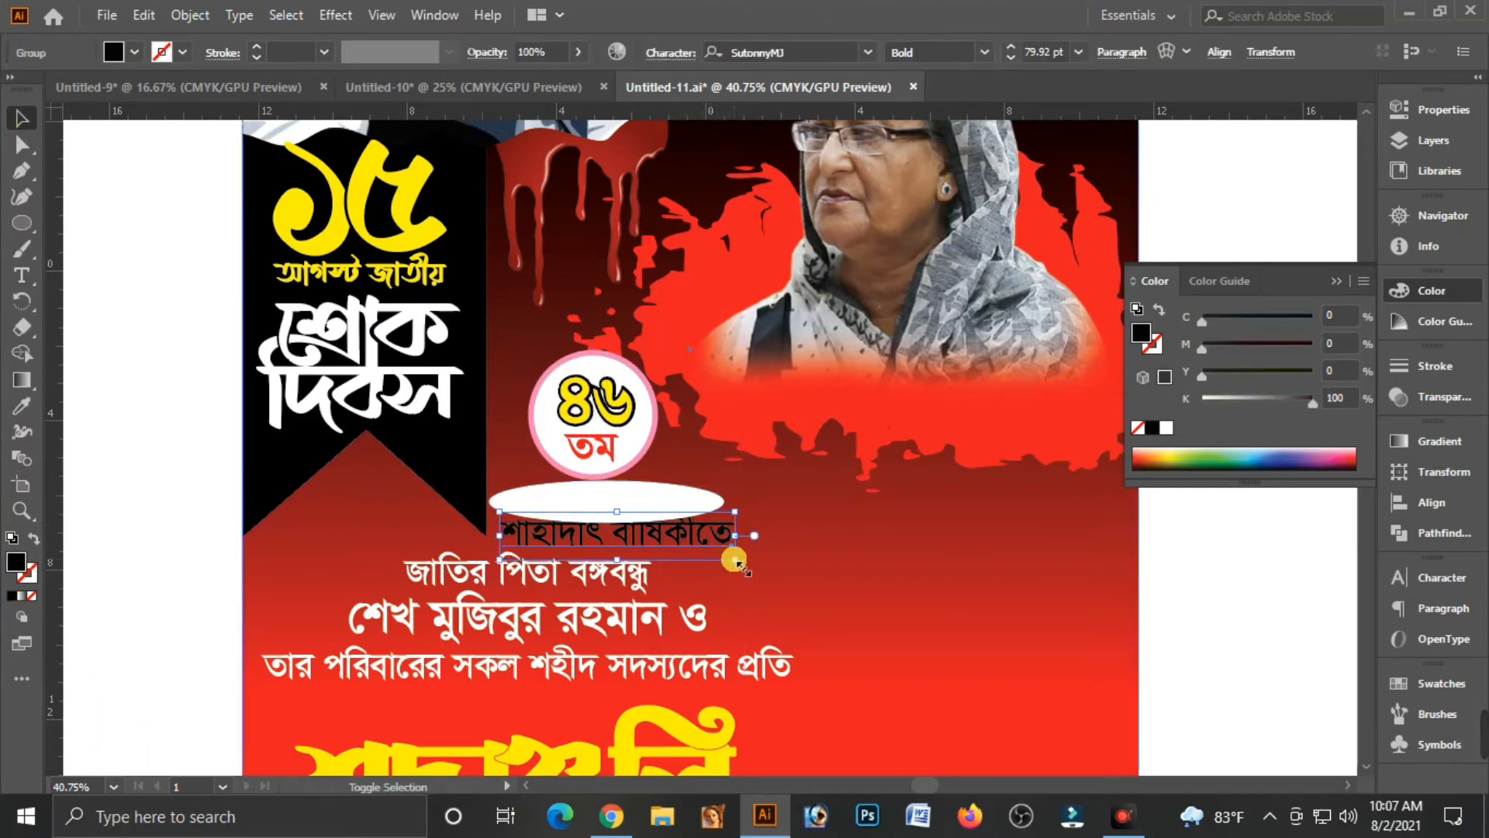
mouse_move(734, 560)
left_mouse_down()
mouse_move(745, 552)
mouse_move(730, 558)
left_mouse_up()
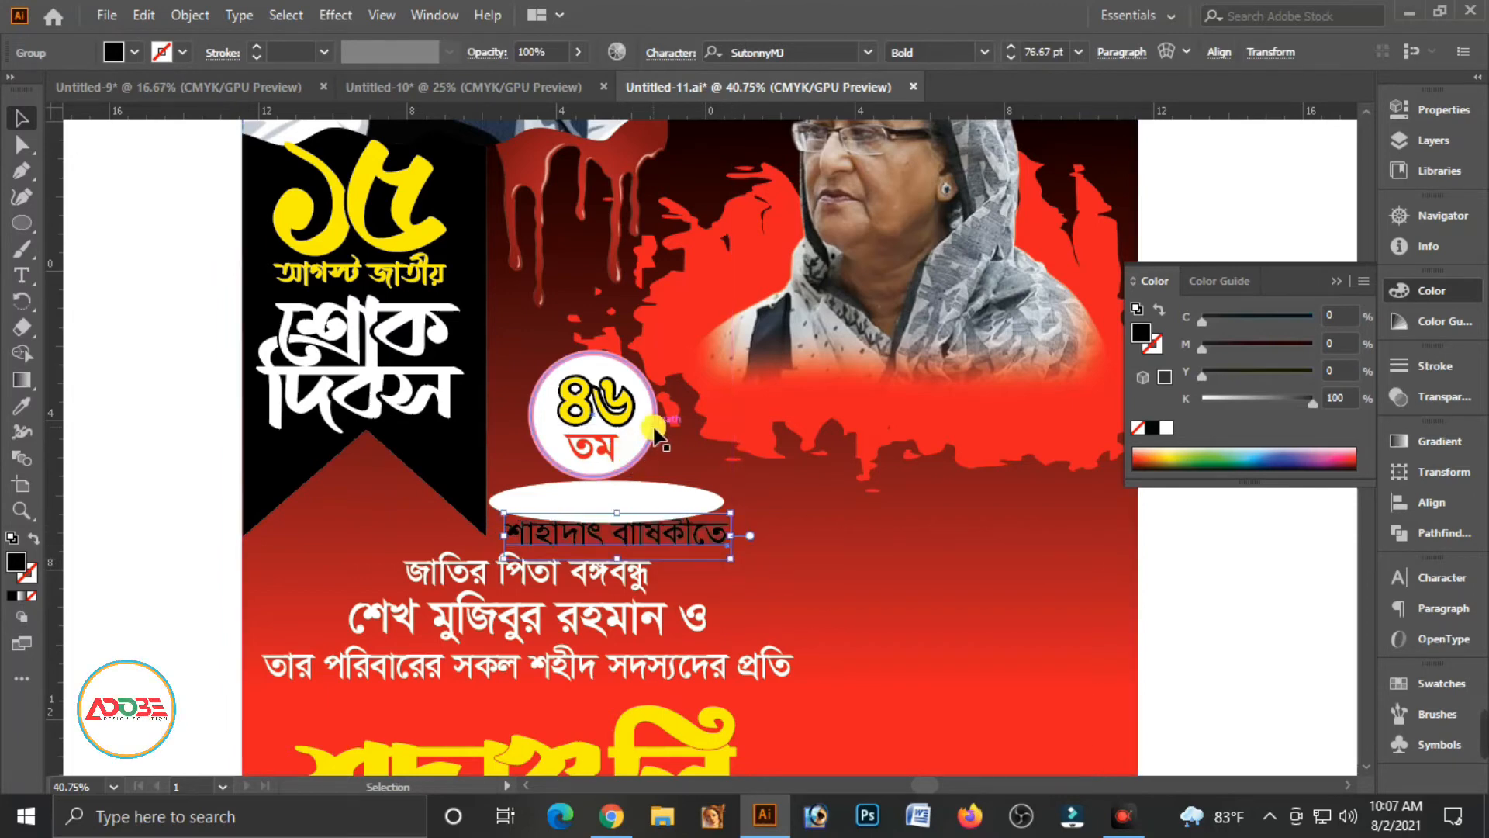
left_click(654, 436)
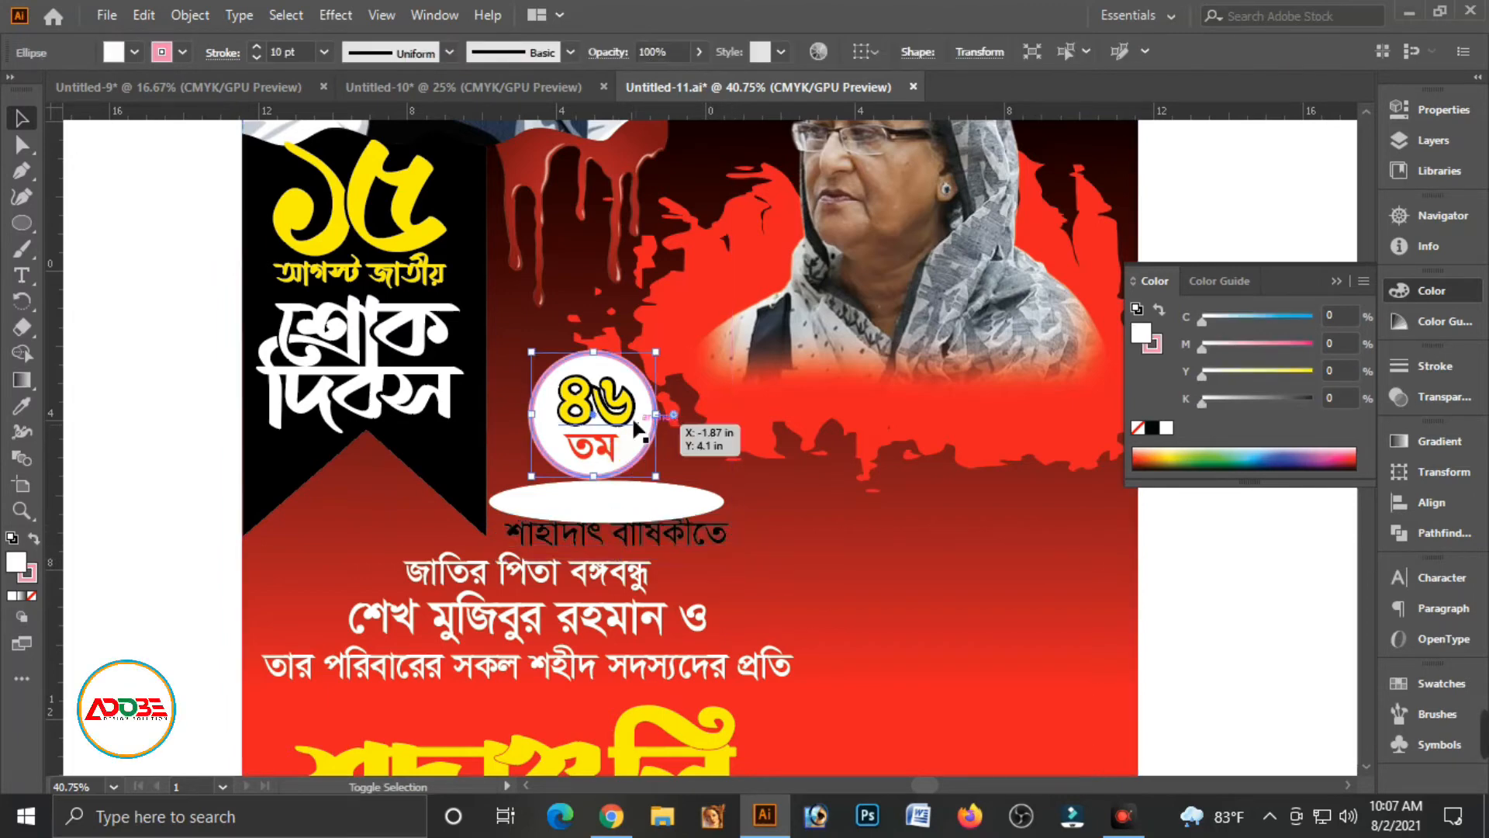
left_click(609, 460, "shift")
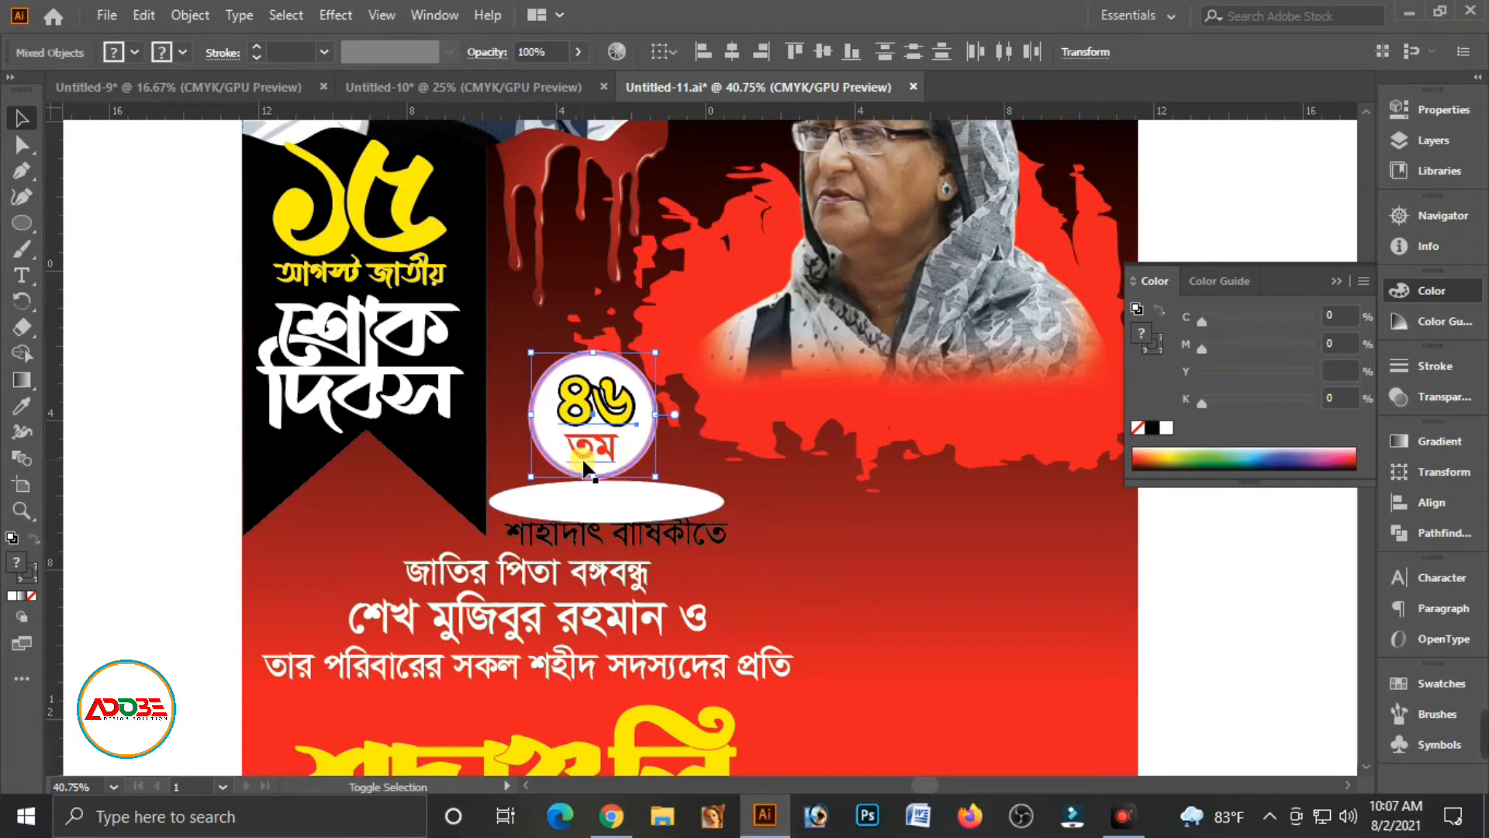
left_click_drag(583, 463, 627, 447)
Step: Centre the white ellipse directly beneath the circular ৪৬ তম badge and widen it slightly
left_click_drag(690, 515, 714, 494)
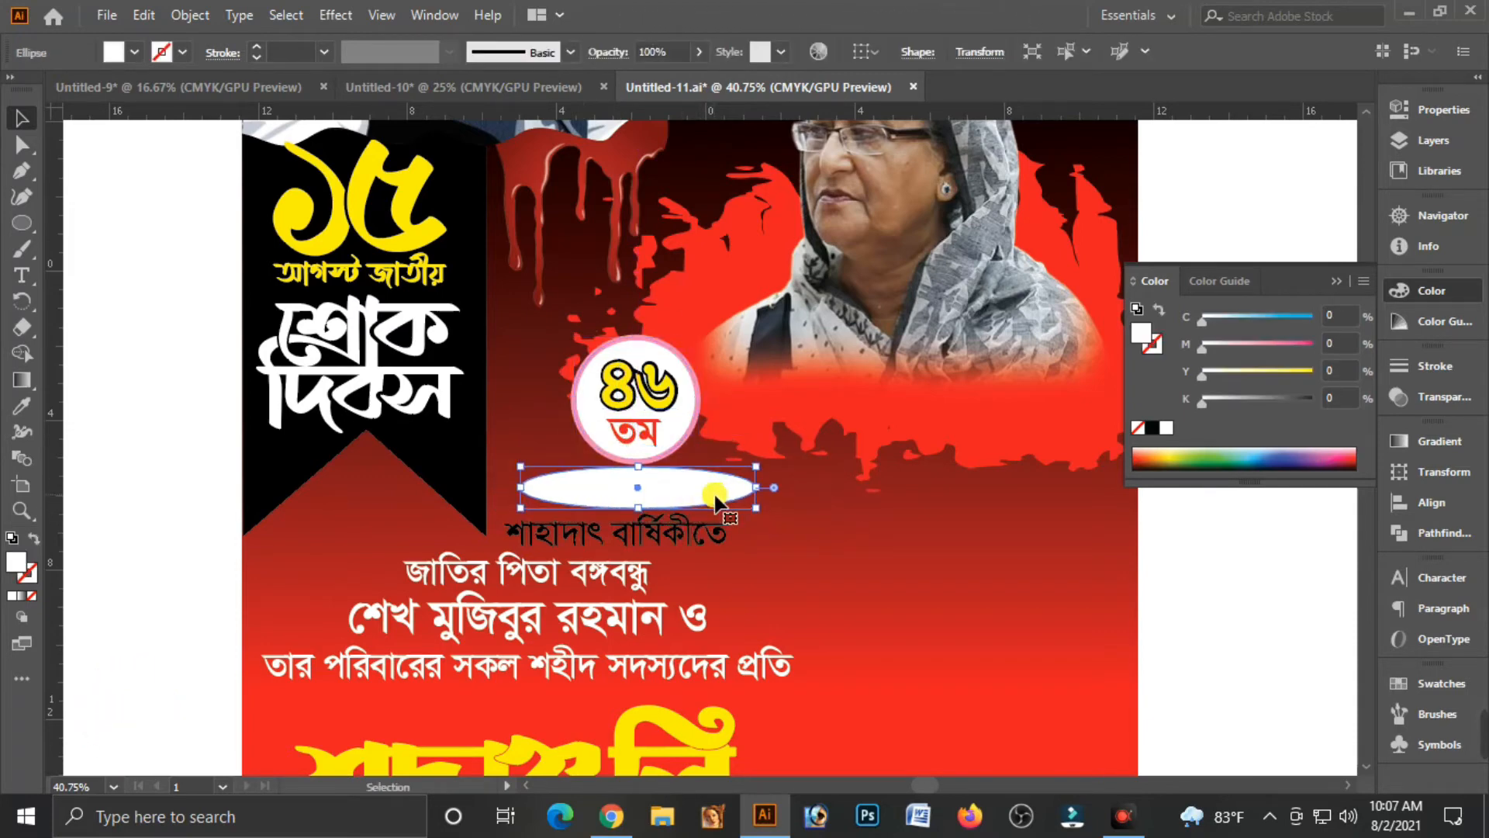
left_click(702, 535)
left_click(704, 489)
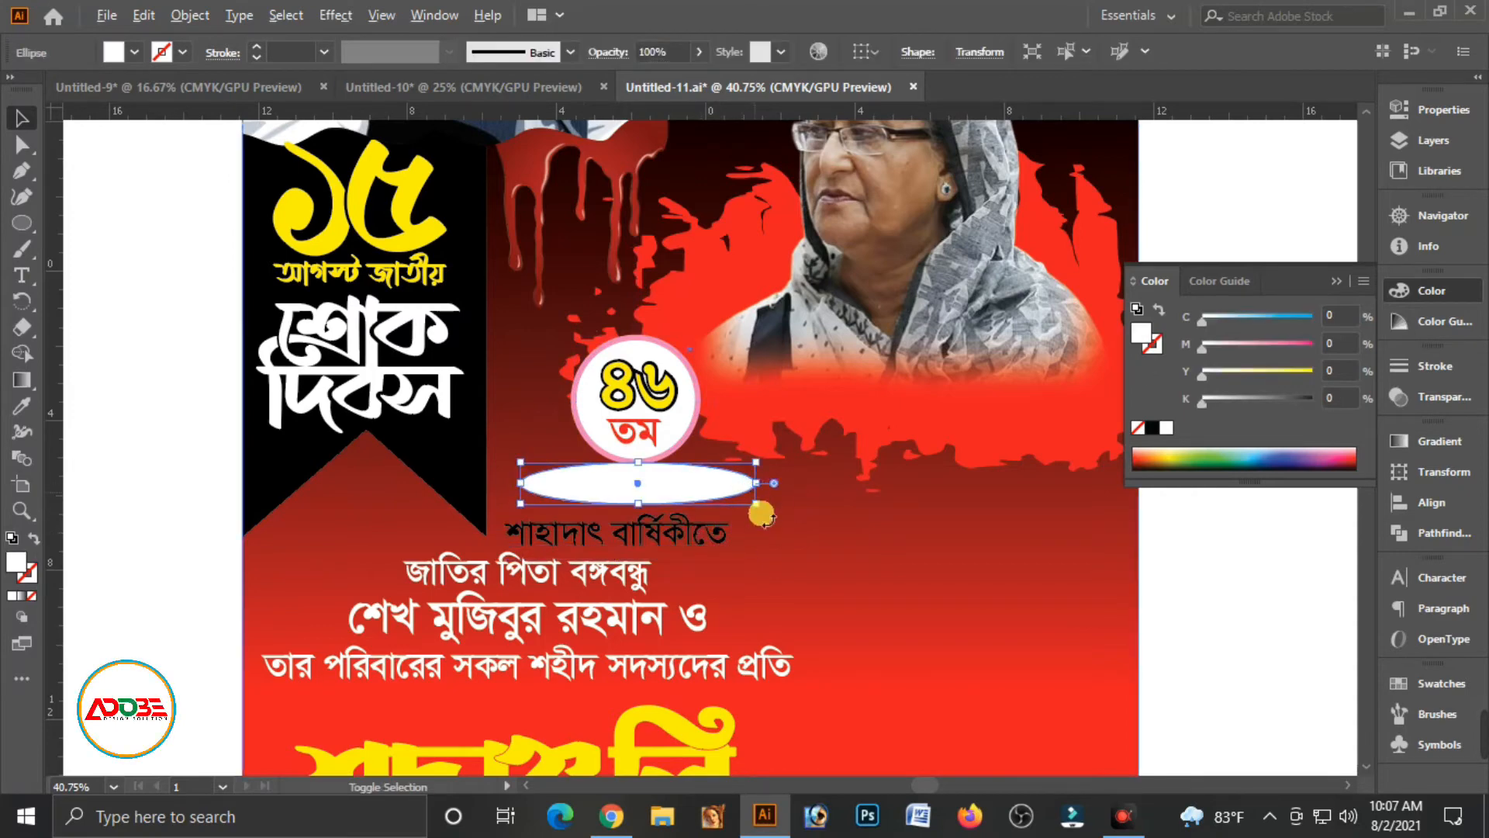
Step: Fit শাহাদাৎ বার্ষিকীতে inside the white ellipse at 71.4 pt and nudge it up to the ellipse's vertical centre
mouse_move(770, 517)
left_mouse_down()
mouse_move(694, 530)
mouse_move(702, 498)
mouse_move(745, 518)
left_mouse_up()
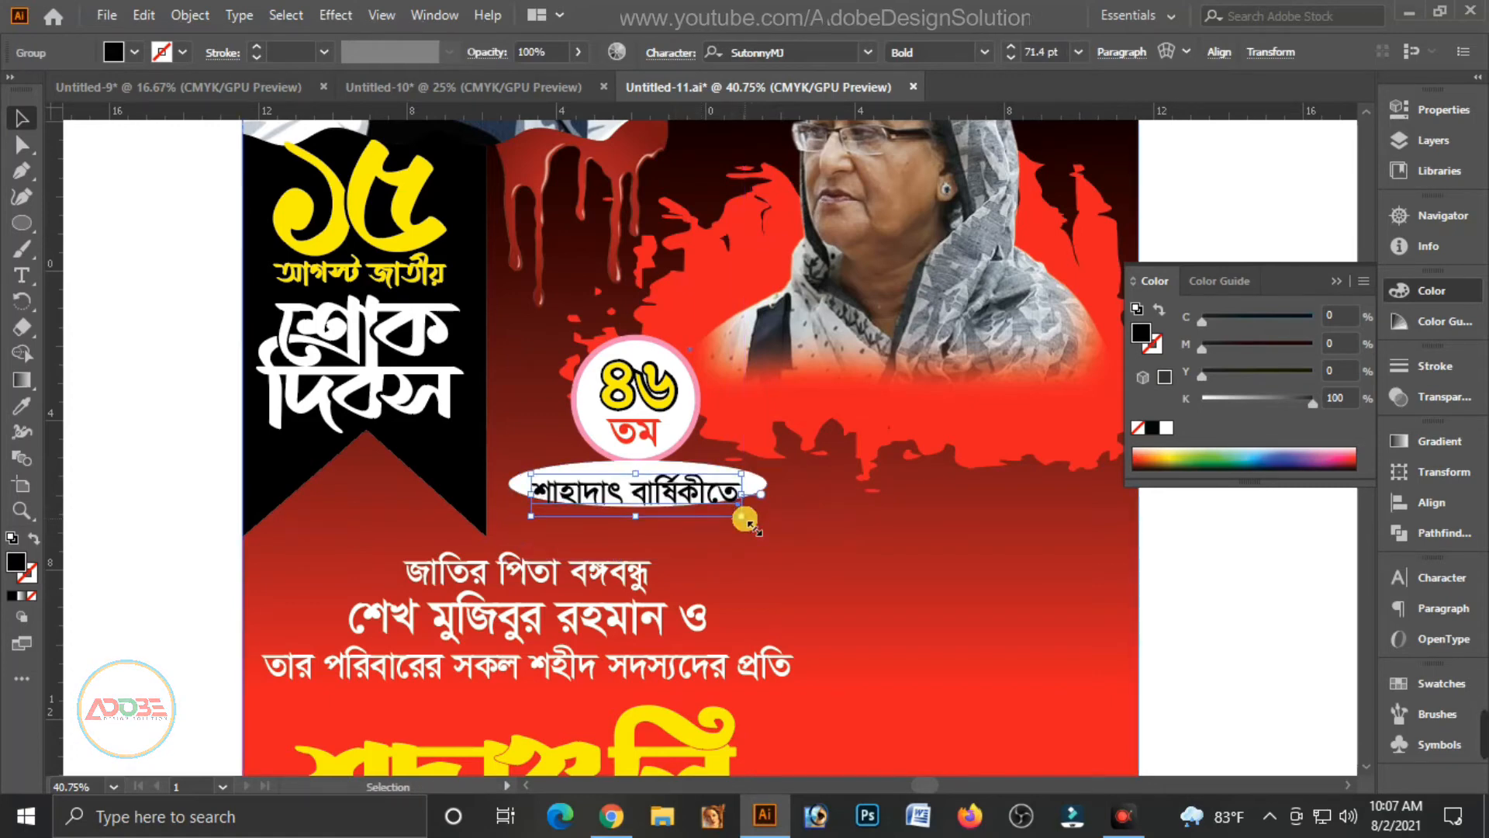
key("Up")
key("Up")
key("Up")
key("Up")
key("Up")
key("Up")
key("Up")
key("Up")
key("Up")
key("Up")
key("Up")
key("Up")
key("Up")
key("Up")
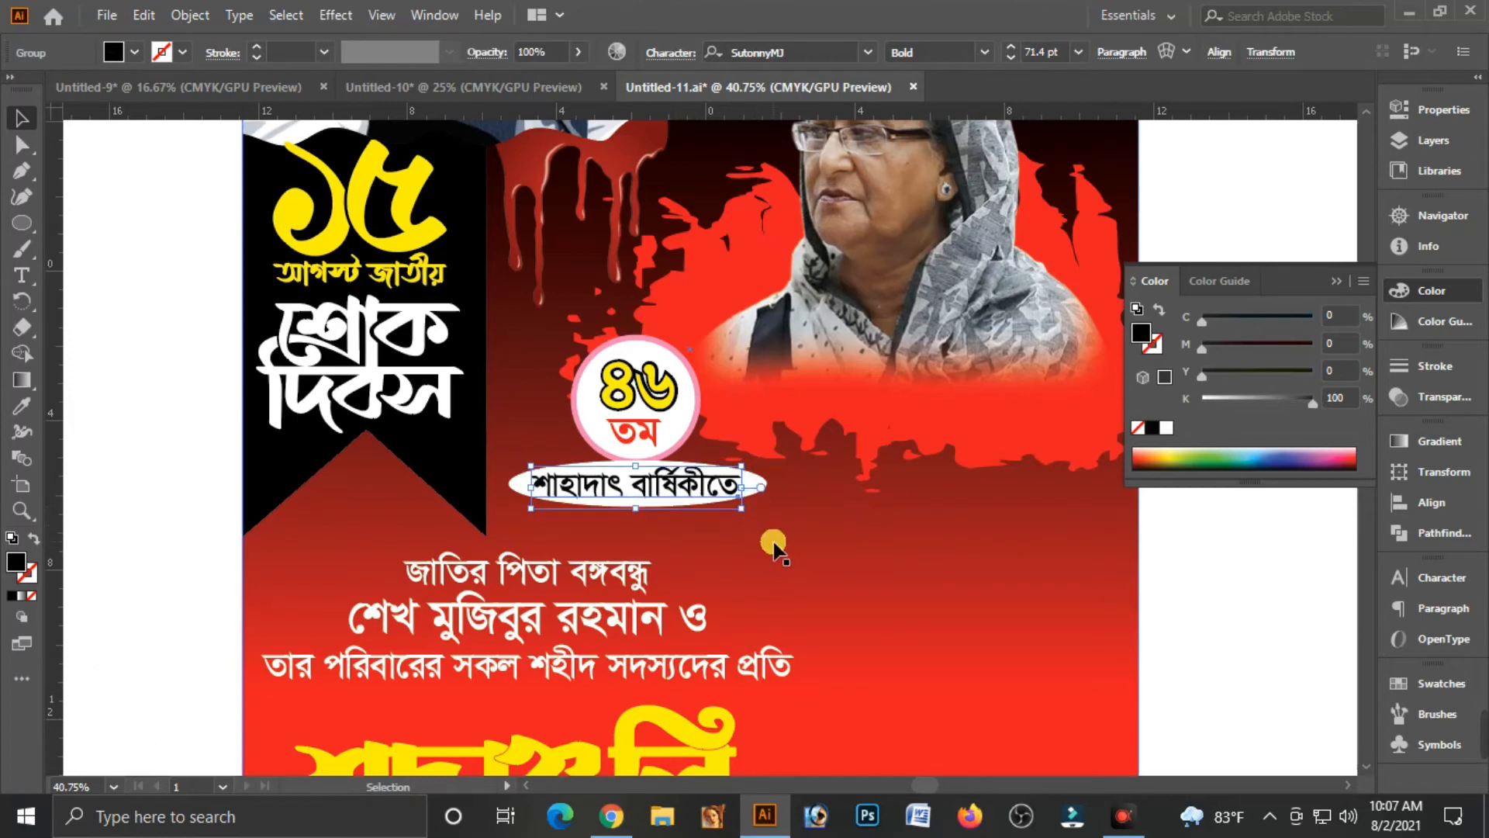
Step: Widen the white ellipse on both sides and recolour the শাহাদাৎ বার্ষিকীতে text magenta with M 100 and K 0
left_click(760, 489)
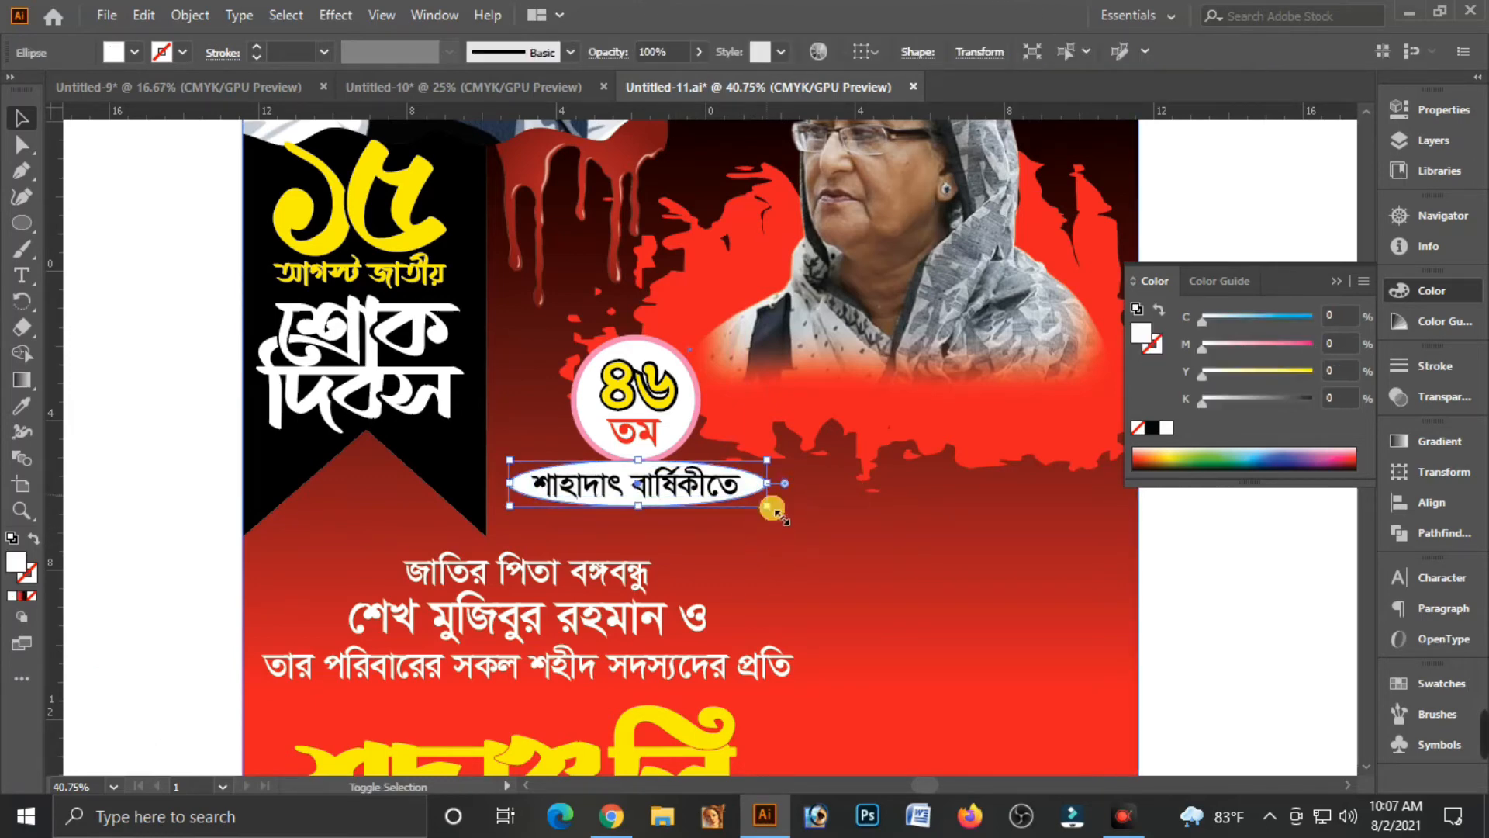
left_click_drag(767, 507, 787, 521)
left_click(685, 476)
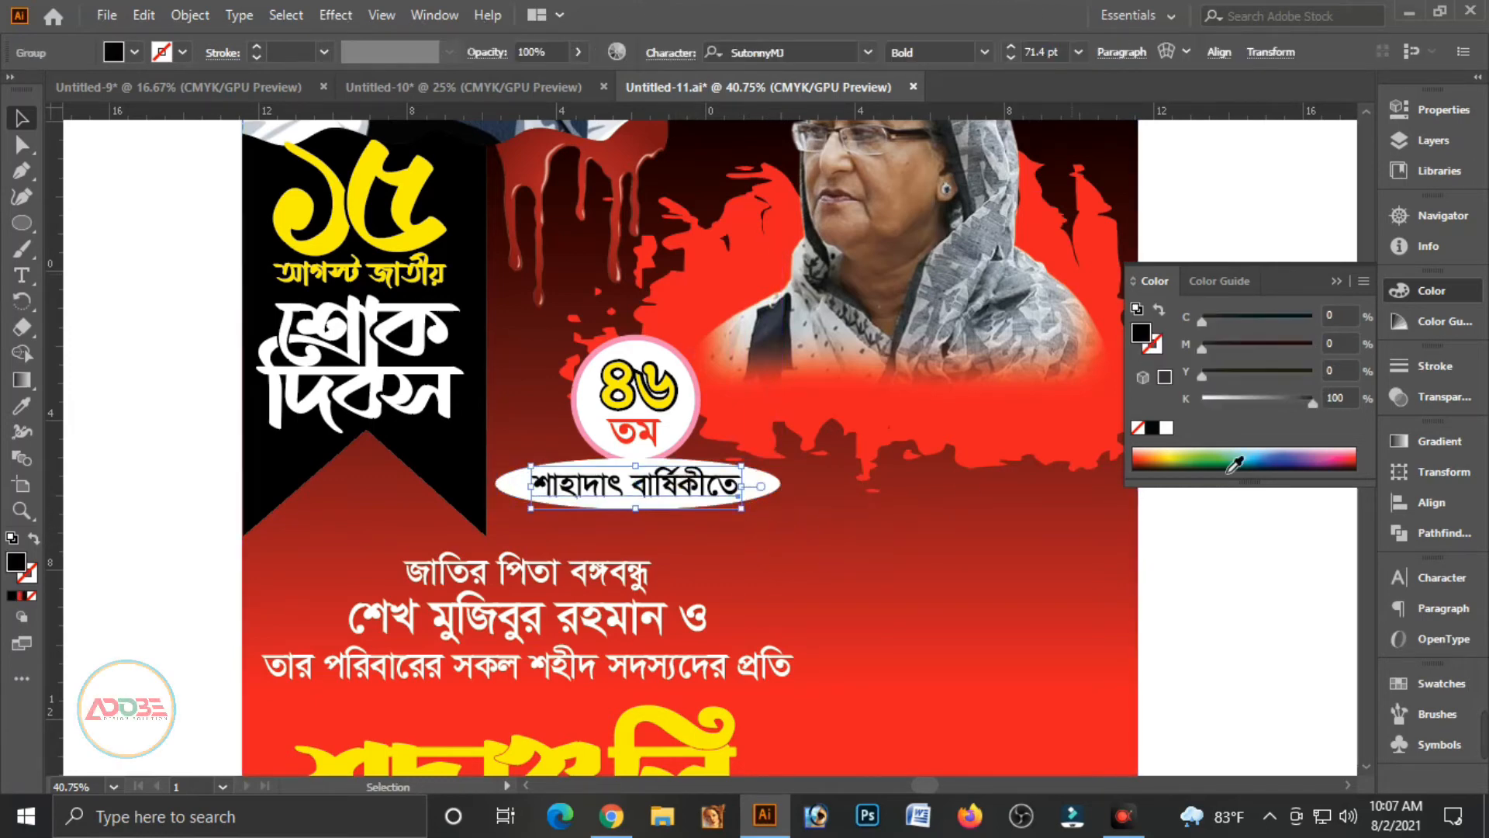
left_click_drag(1230, 404, 1061, 398)
left_click_drag(1202, 343, 1318, 343)
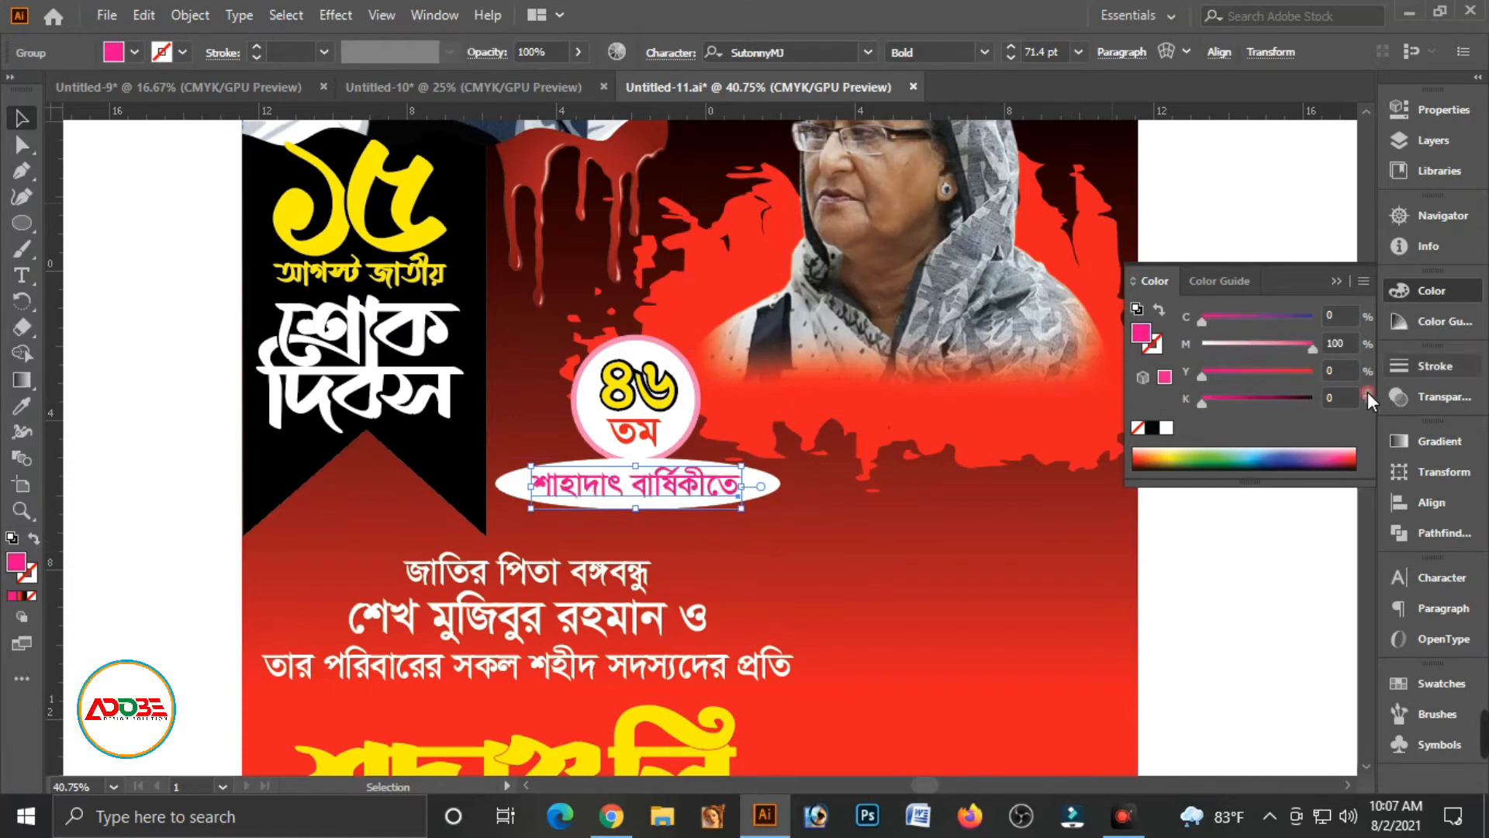
Step: Apply a Multiply drop shadow to শাহাদাৎ বার্ষিকীতে at 75% opacity, with 0.2 in X and Y offsets and 0.3 in blur
left_click(338, 16)
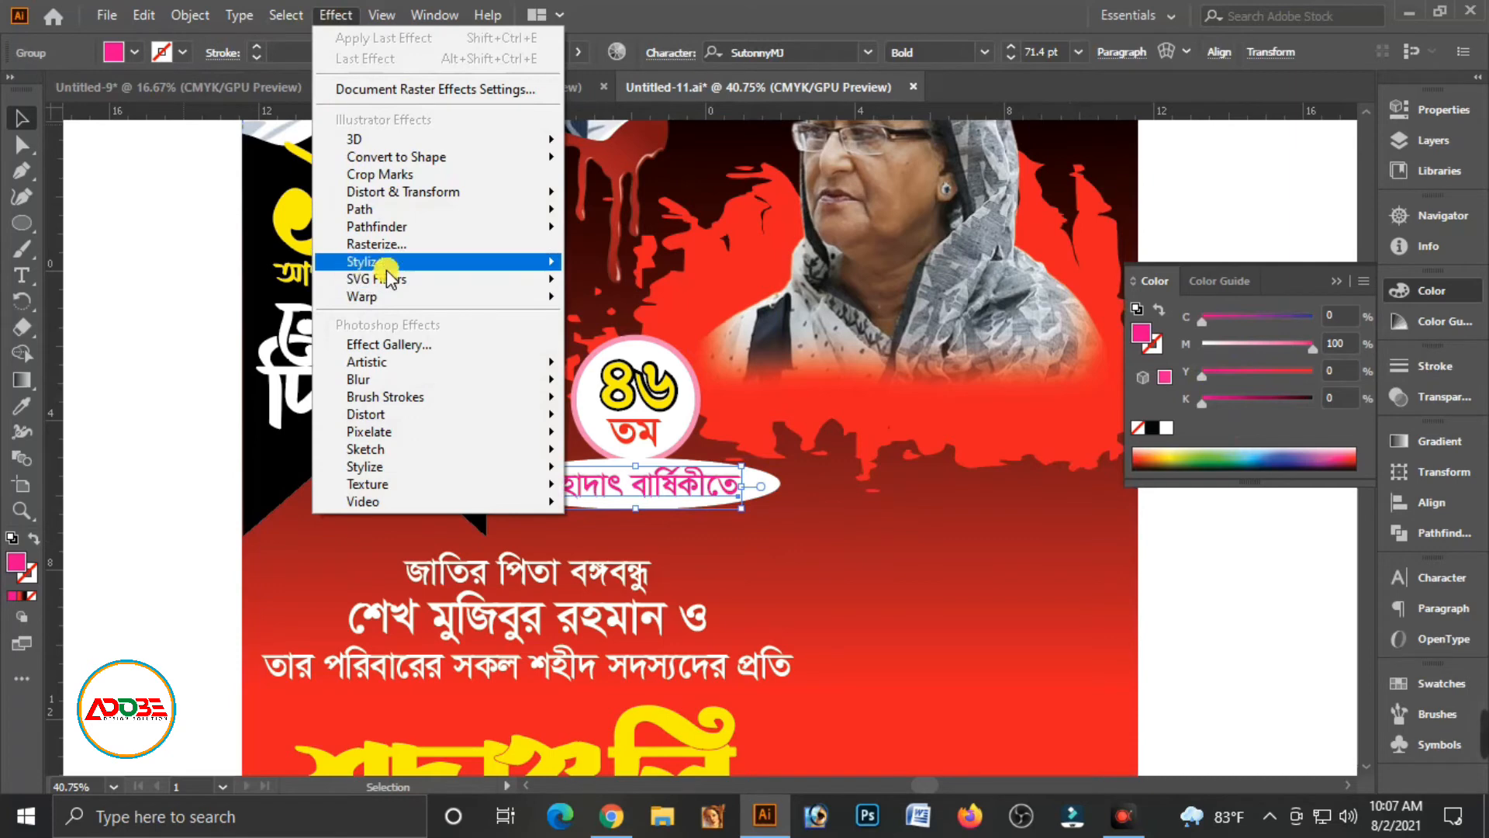
mouse_move(372, 262)
left_click(636, 266)
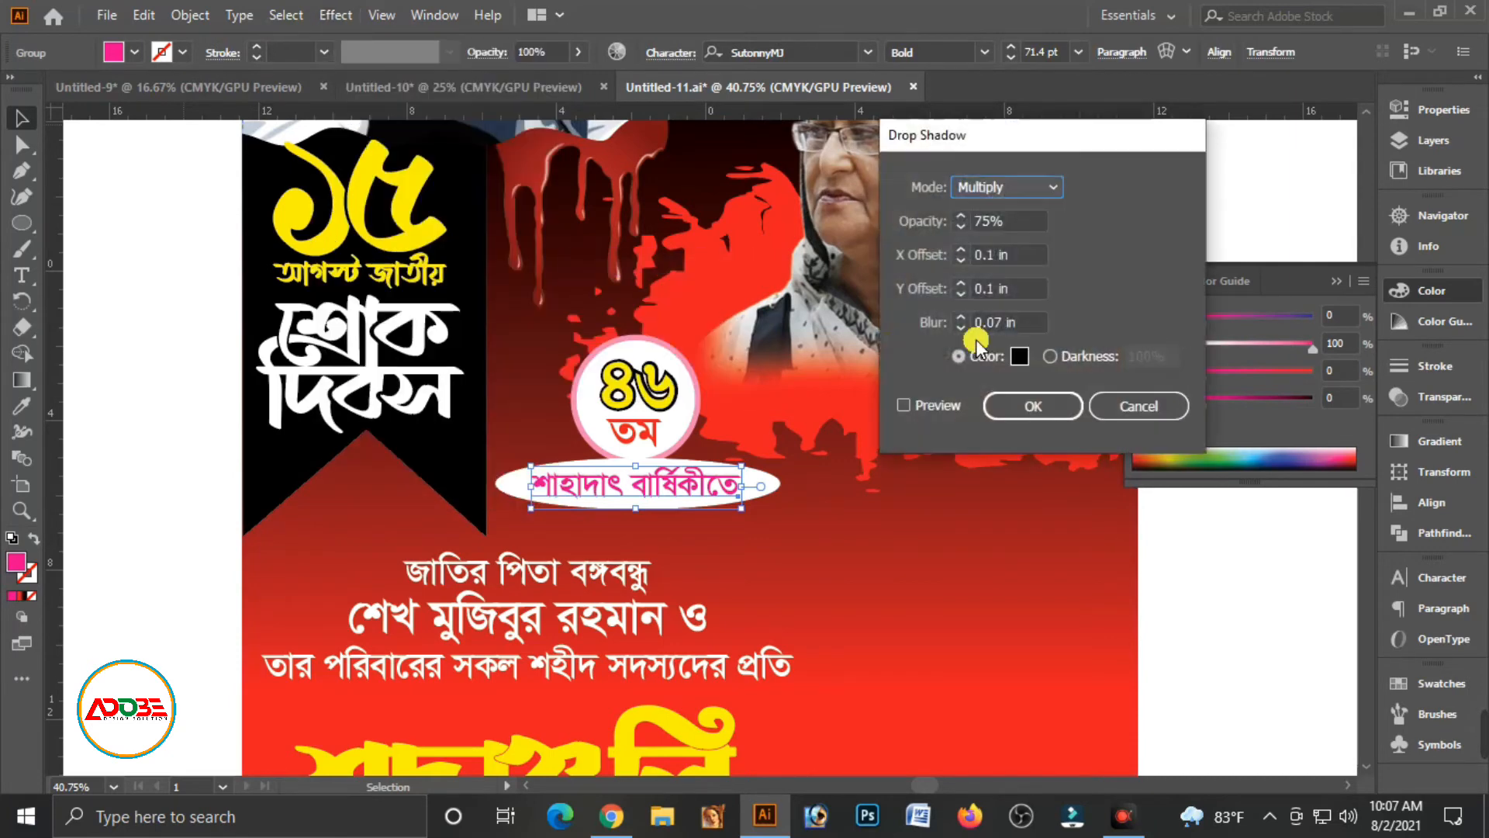
left_click(914, 402)
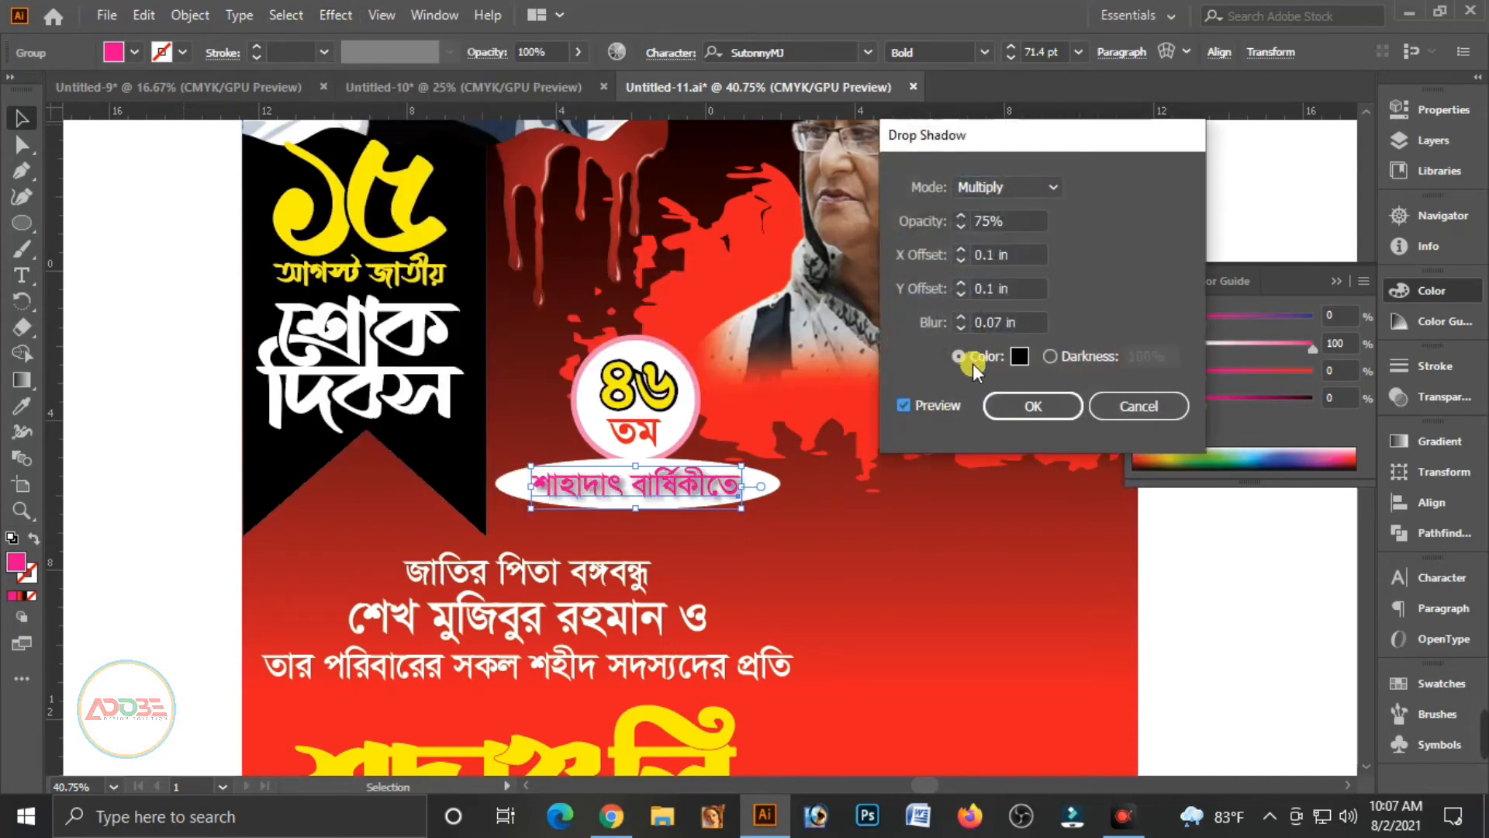
left_click(961, 326)
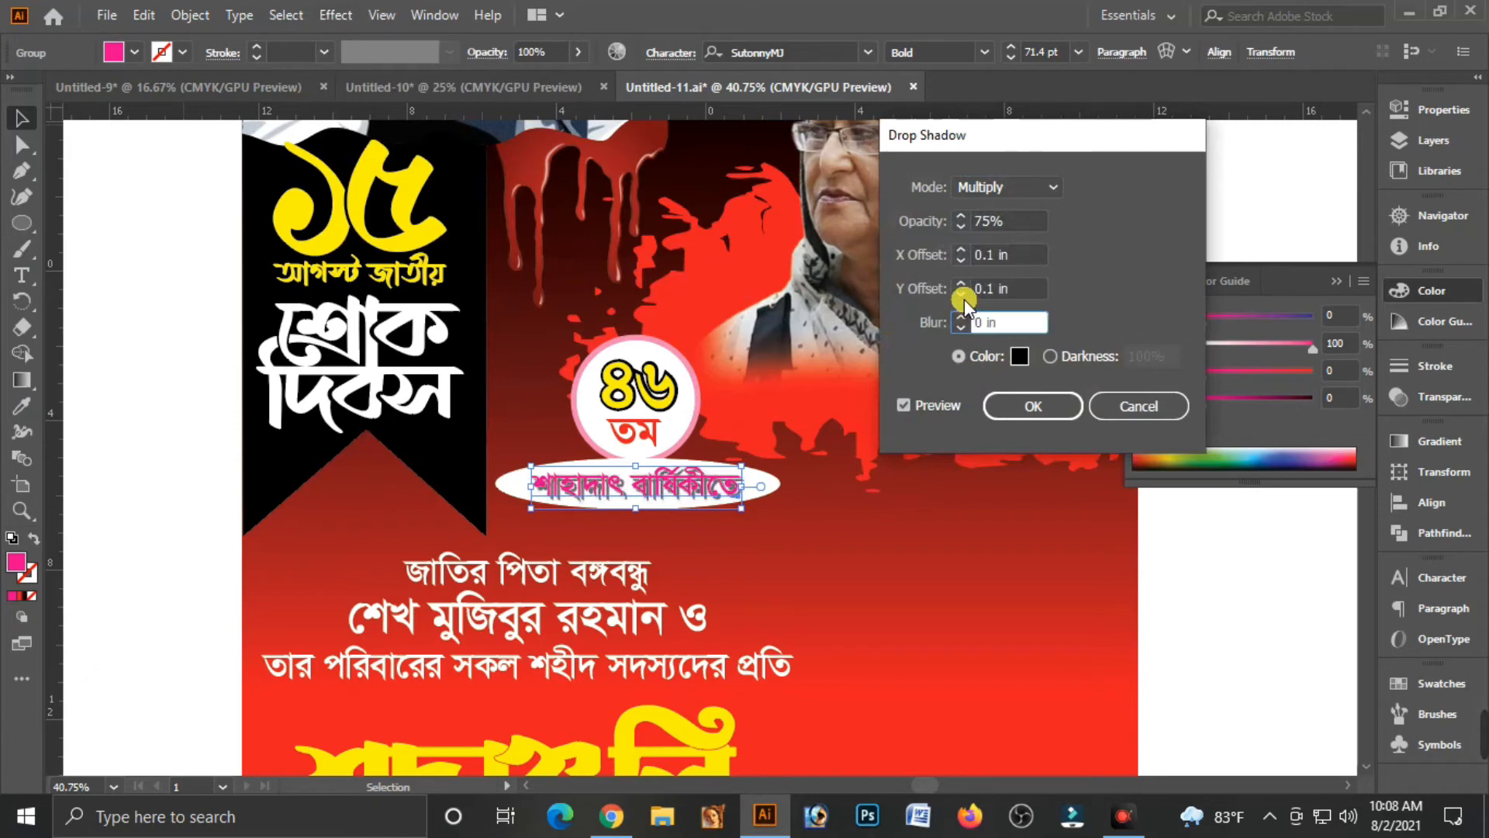
left_click(962, 317)
left_click(962, 294)
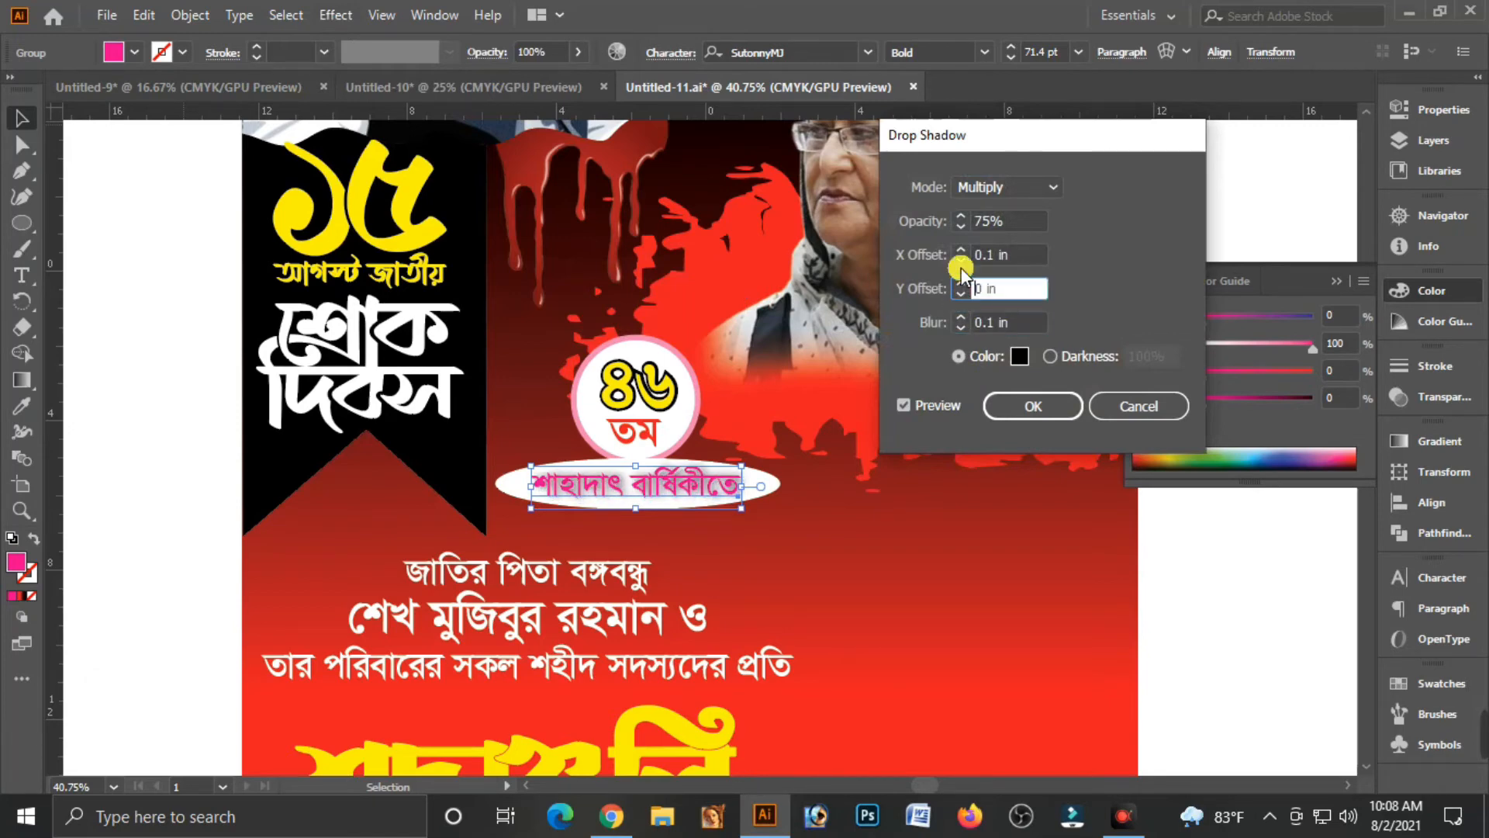
left_click(961, 257)
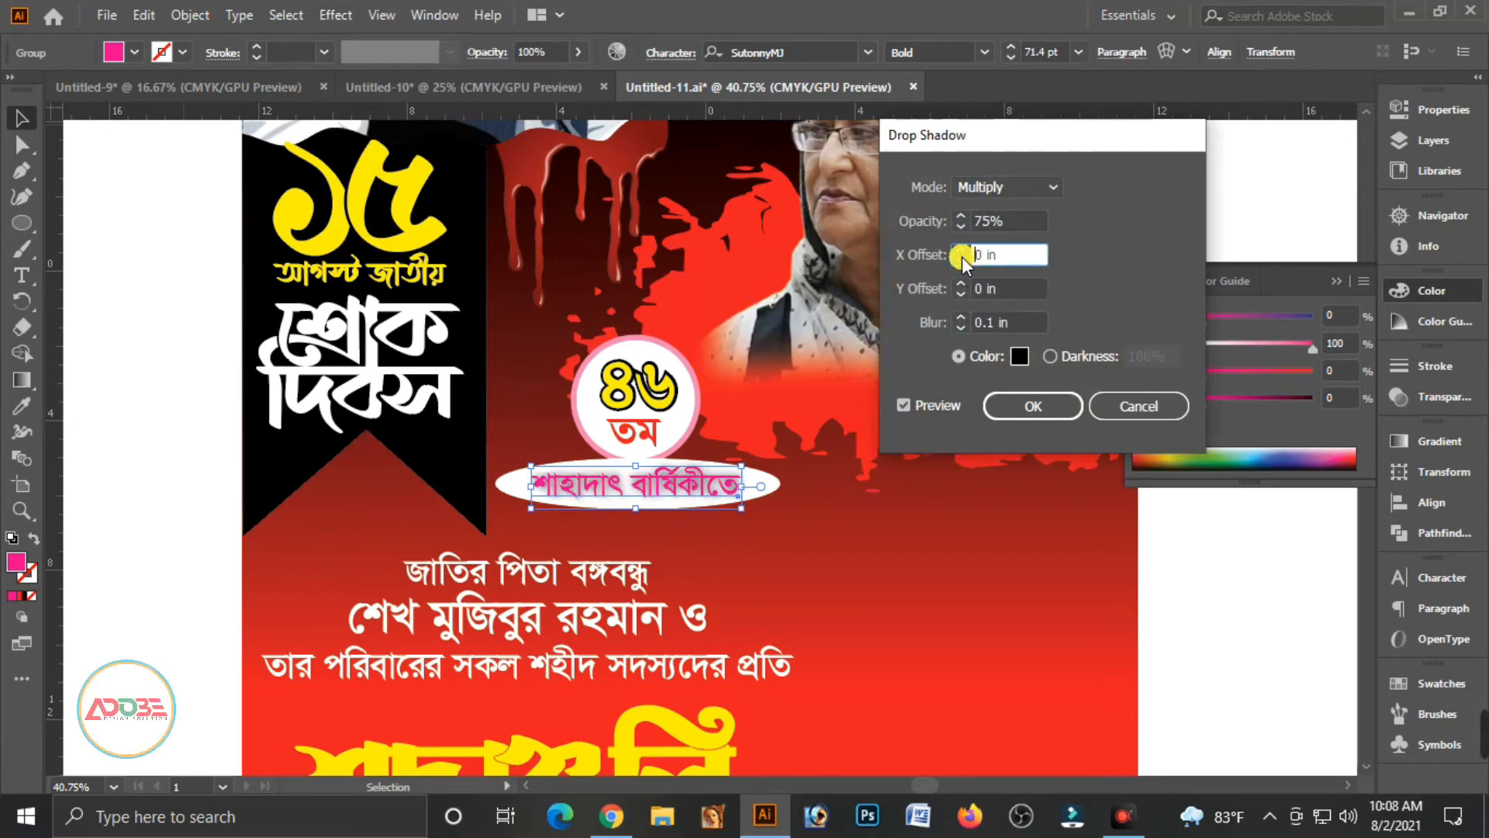
left_click(961, 280)
left_click(961, 281)
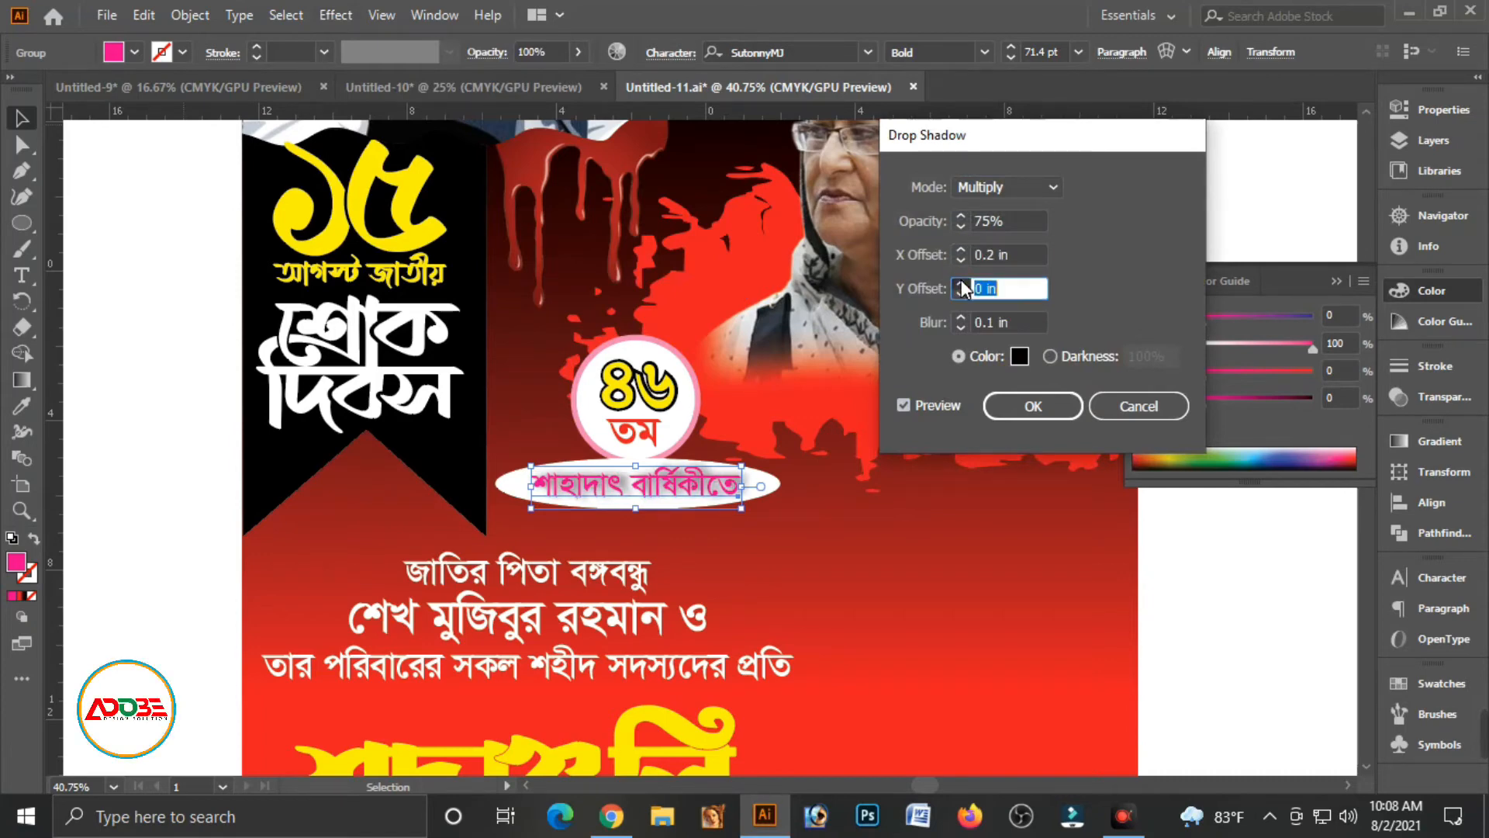
left_click(964, 329)
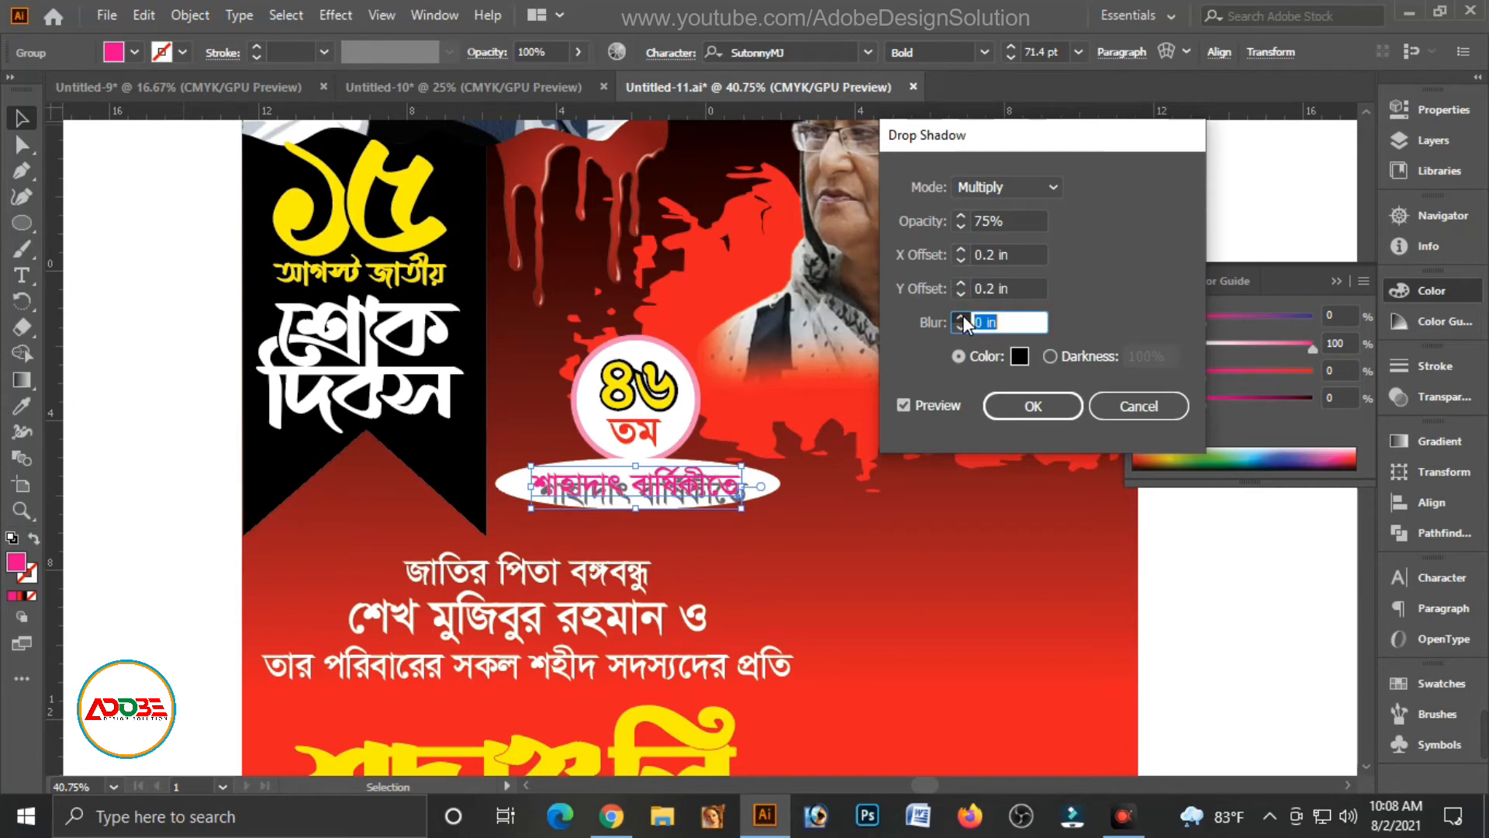
left_click(962, 317)
left_click(962, 317)
left_click(961, 317)
left_click(1029, 406)
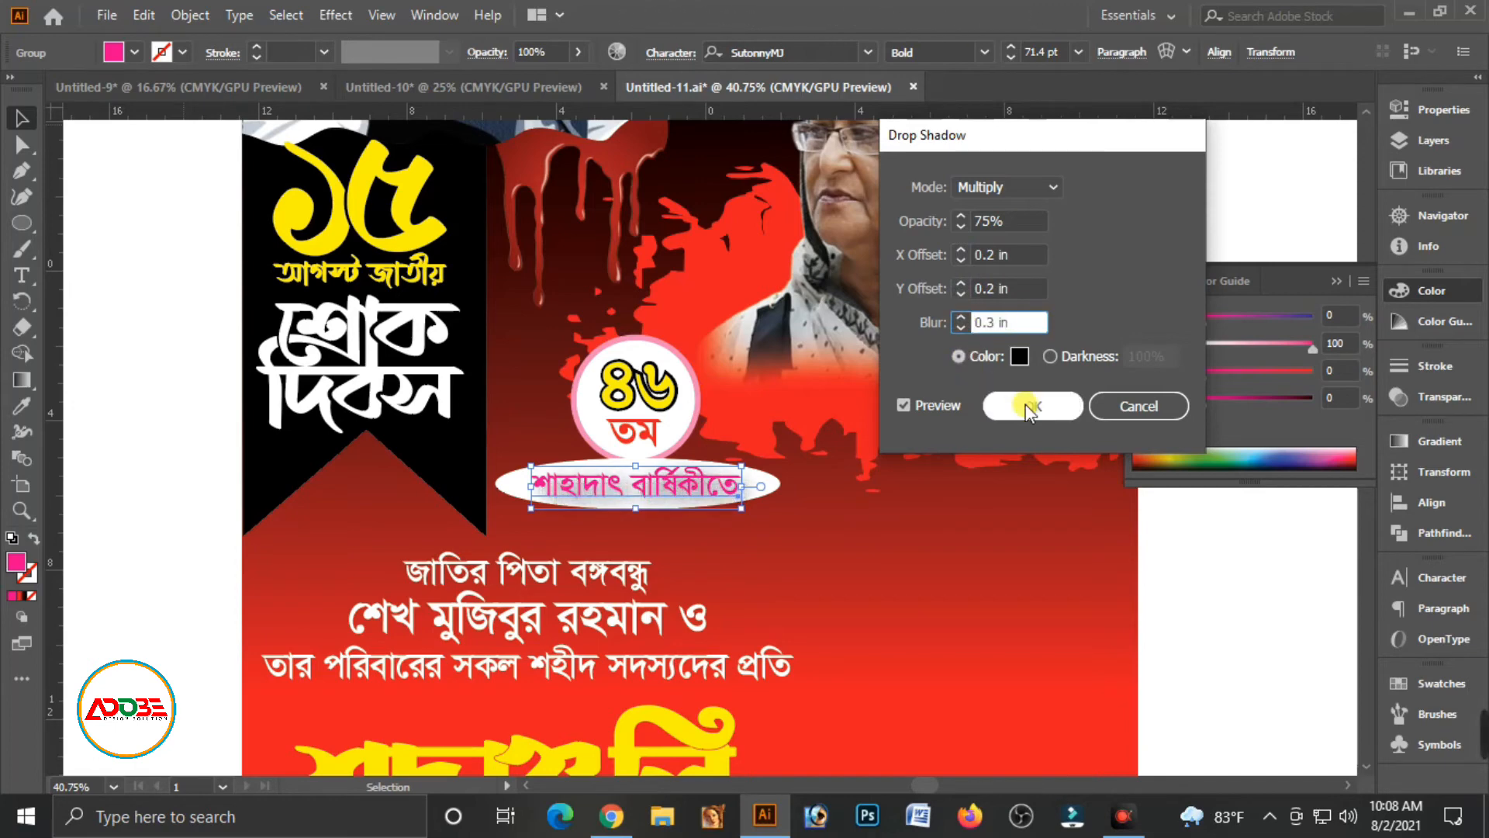
left_click(1179, 625)
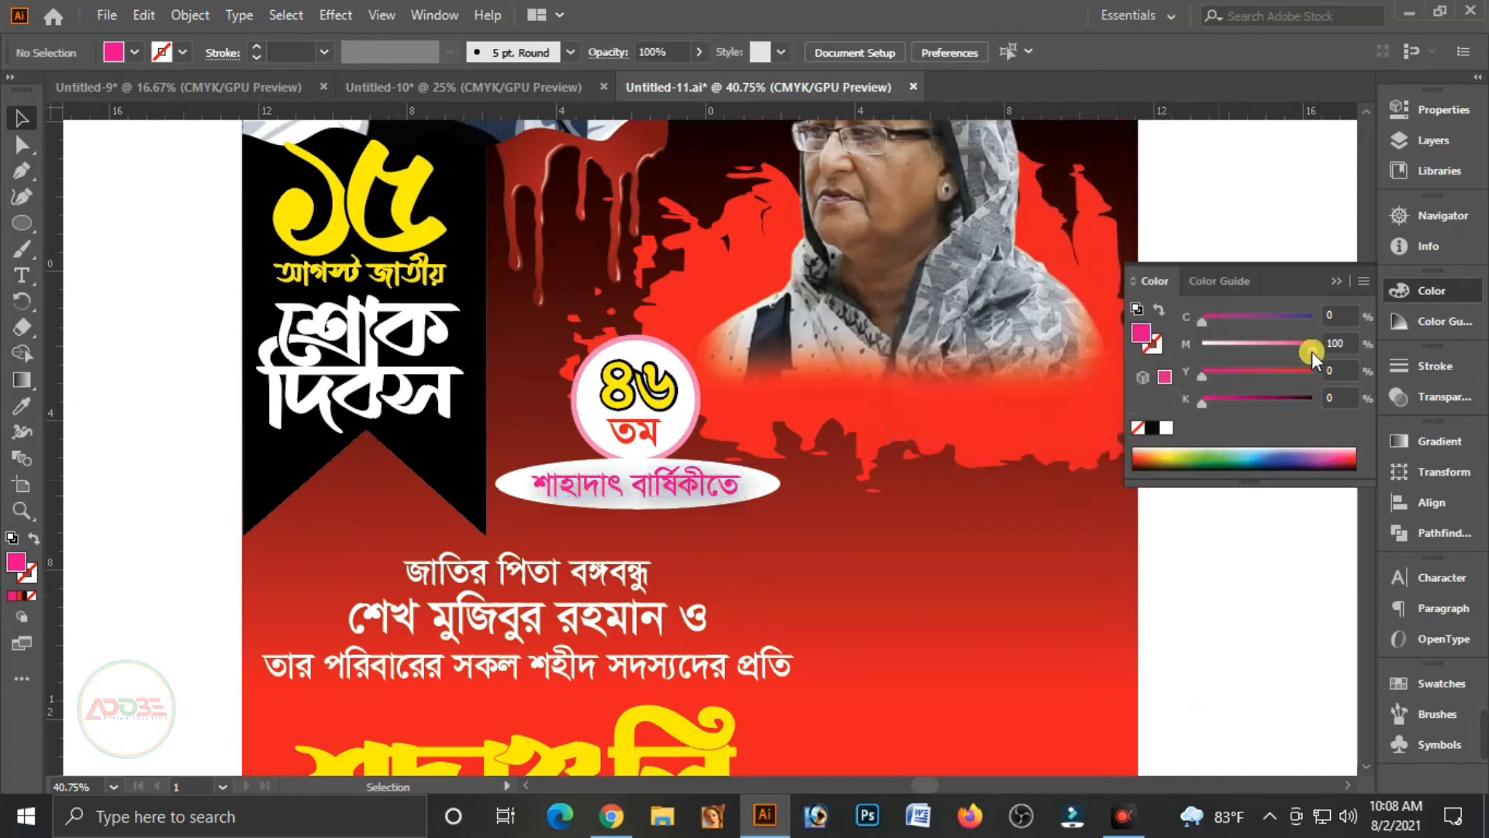
left_click(1332, 281)
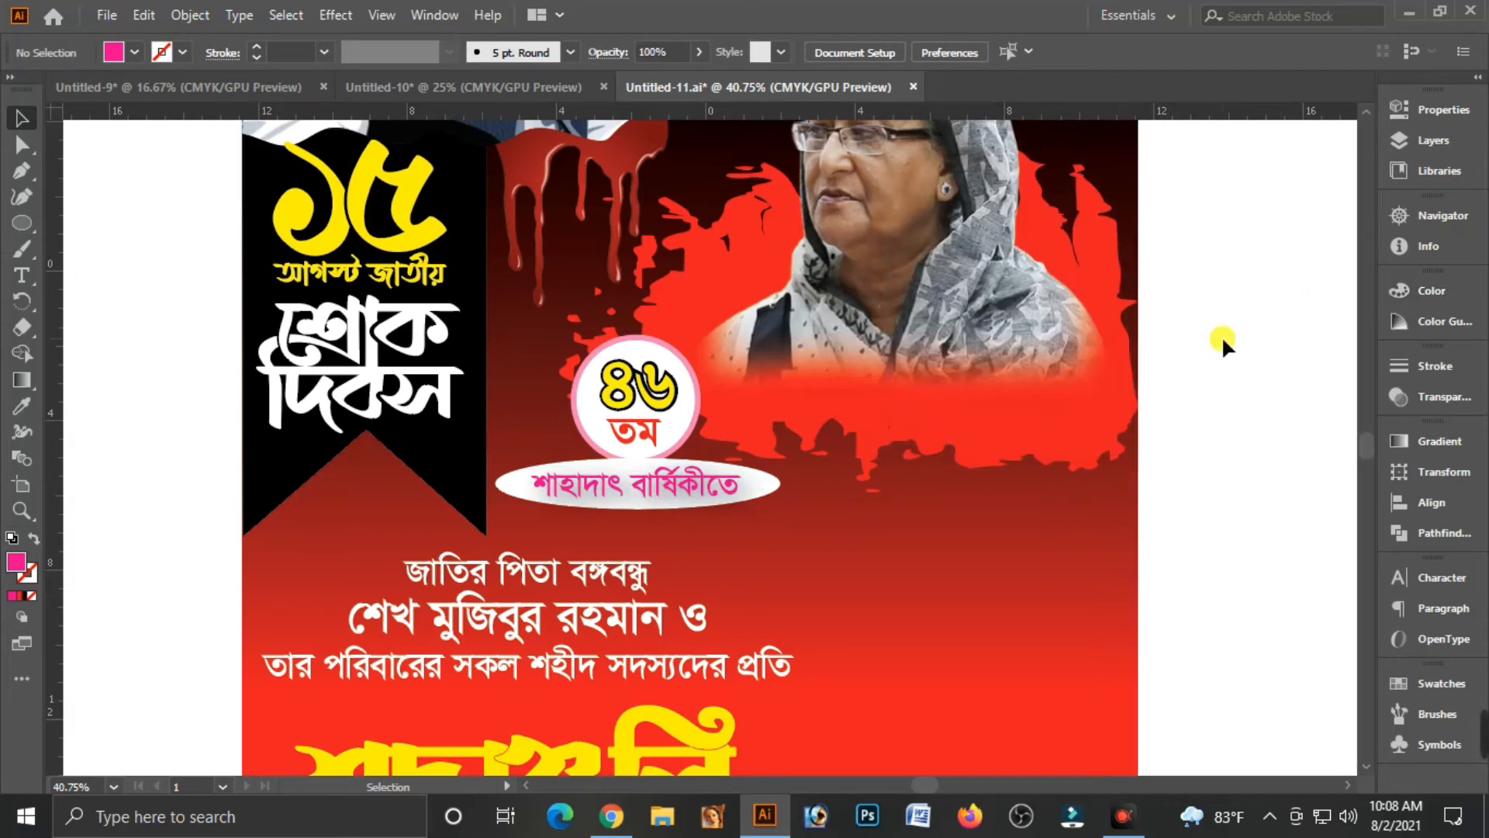
Step: Cut the suited man illustration from the Untitled-10 document, paste it into the Untitled-11.ai poster and place it below the woman's portrait
key("a")
key("v")
key("ctrl+minus")
key("ctrl+minus")
key("ctrl+minus")
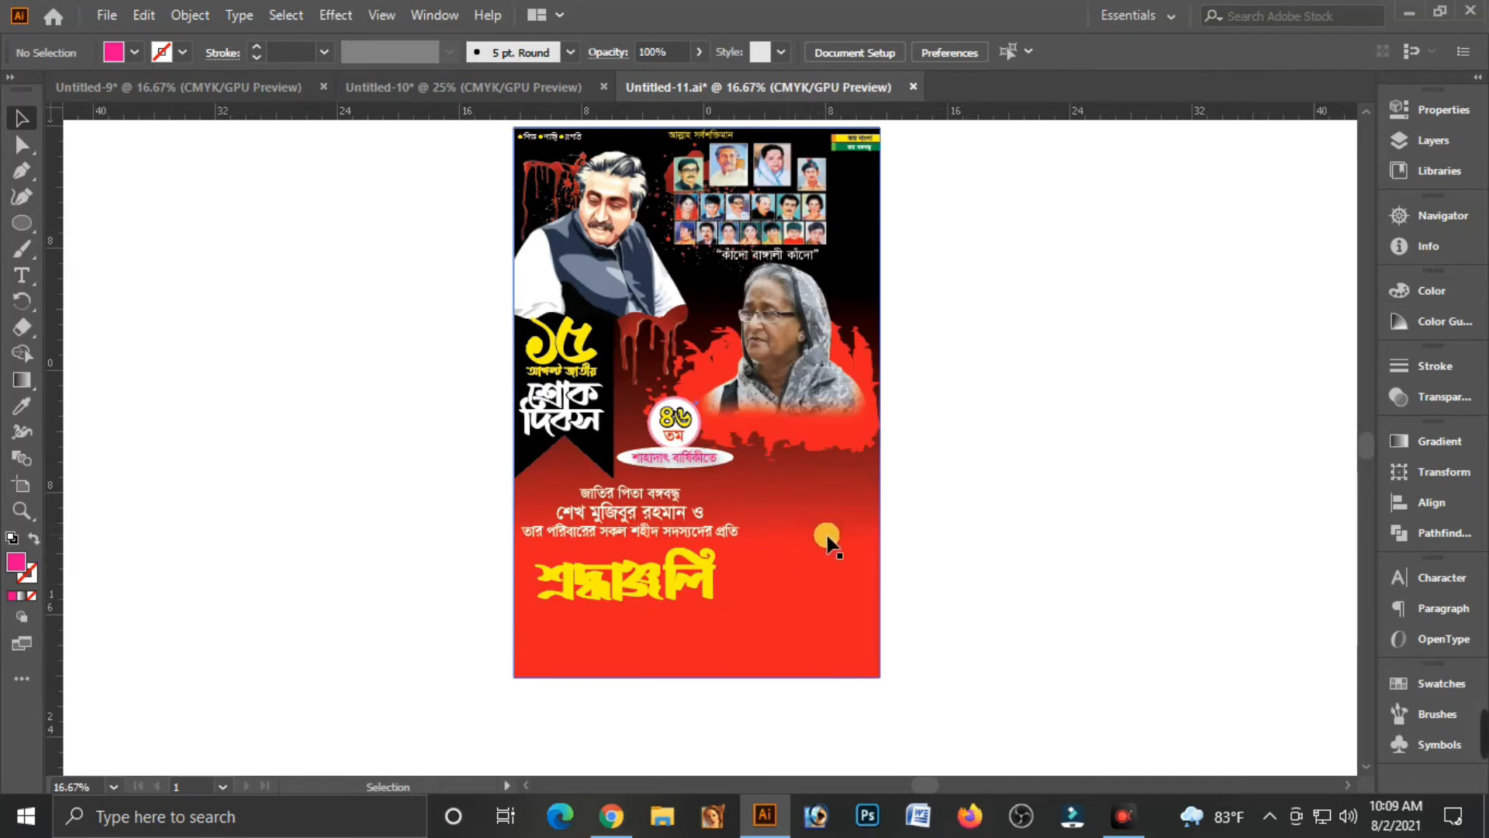
left_click(496, 85)
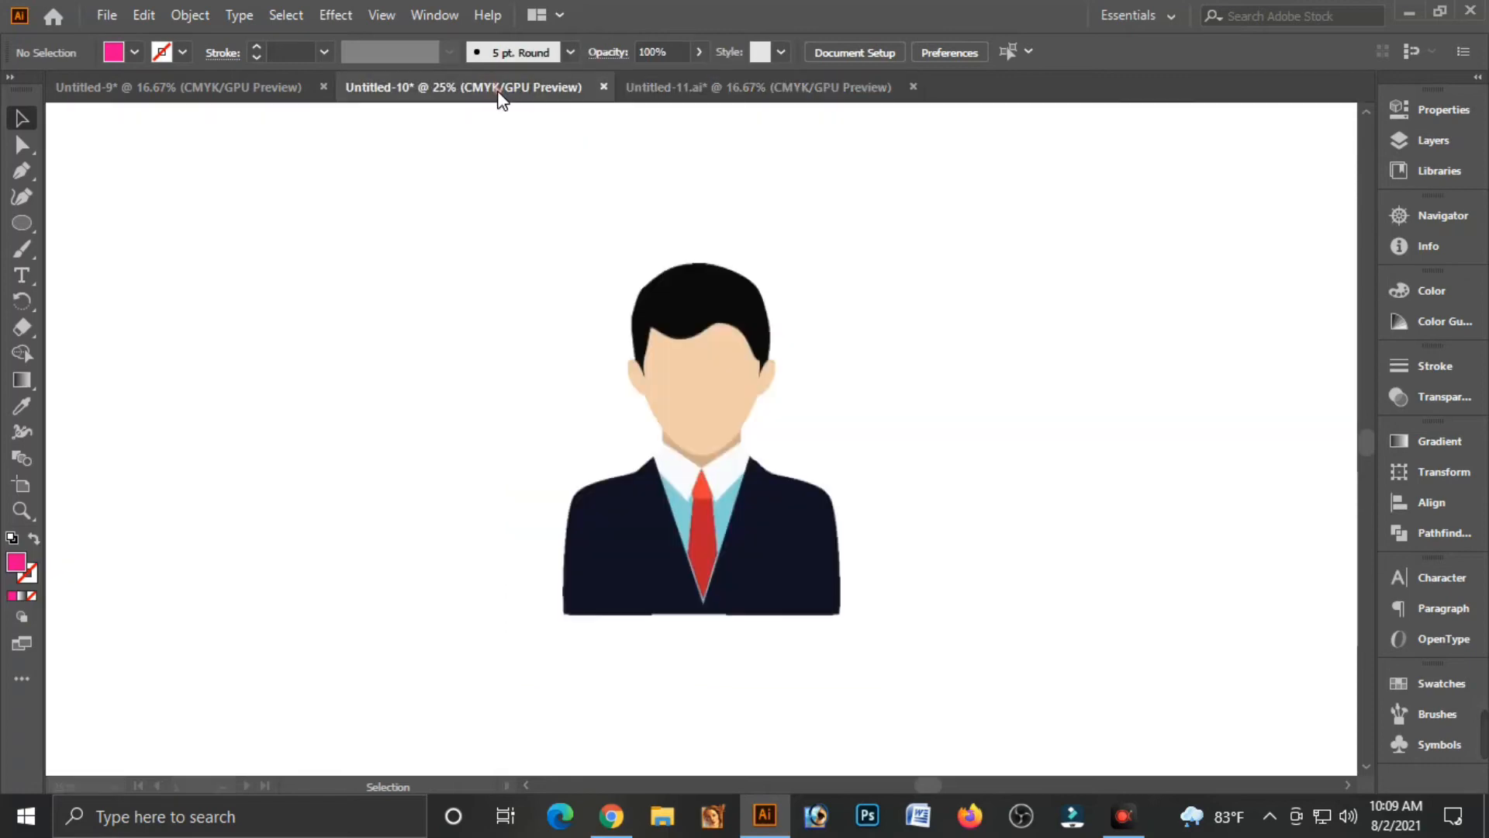
left_click(704, 489)
key("ctrl+x")
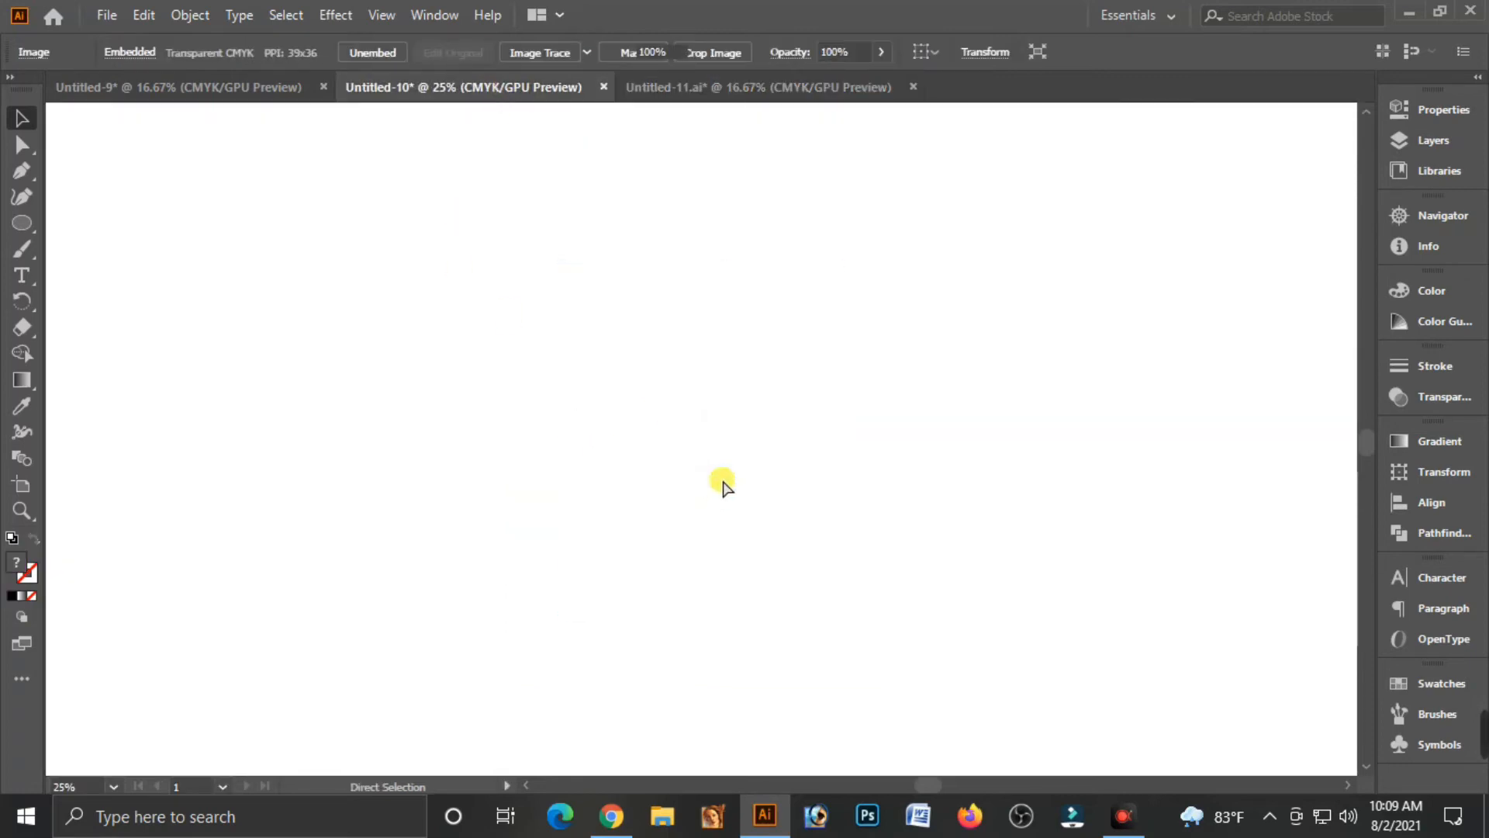
left_click(763, 82)
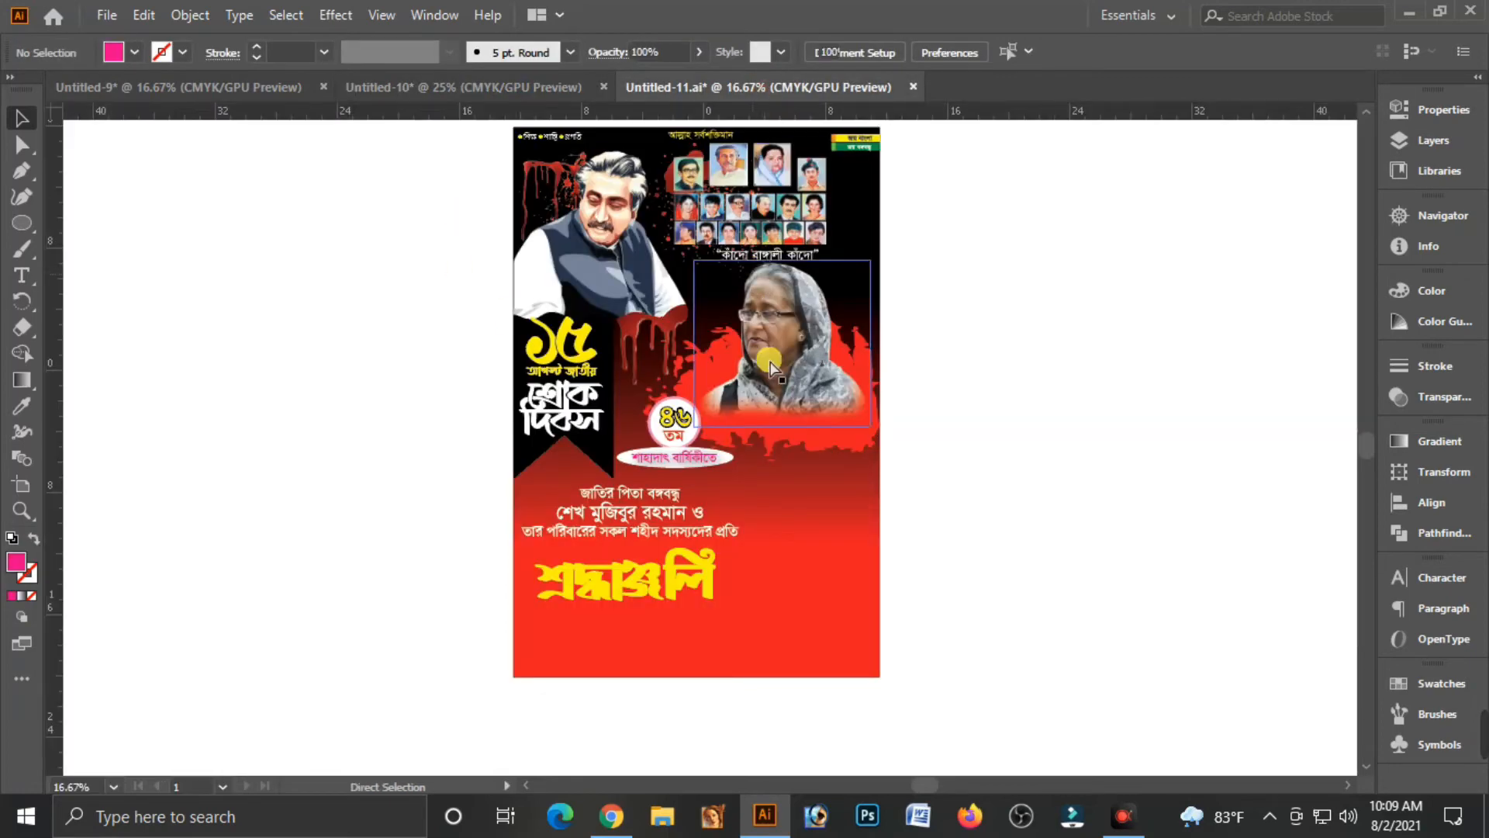
key("ctrl+v")
left_click_drag(723, 475, 774, 551)
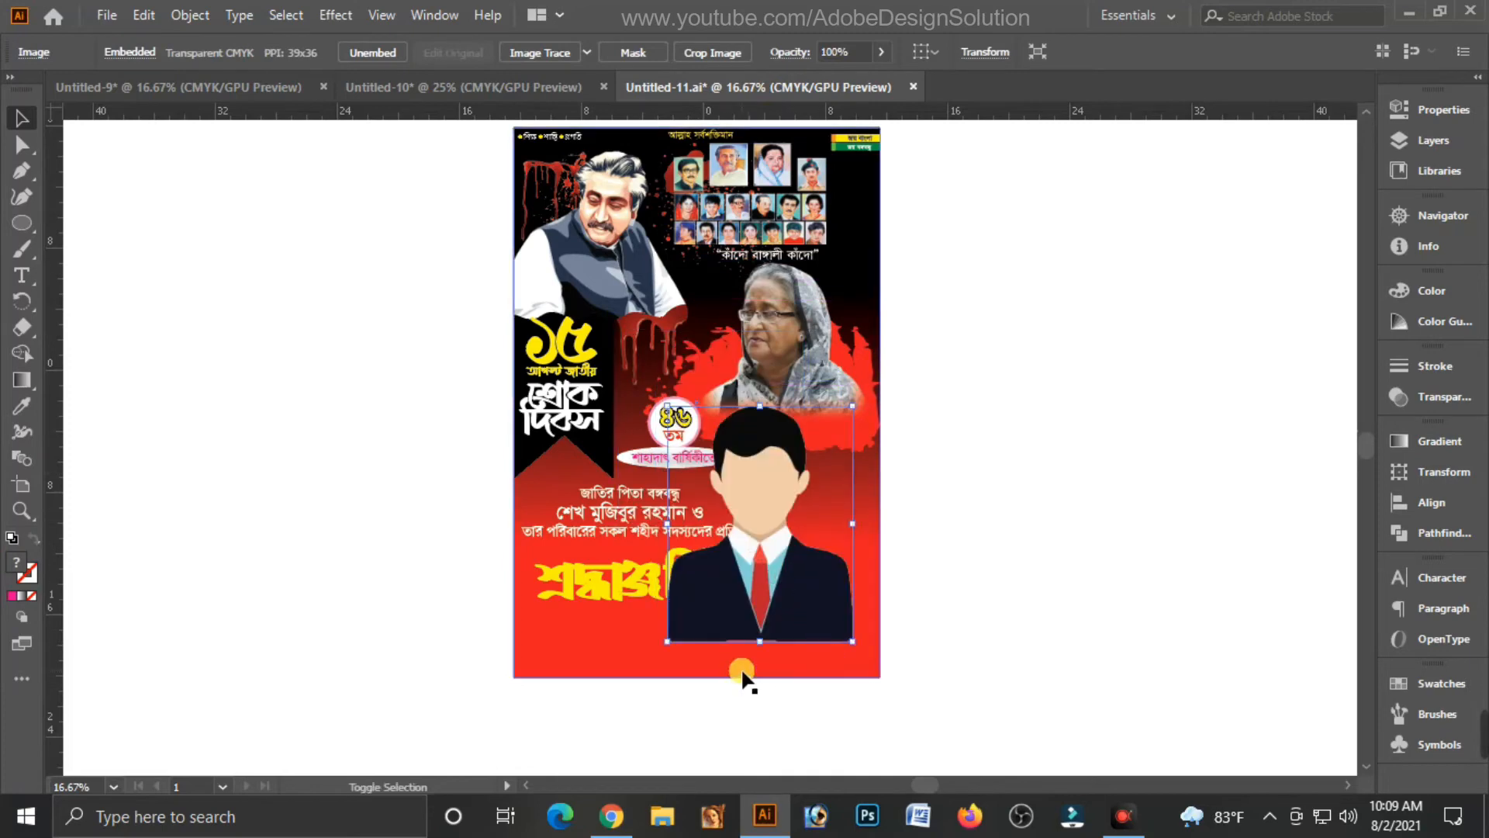
Step: Align the suited man illustration with the right and bottom edges of the poster background
left_click(742, 672, "shift")
left_click(1427, 502)
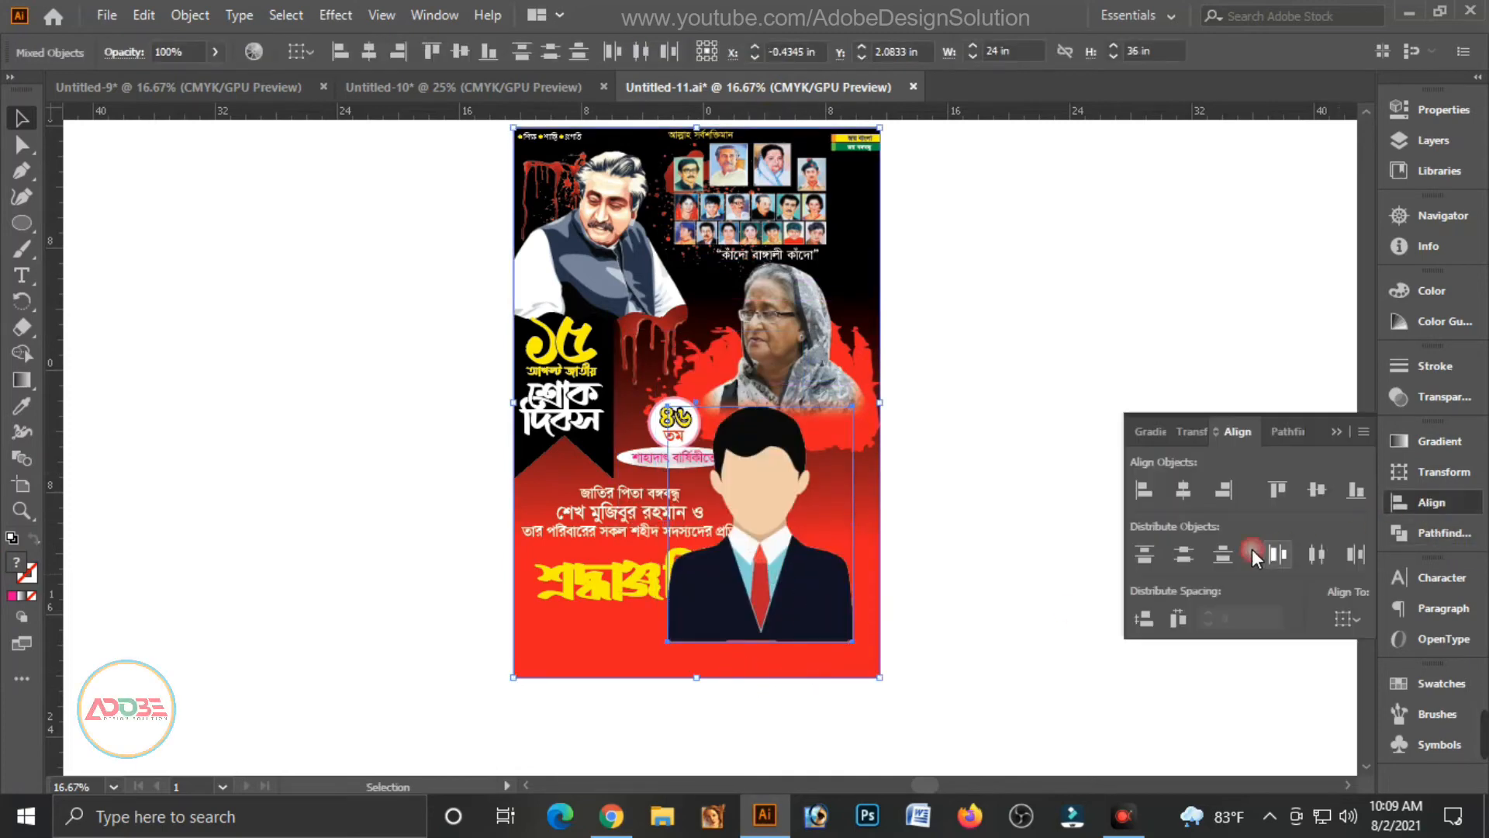
left_click(1224, 489)
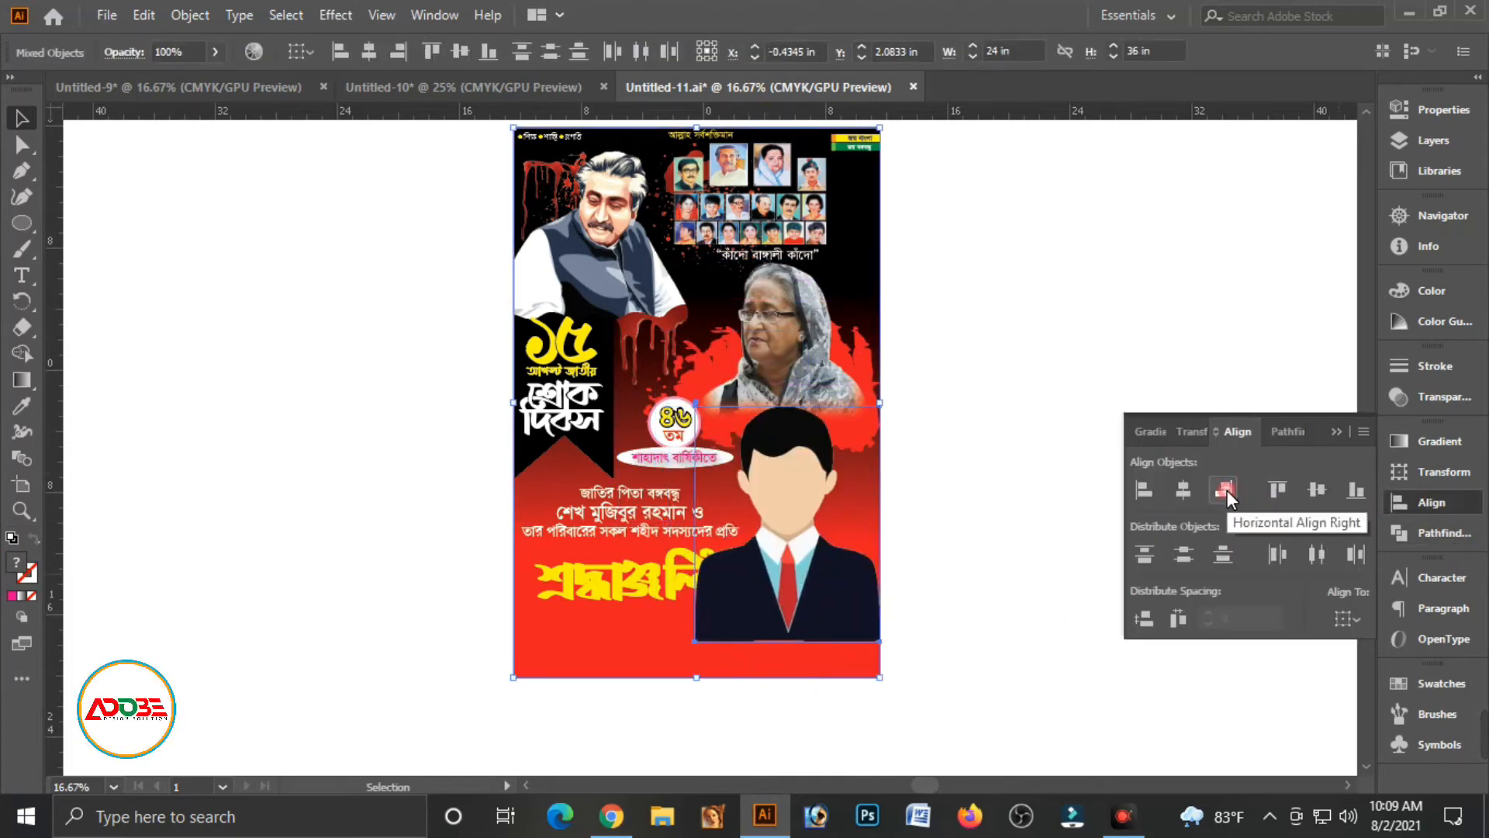
left_click(1359, 491)
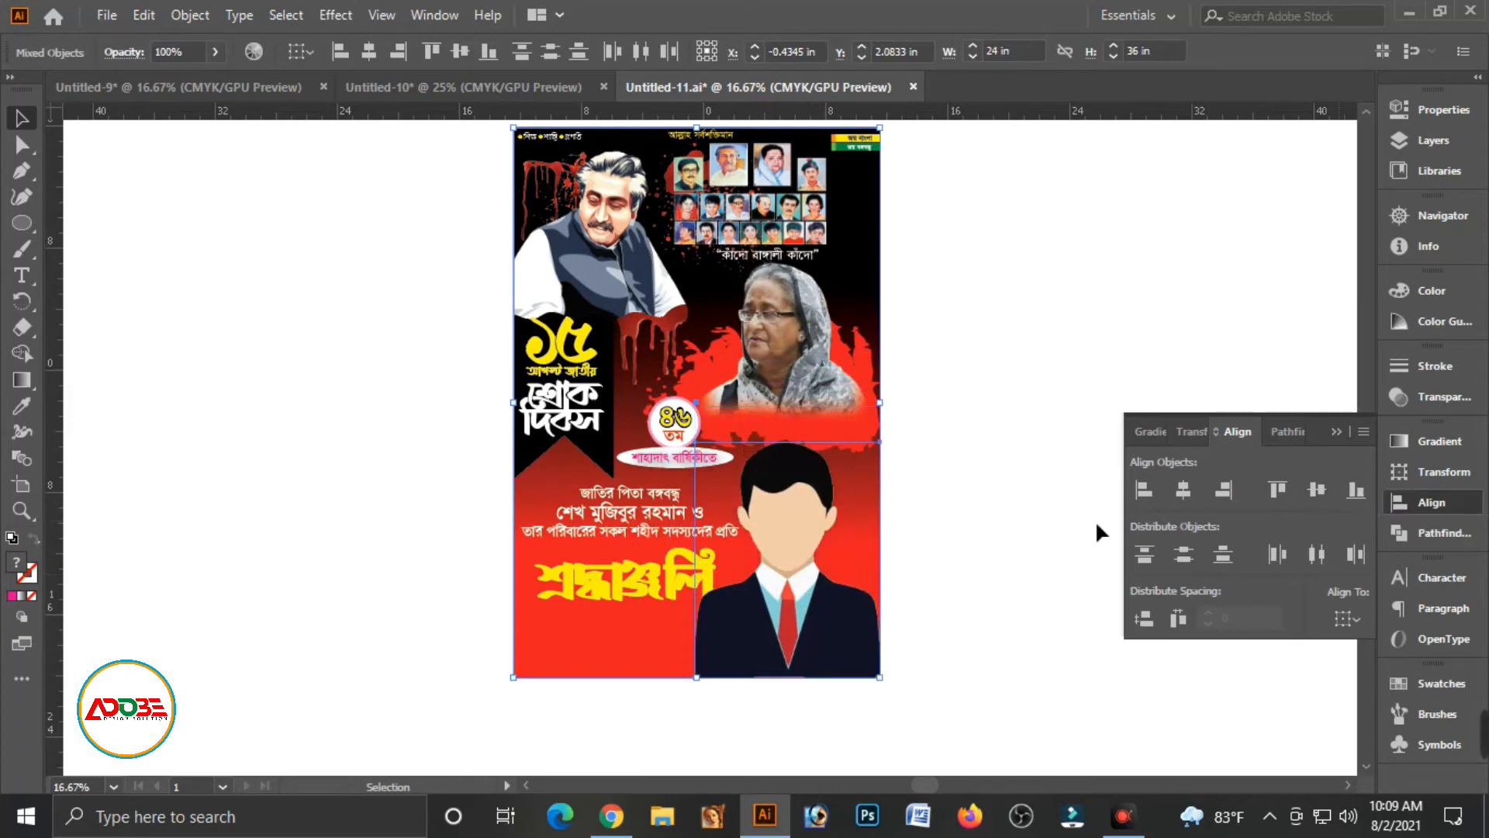
left_click(967, 543)
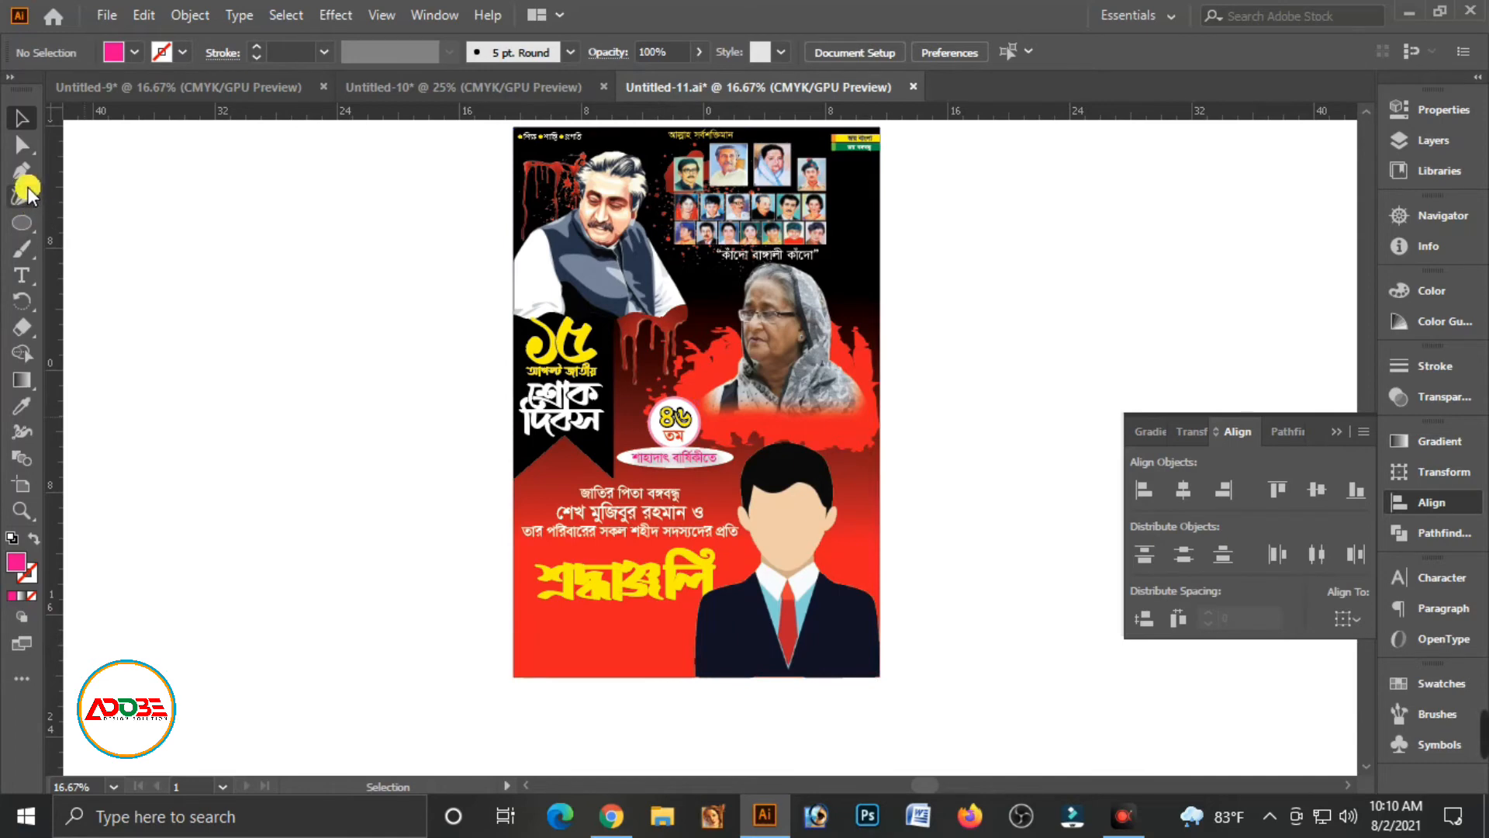
Step: Draw a rectangle in the poster's lower-left corner beneath শ্রদ্ধাঞ্জলি and fill it black with K 100
left_click_drag(11, 225, 90, 217)
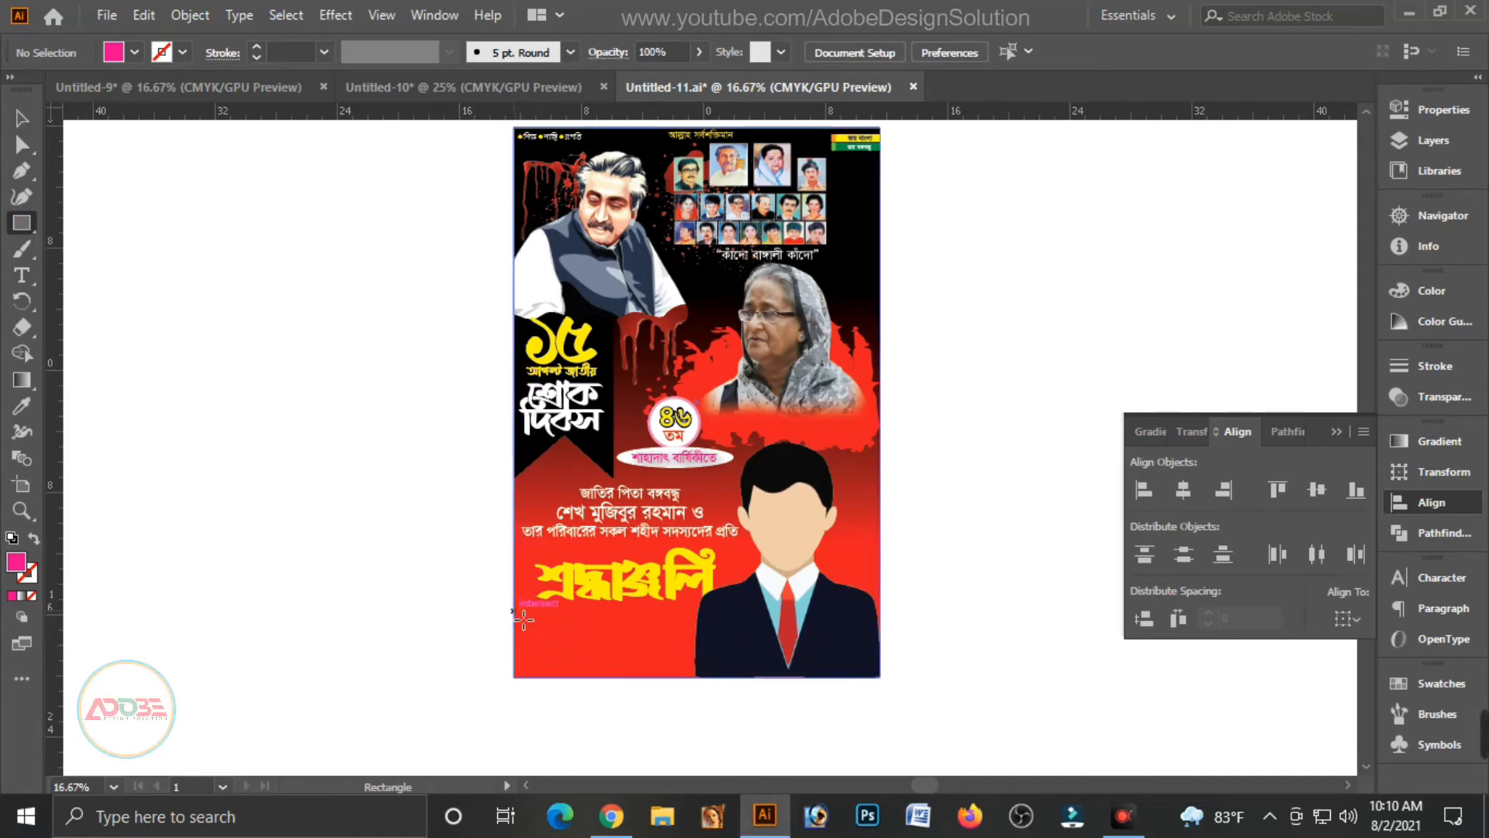
left_click_drag(514, 611, 714, 677)
left_click(21, 118)
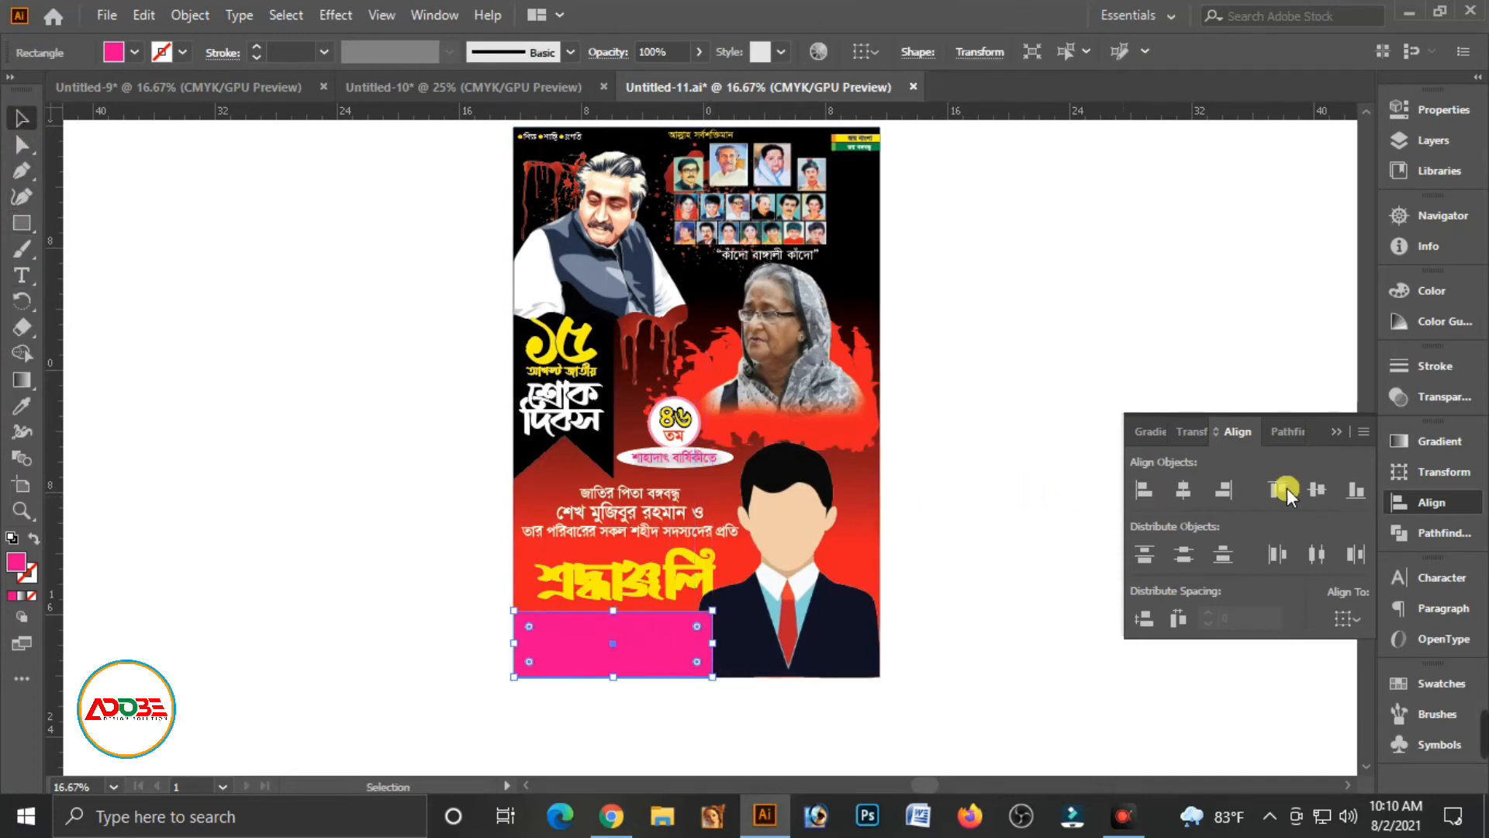
left_click(1418, 294)
left_click_drag(1264, 363, 1161, 365)
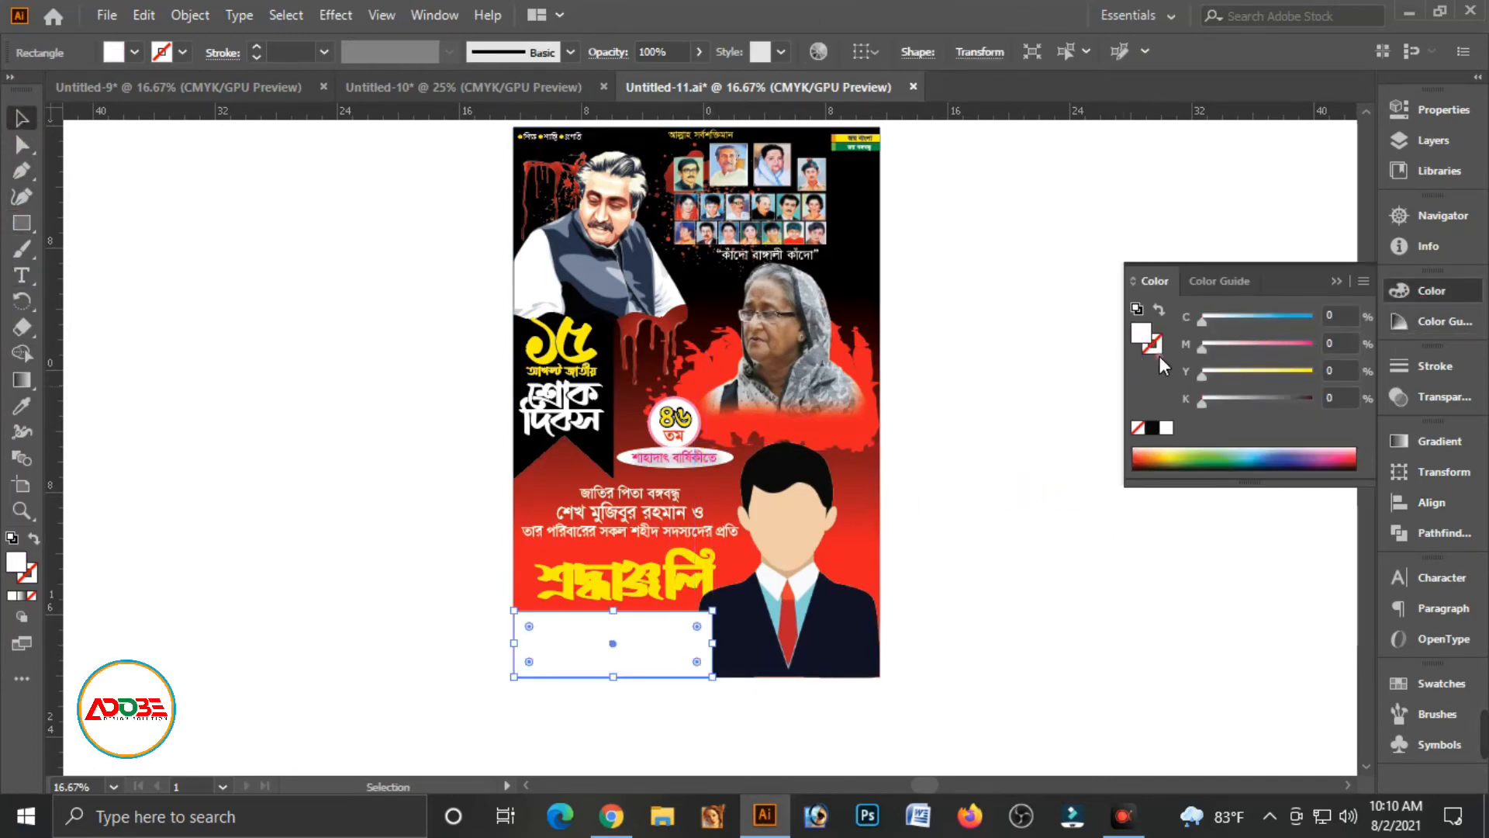
left_click_drag(1254, 397, 1316, 397)
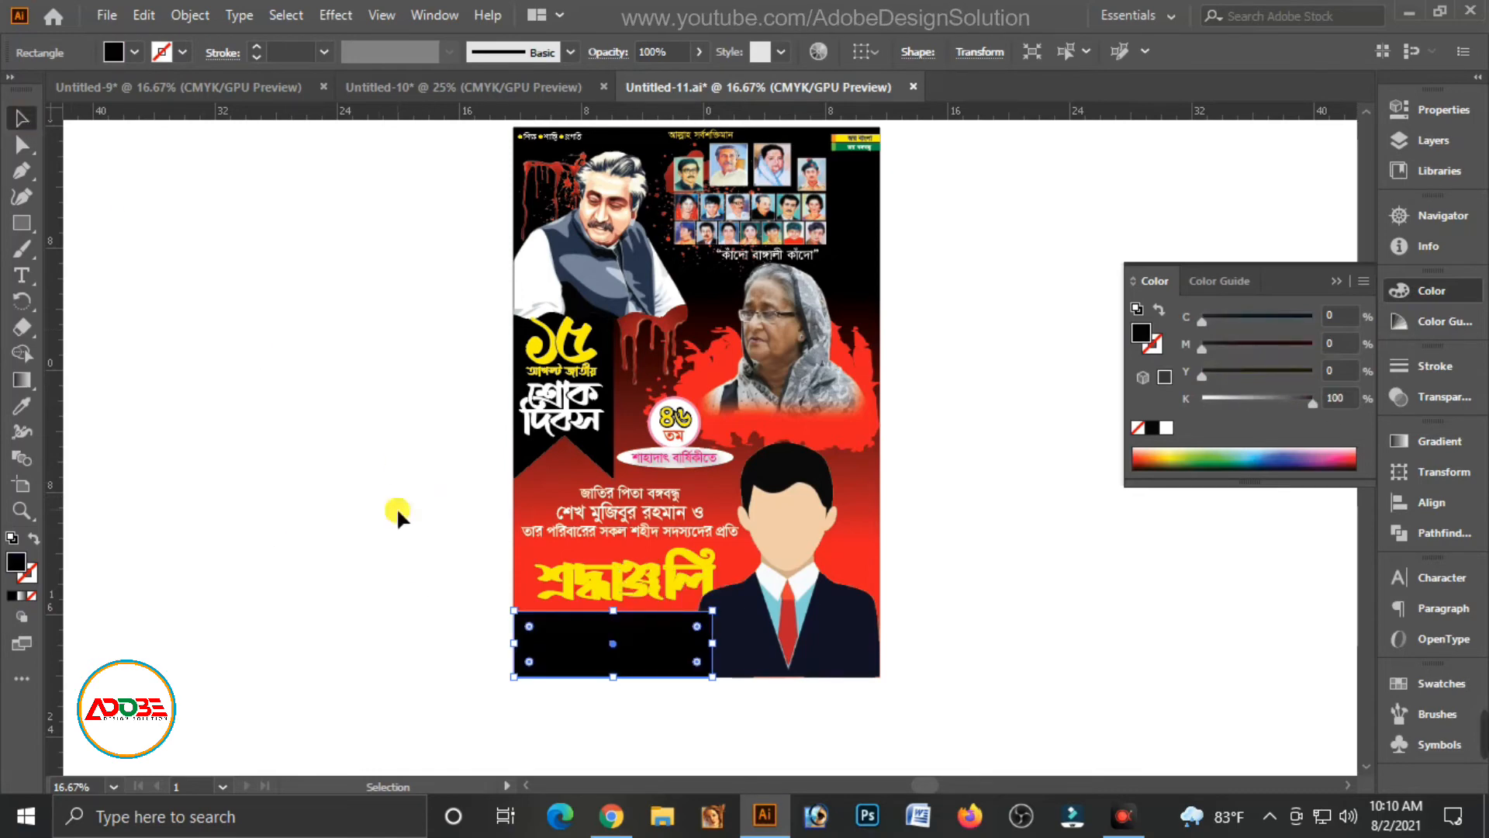
Step: Move the black rectangle off the poster's left side and roughen its upper edge into an uneven outline with the Warp tool
left_click_drag(602, 657, 319, 624)
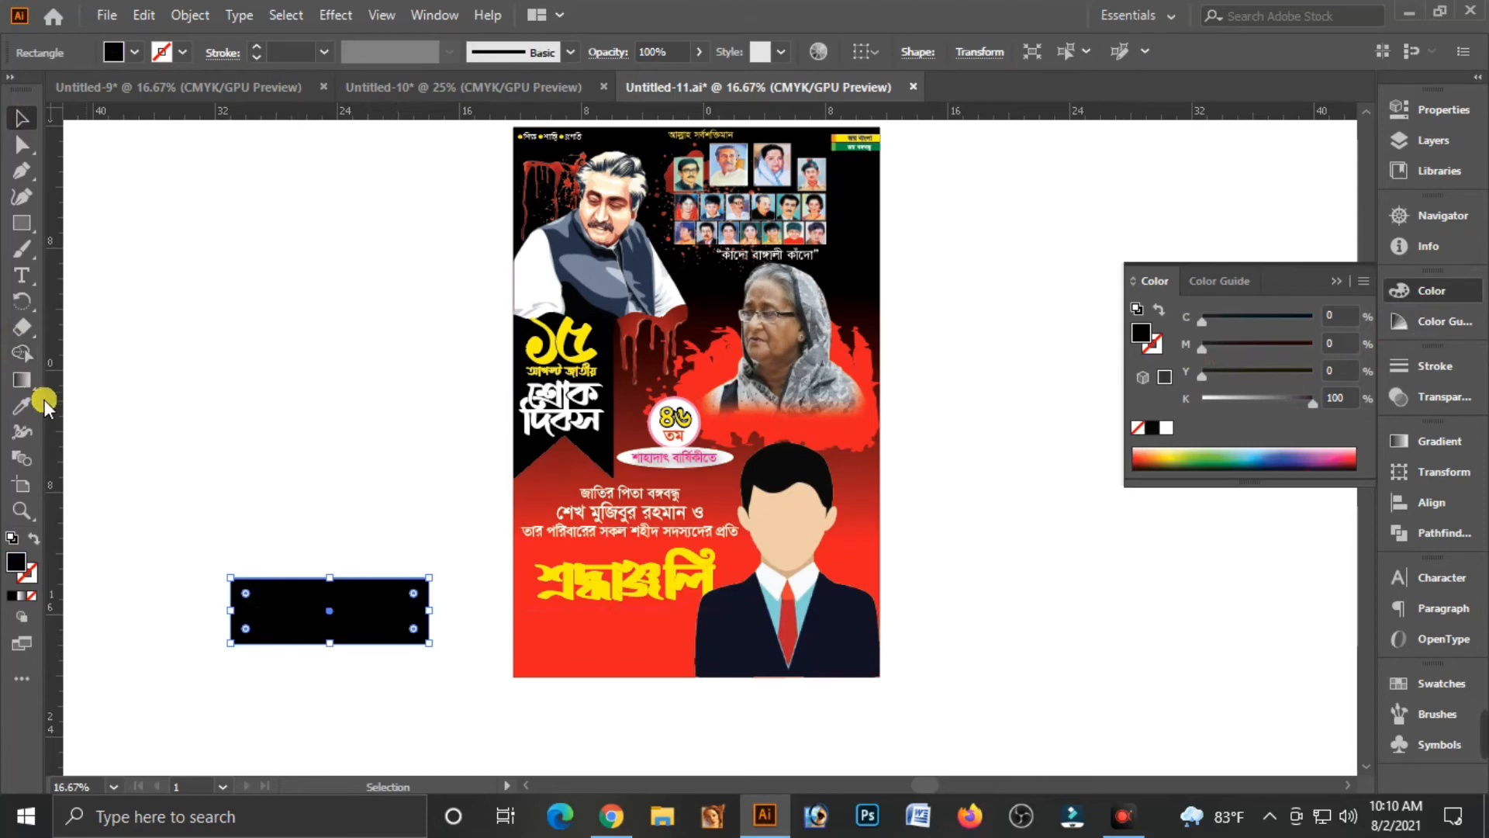
key("shift+r")
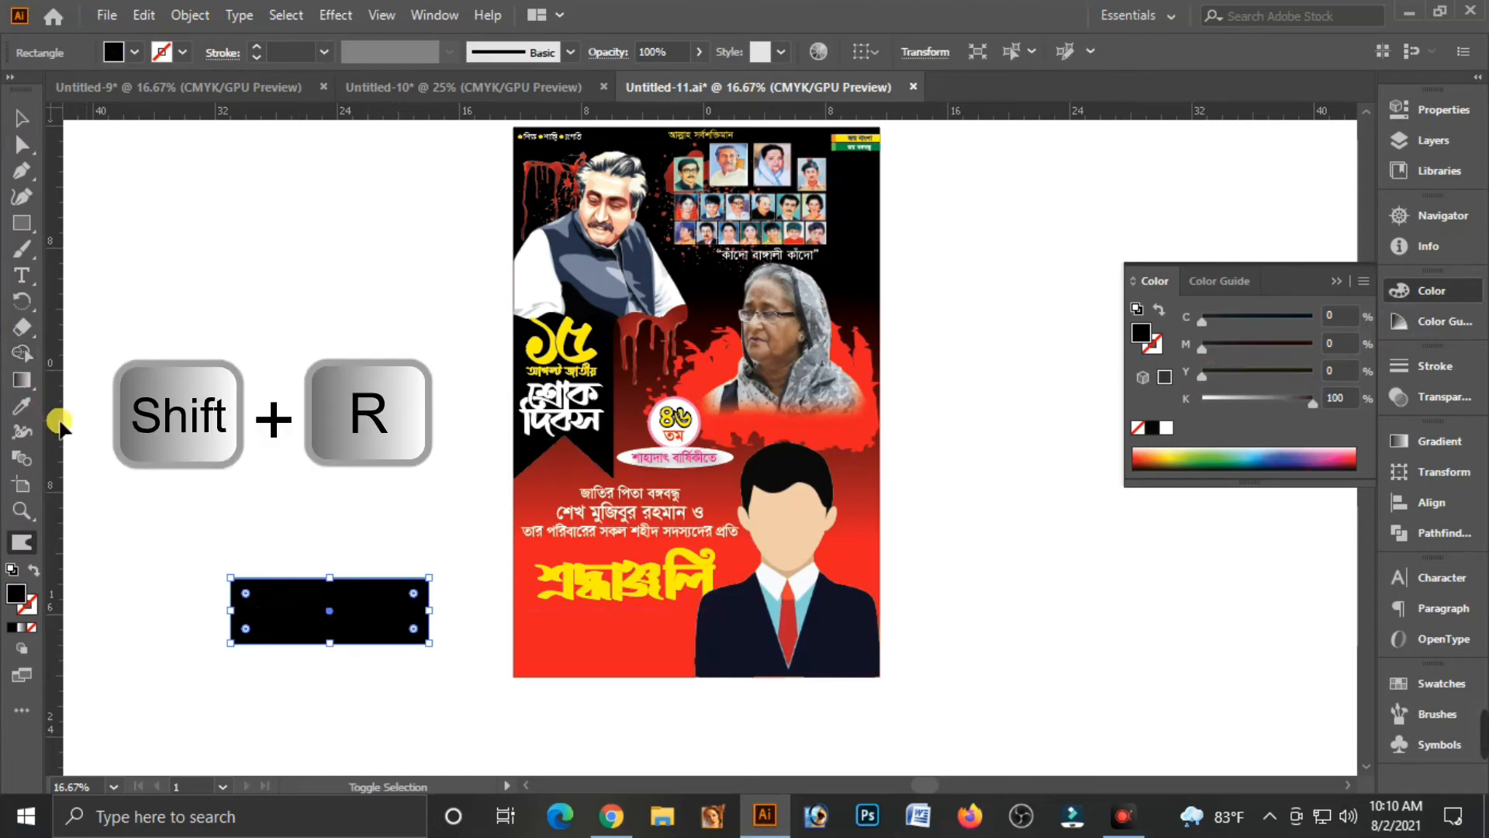
left_click(24, 542)
mouse_move(272, 578)
left_mouse_down()
mouse_move(334, 588)
mouse_move(341, 564)
mouse_move(395, 566)
left_mouse_up()
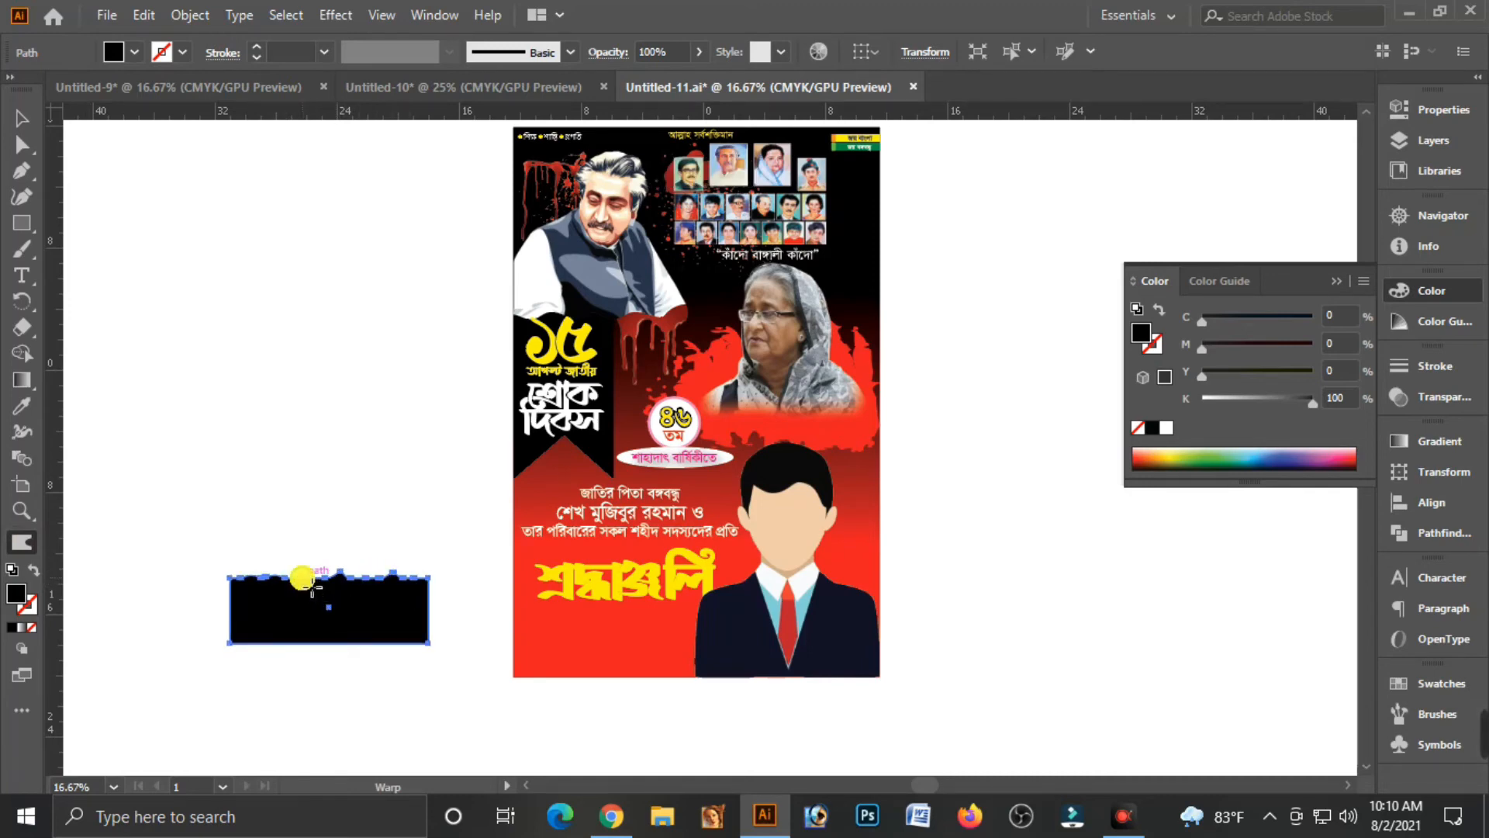
mouse_move(303, 579)
left_mouse_down()
mouse_move(334, 556)
mouse_move(387, 565)
left_mouse_up()
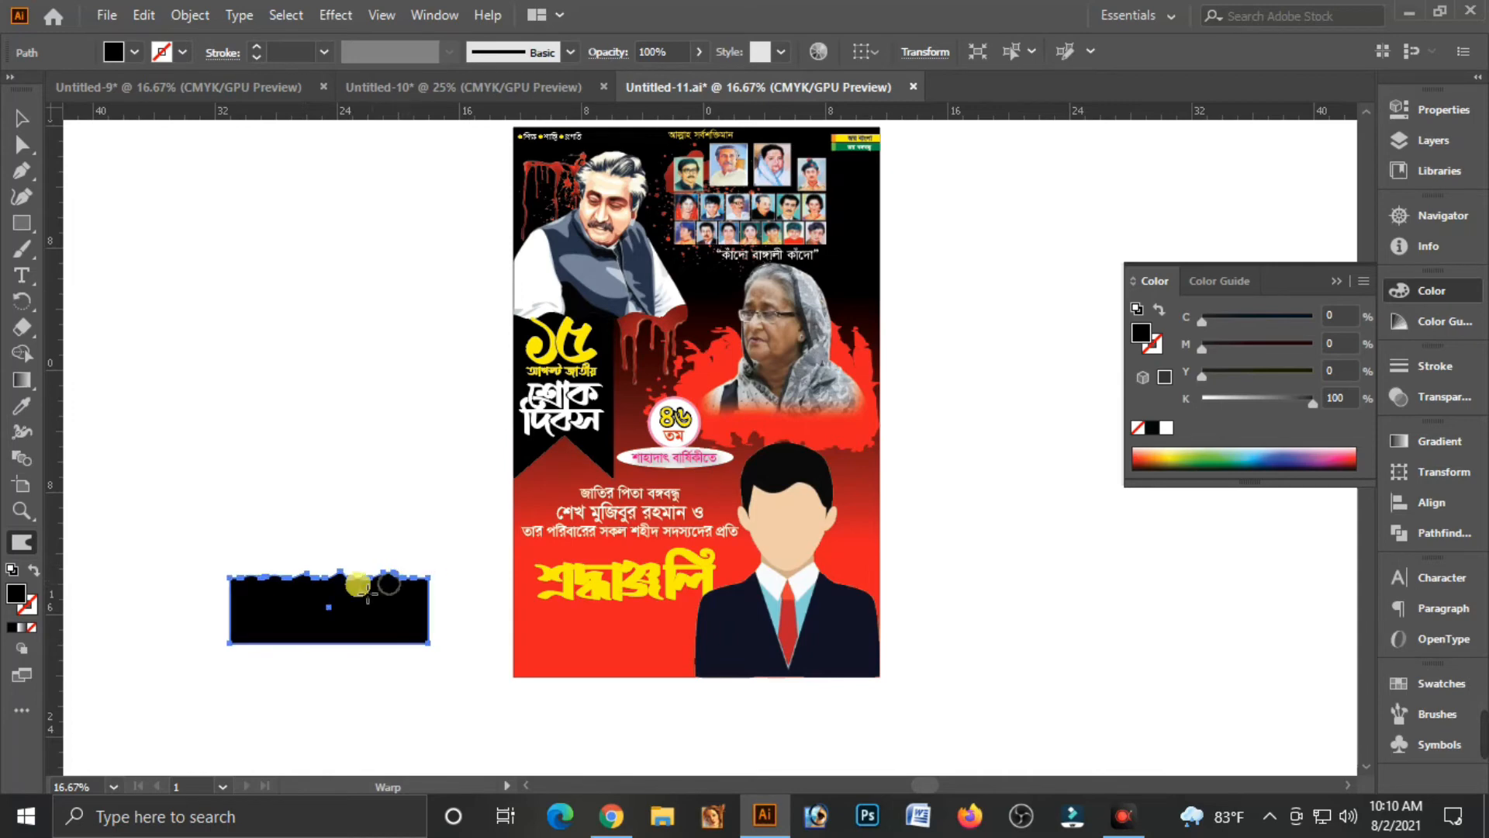
mouse_move(280, 580)
left_mouse_down()
mouse_move(303, 608)
mouse_move(385, 600)
mouse_move(393, 586)
mouse_move(422, 611)
left_mouse_up()
left_click_drag(269, 586, 276, 608)
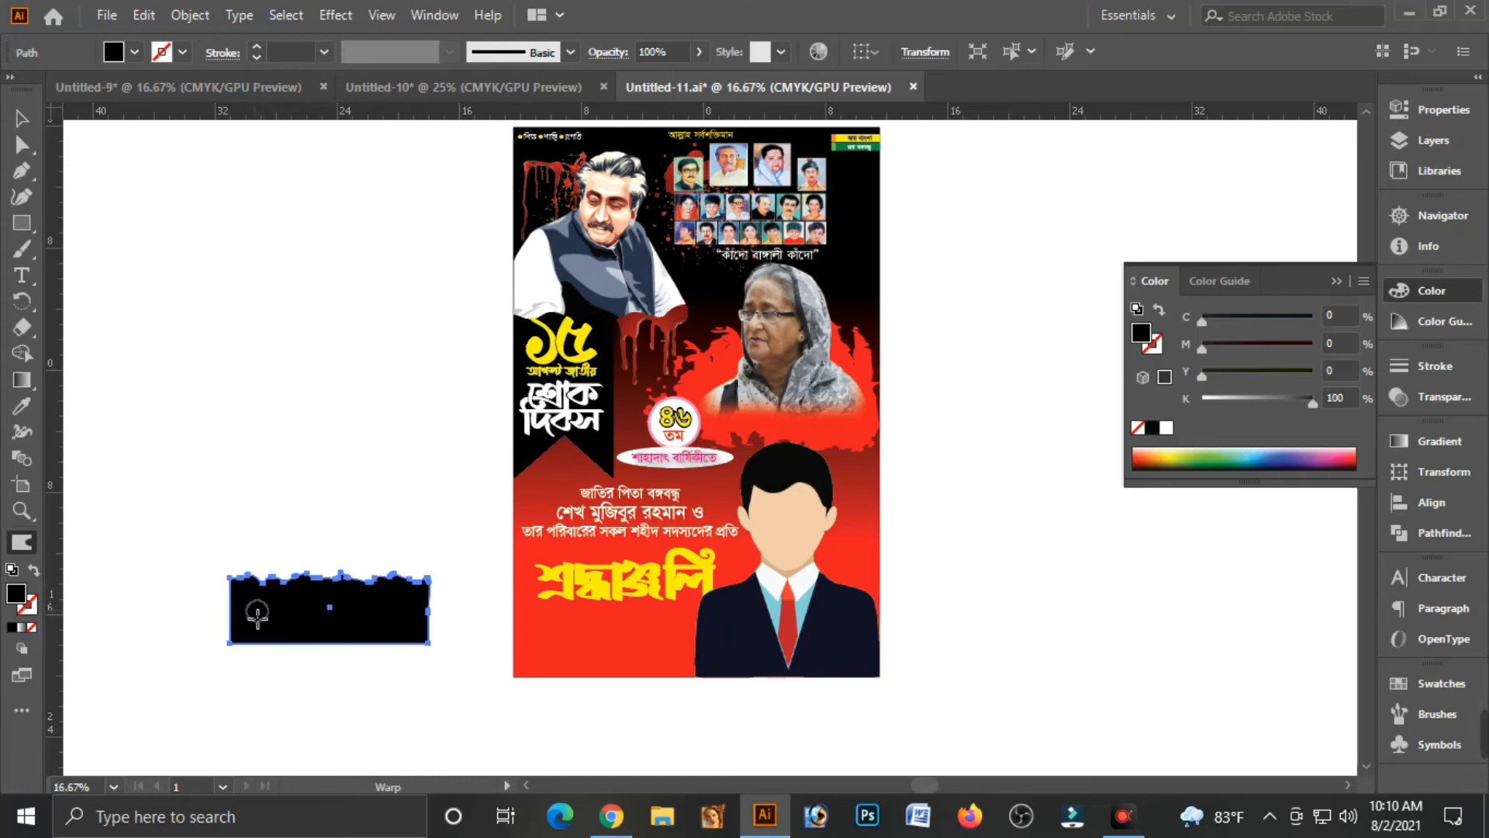
Step: Move the black torn-edge shape back onto the poster and align it with the background's left and bottom edges
left_click(37, 127)
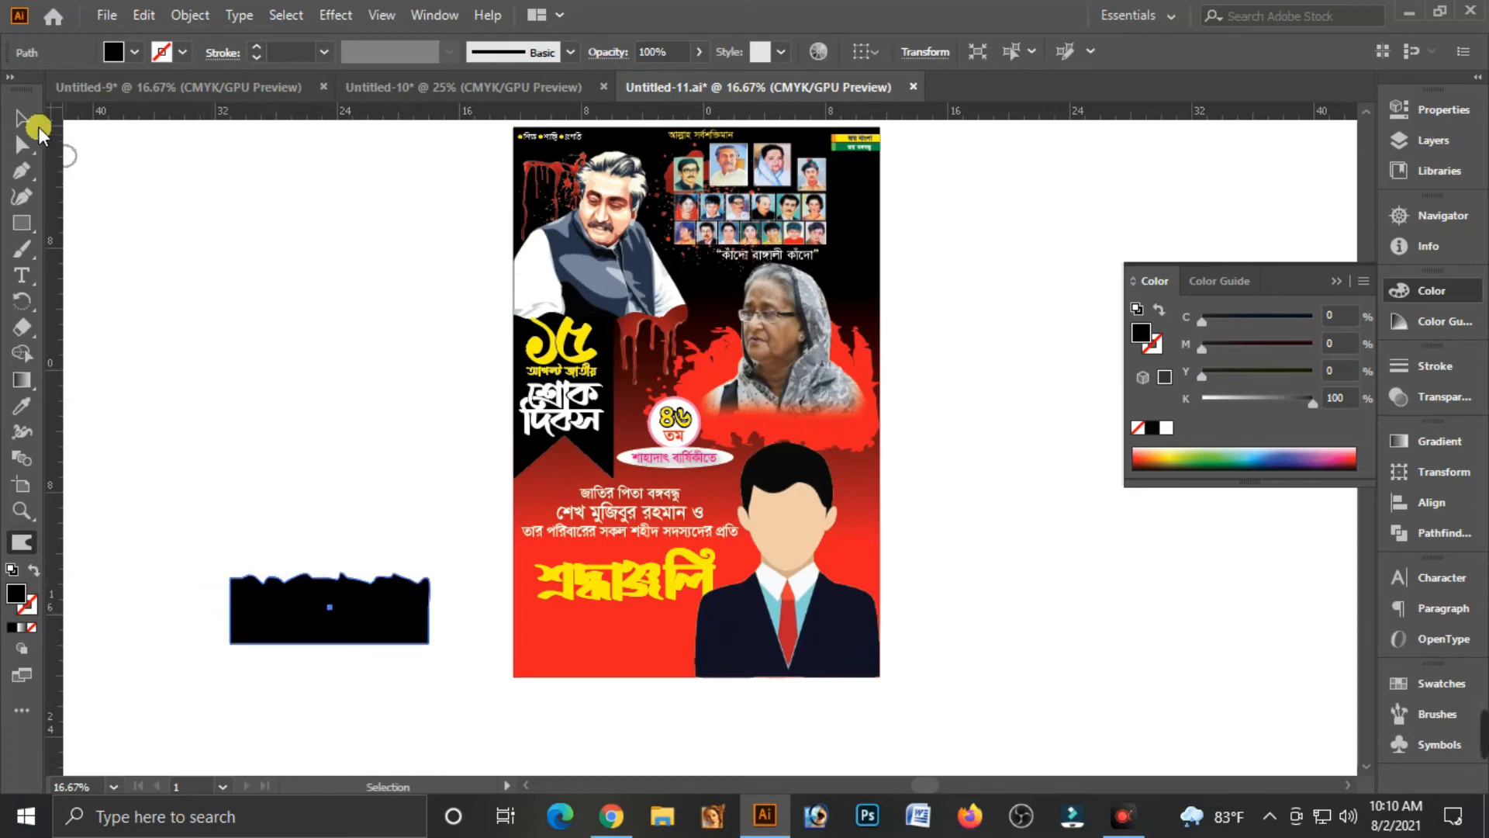
left_click(424, 667)
left_click(324, 629)
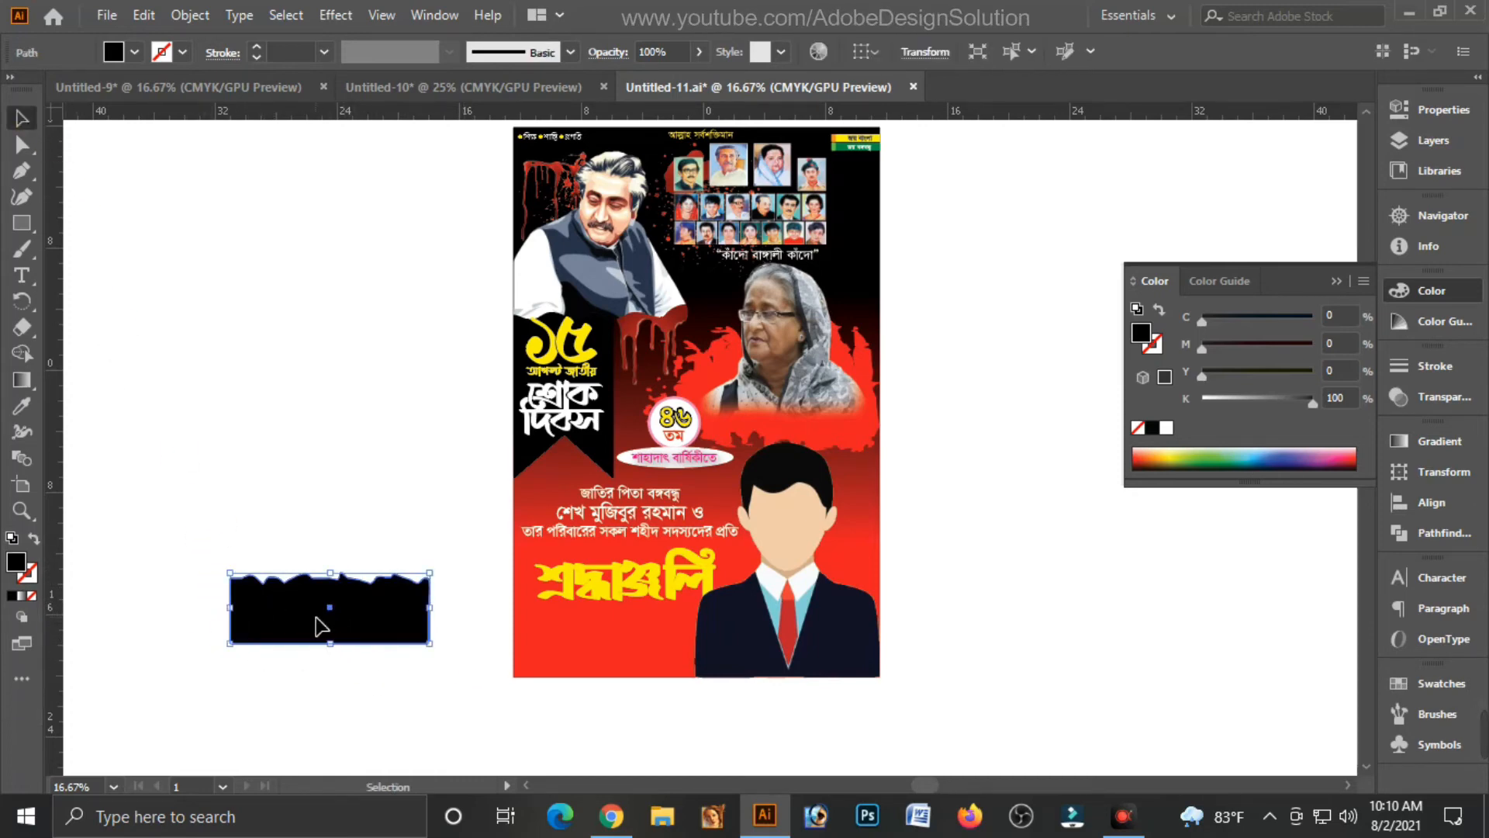
left_click_drag(321, 627, 604, 638)
left_click(544, 671, "shift")
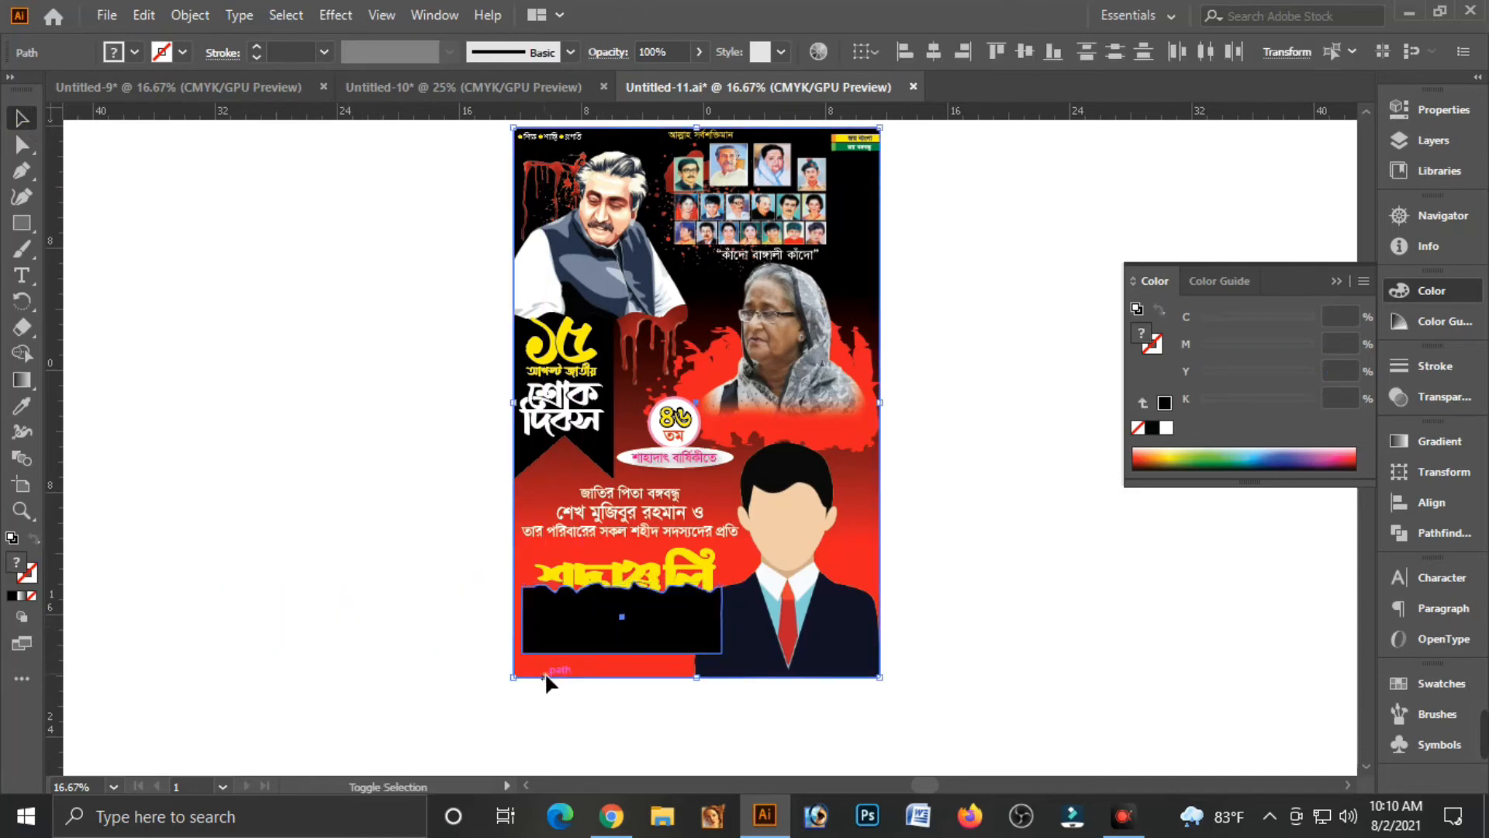
left_click(1405, 511)
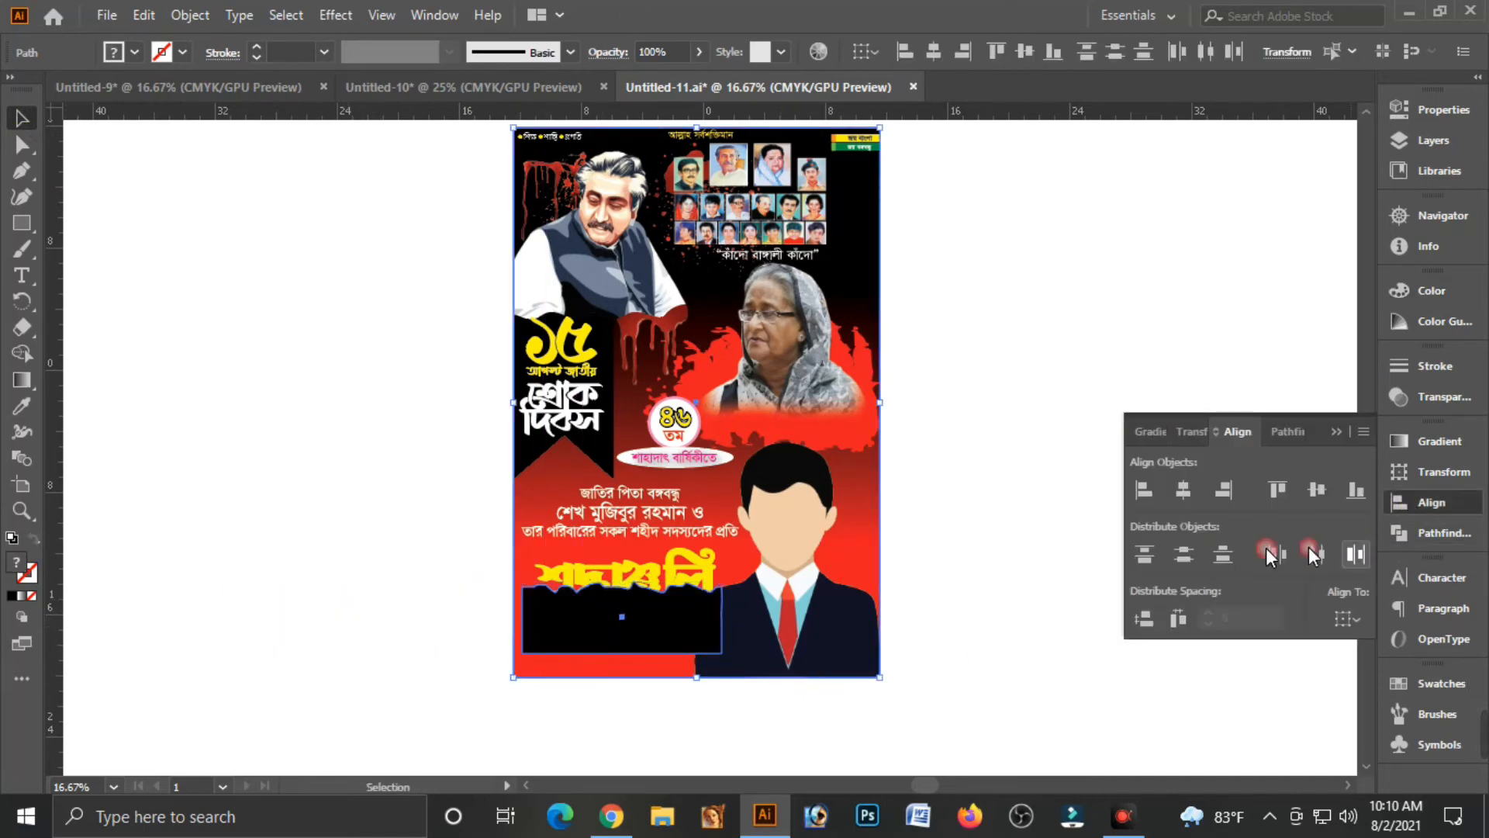
left_click(1354, 493)
left_click(969, 648)
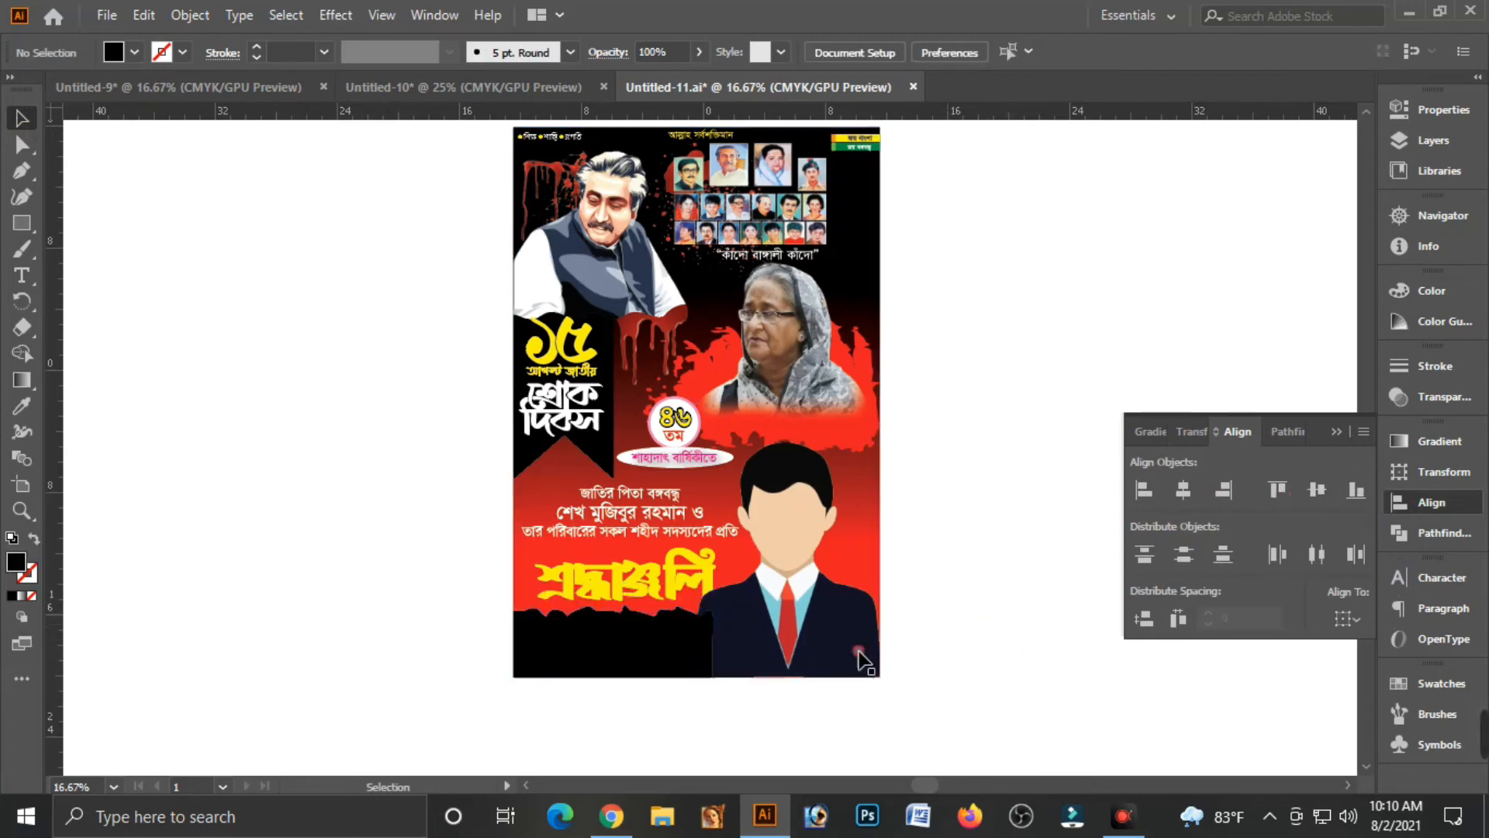
Step: Duplicate the black torn-edge shape in place and lower the copy's upper edge slightly so the original shows above it
left_click(638, 660)
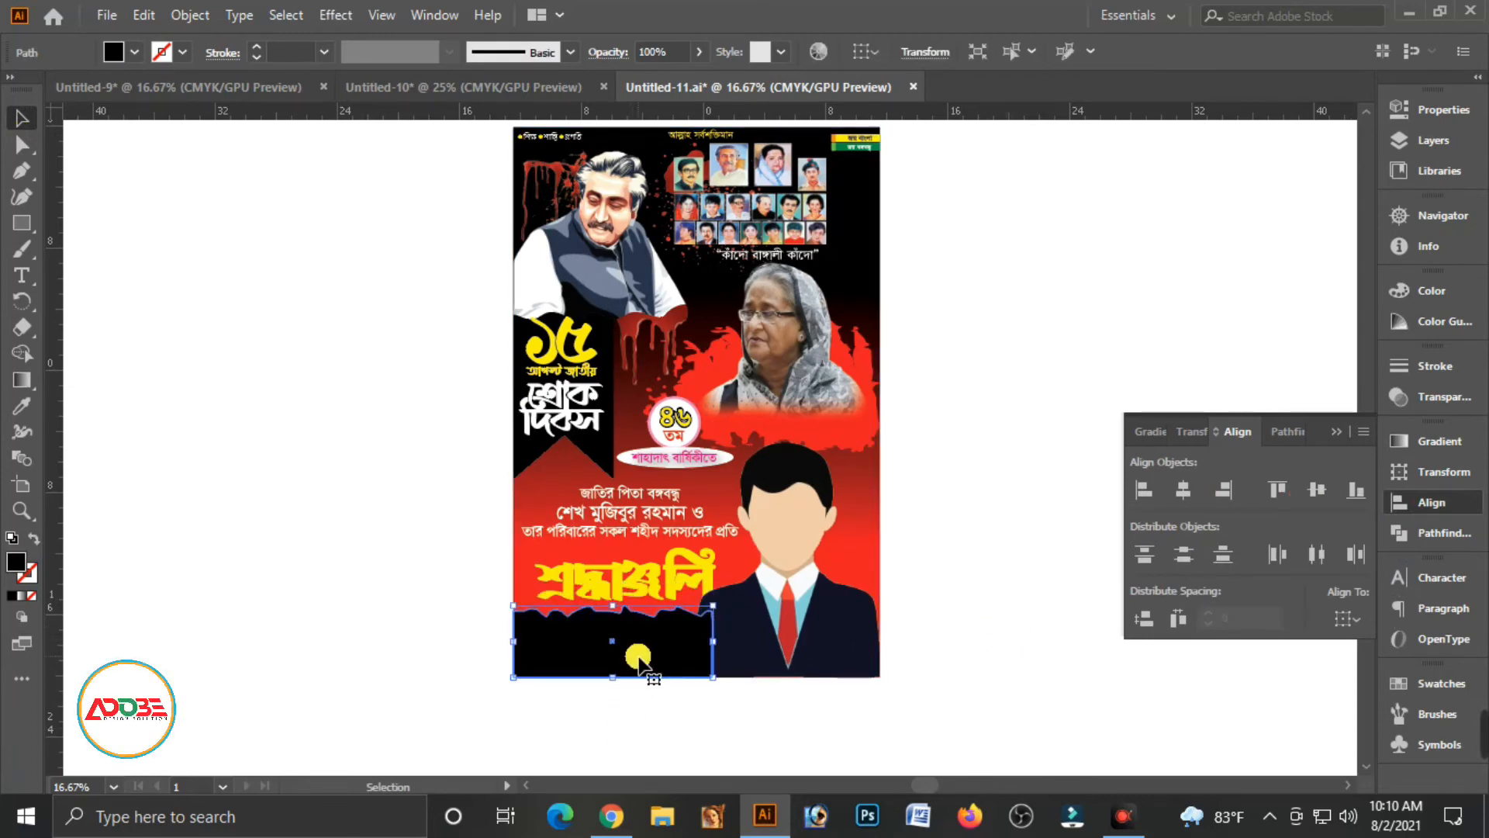
key("a")
key("v")
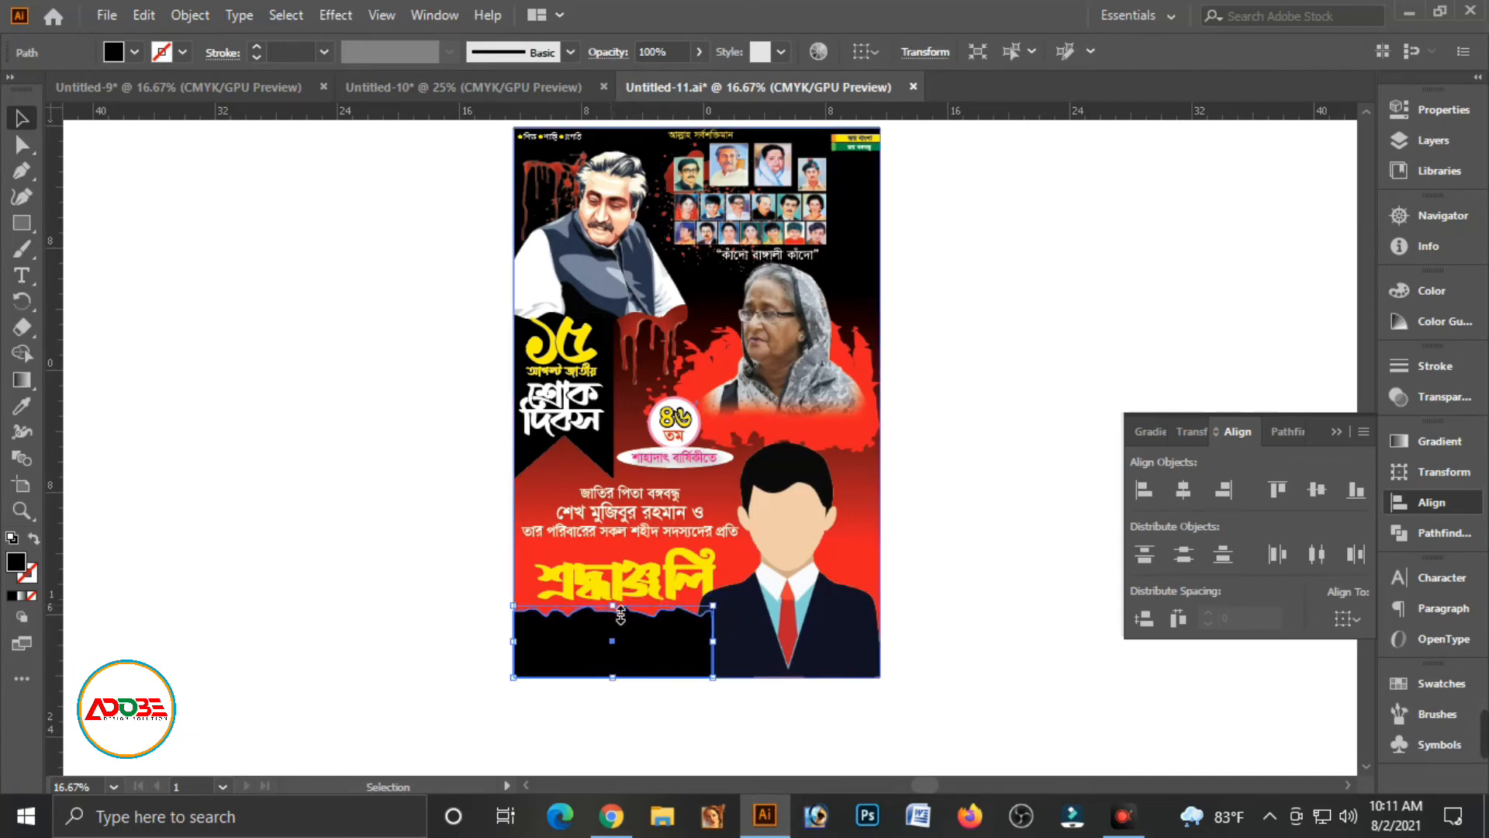
left_click_drag(621, 615, 621, 621)
left_click(1274, 555)
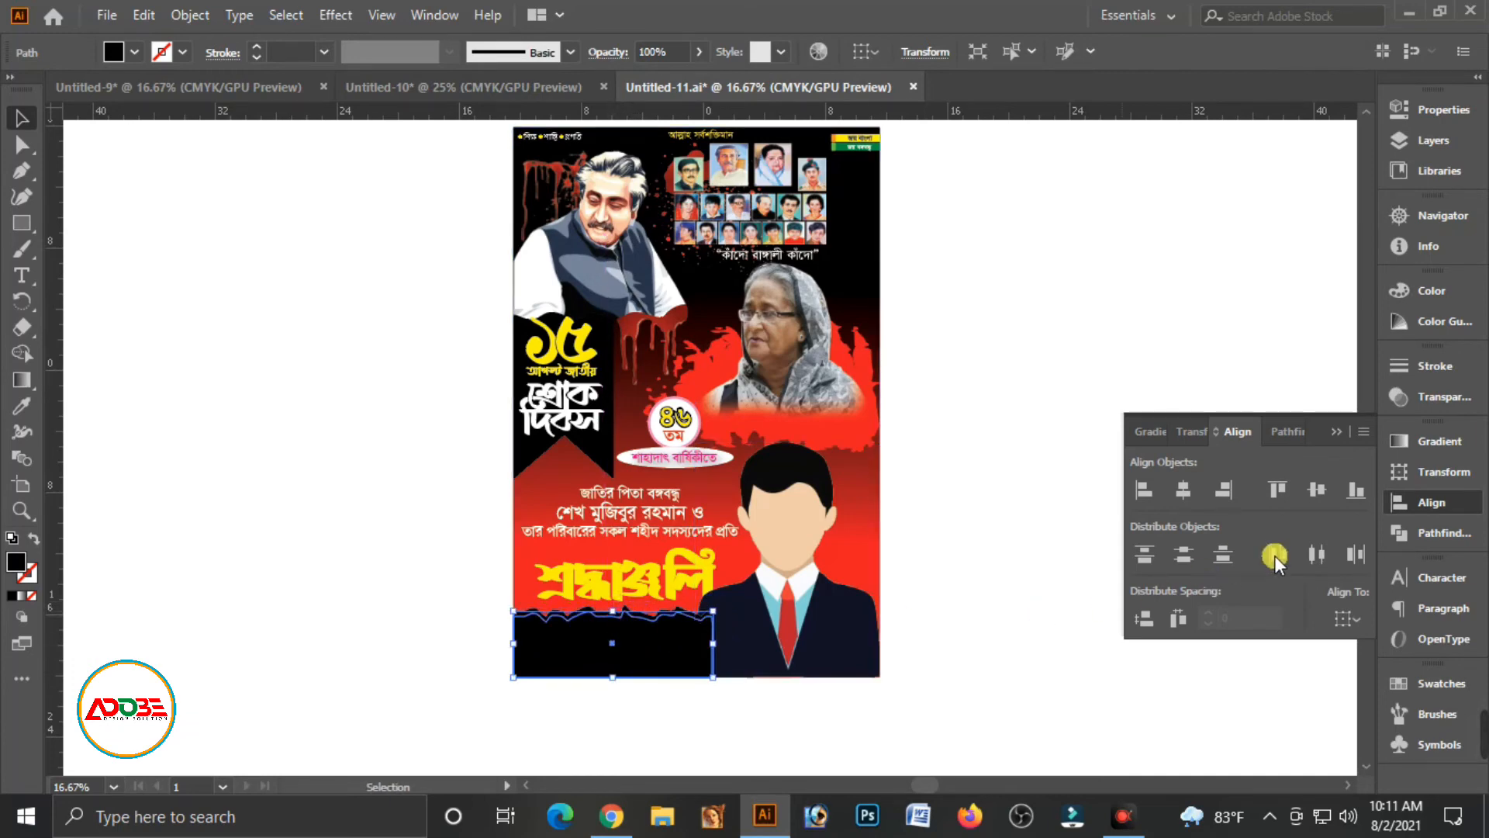
left_click(665, 707)
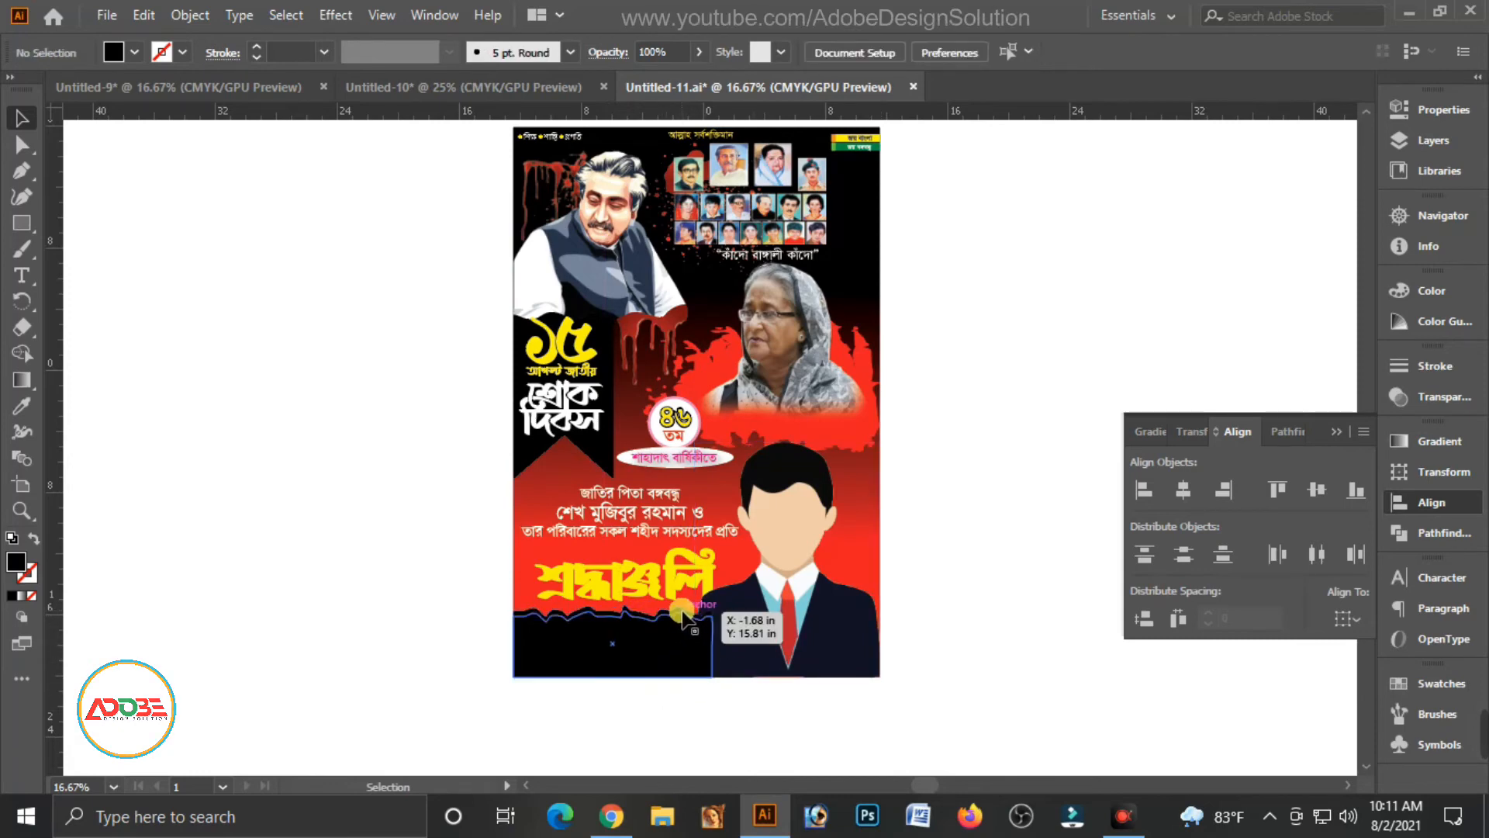
Step: Fill the taller torn-edge shape behind the black strip with grey, K 40
left_click(682, 613)
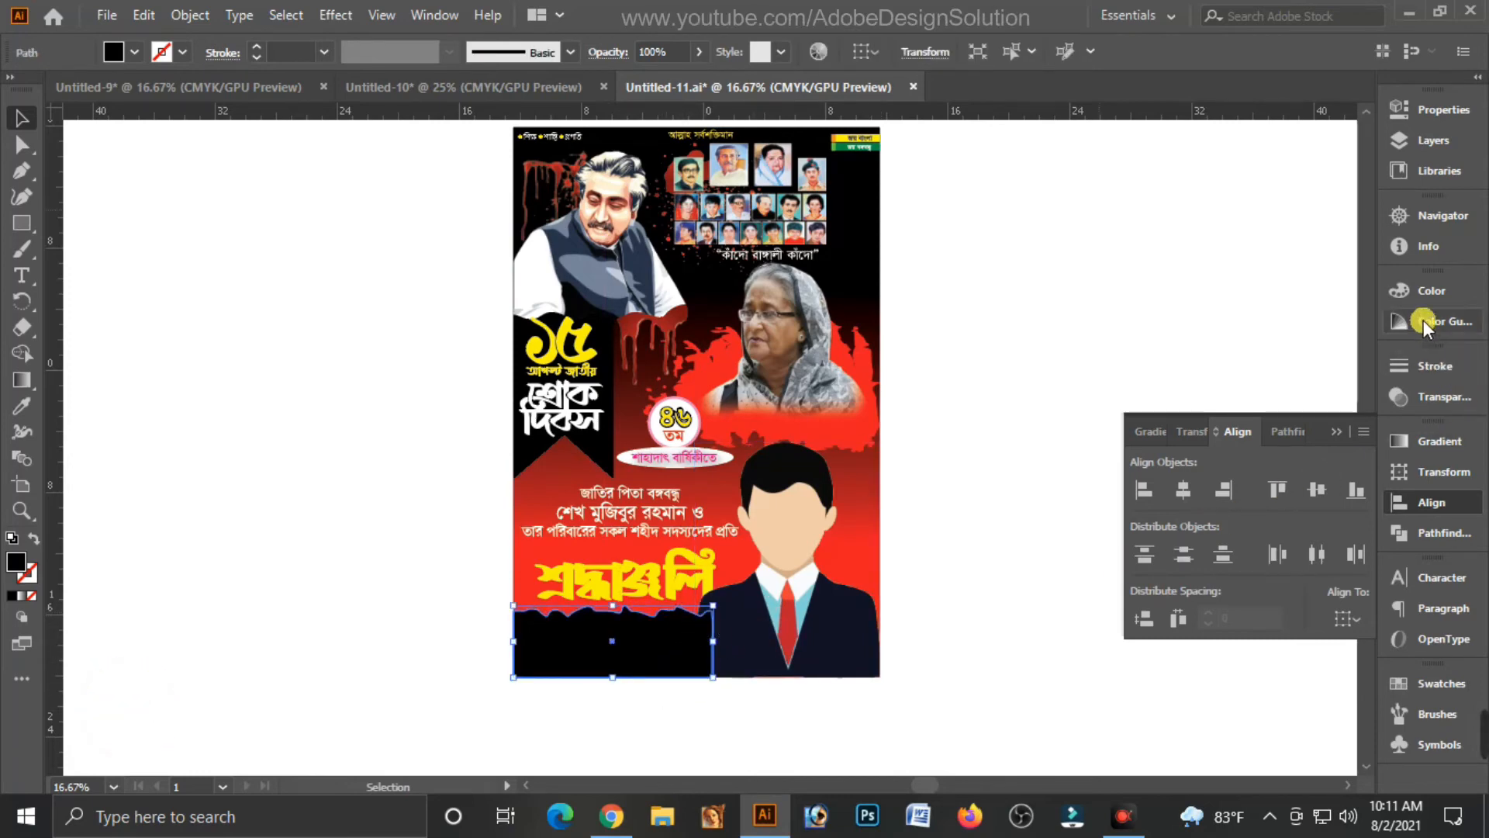
left_click(1426, 294)
left_click_drag(1250, 400, 1236, 402)
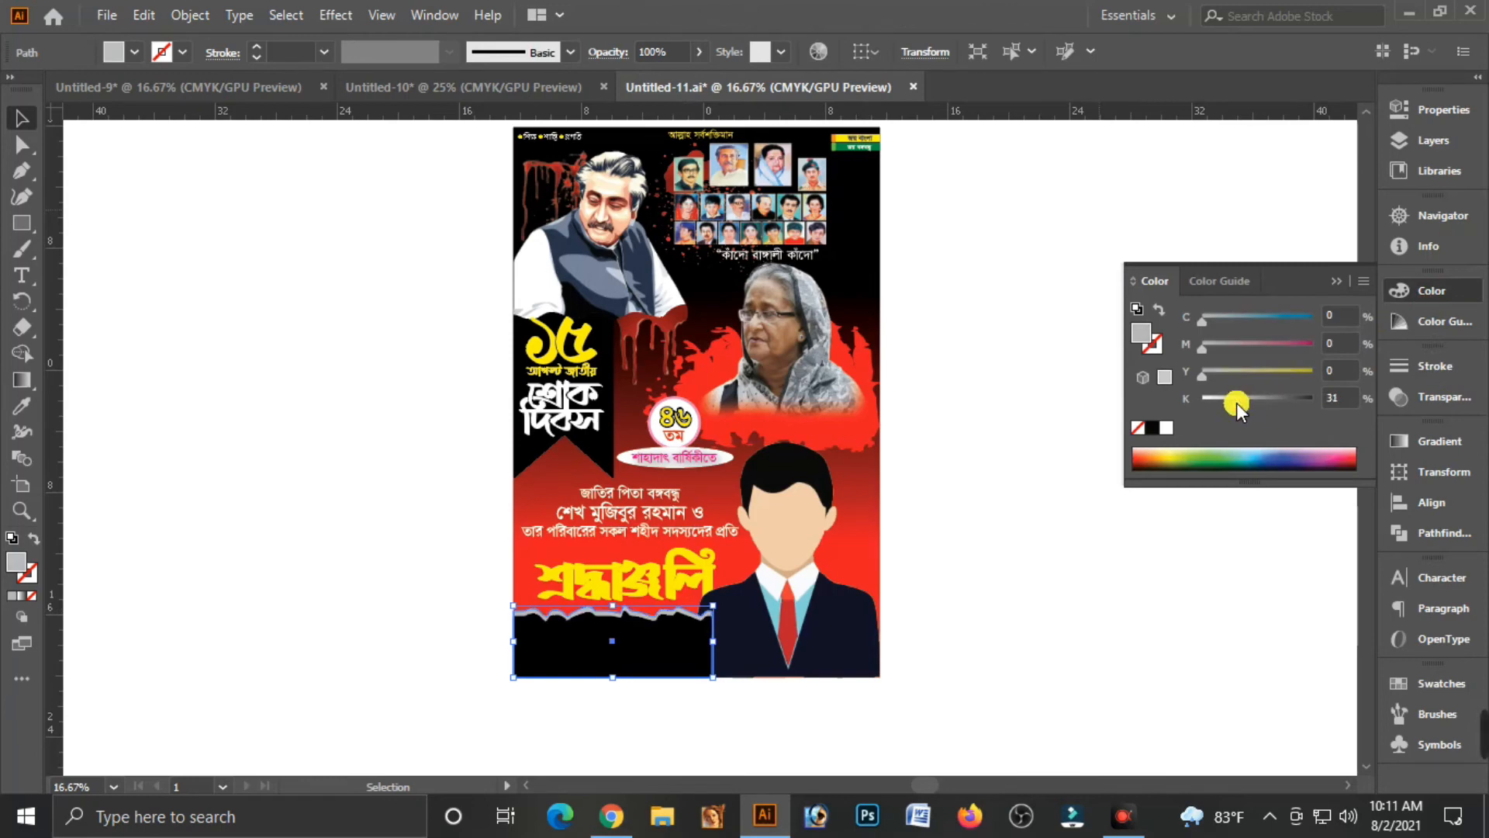
left_click(1335, 398)
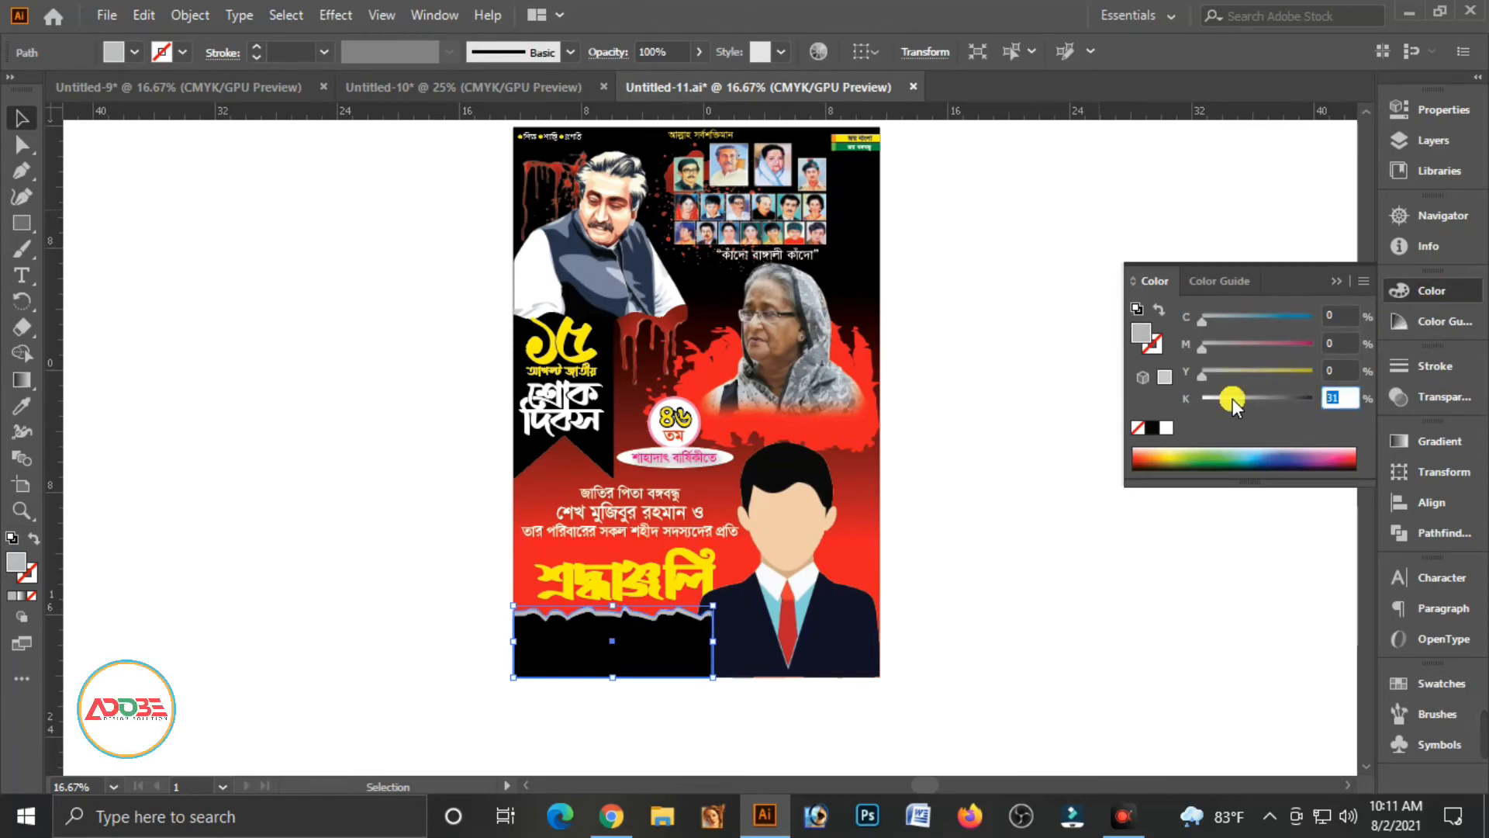
type("40")
key("Tab")
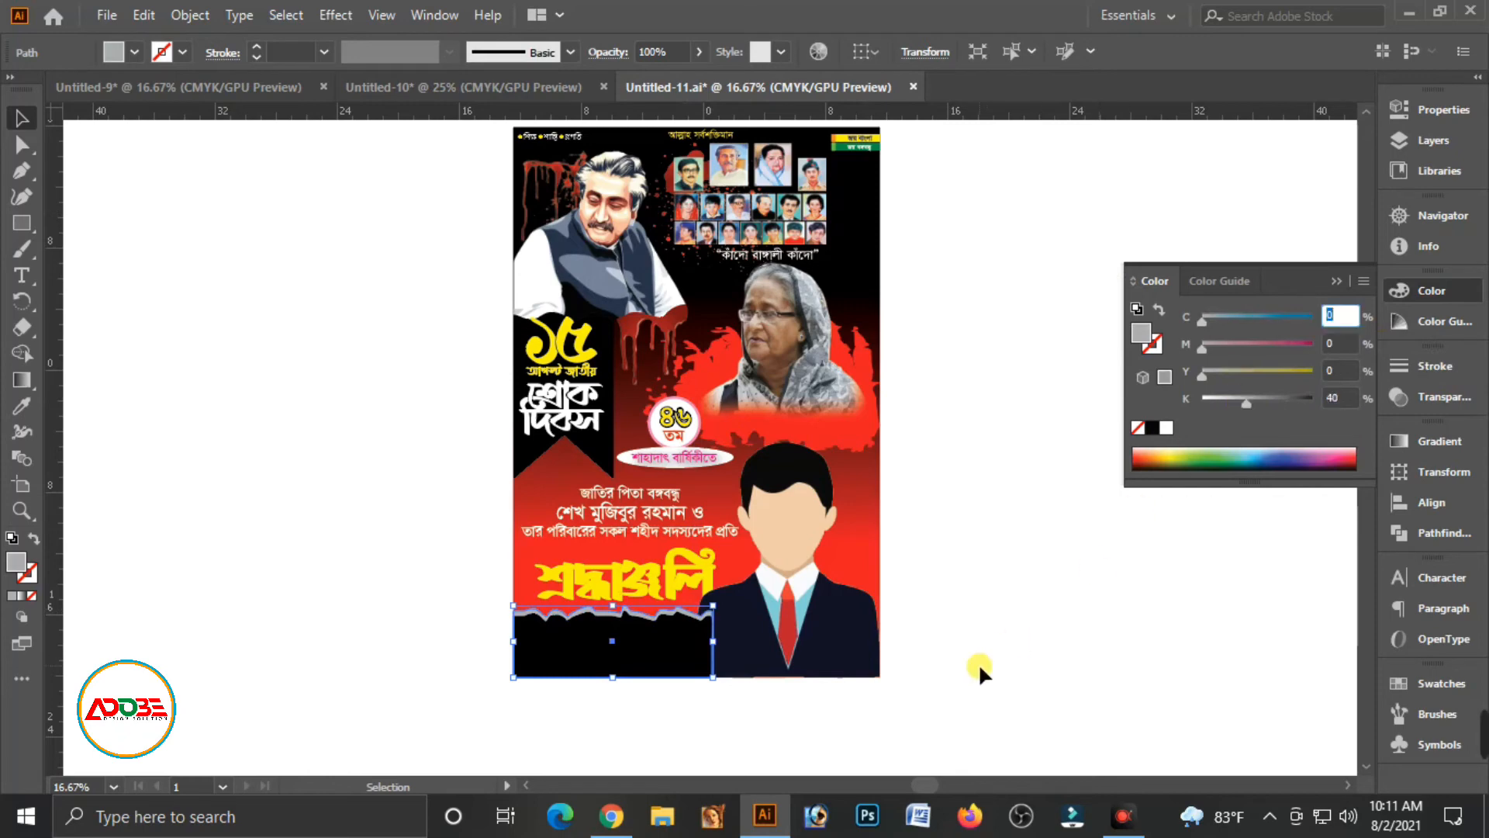
left_click(978, 662)
Step: Bring the suited man illustration in front of the torn-edge strip
left_click(750, 662)
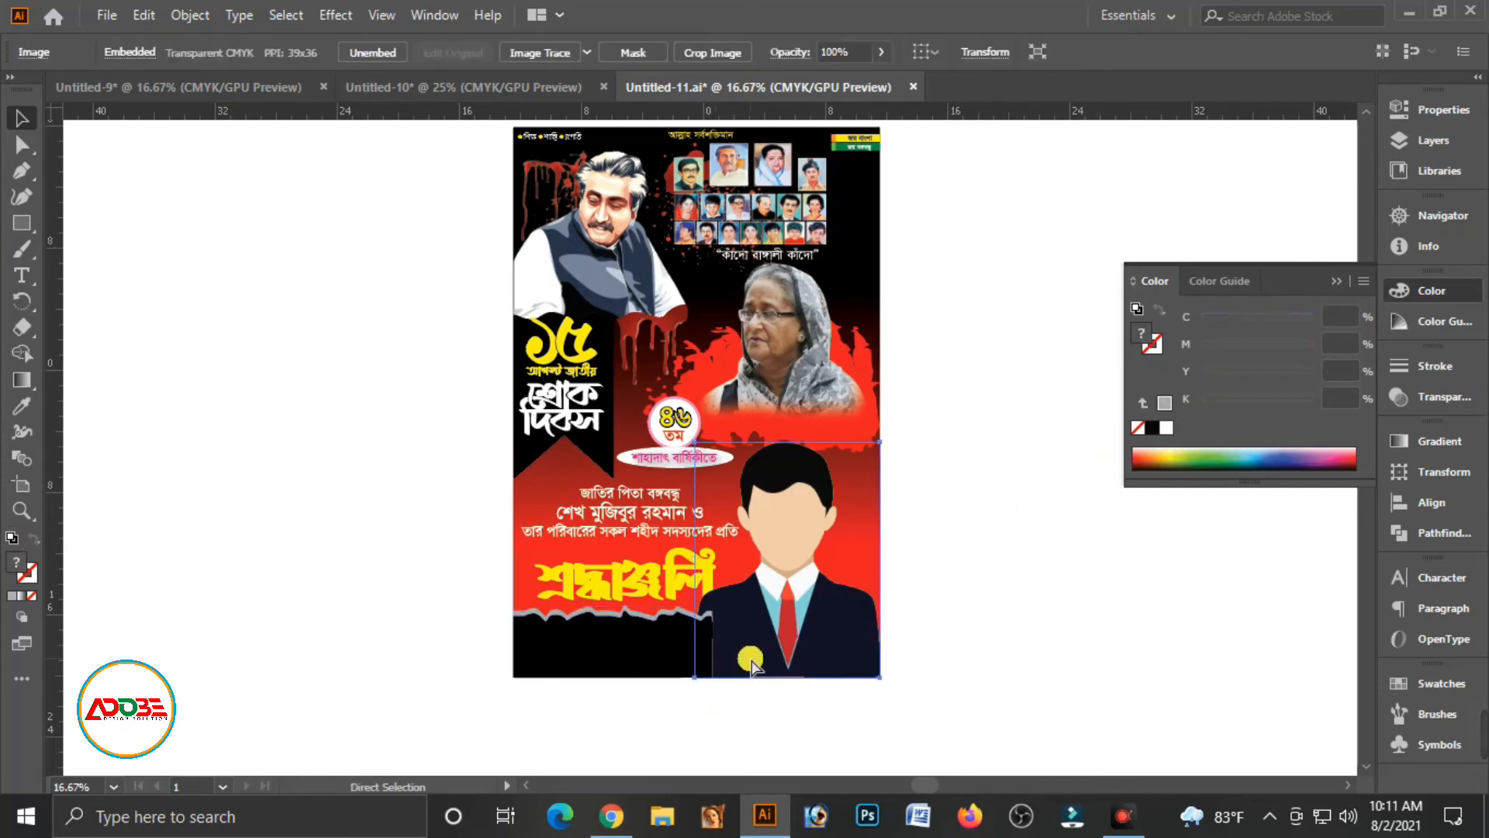
left_click(965, 583)
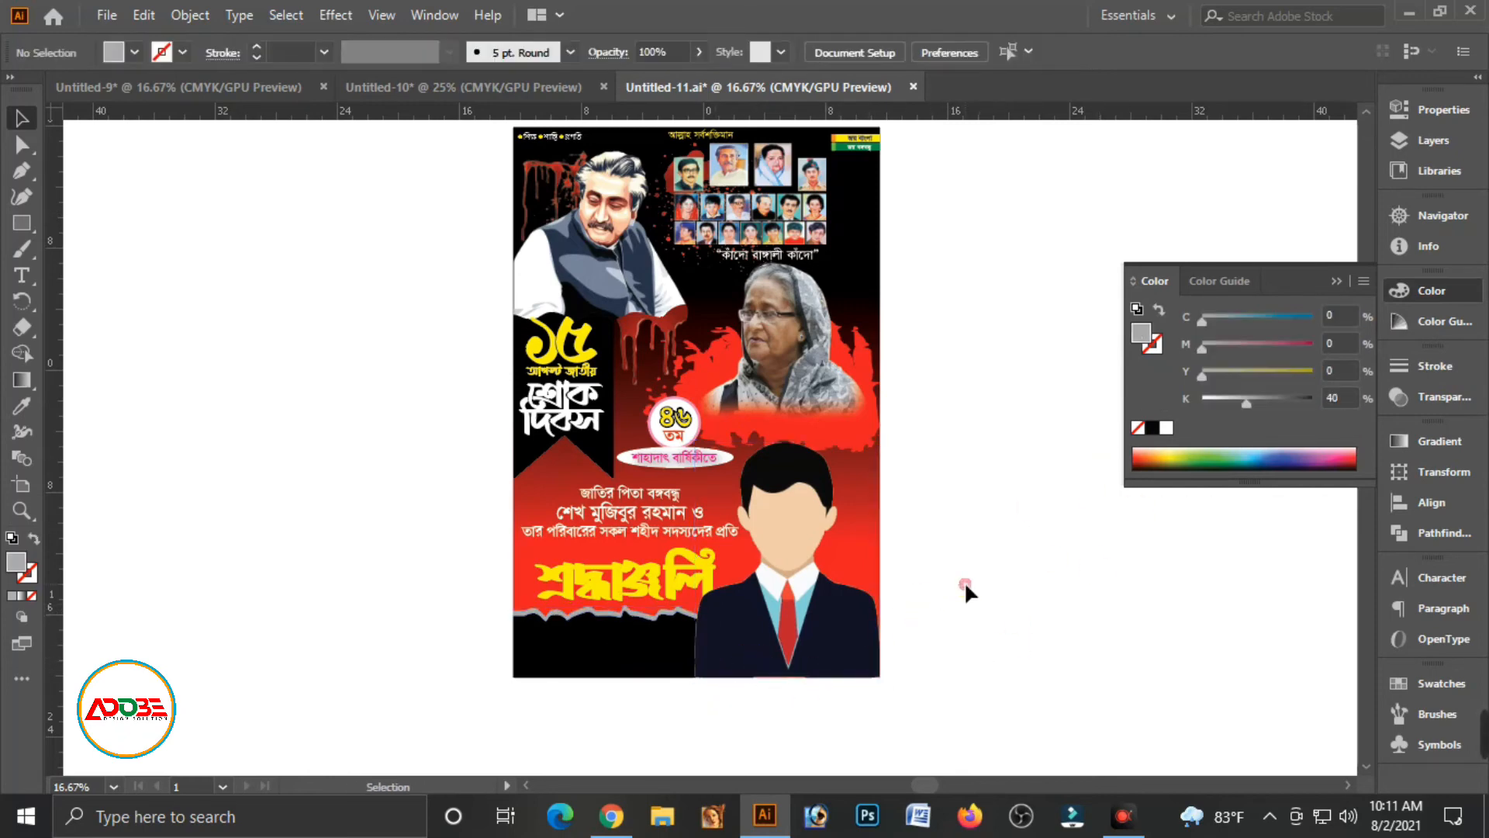
left_click(665, 588)
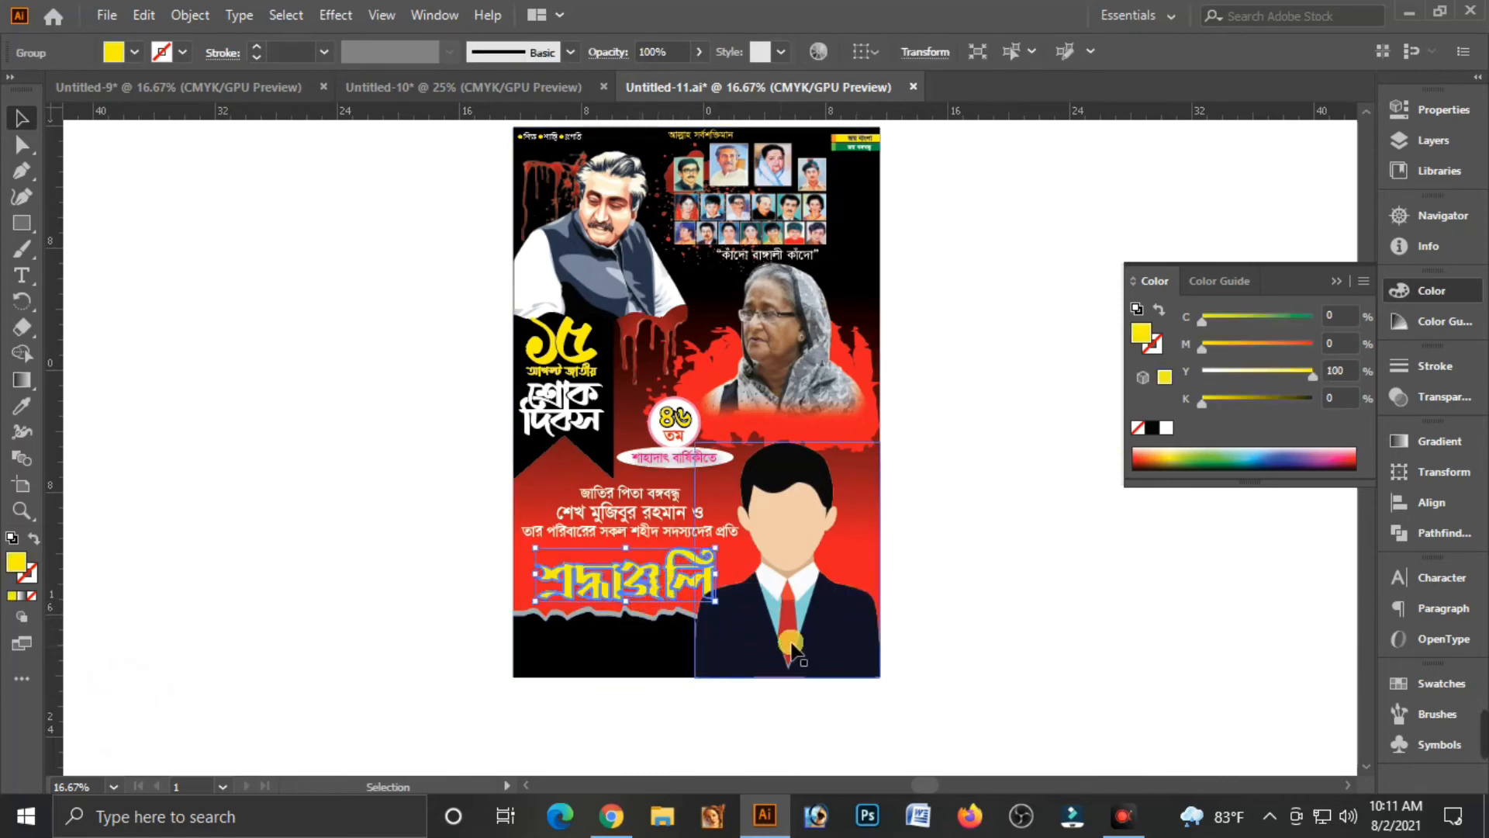
Step: Set the fill of the taller torn-edge shape behind the black strip to K 30
left_click(668, 632)
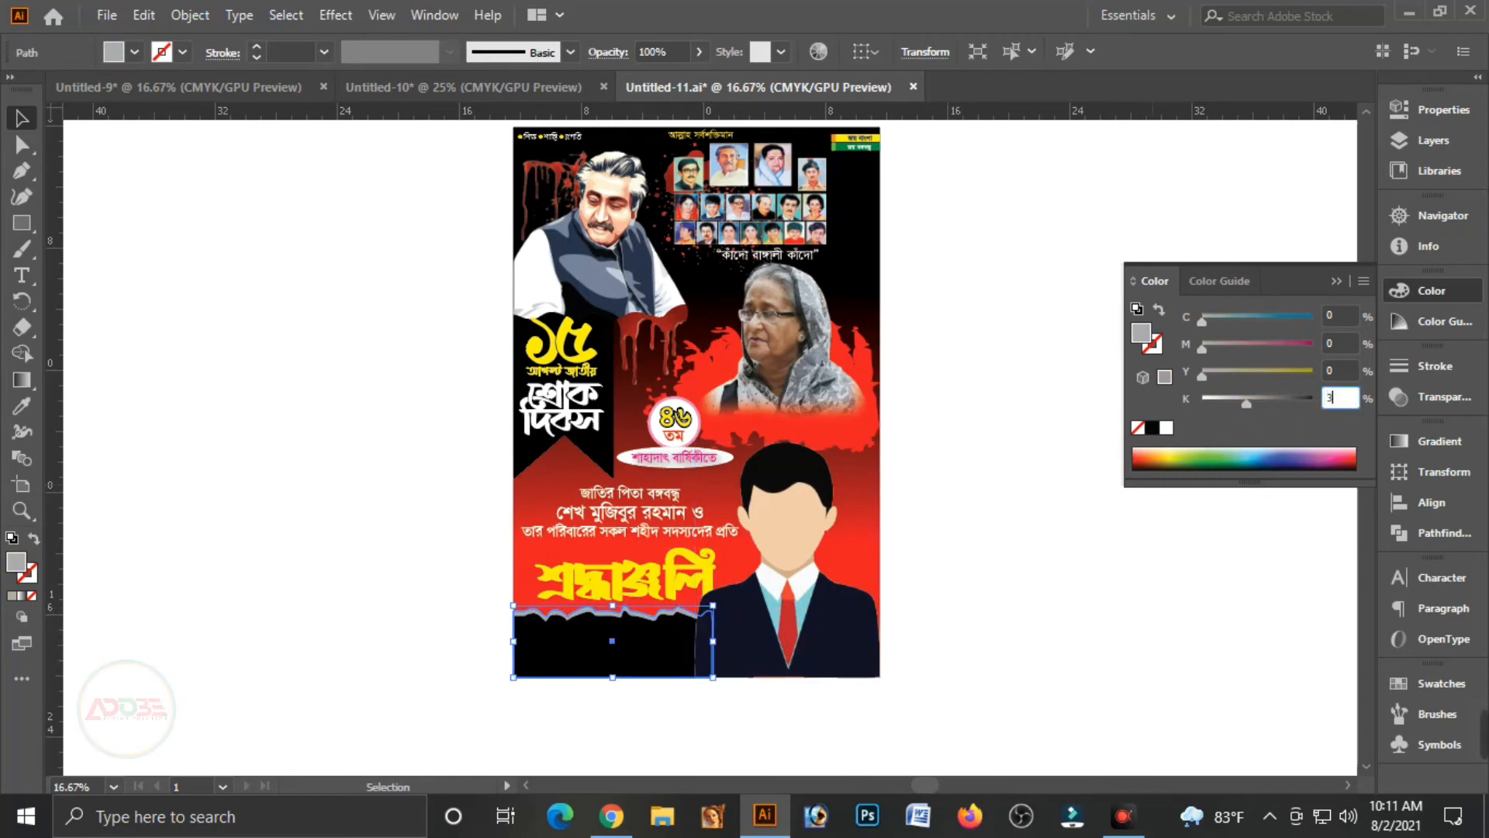
type("30")
left_click(1058, 560)
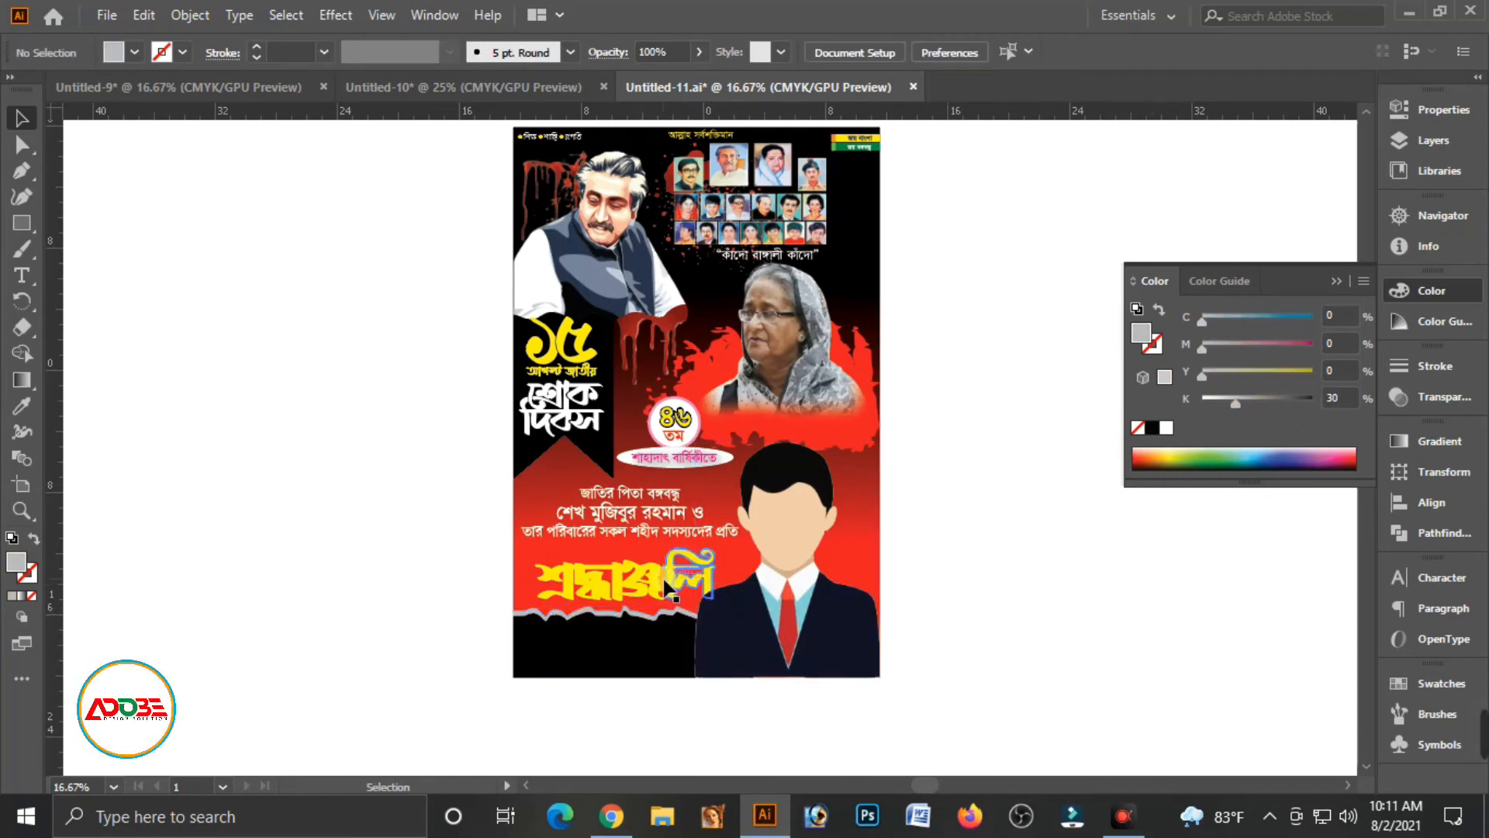
Step: Shift the yellow শ্রদ্ধাঞ্জলি heading slightly up and to the left, away from the suited man
left_click_drag(698, 588, 639, 578)
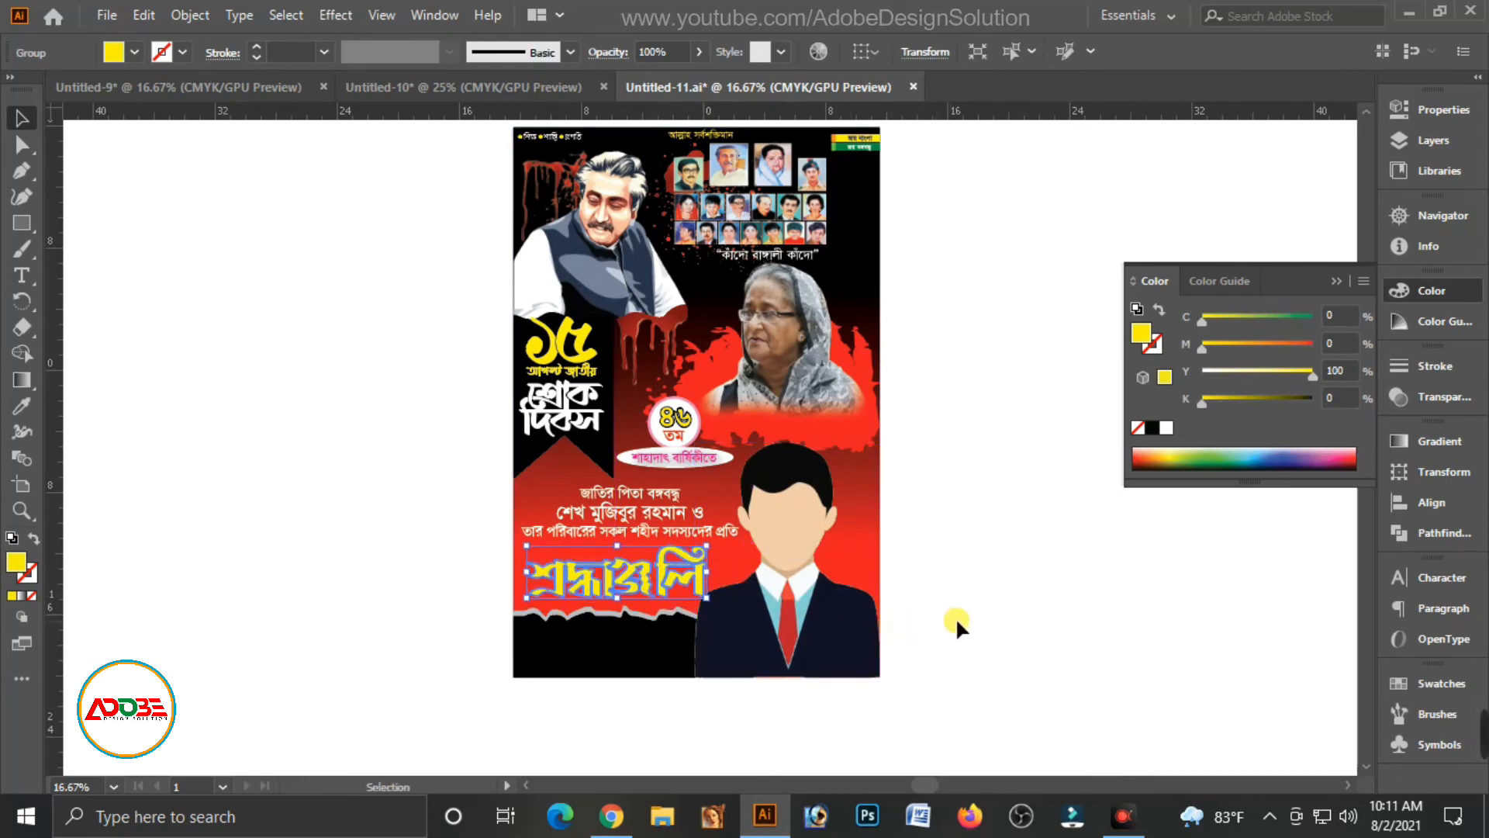
left_click(976, 570)
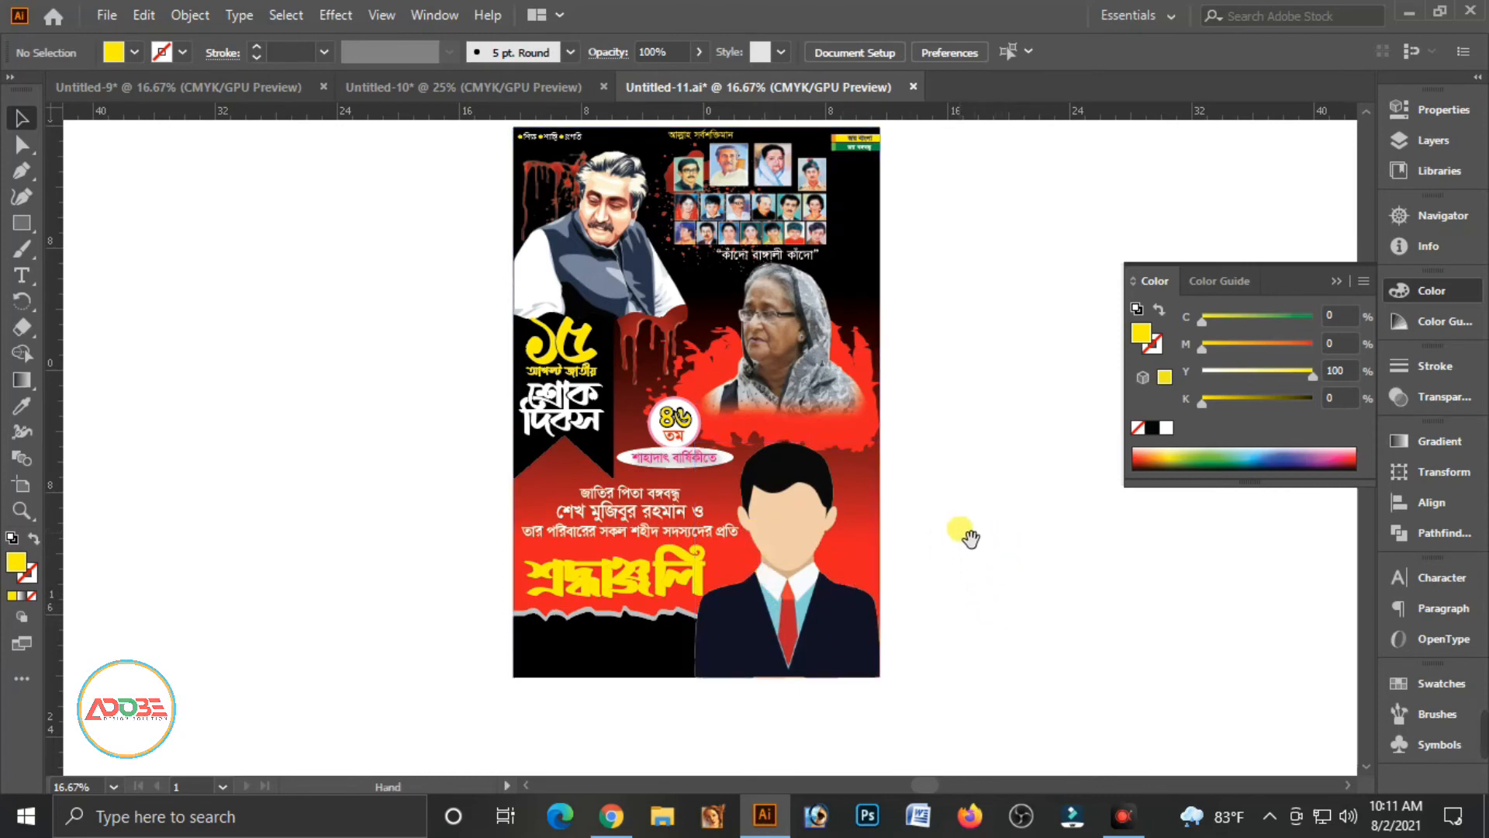
left_click_drag(979, 535, 944, 576)
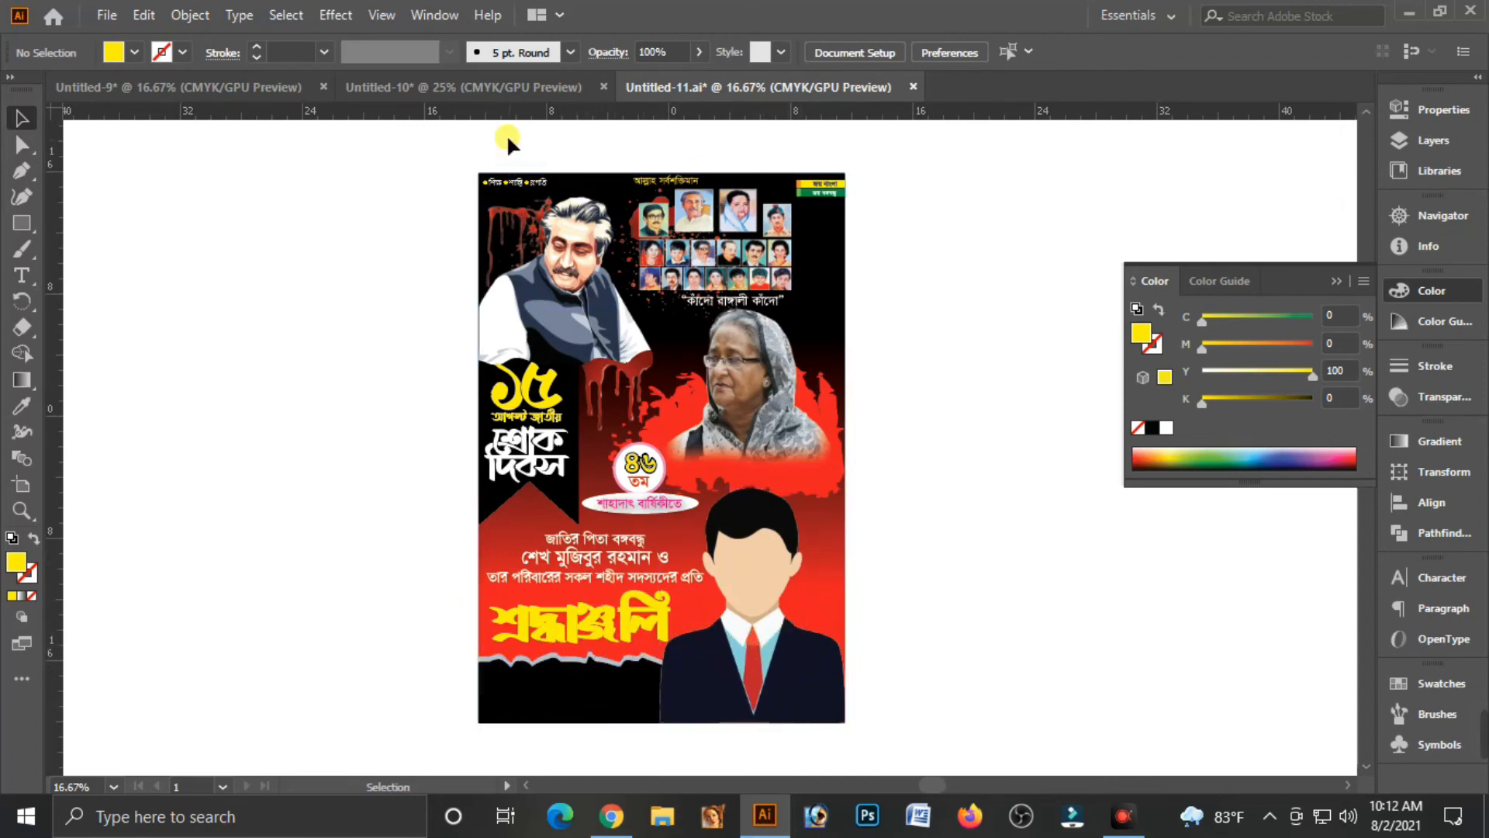
Step: Cut the আপনার নাম হবে / আপনার পদবী text from Untitled-10, paste it into Untitled-11.ai and place it on the black strip
left_click(496, 86)
left_click(593, 436)
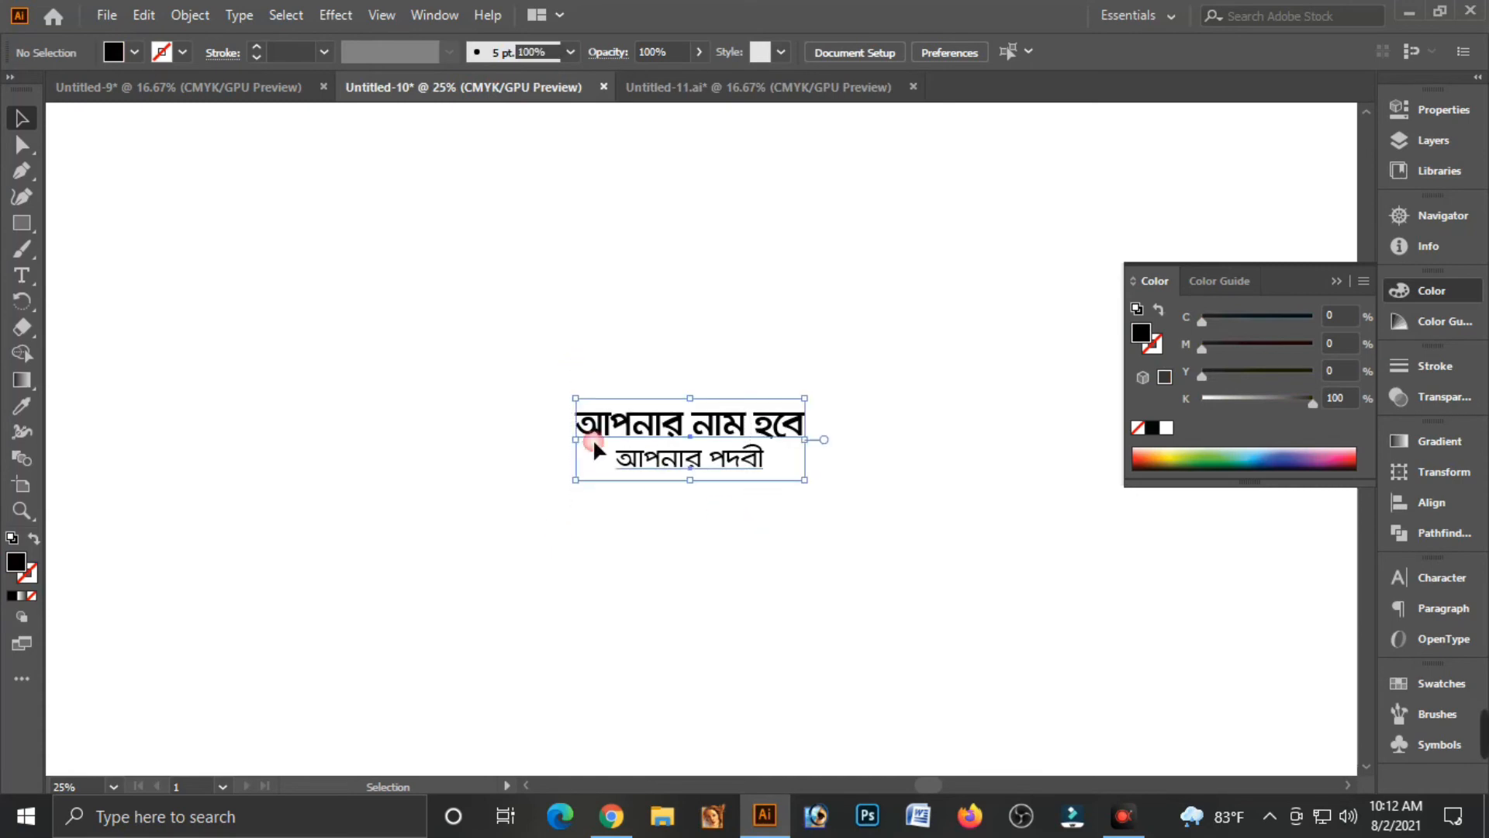
key("Delete")
left_click(767, 89)
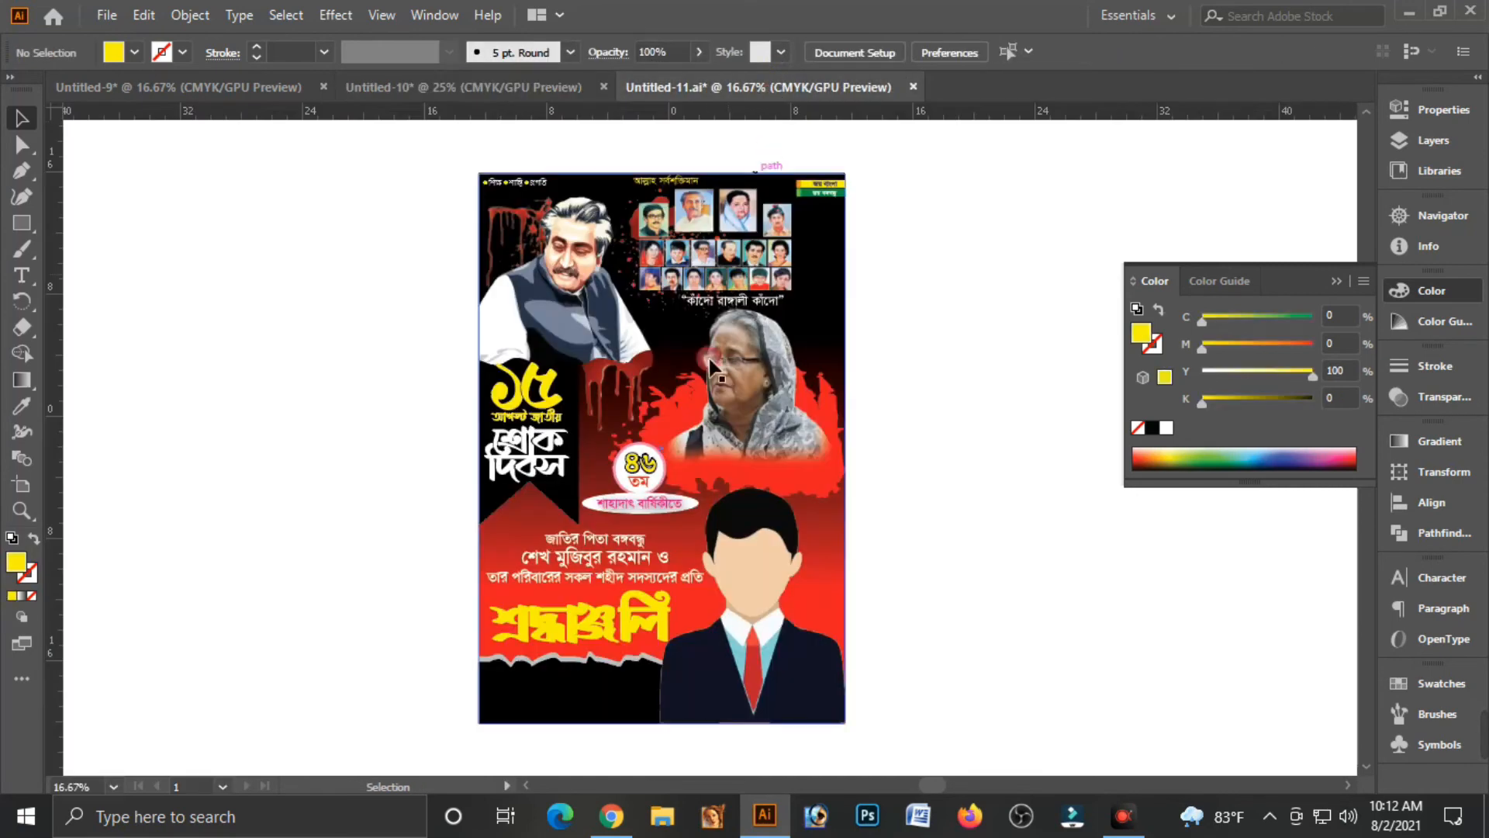
type("আপনার নাম হবে আপনার পদবী")
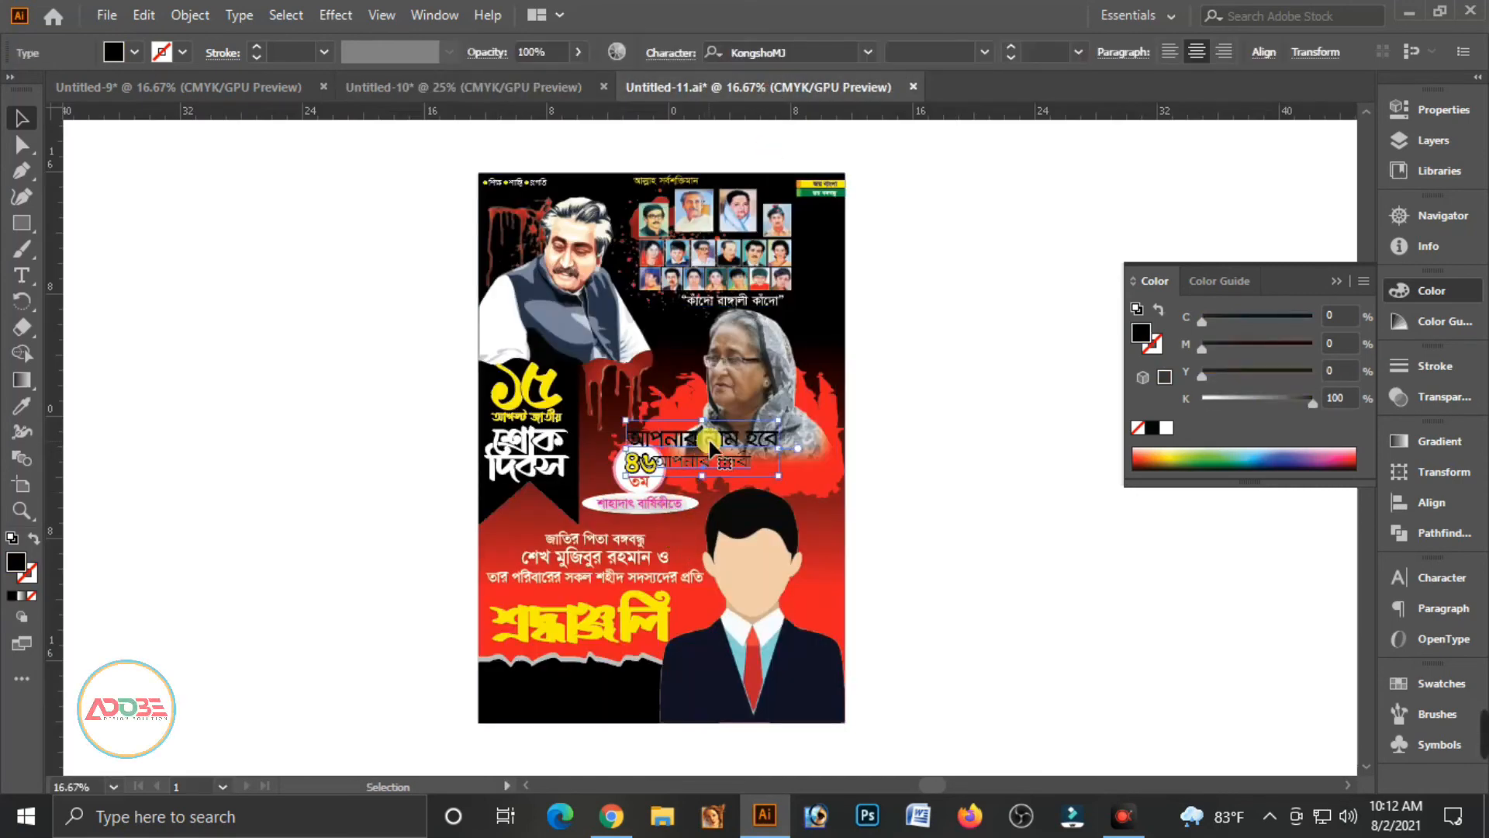
left_click_drag(702, 446, 582, 686)
Step: Fill the placeholder name and title text on the black strip with white
left_click(1208, 410)
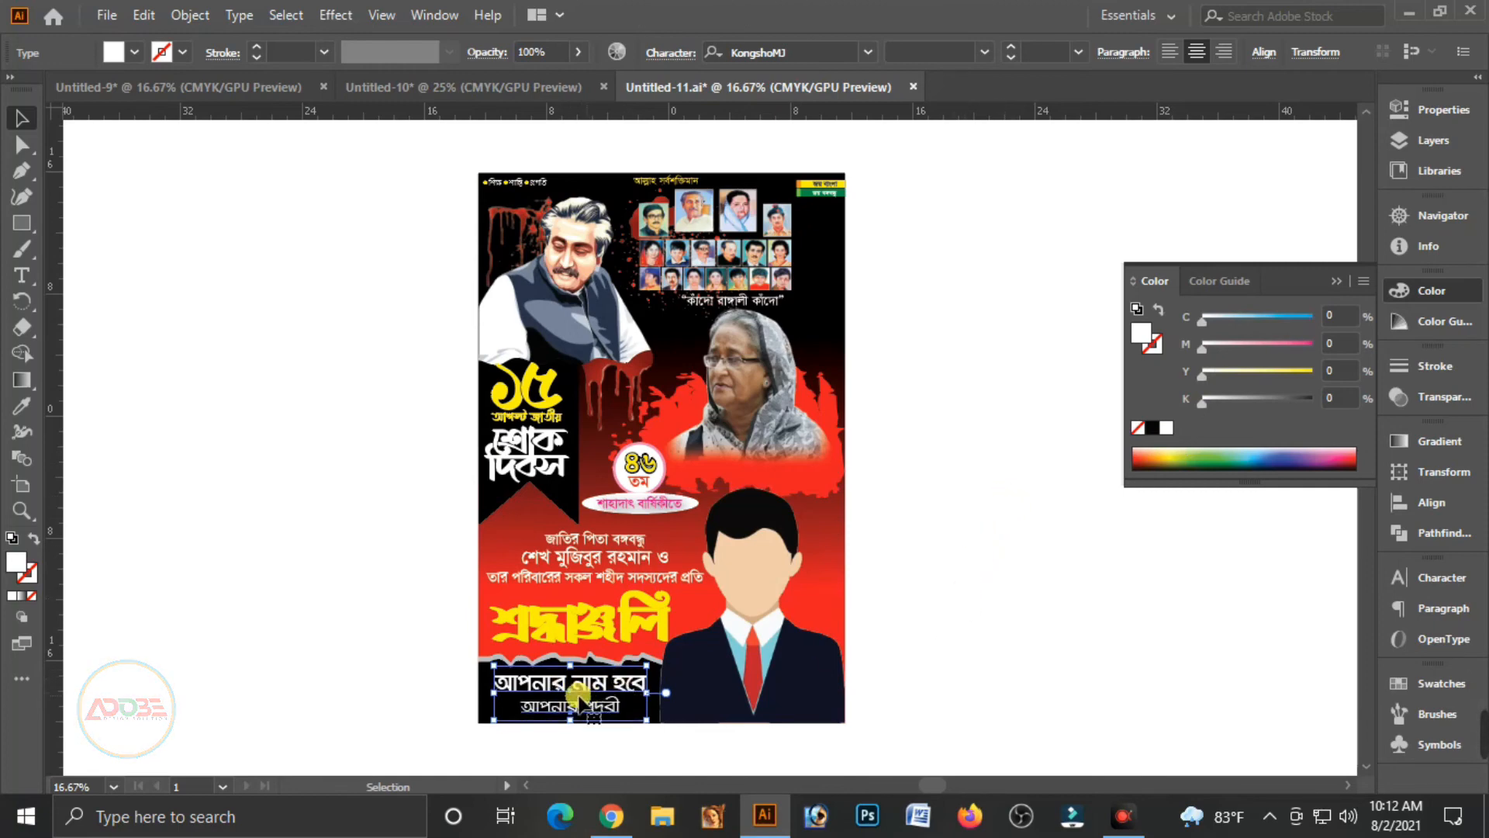
left_click(1358, 276)
left_click(920, 475)
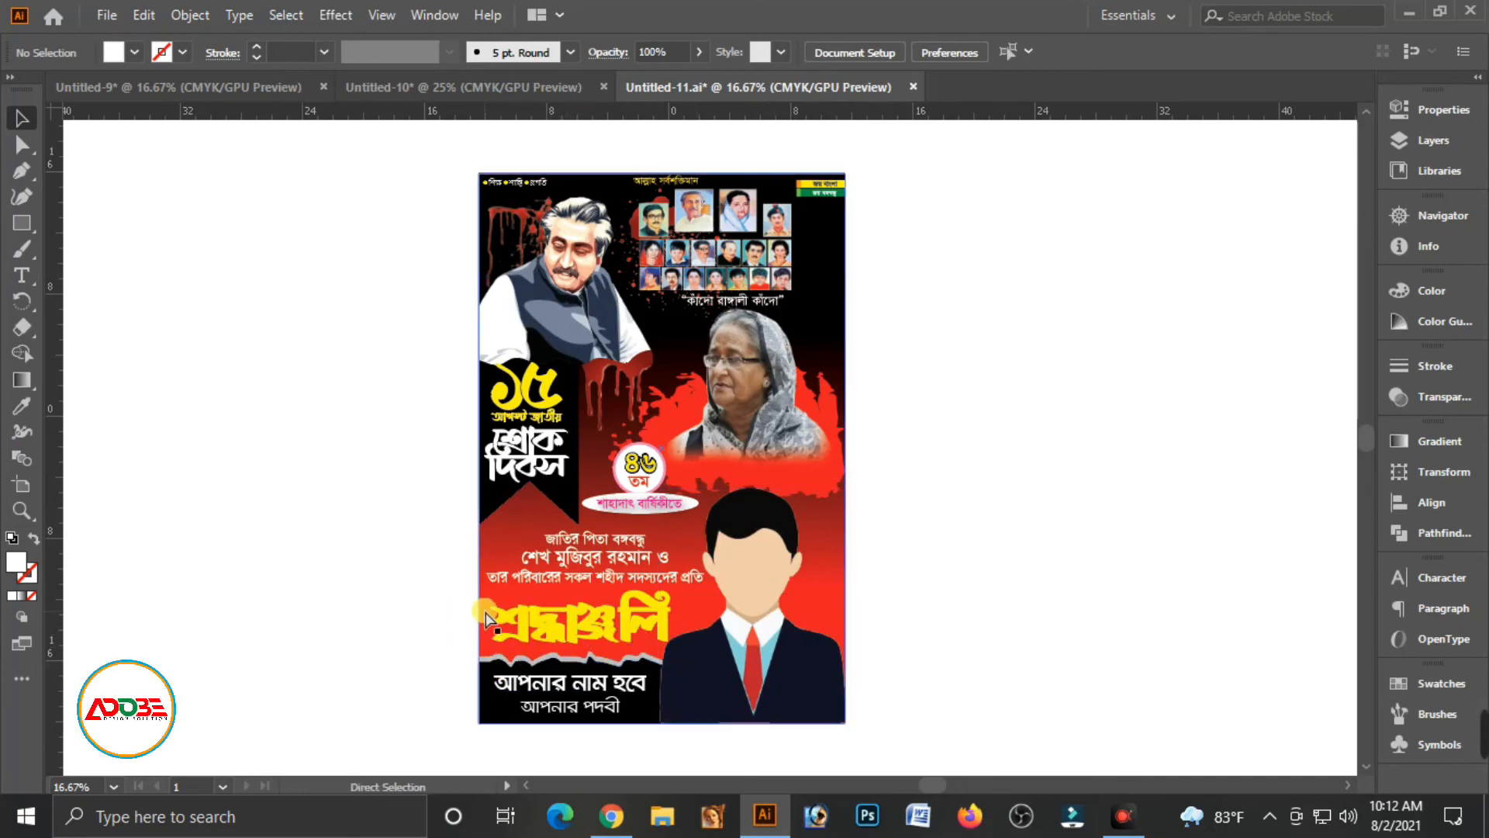
Step: Move the yellow শ্রদ্ধাঞ্জলি heading onto the blank canvas to the left of the poster
left_click_drag(465, 575, 679, 748)
left_click_drag(814, 729, 302, 400)
left_click(891, 481)
left_click_drag(410, 580, 874, 548)
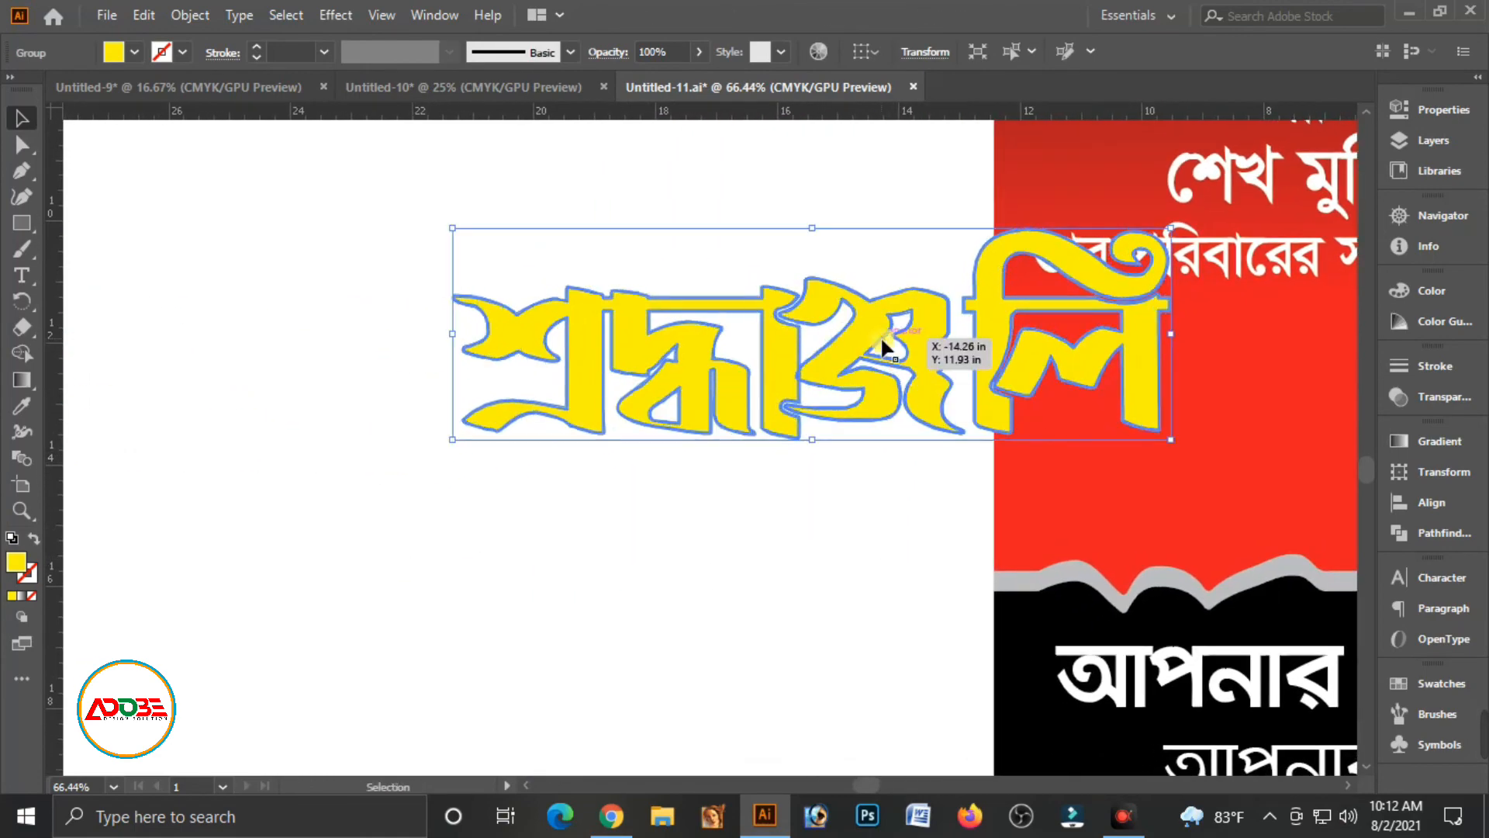
left_click_drag(887, 336, 658, 332)
left_click(630, 580)
left_click(580, 387)
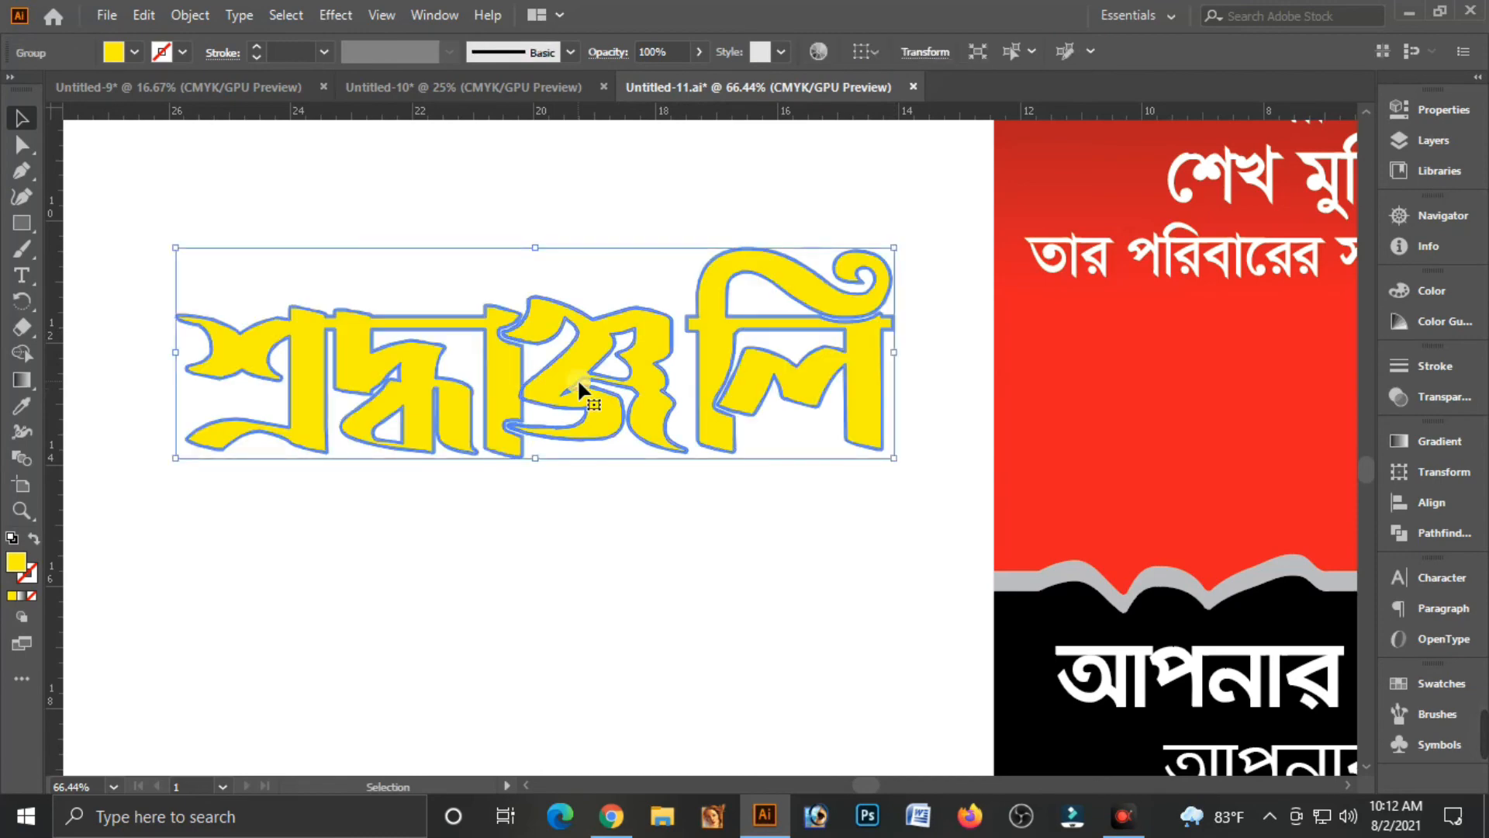
Step: Duplicate the yellow শ্রদ্ধাঞ্জলি heading in place and hide the front copy
key("a")
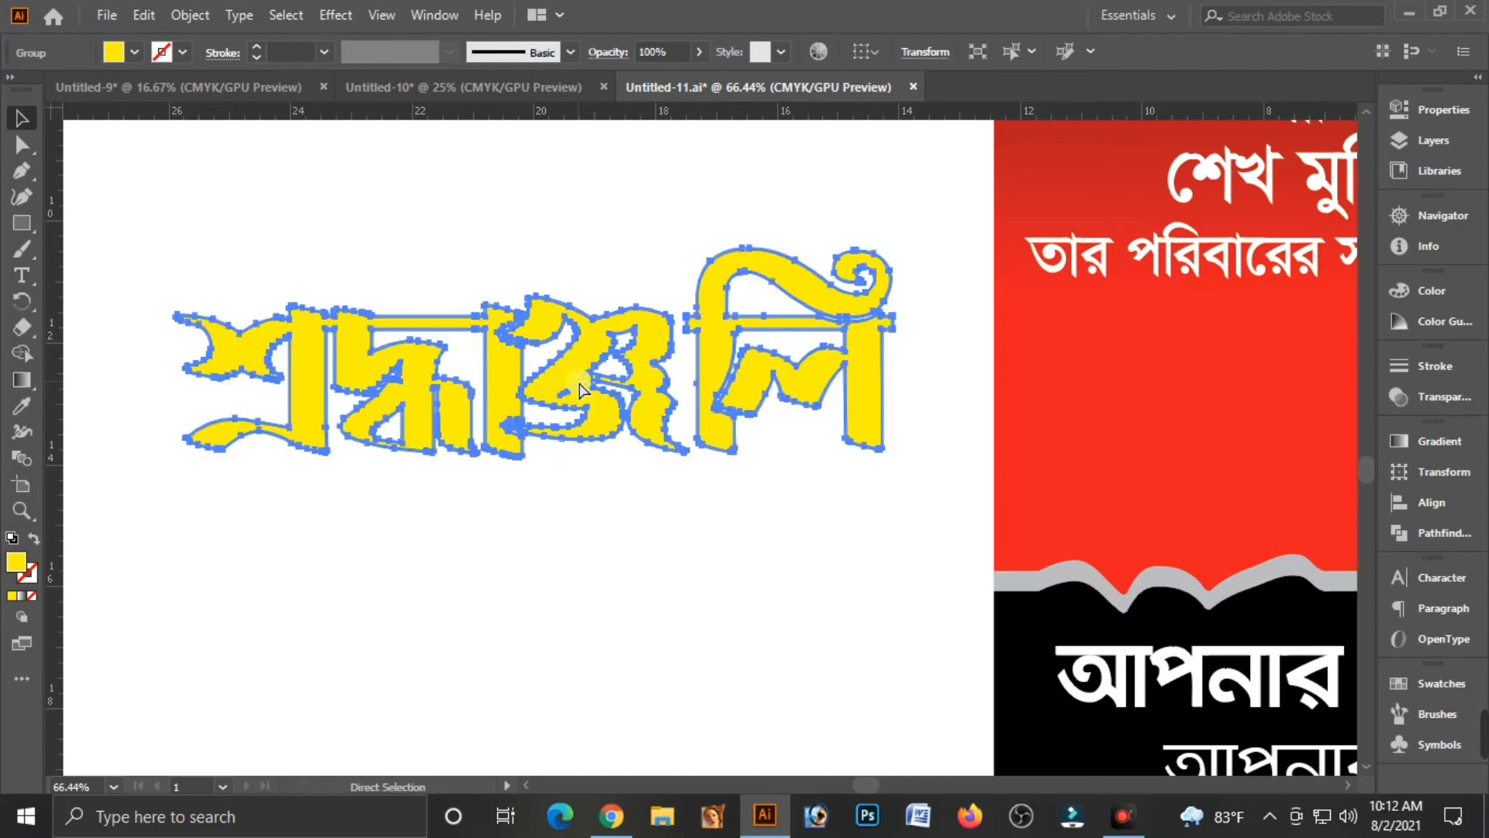
key("ctrl+shift+a")
key("ctrl+3")
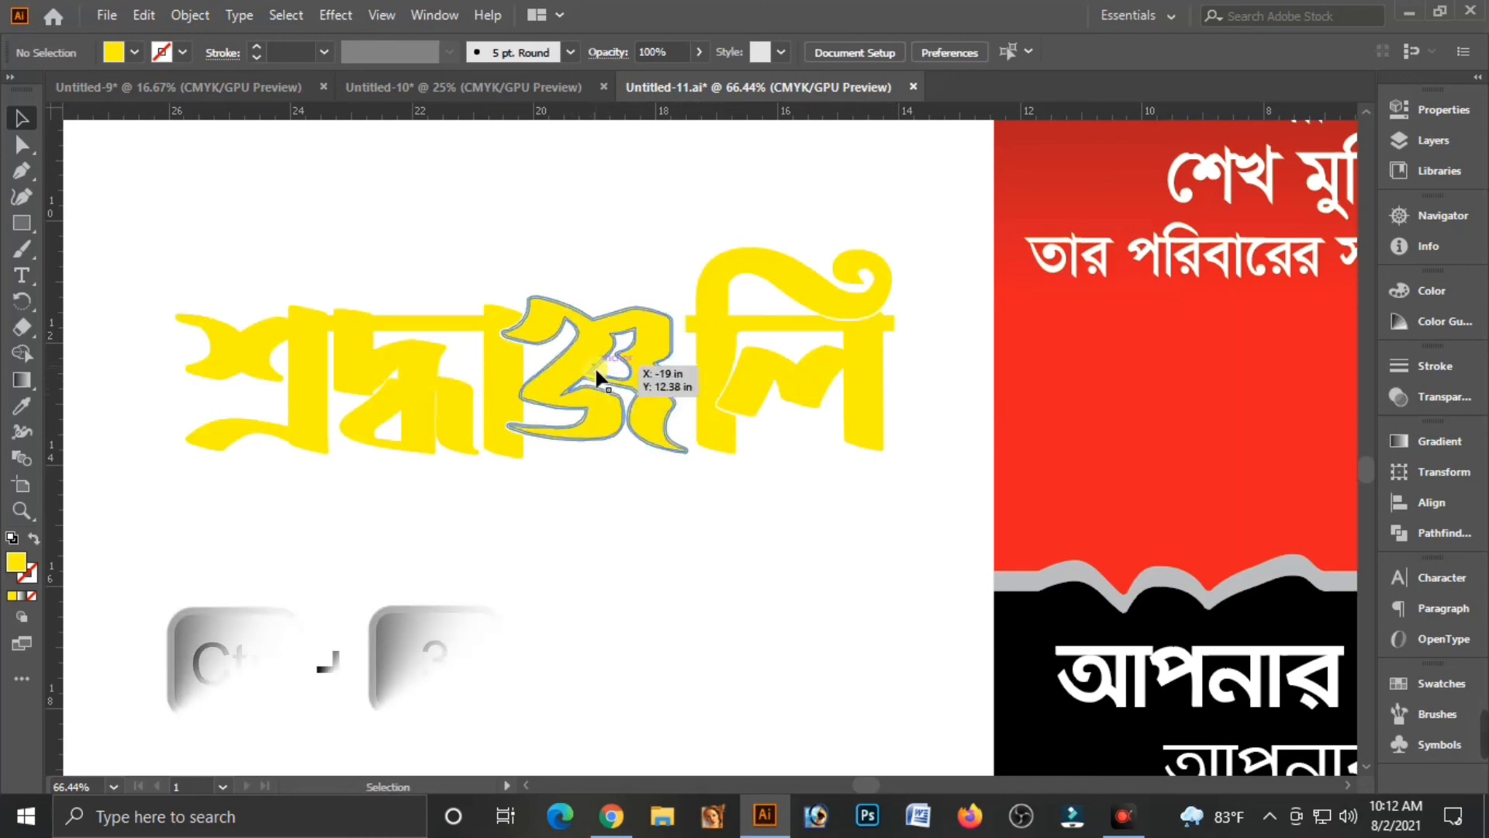
Step: Fill the remaining শ্রদ্ধাঞ্জলি copy with black, K 100
left_click(577, 366)
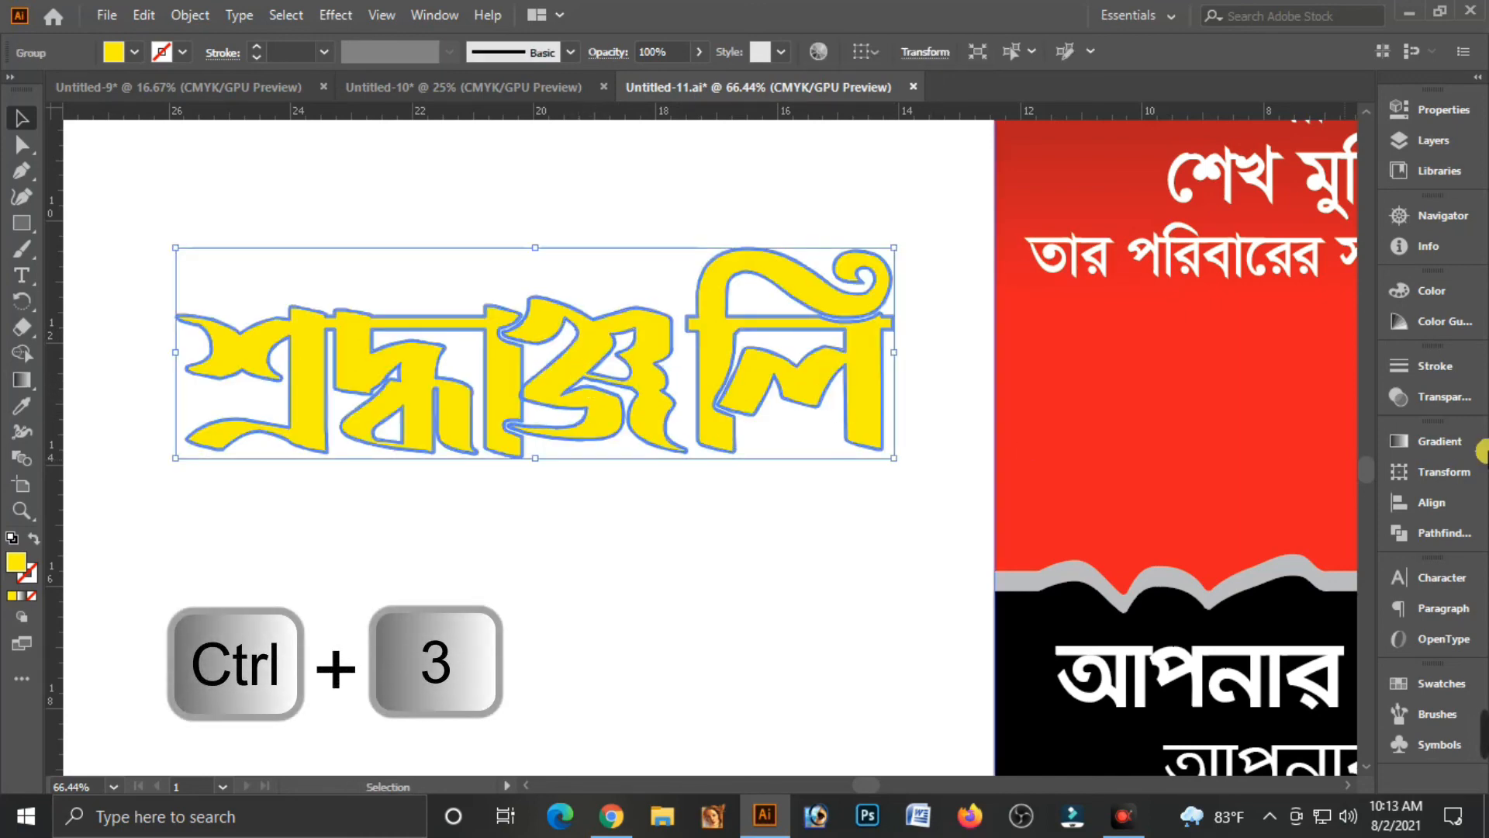
left_click(1431, 290)
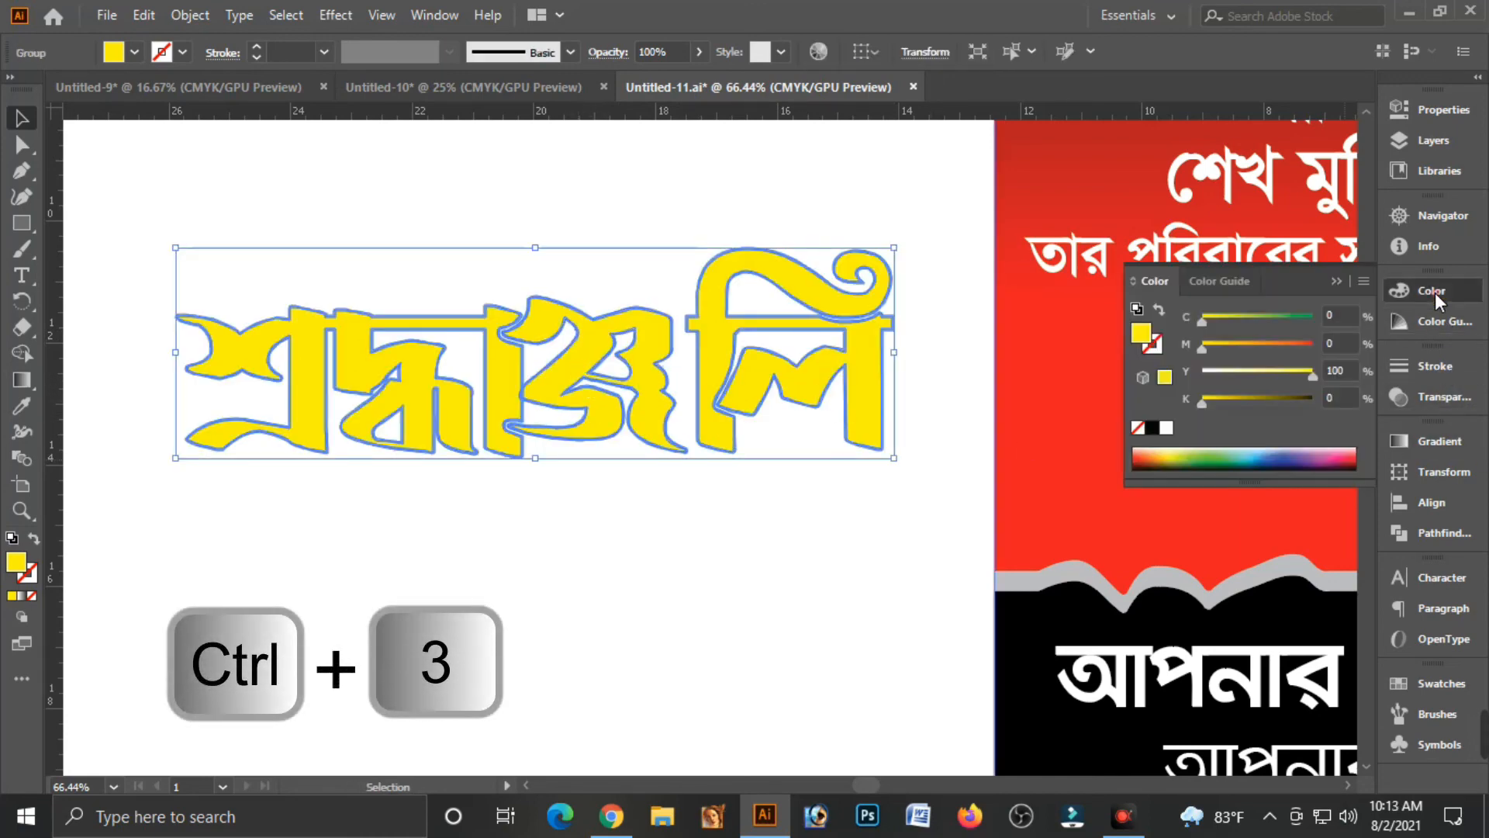
left_click(1154, 428)
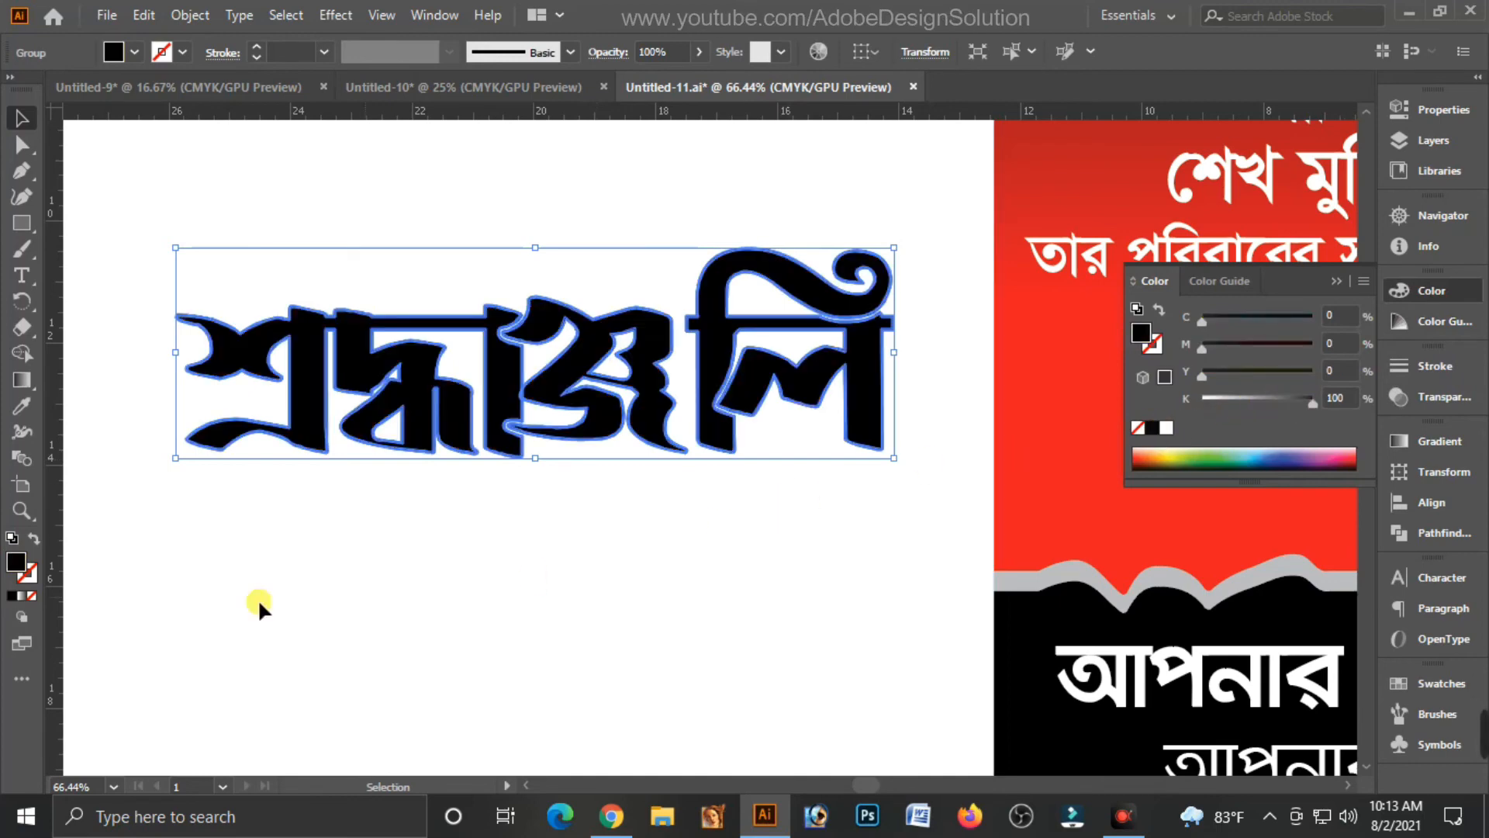
Step: Duplicate the black শ্রদ্ধাঞ্জলি heading diagonally down to the left and fill the copy with light grey, K 28
left_click_drag(297, 396, 274, 436)
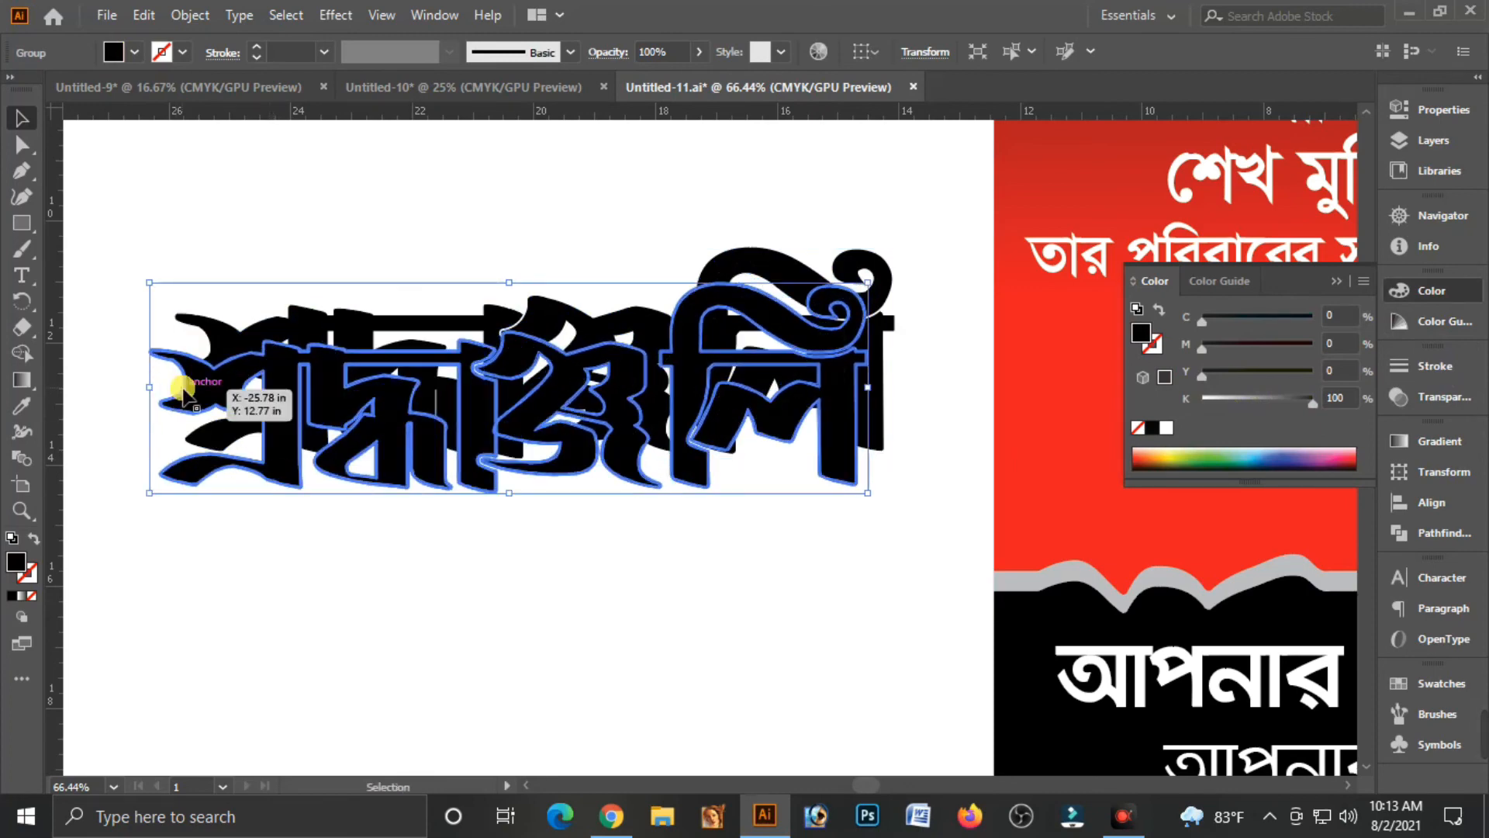
left_click_drag(1244, 404, 1231, 402)
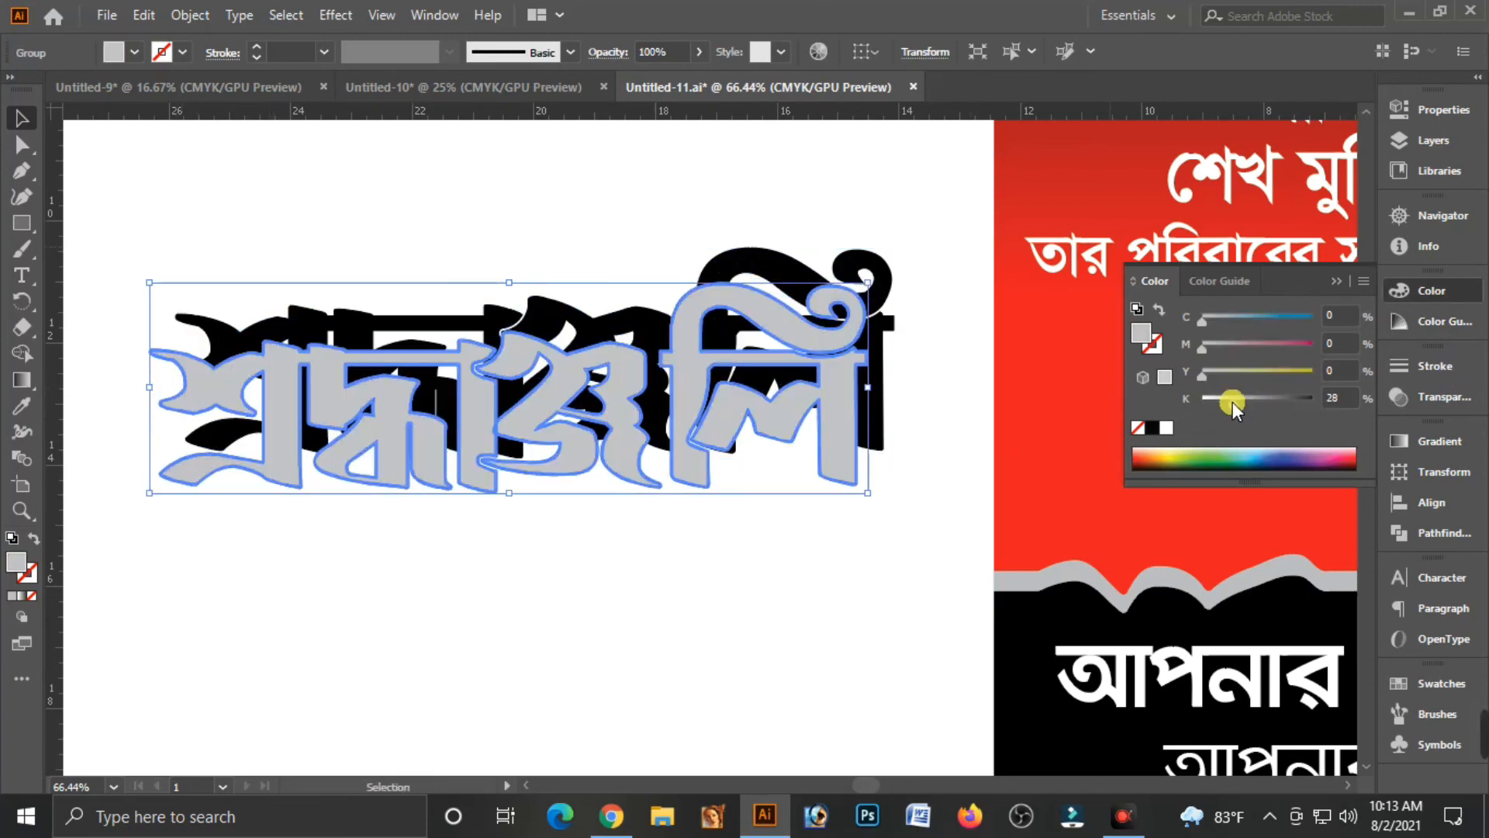
Step: Set the light grey শ্রদ্ধাঞ্জলি copy's fill to K 20 and bring the black heading to the front
type("20")
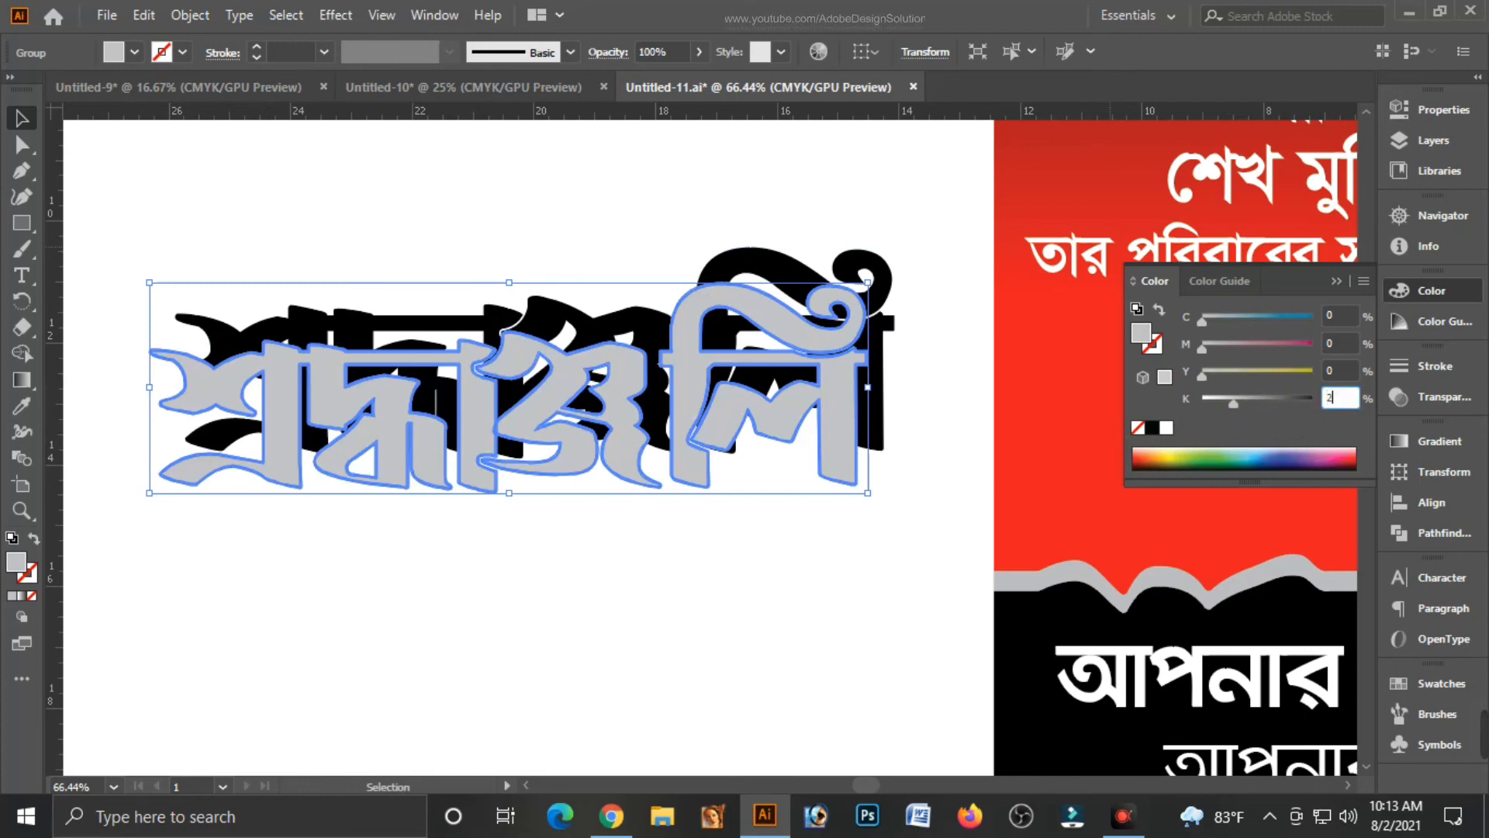
key("Return")
left_click(306, 332)
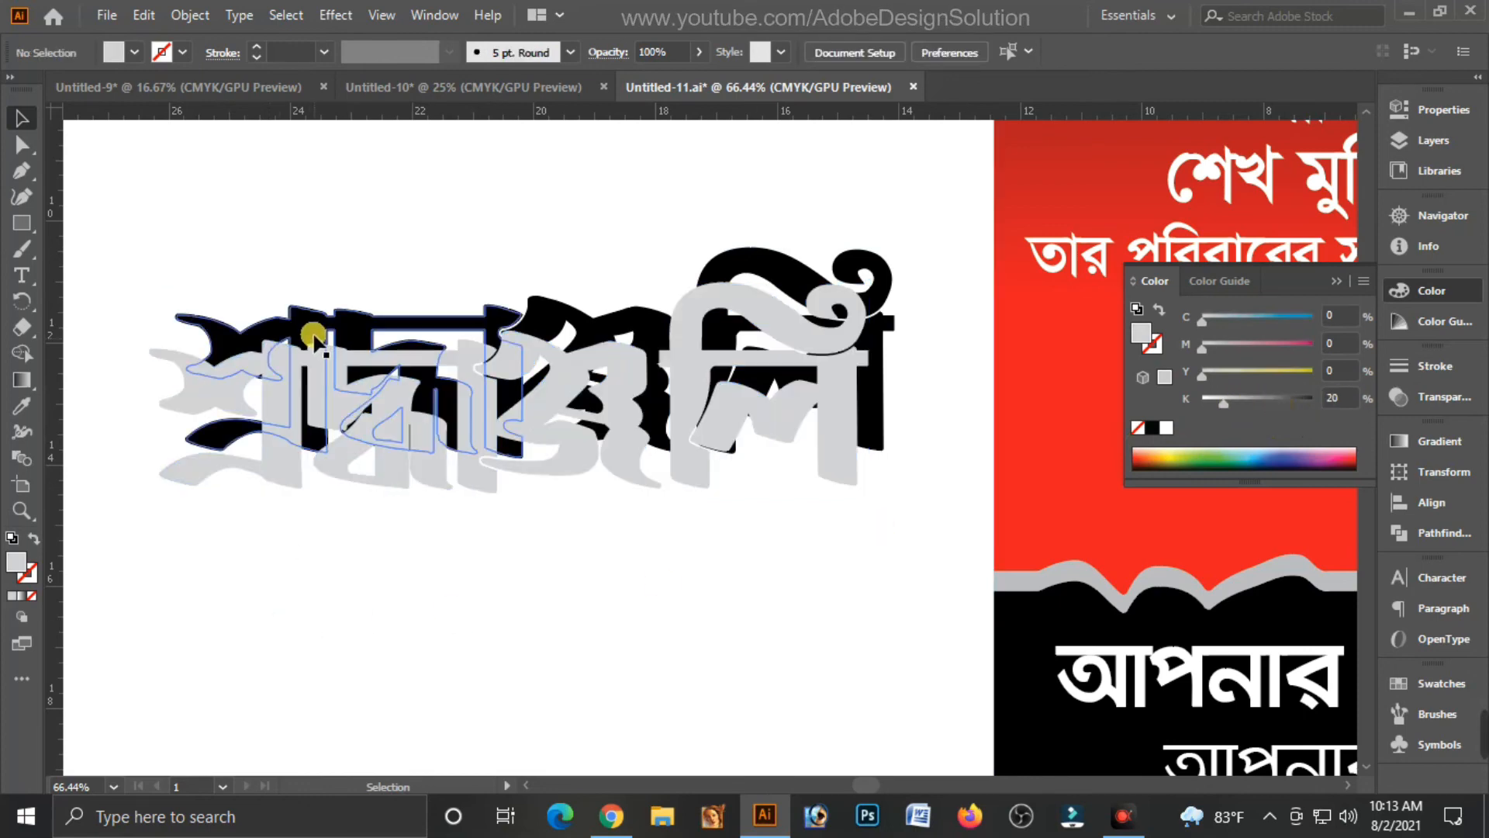
key("ctrl+shift+bracketright")
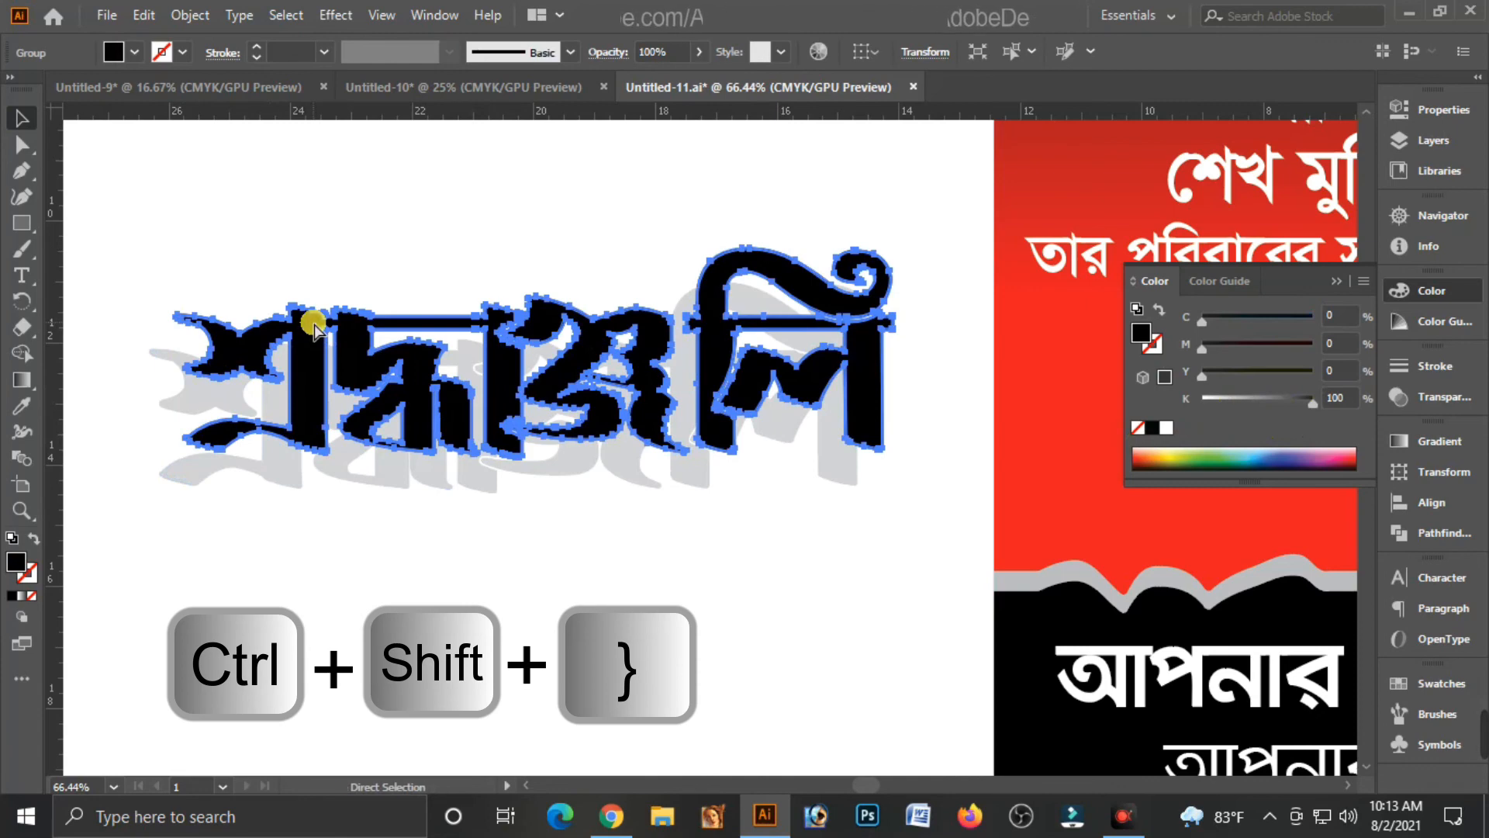
left_click(111, 308)
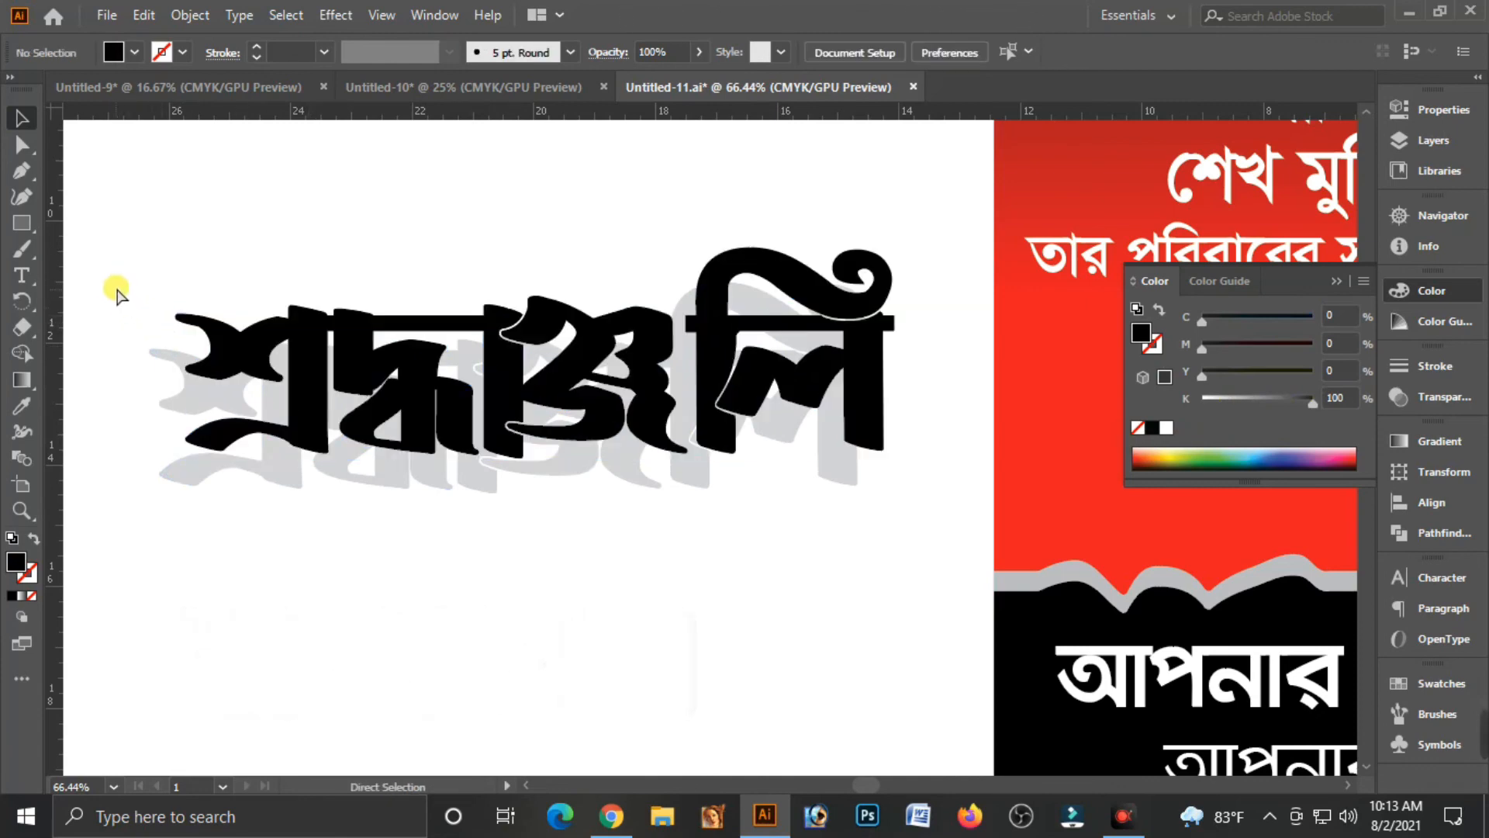
Step: Blend the grey and black শ্রদ্ধাঞ্জলি headings into an extruded shadow, using Specified Steps spacing of 20
scroll(112, 299, "up", 5)
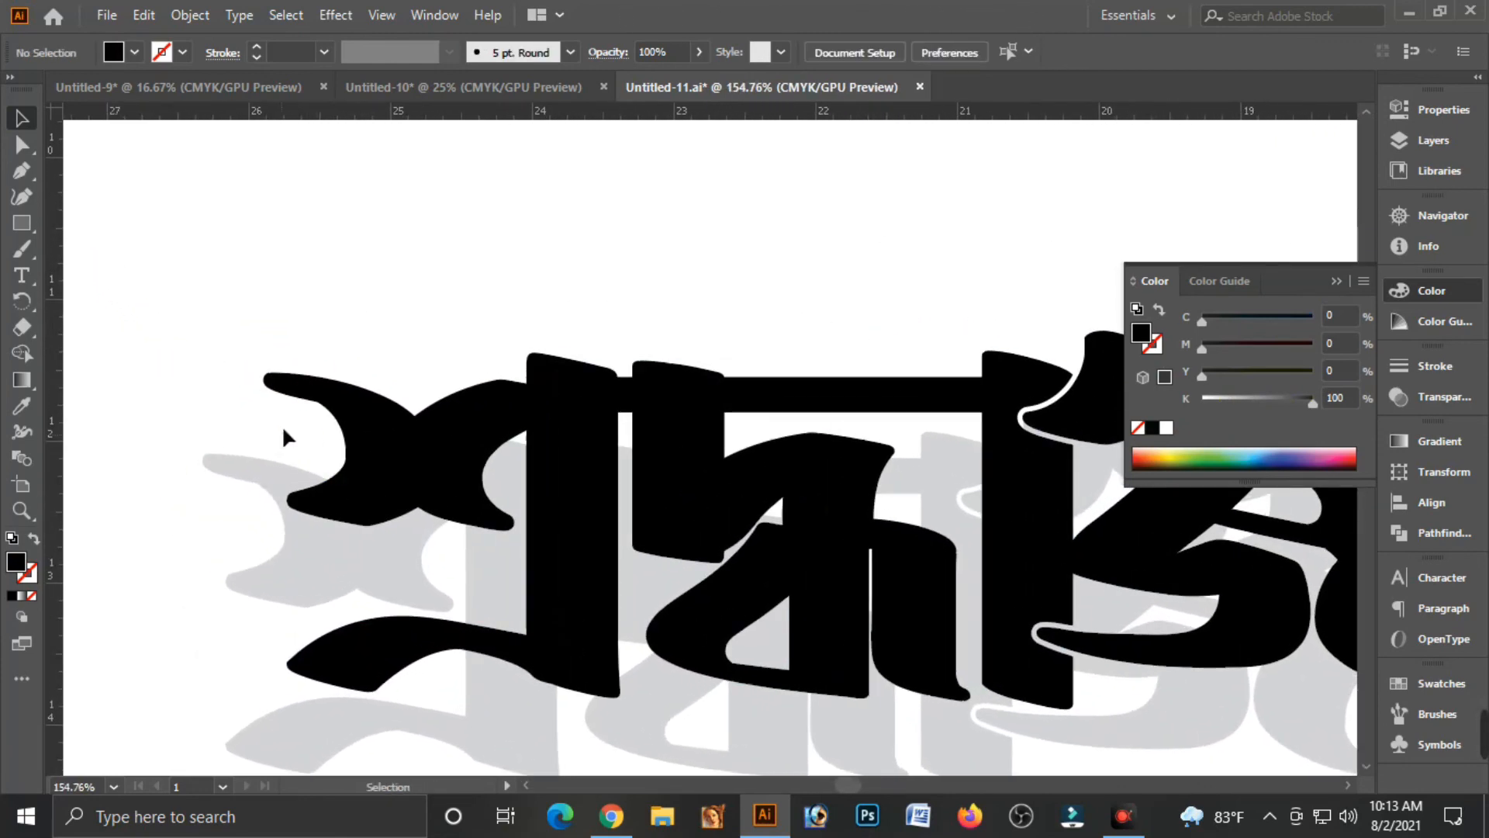
left_click_drag(376, 547, 376, 547)
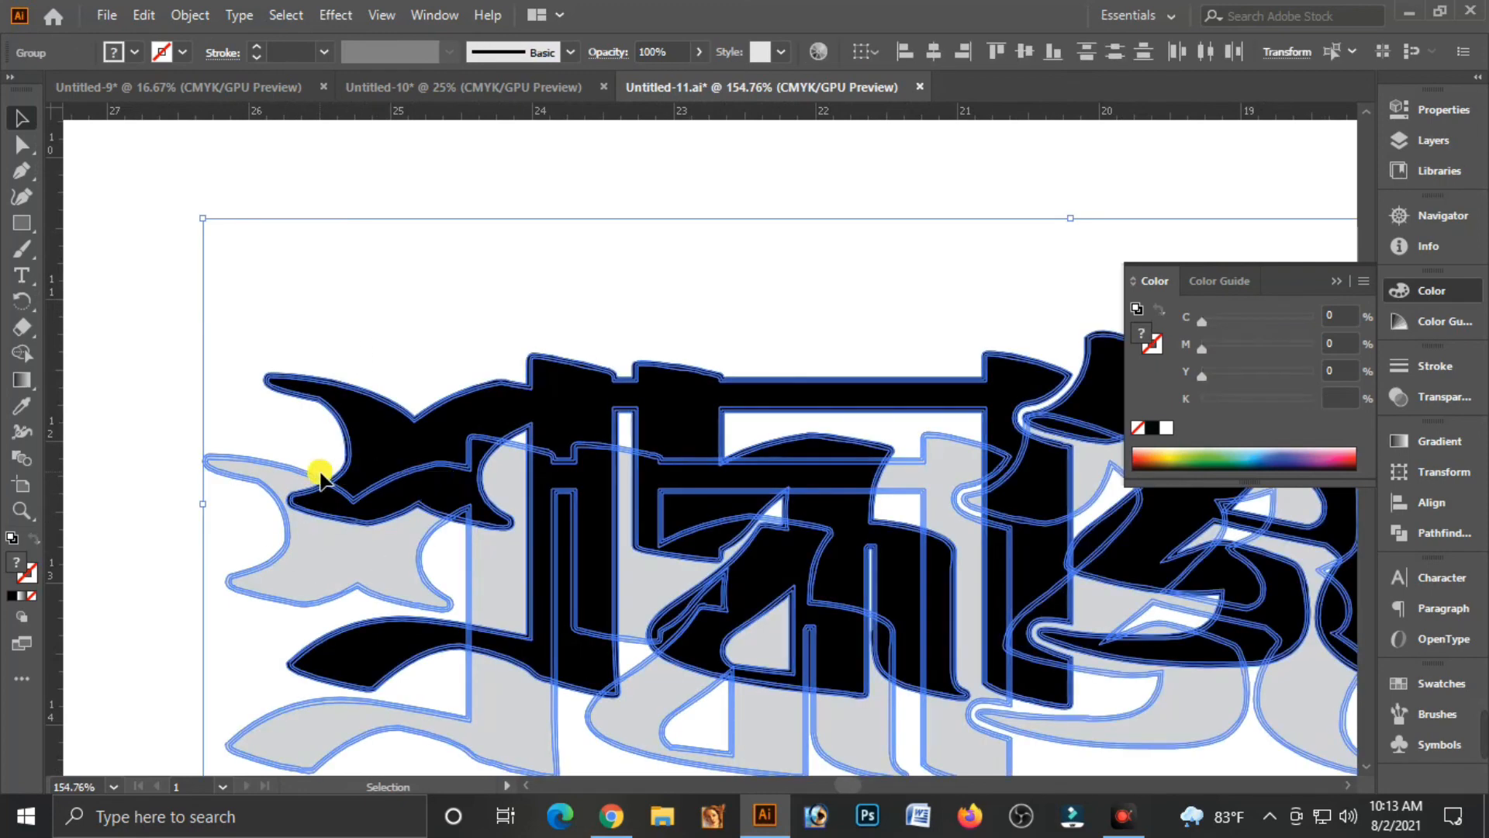
double_click(23, 459)
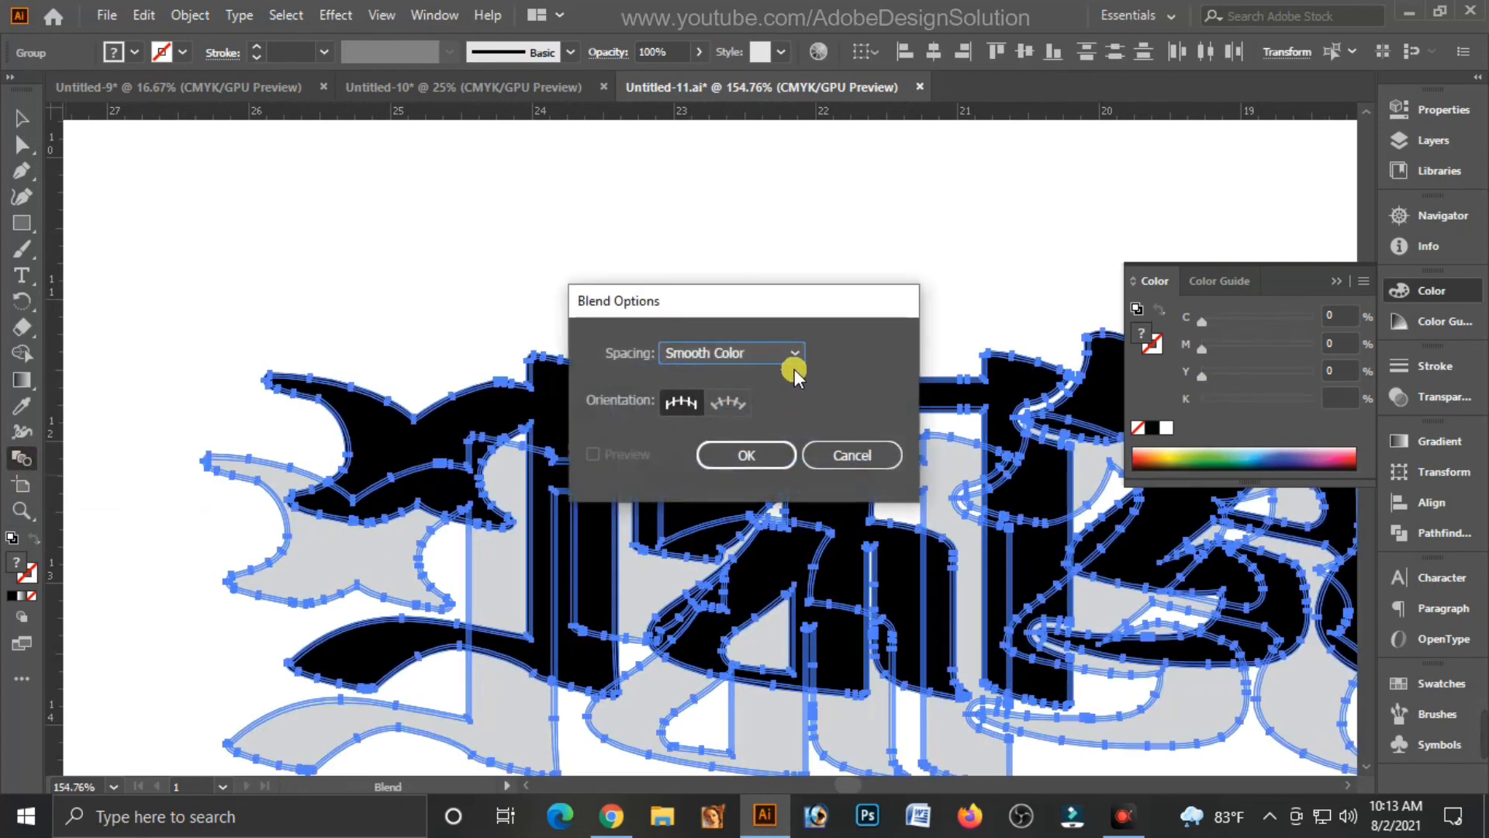
left_click(802, 355)
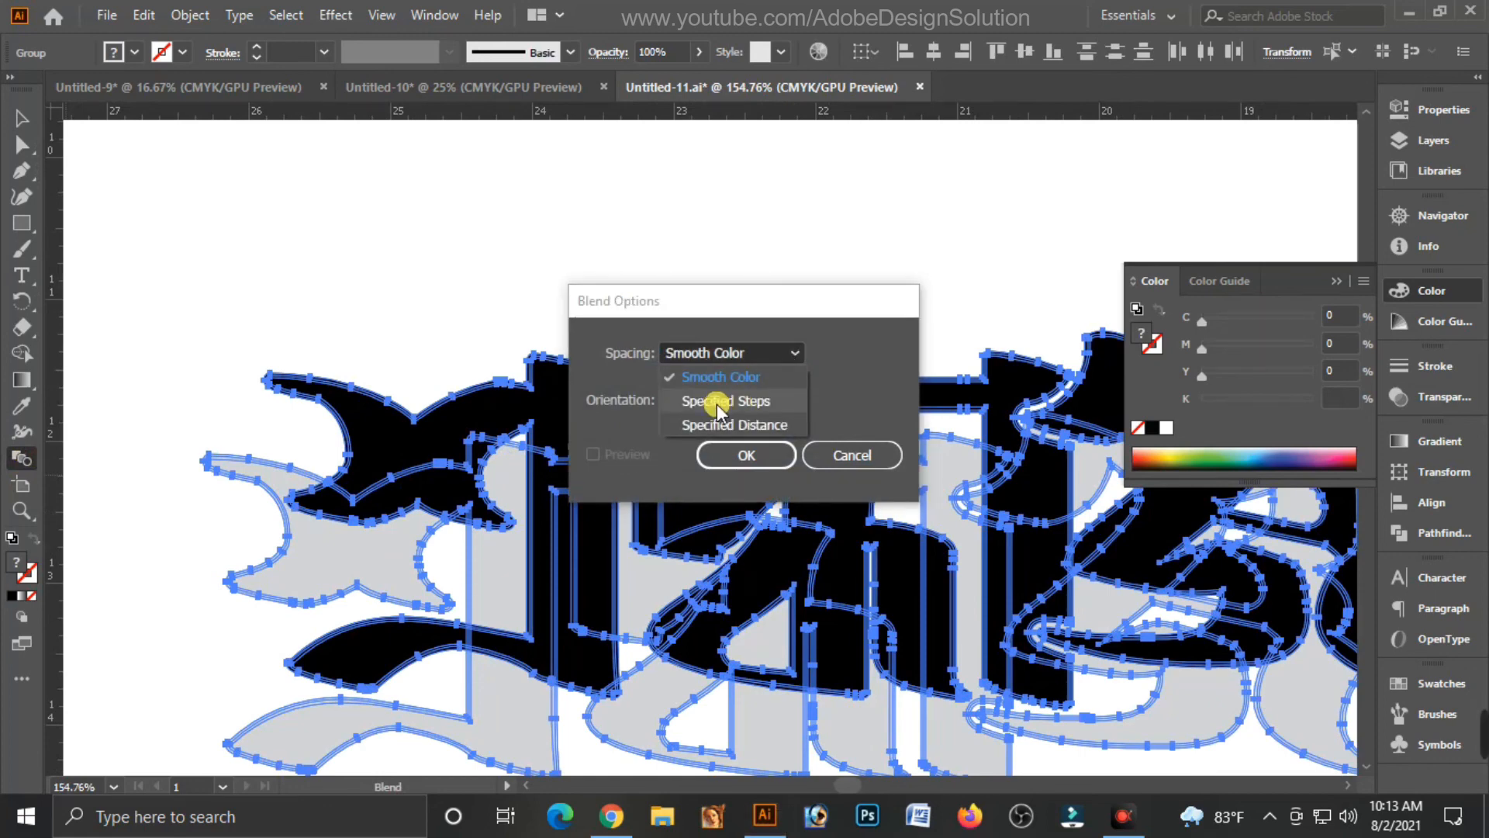
left_click(737, 402)
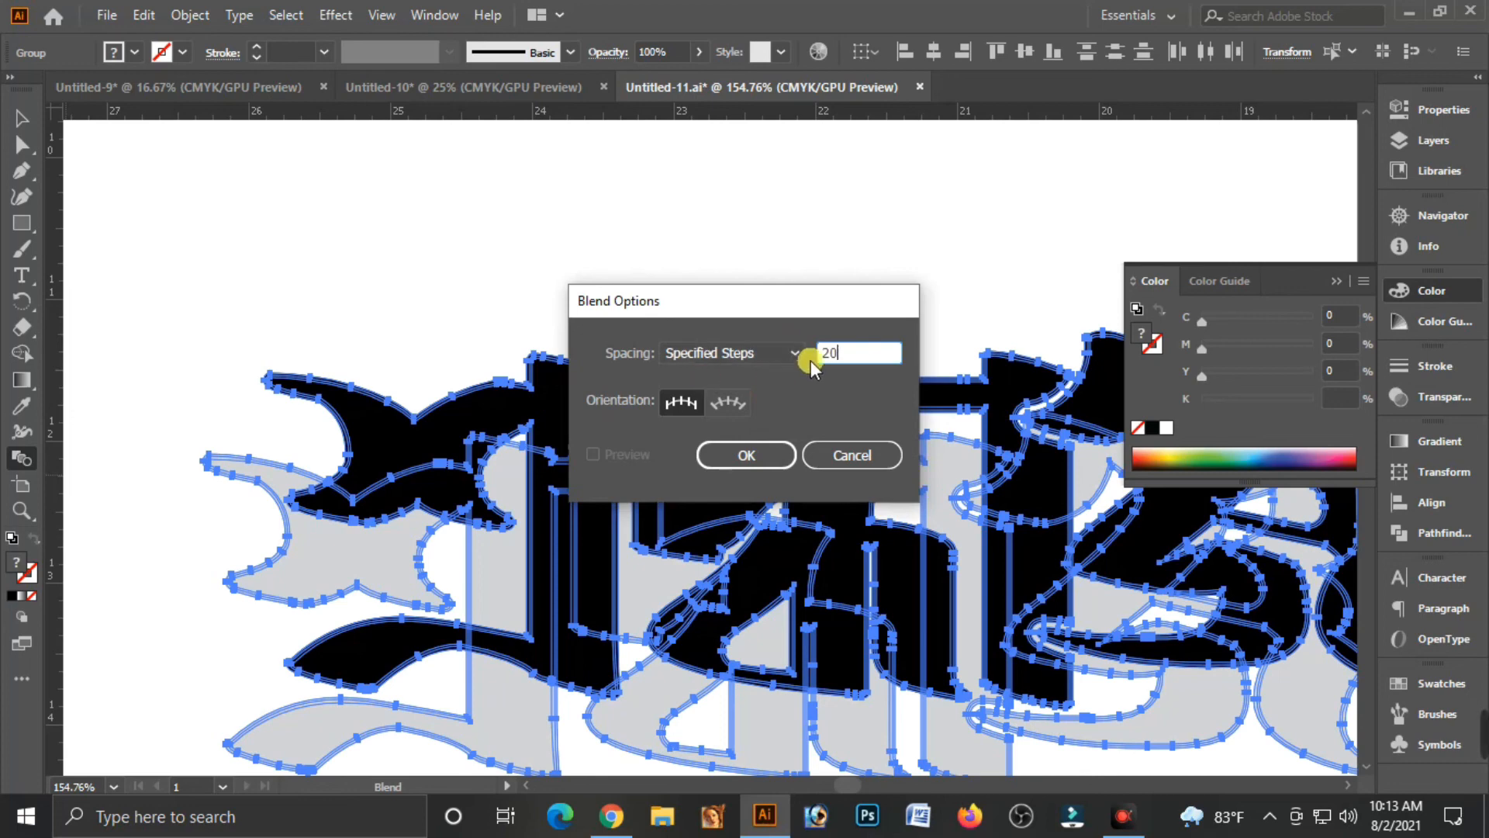
left_click(750, 454)
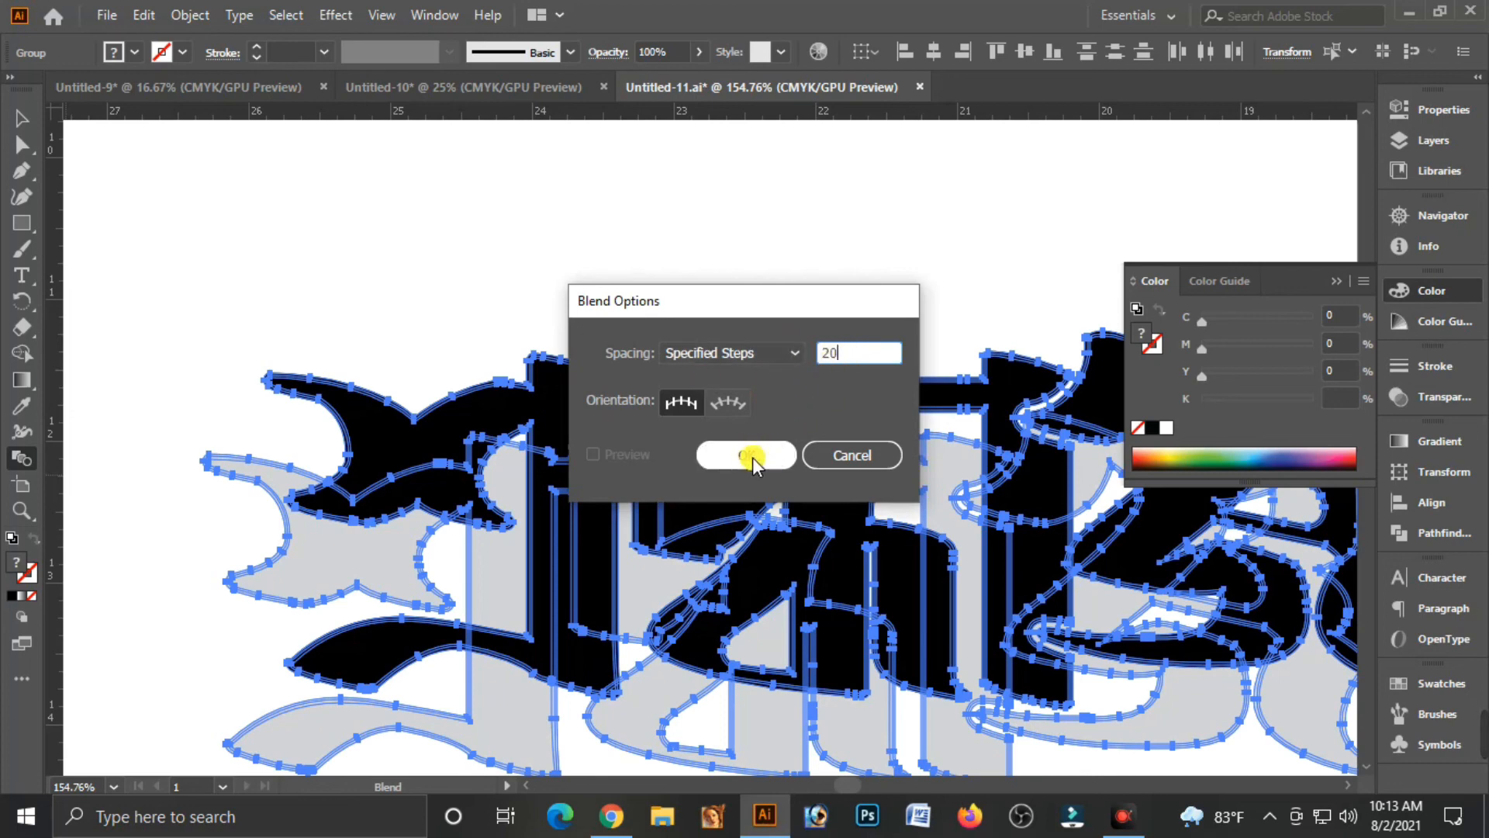
left_click(751, 457)
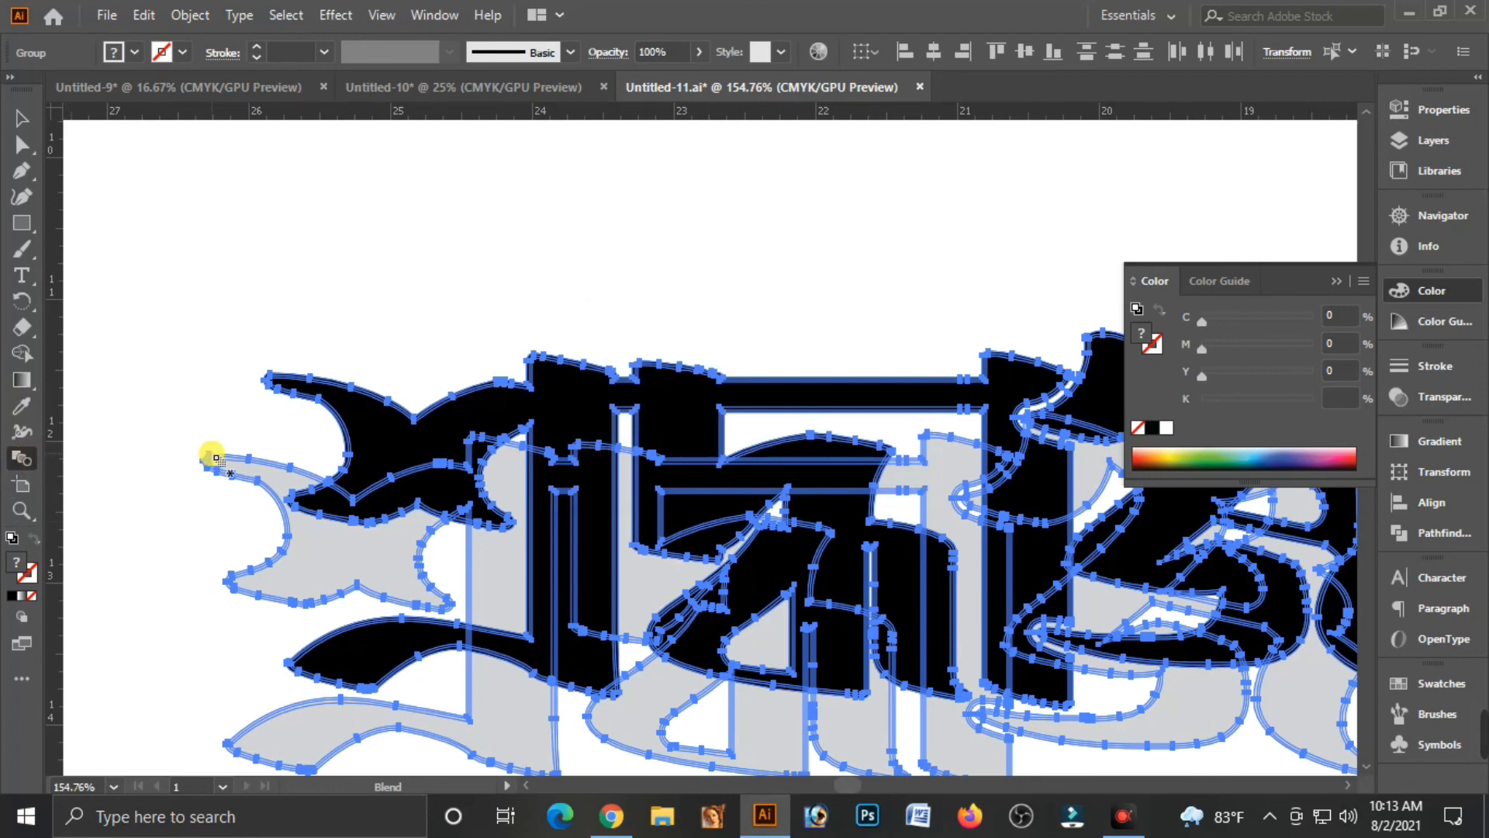
left_click(272, 387)
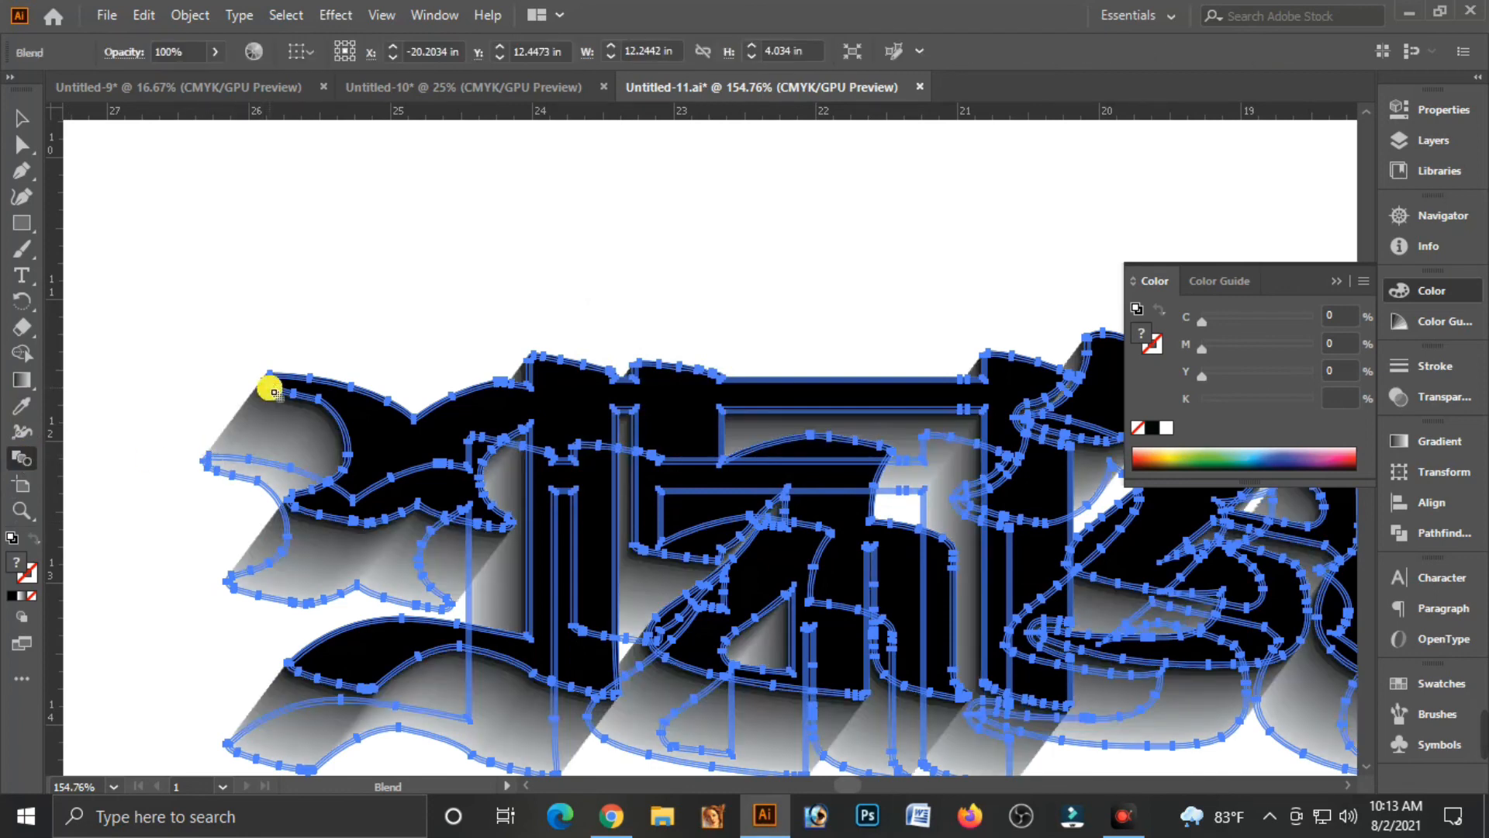
left_click(22, 118)
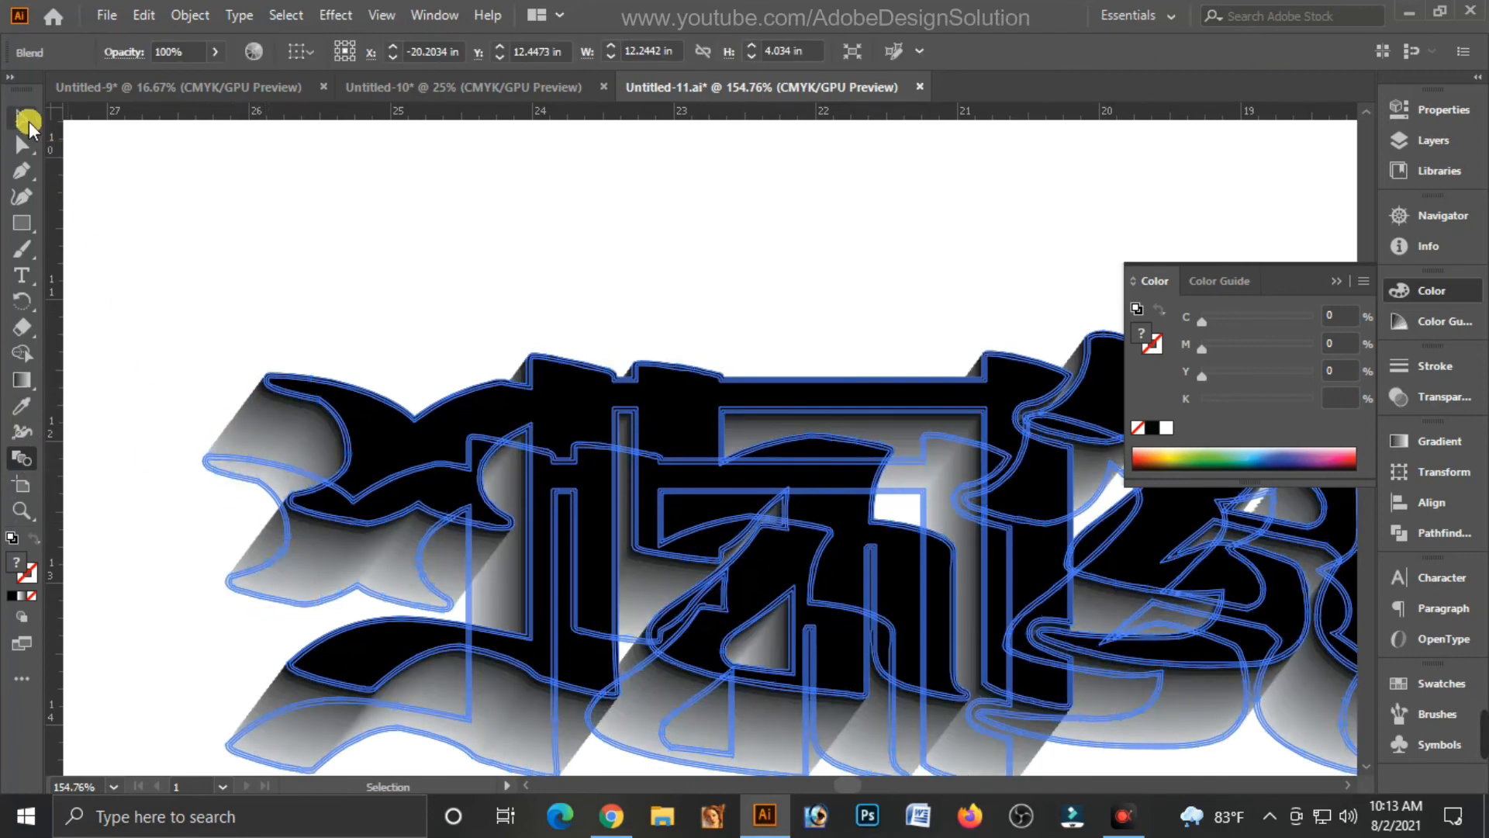
left_click(310, 209)
Step: Unhide the yellow শ্রদ্ধাঞ্জলি heading and stack it in front of the black-to-grey blend
scroll(378, 289, "down", 3)
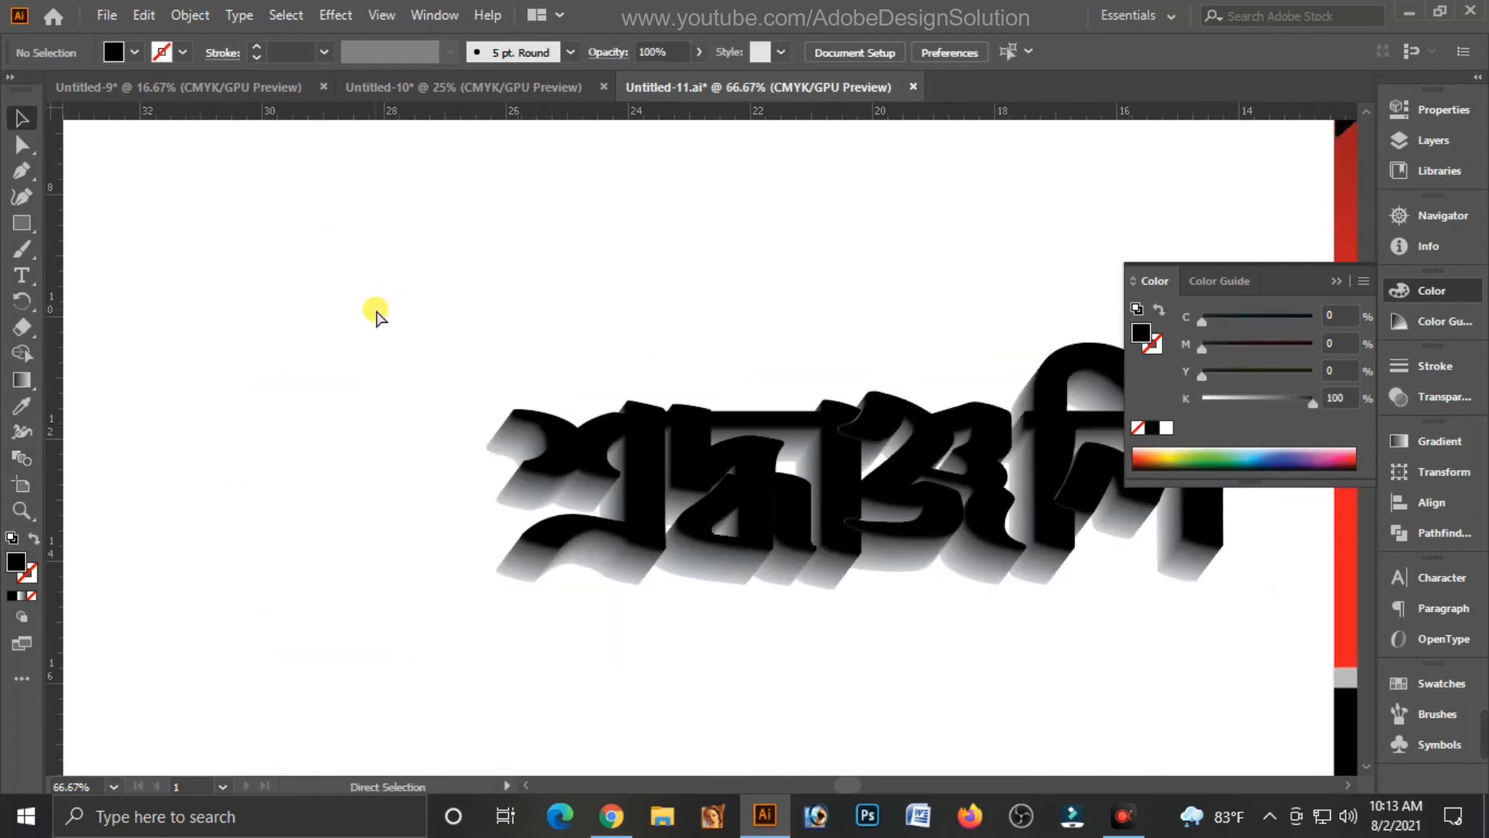
key("ctrl+alt+3")
left_click_drag(802, 492, 757, 486)
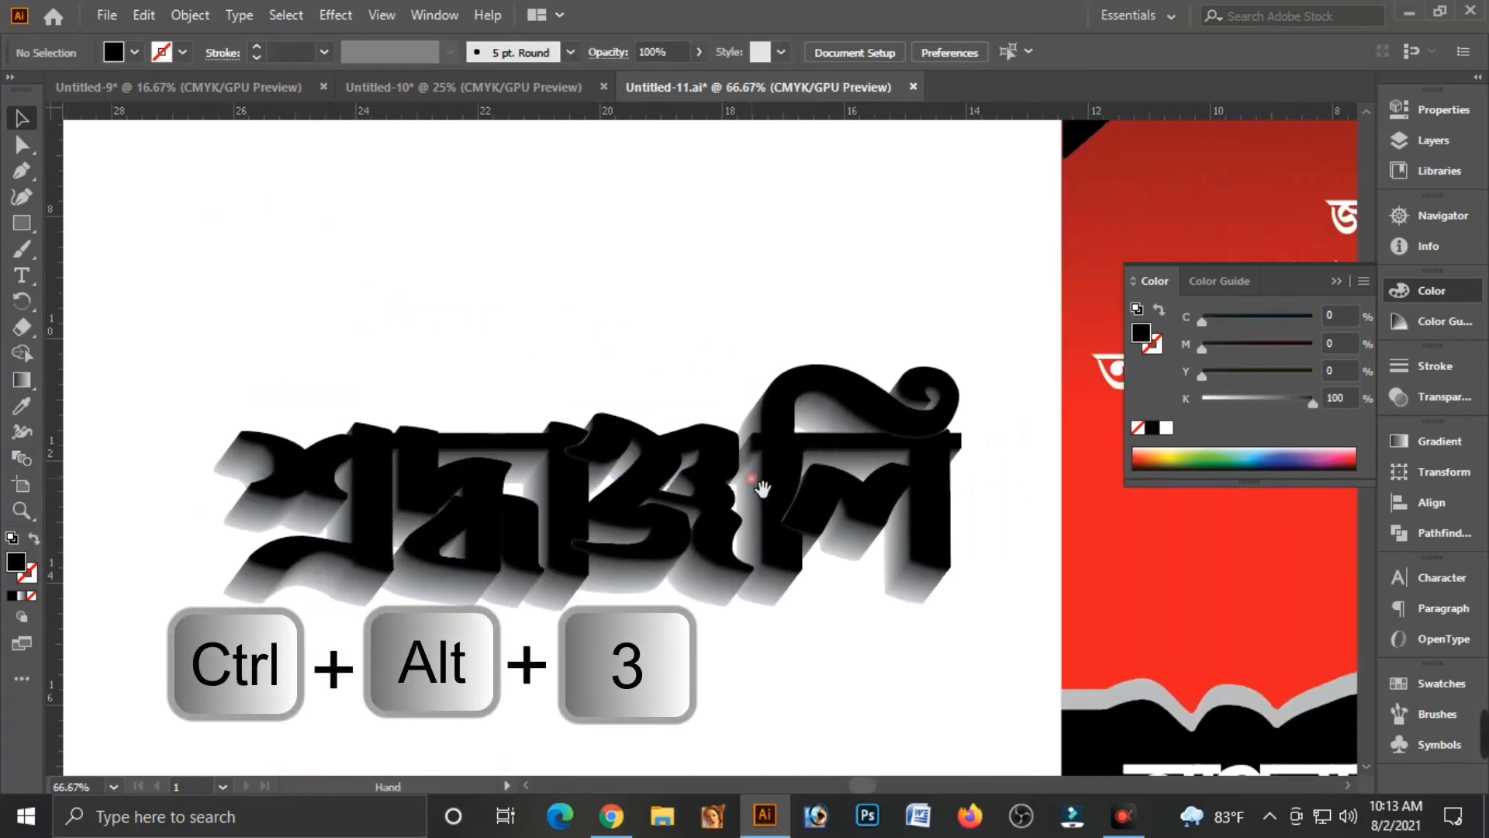
left_click(752, 481)
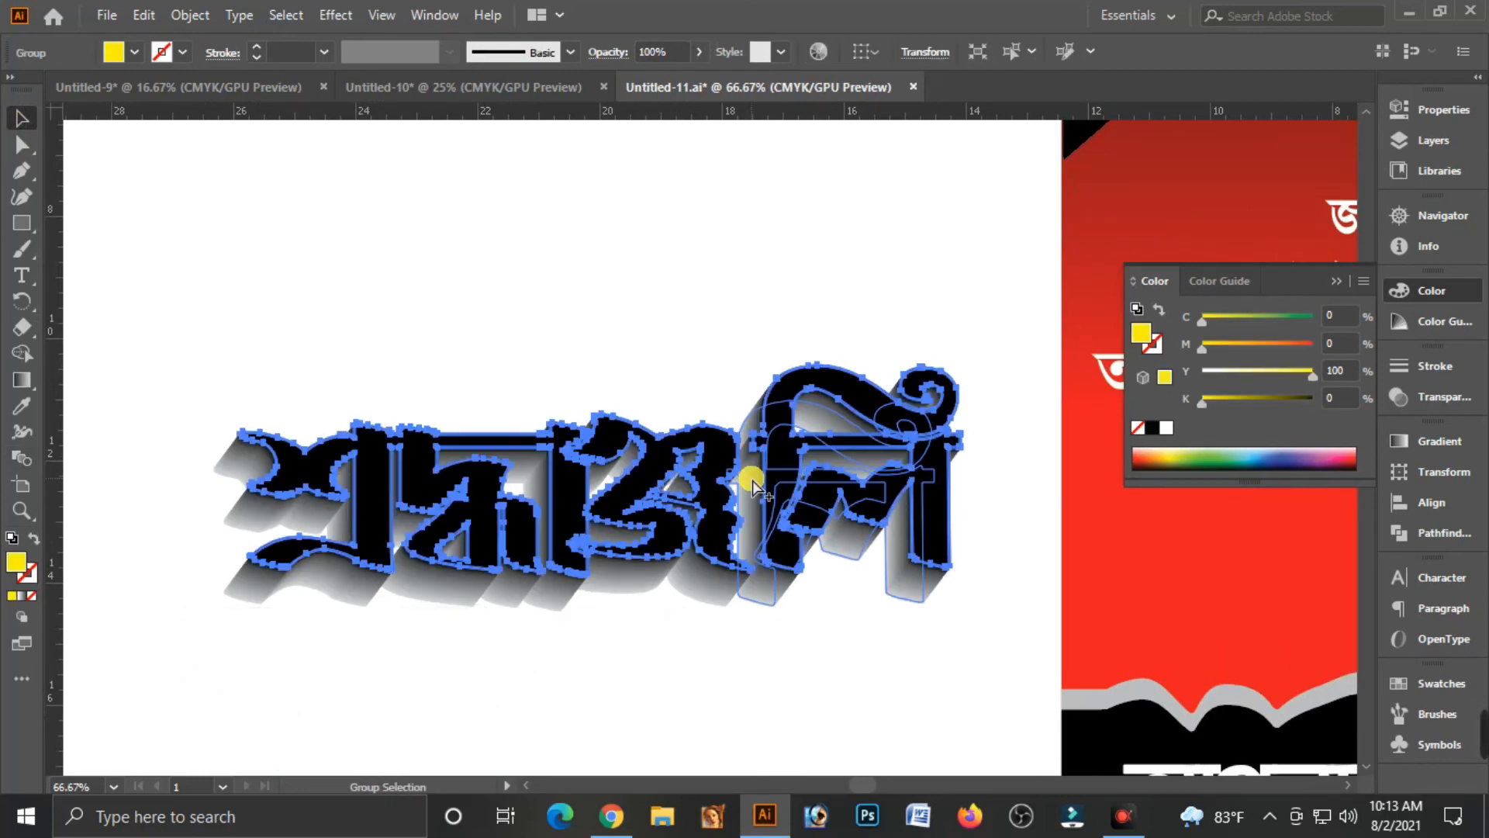
key("ctrl+shift+bracketright")
left_click(668, 362)
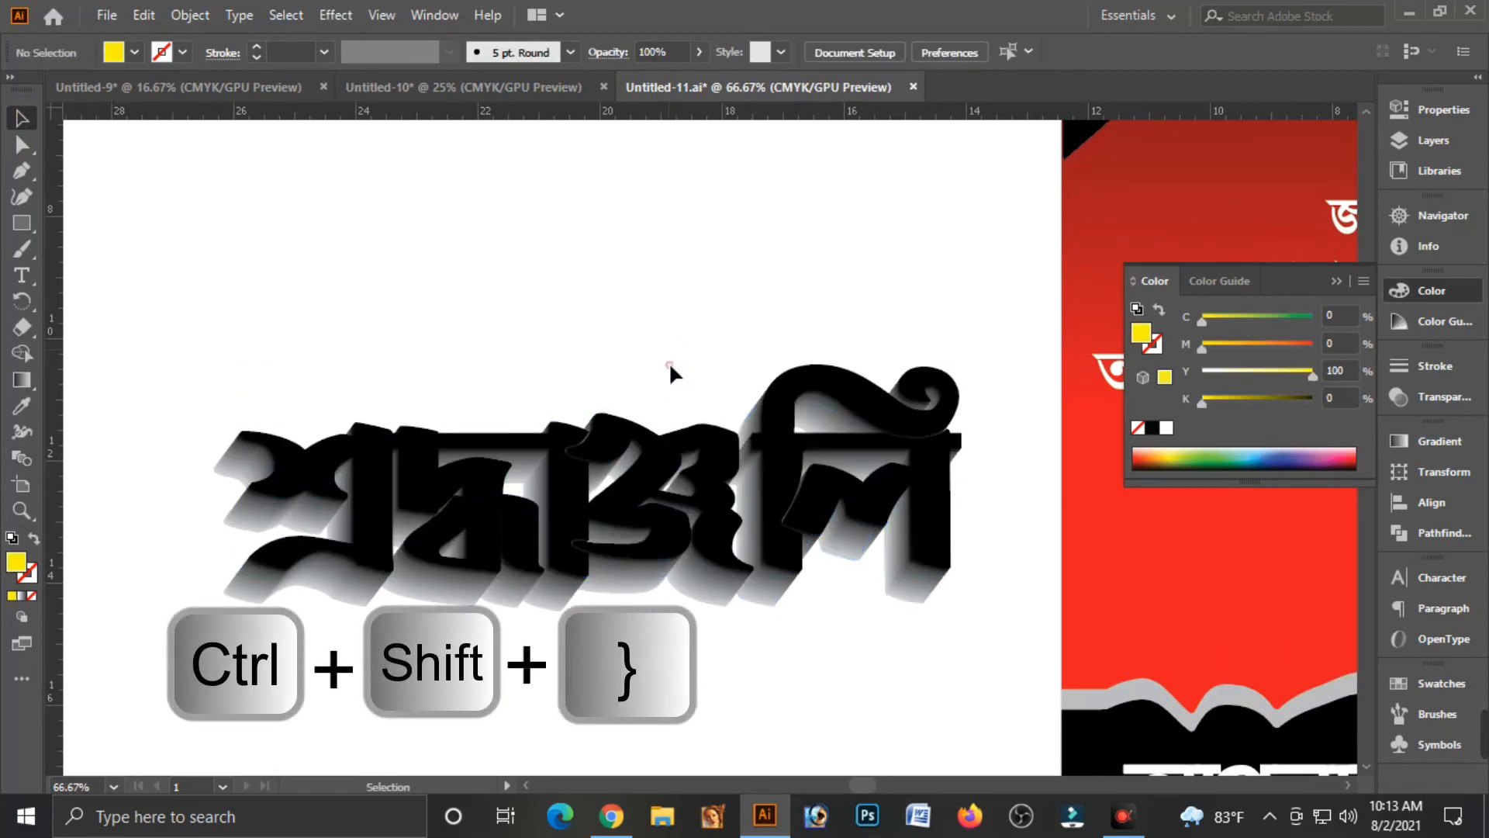
left_click(658, 467)
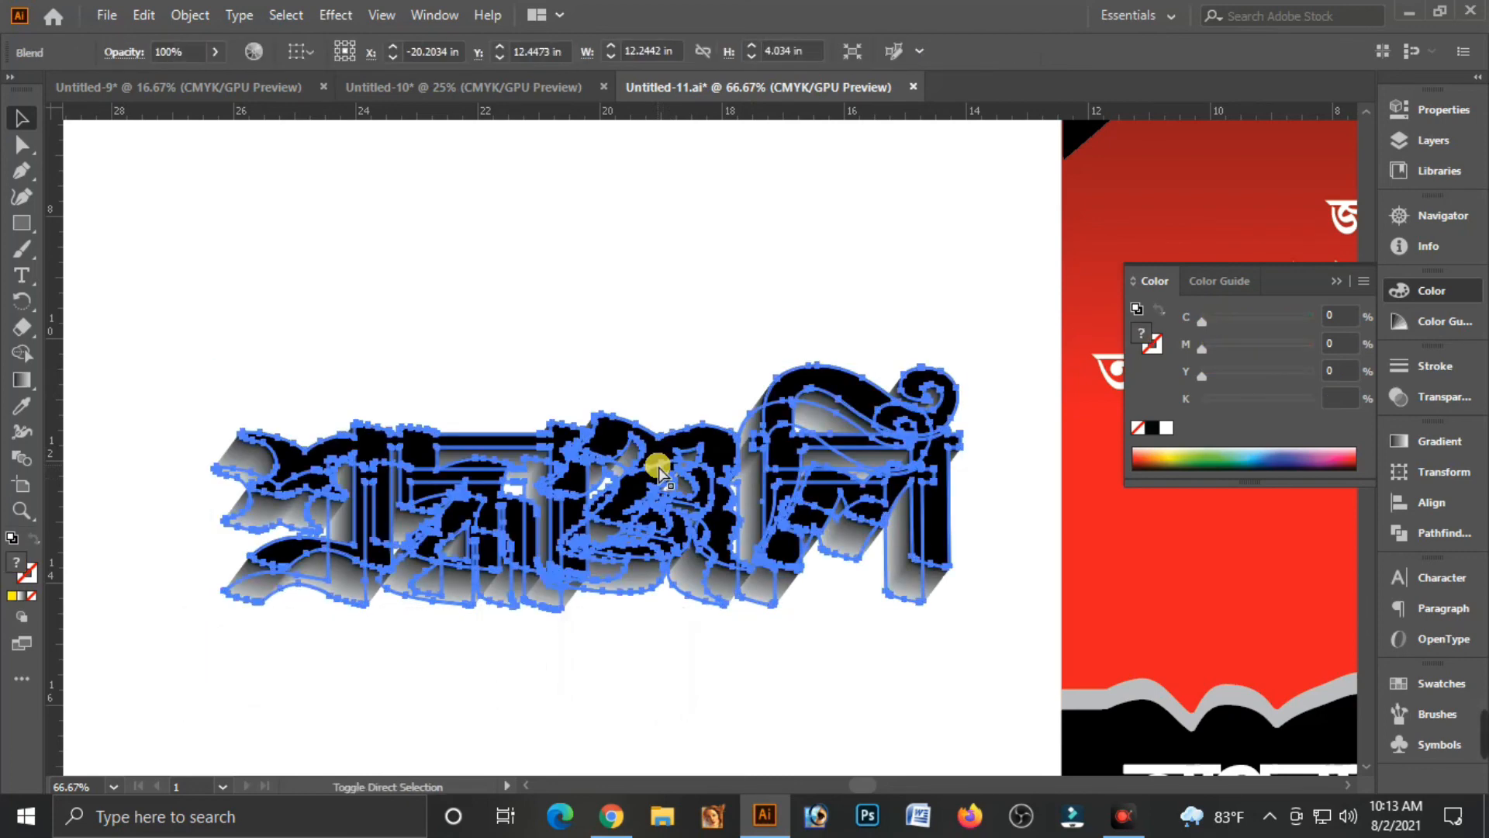
key("ctrl+c")
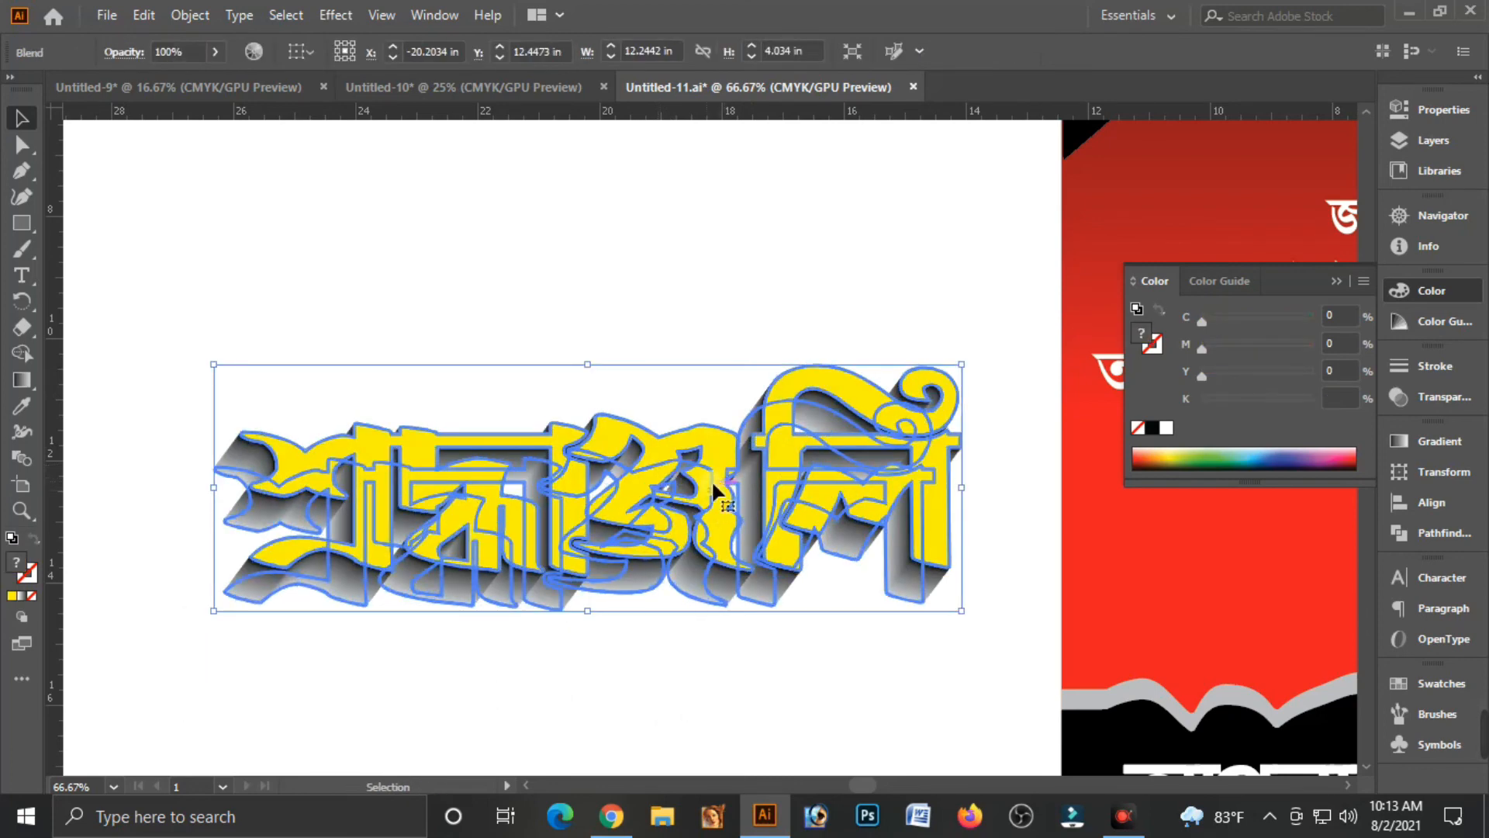
left_click(639, 278)
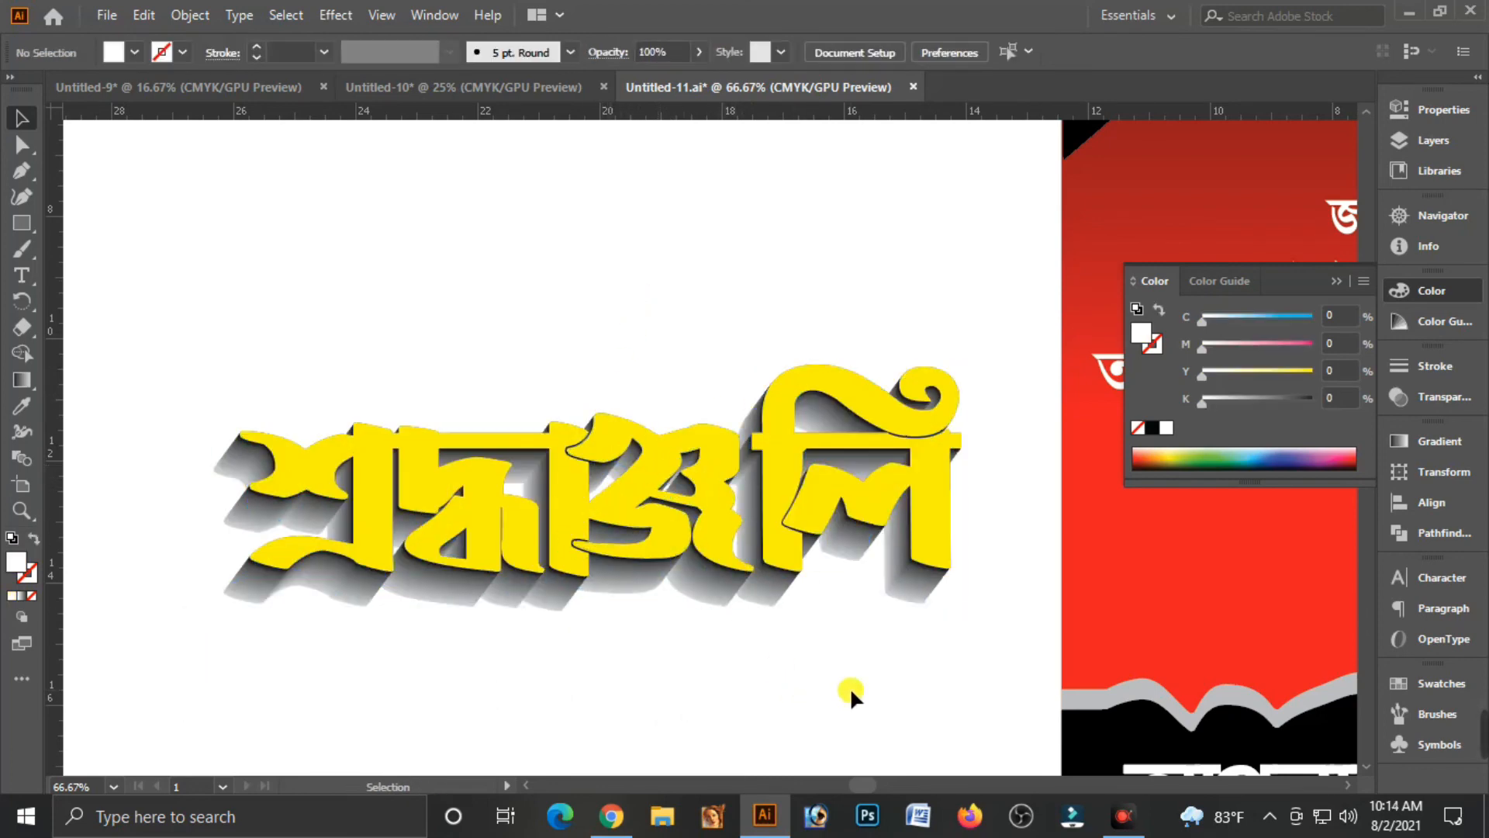
Step: Move the yellow heading together with its blend onto the poster, between the slogan lines and the torn-edge name strip
key("ctrl+minus")
key("ctrl+minus")
key("ctrl+minus")
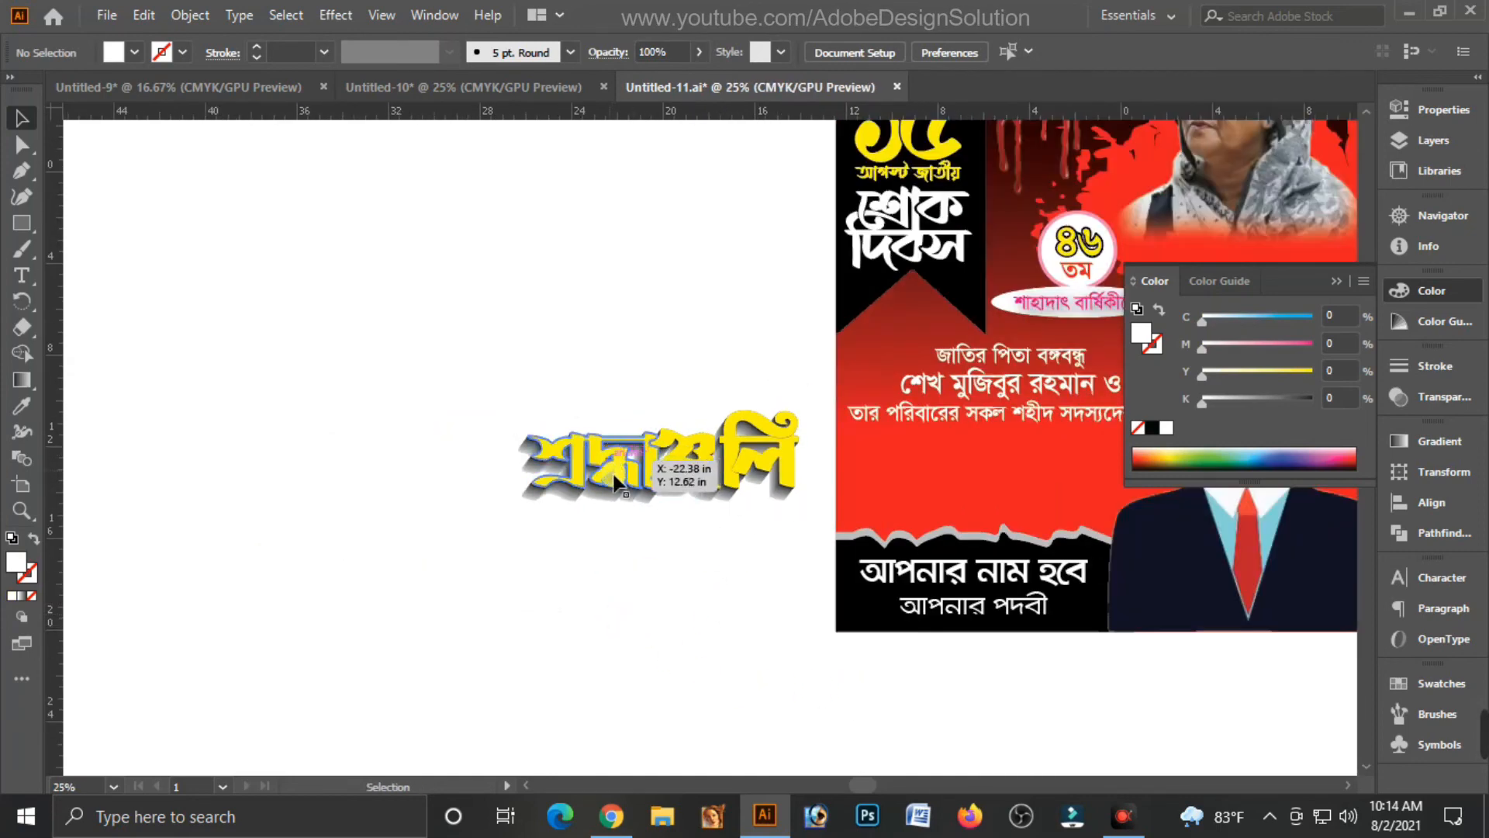
key("space")
left_click_drag(732, 585, 587, 690)
left_click_drag(401, 508, 532, 613)
left_click_drag(526, 562, 856, 570)
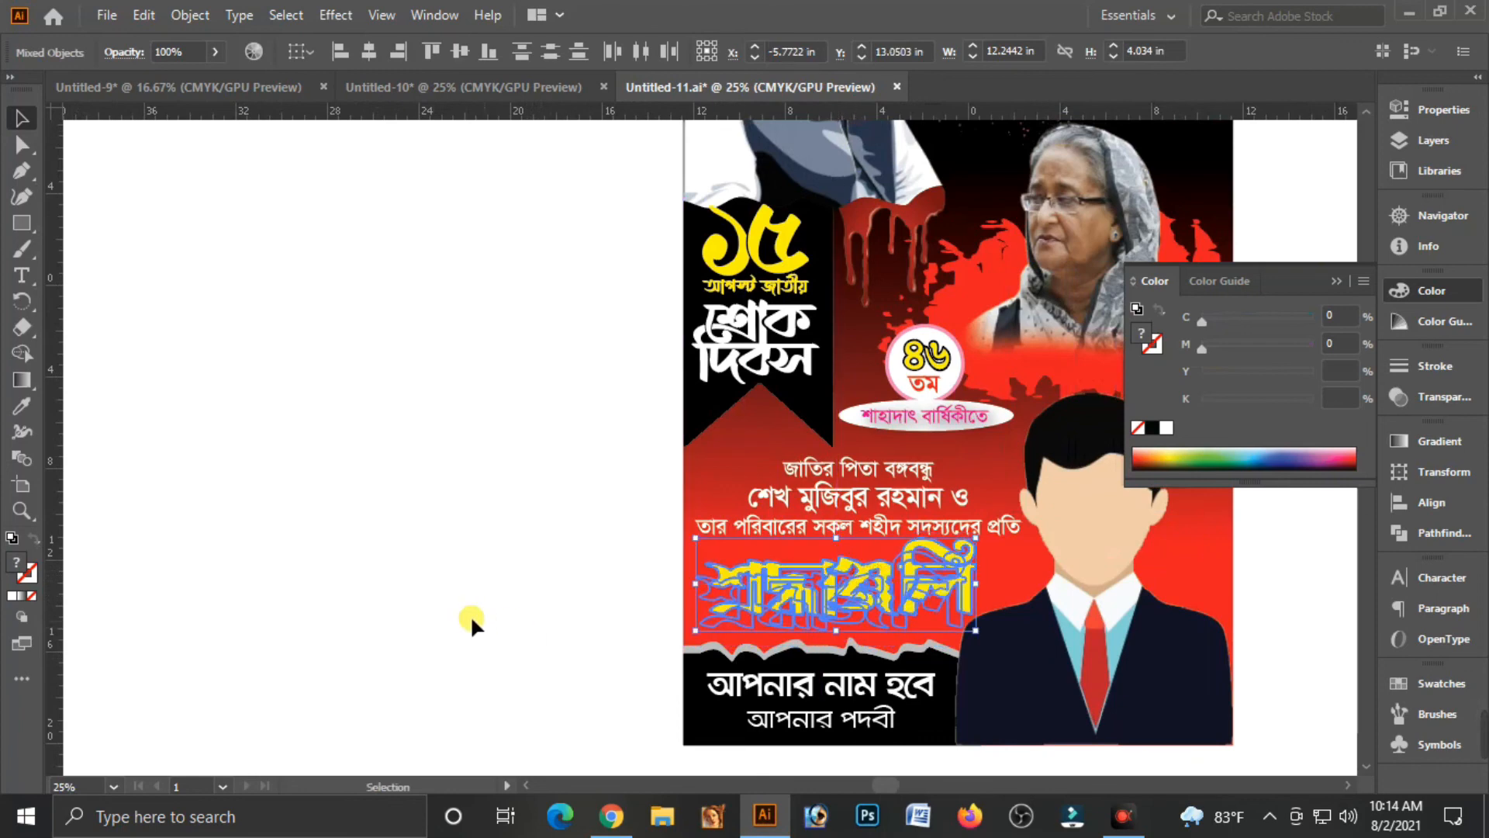
left_click(469, 614)
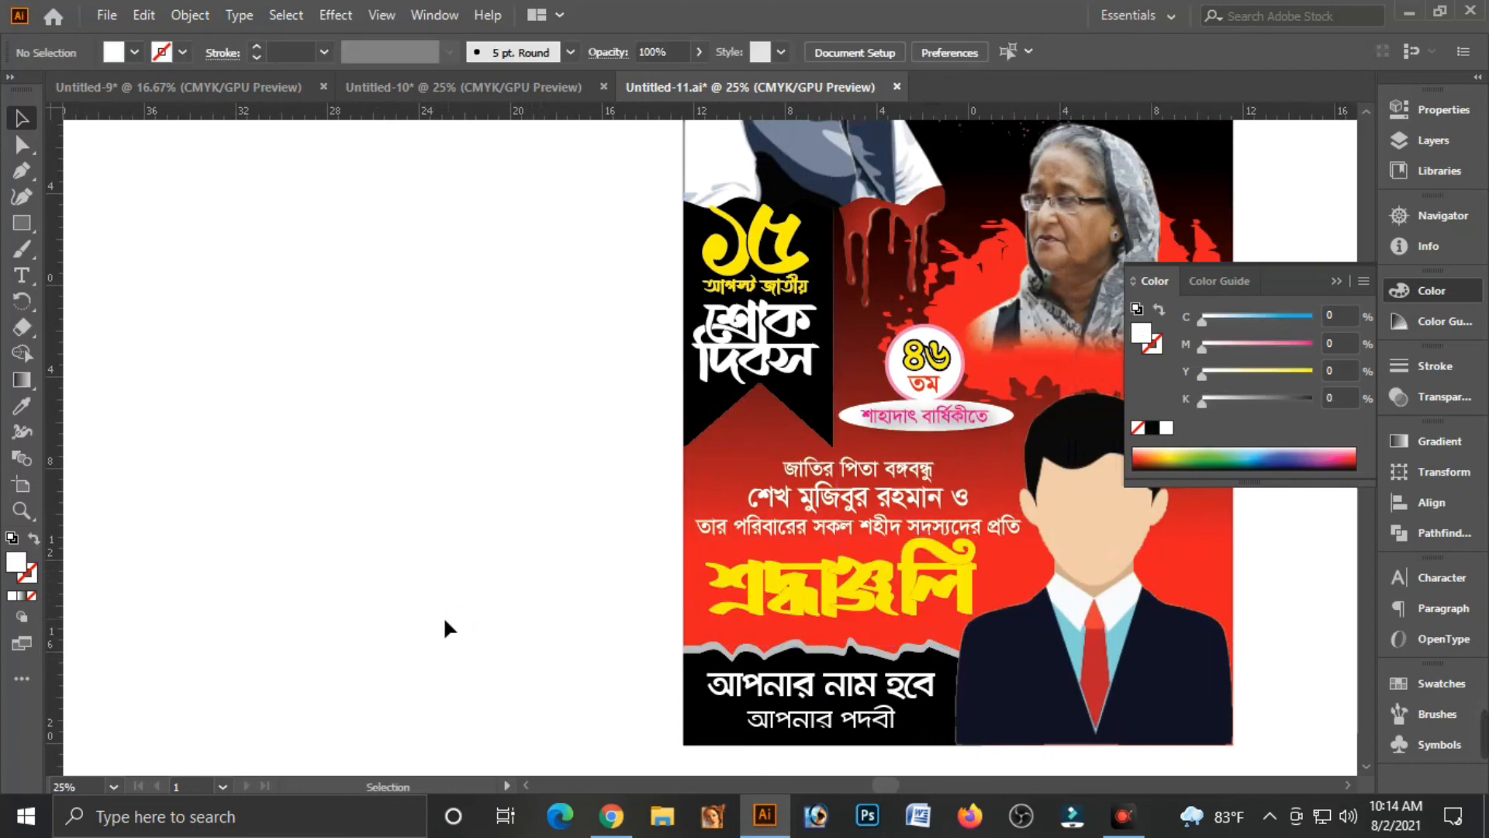
Step: Shift the yellow শ্রদ্ধাঞ্জলি heading slightly left and down, closer to the torn-edge strip
left_click(874, 615)
left_click_drag(874, 618, 869, 618)
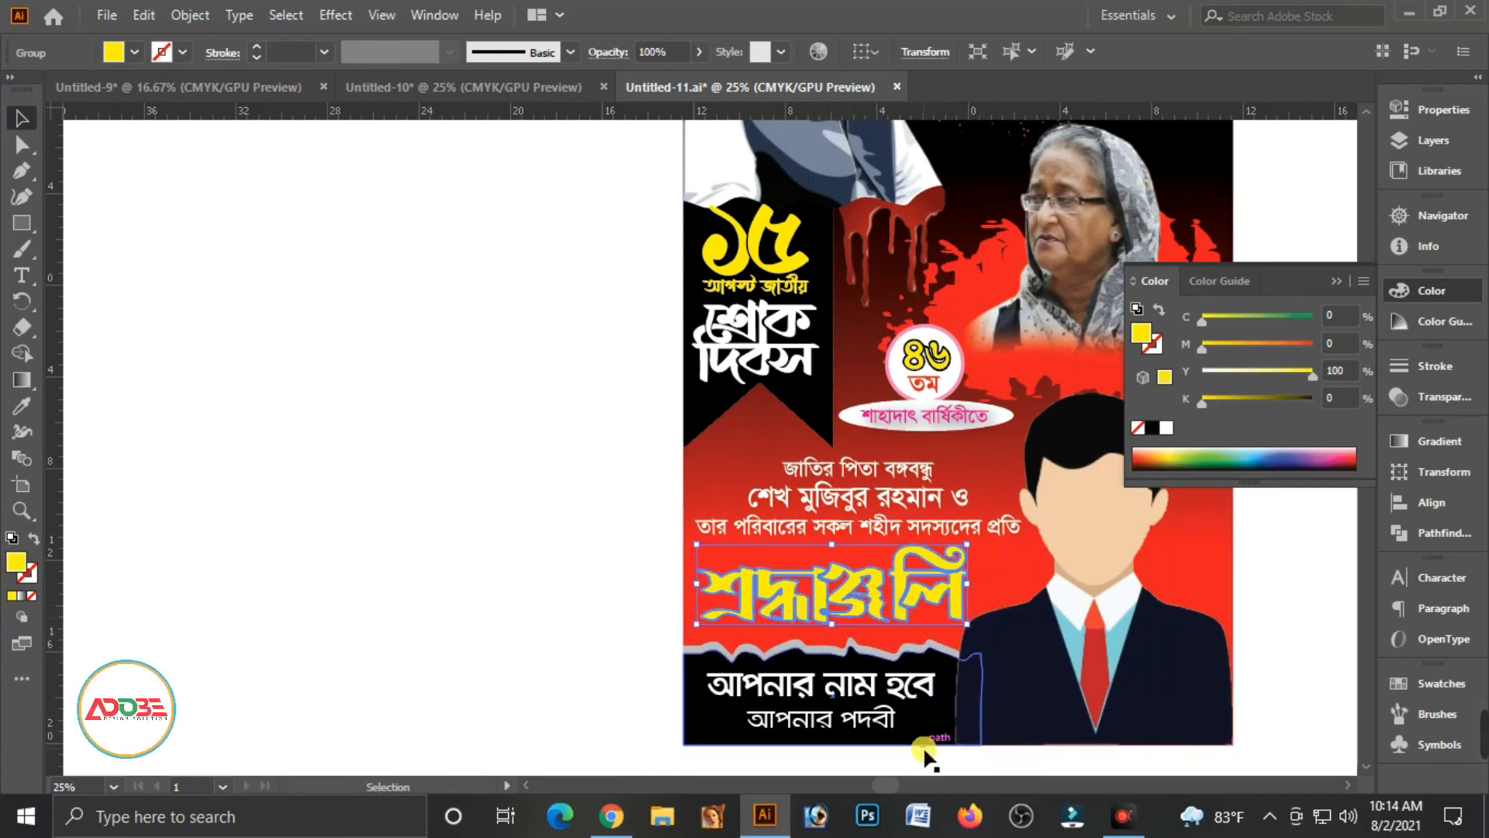
left_click(477, 548)
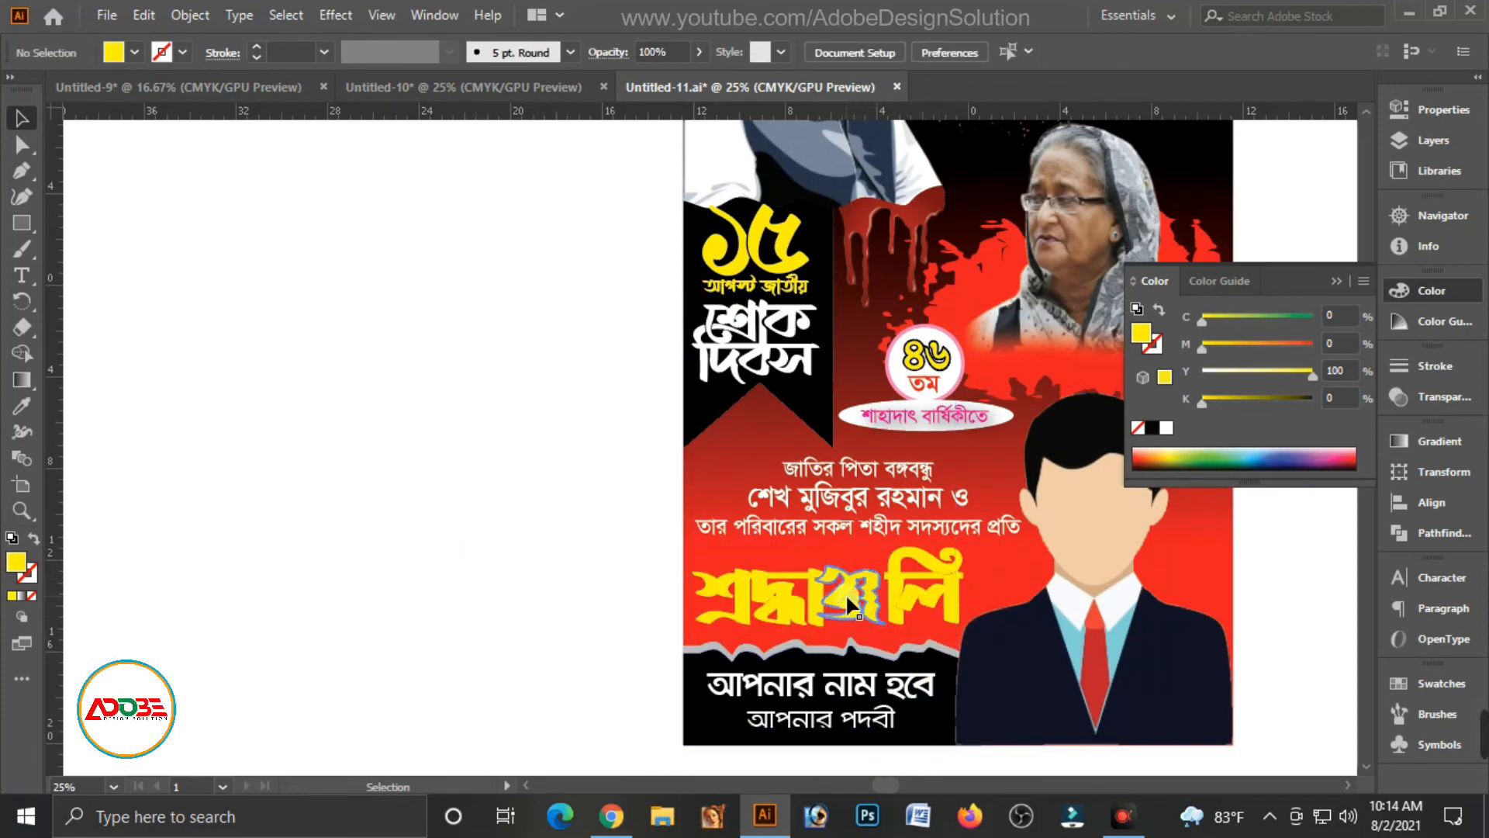
left_click(853, 618)
Step: Collapse the Color panel and review the whole poster with the heading in place
key("ctrl+minus")
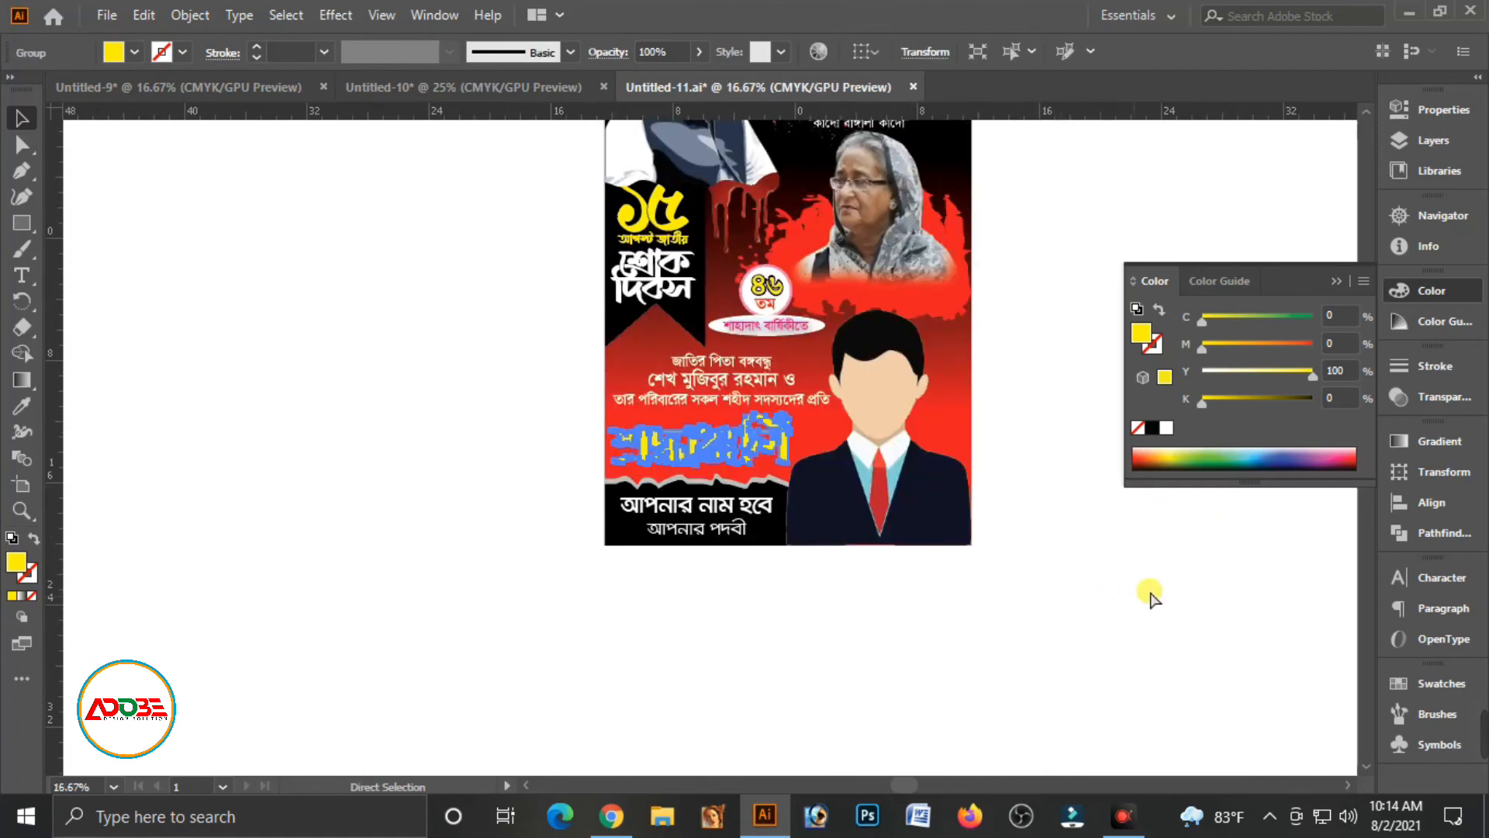
left_click(1337, 281)
left_click_drag(1049, 374, 1020, 537)
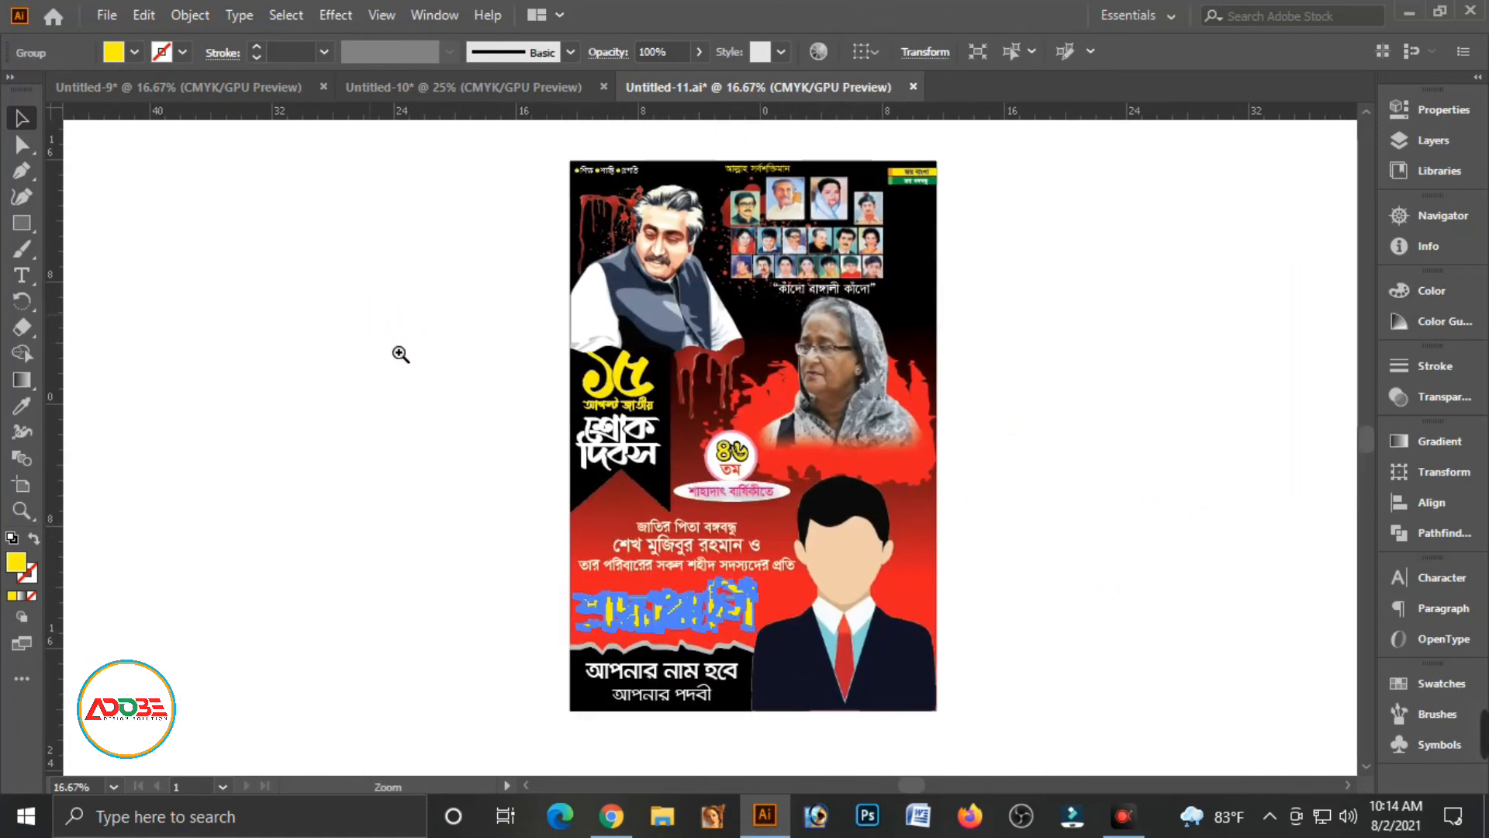
left_click_drag(341, 335, 363, 338)
left_click_drag(1116, 514, 1050, 512)
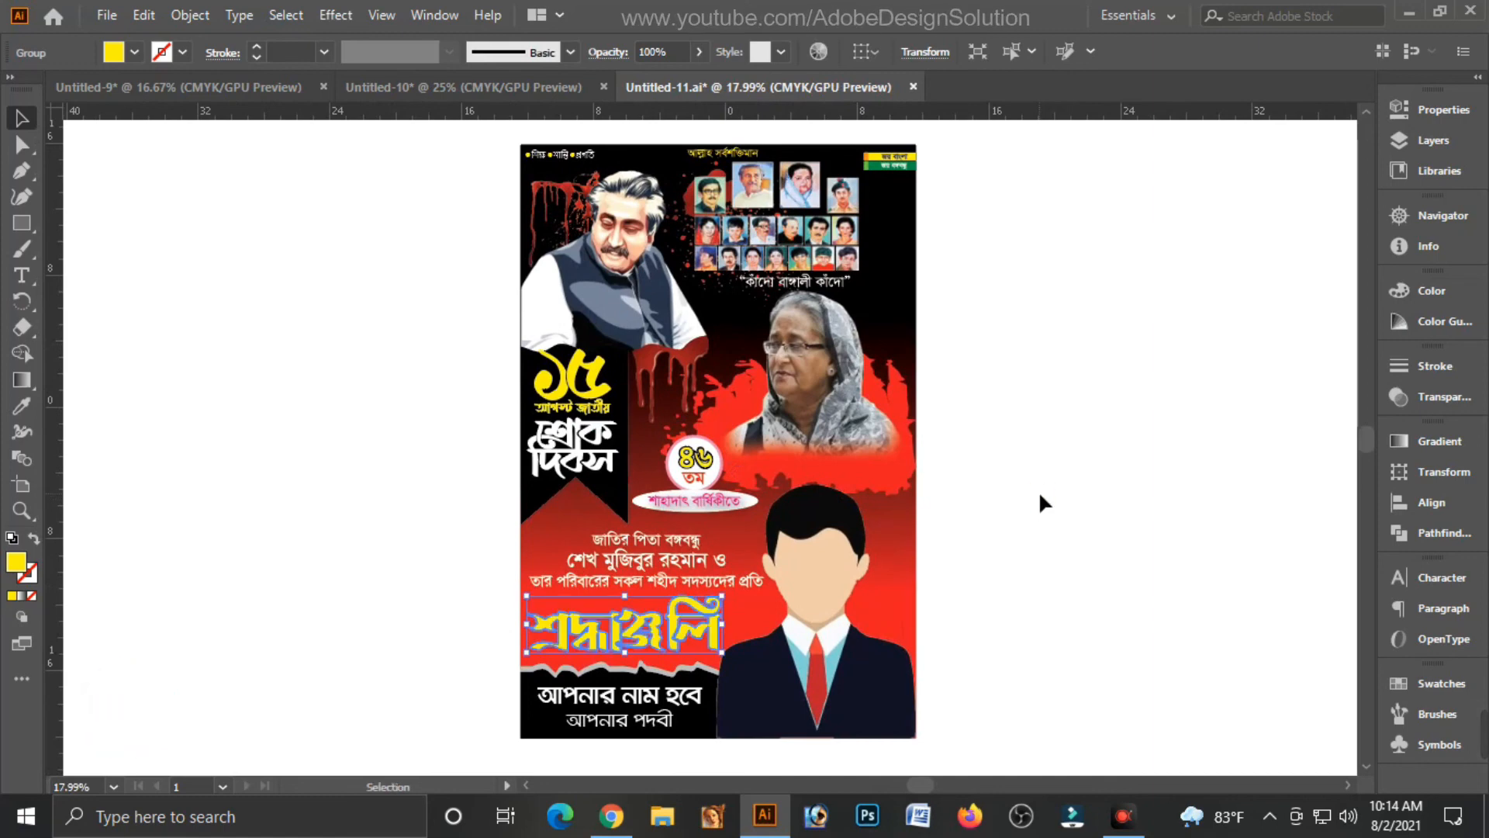
left_click(1047, 494)
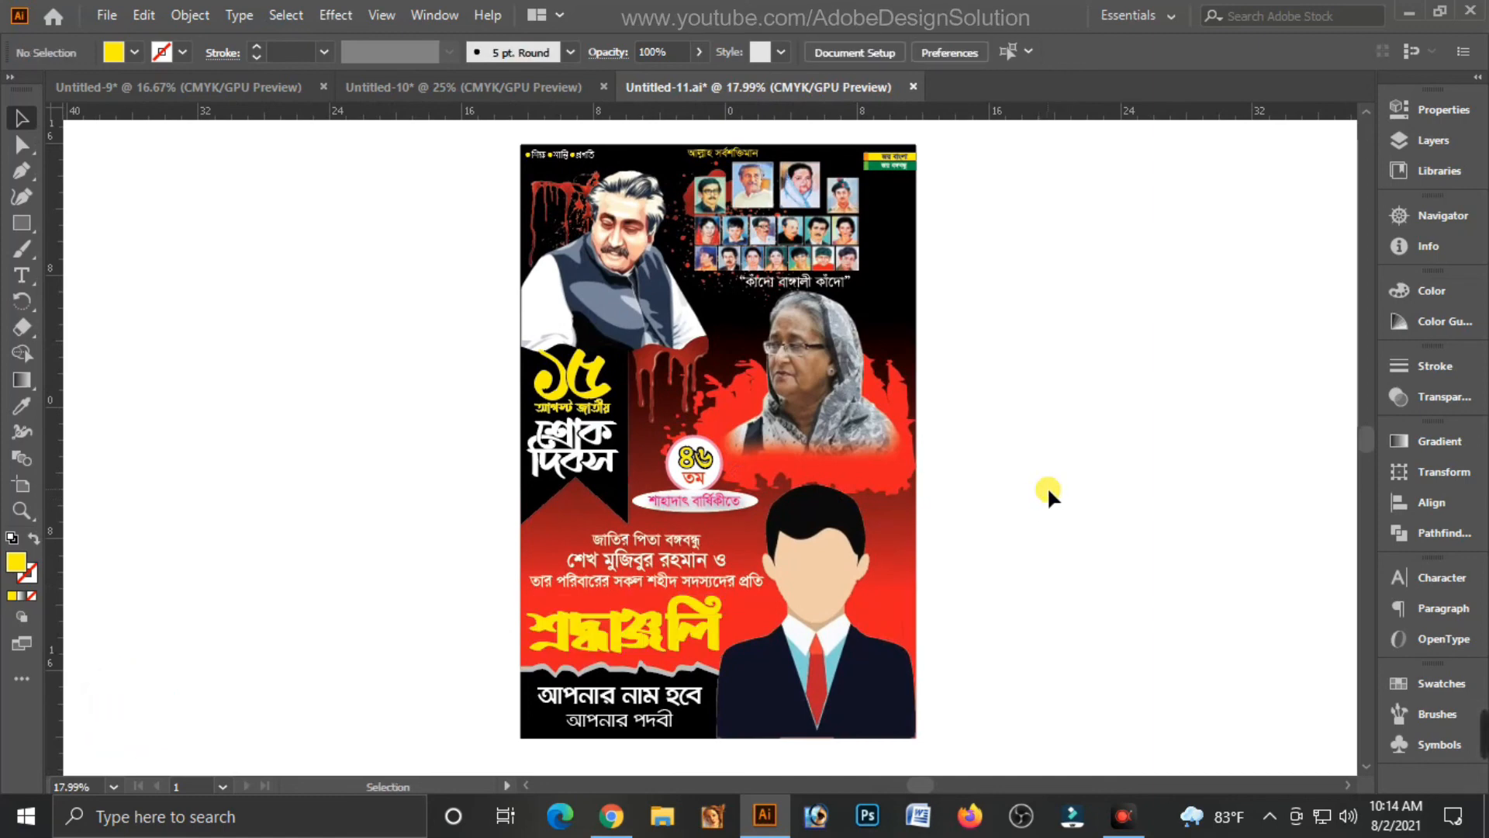